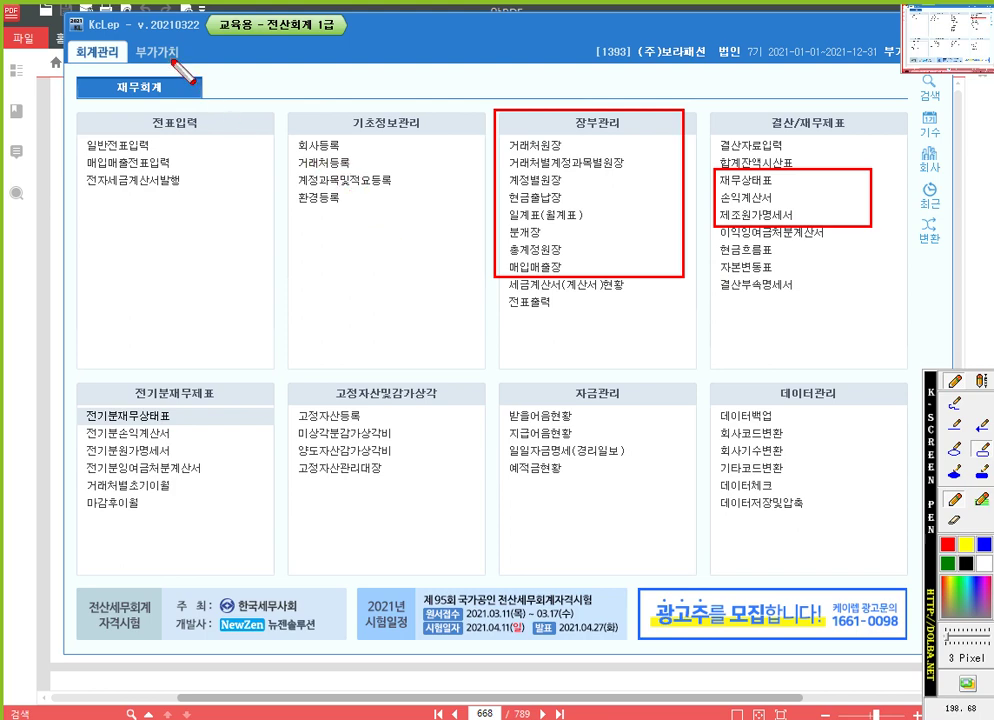
Look at the 부가가치 menu, temporarily box 부가가치세신고서 and 세금계산서합계표 in red, and return to the 회계관리 menu.
key("Escape")
left_click(157, 51)
key("F2")
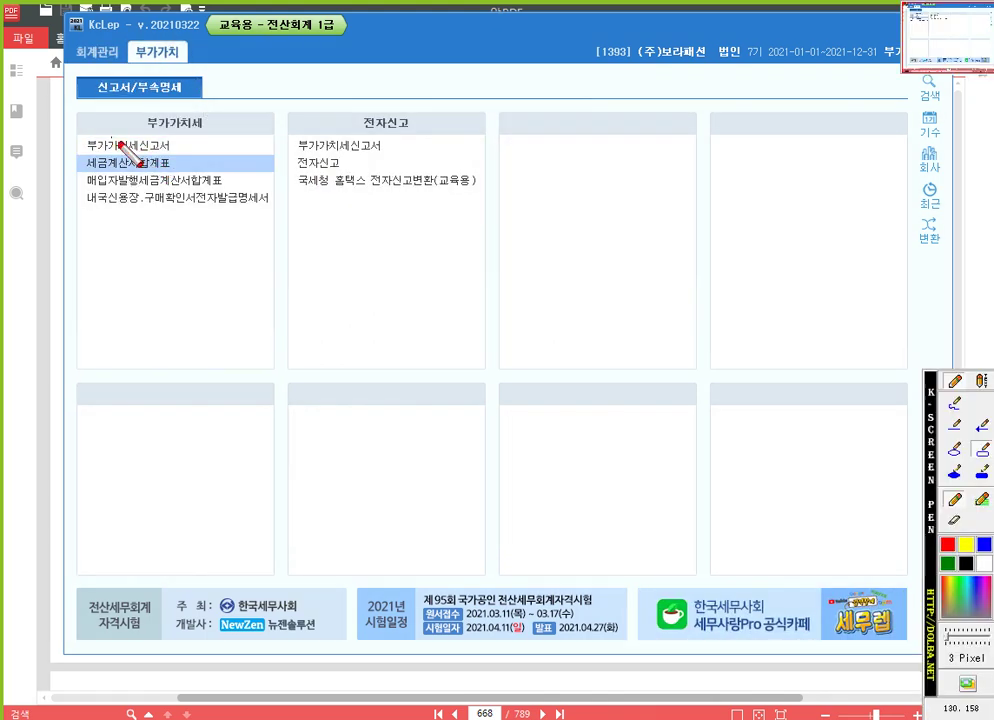
left_click_drag(80, 135, 264, 170)
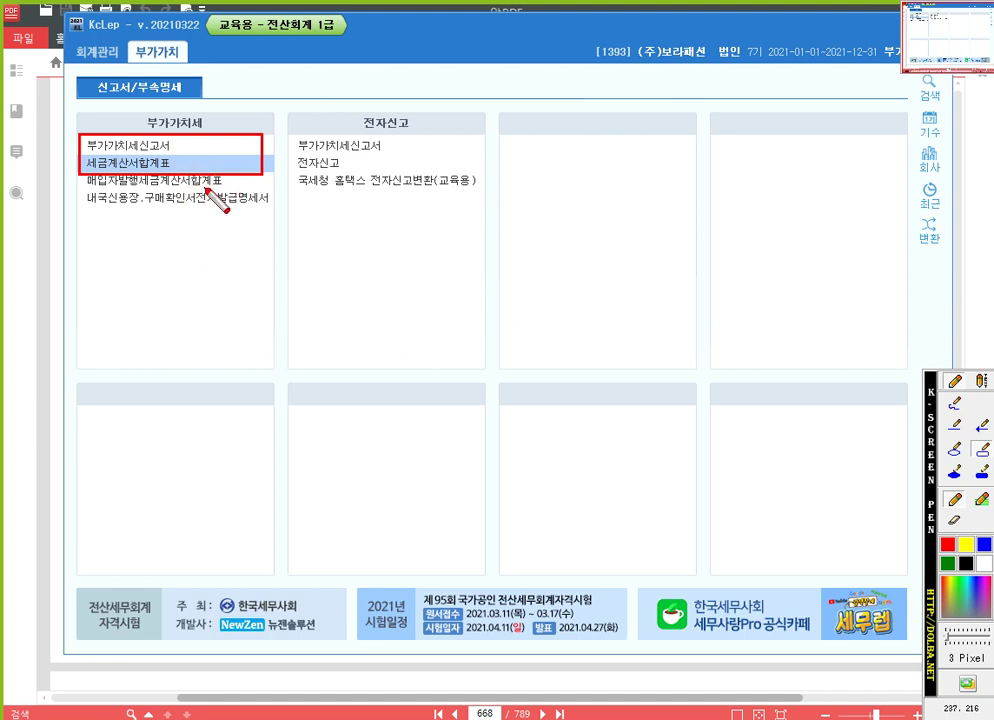
key("Escape")
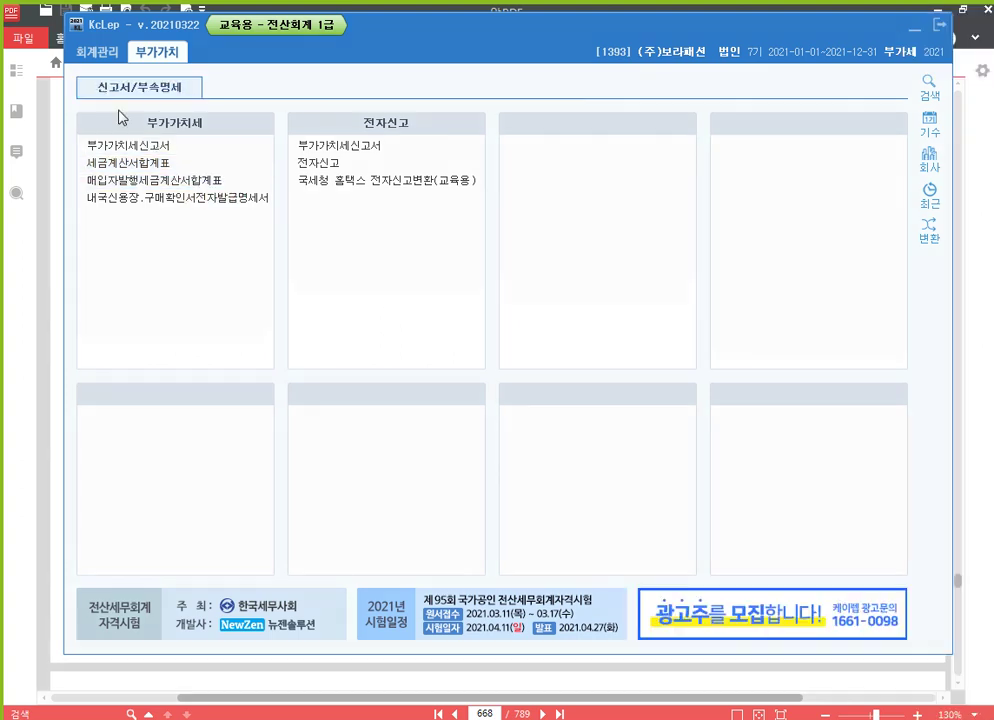
left_click(98, 52)
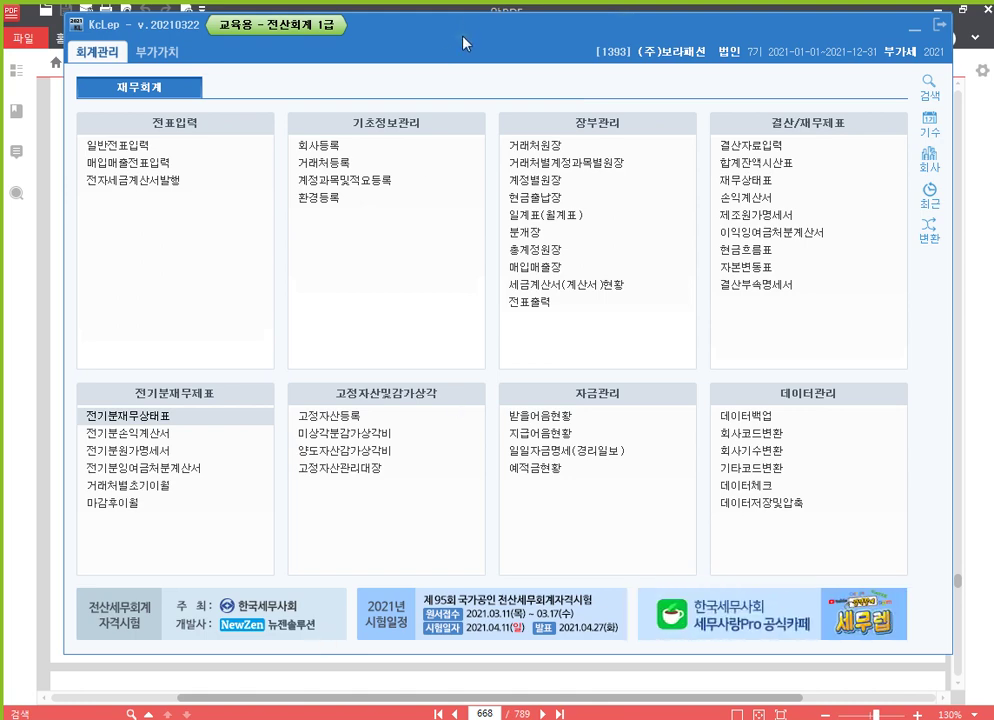
Switch to the 20210402.hwp document in Hangul and write the heading "** 장부조회 **" on its blank page.
left_click_drag(464, 36, 0, 83)
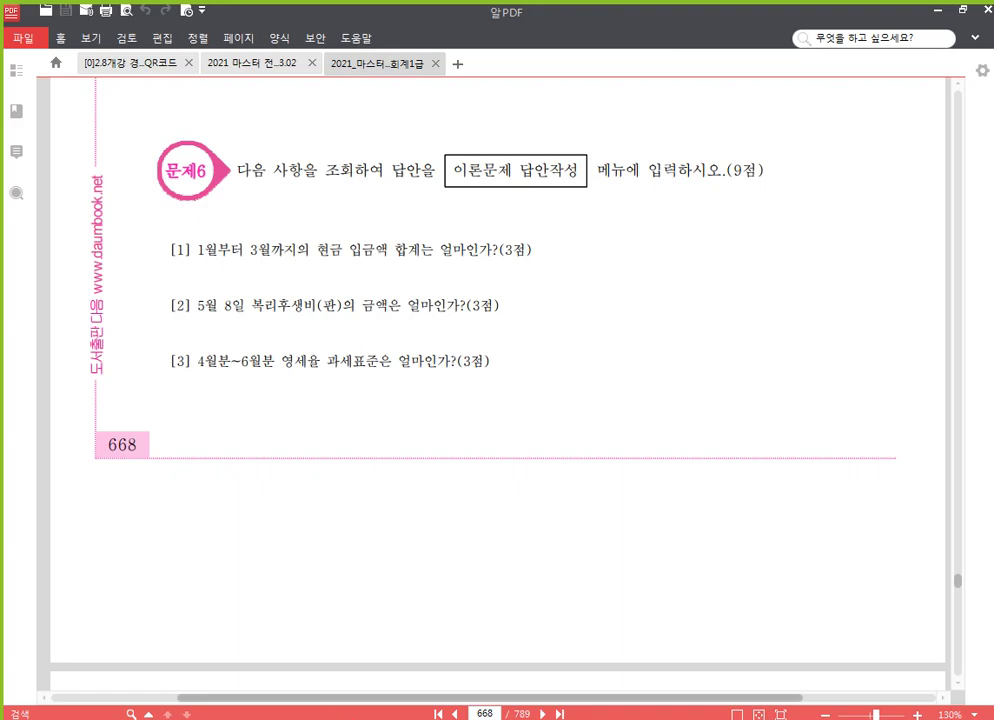
left_click(335, 718)
scroll(408, 352, "down", 6)
left_click(177, 318)
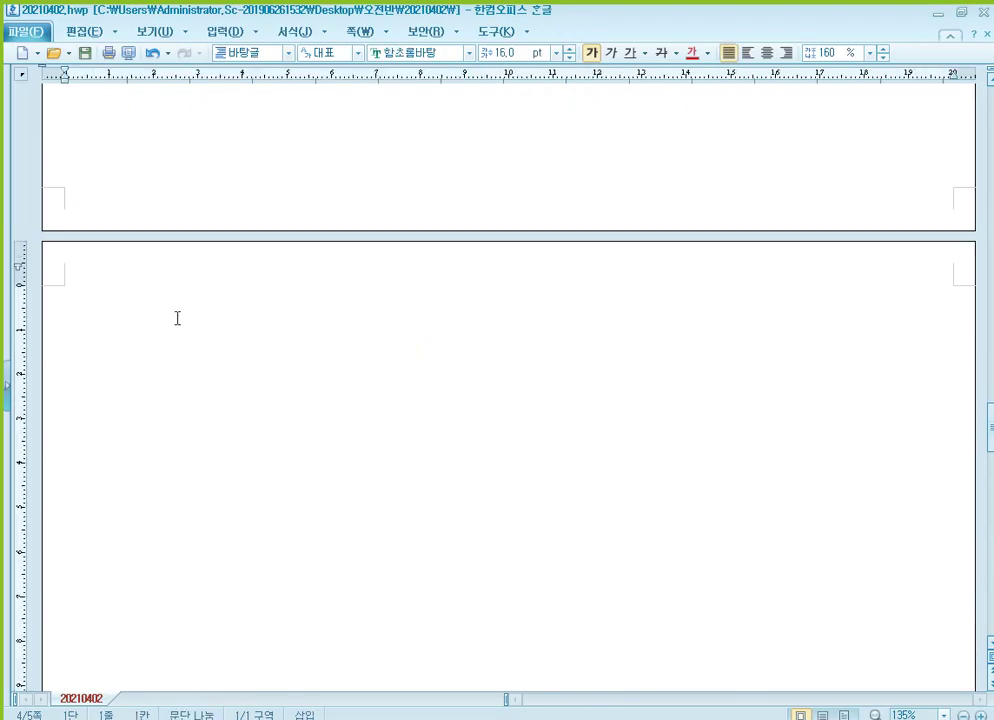
type("** 장부조회 **")
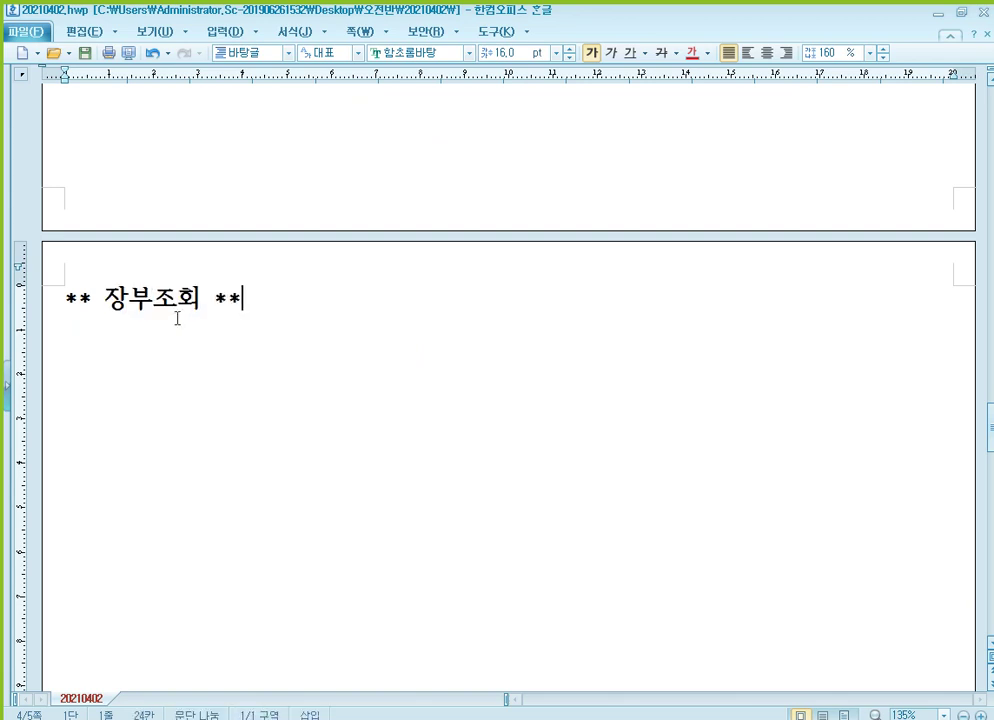
key("Return")
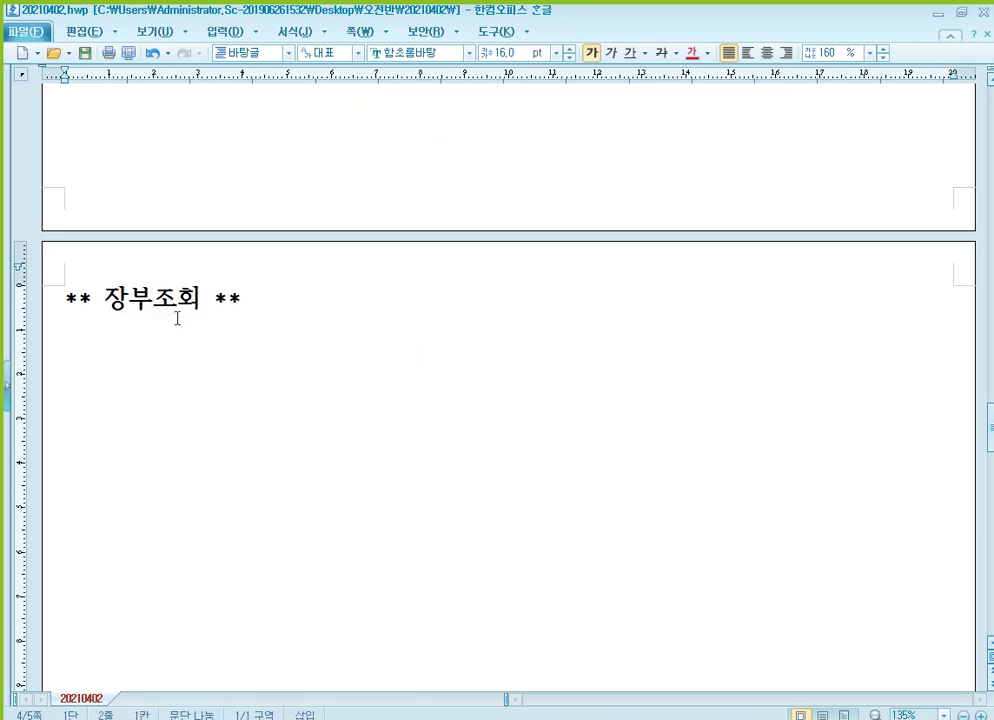
Add the entry "* 거래처원장" under the heading, with the sub-line "- 계정과목 + 거래처".
type("* 거래처원장")
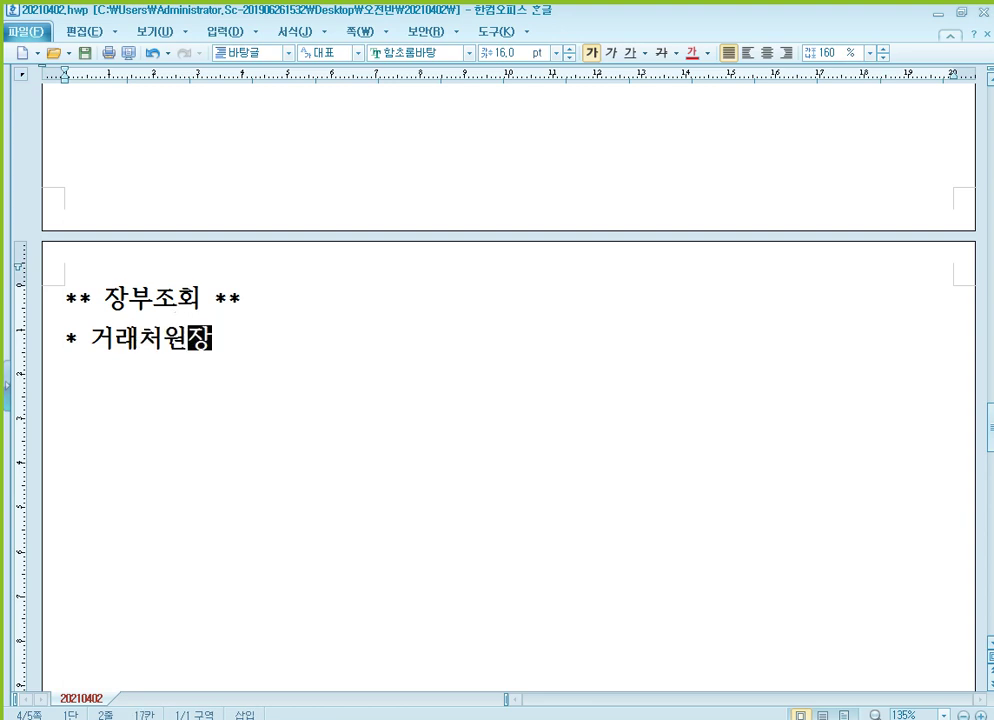
key("Return")
type("-  ")
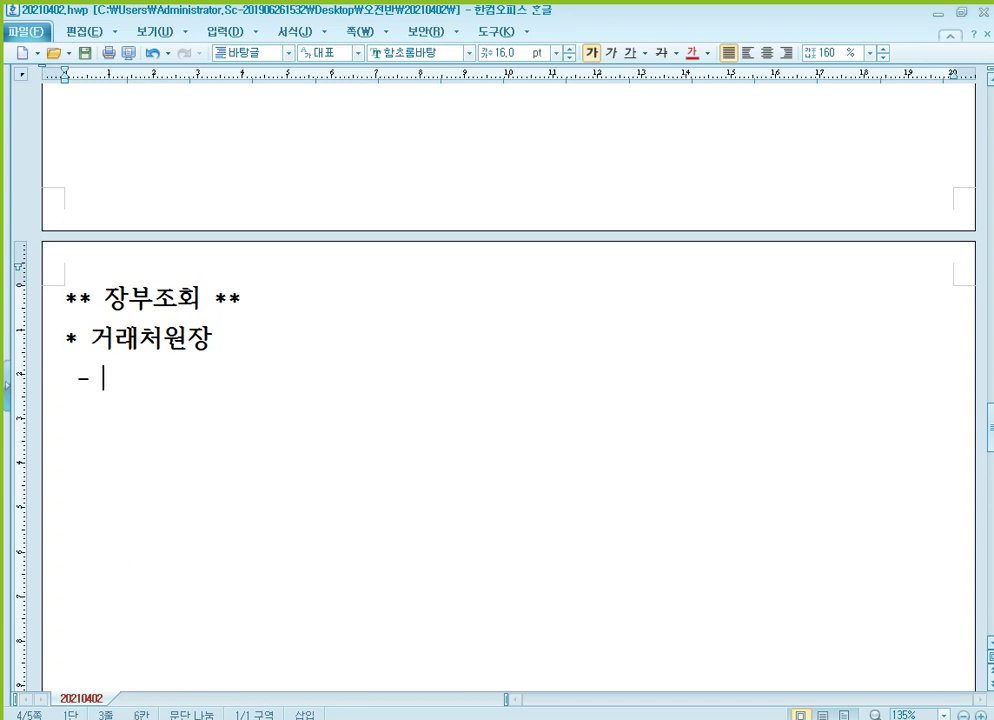
type("계정과")
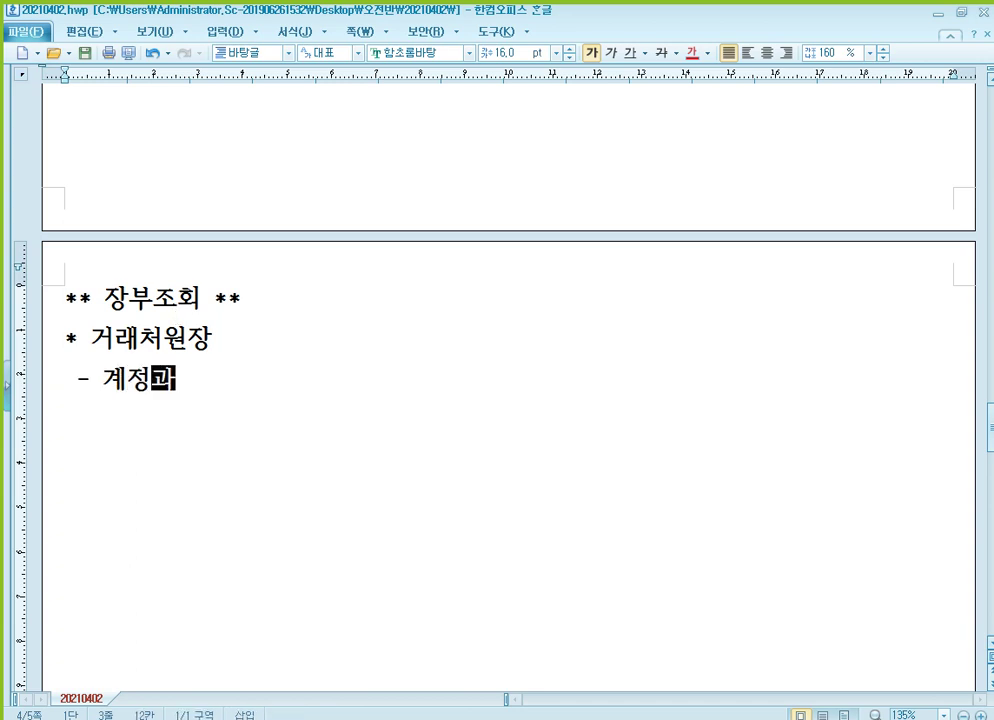
type("목 + ")
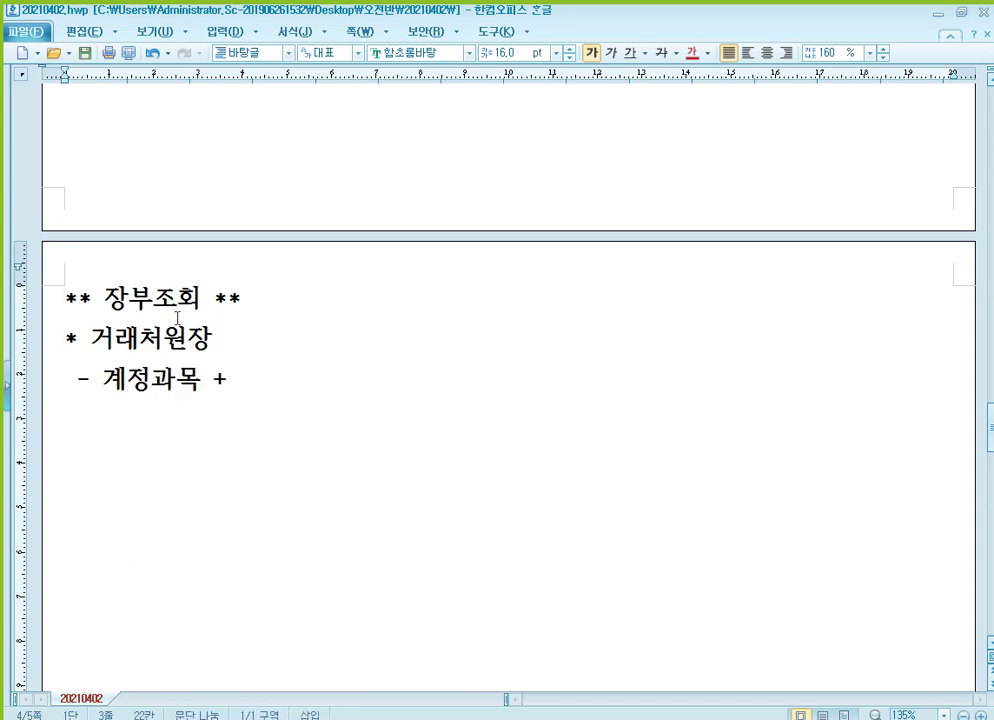
type("거래처")
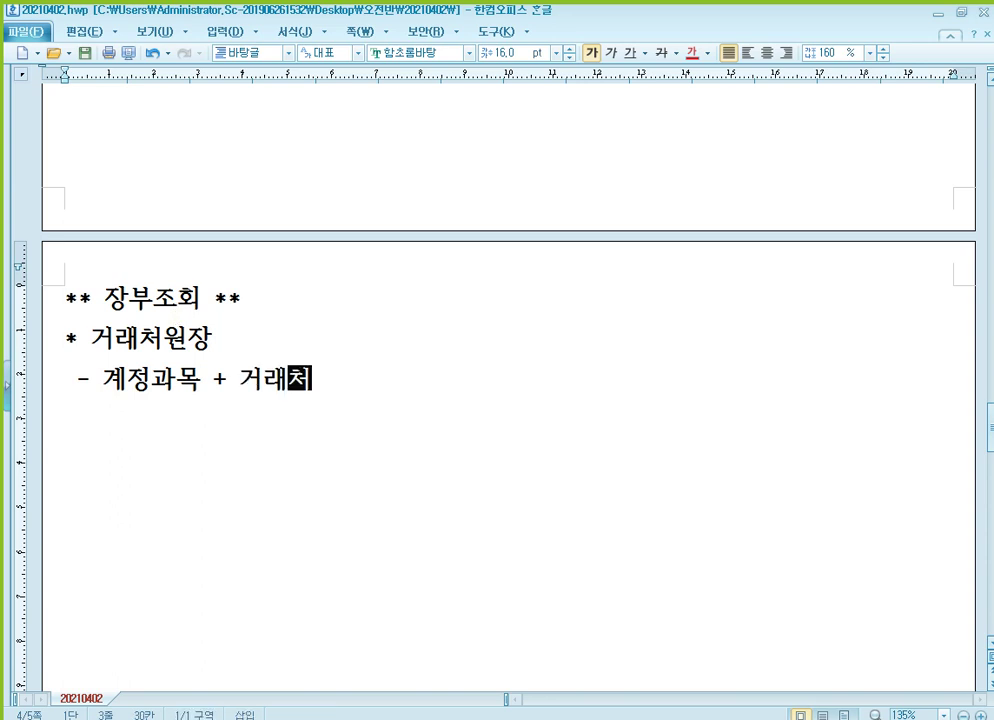
key("alt+Tab")
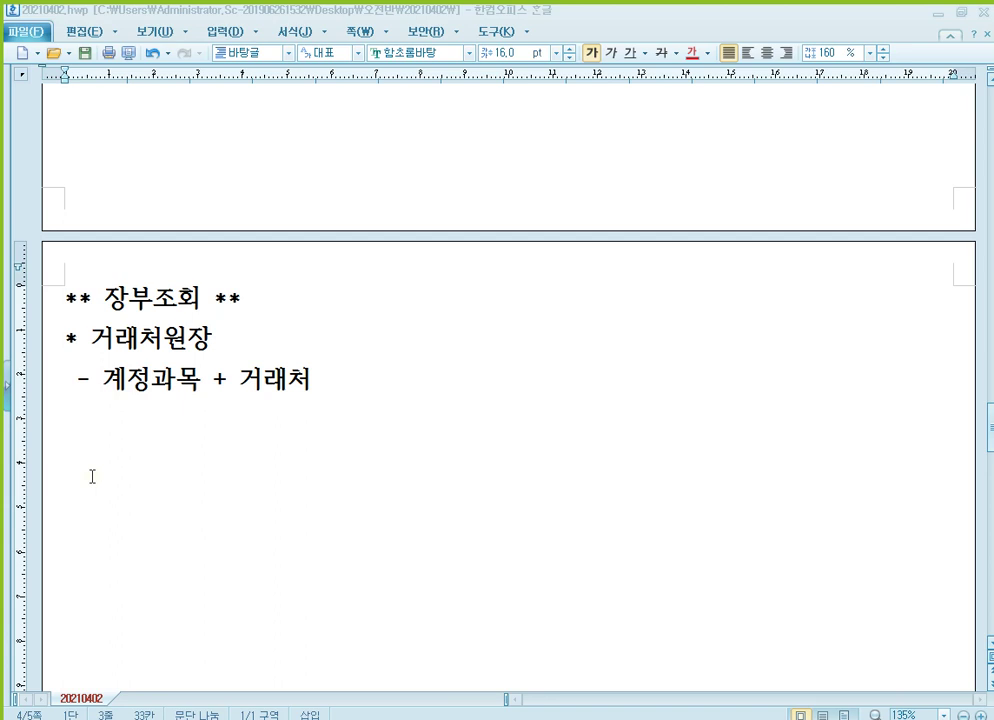
left_click(168, 389)
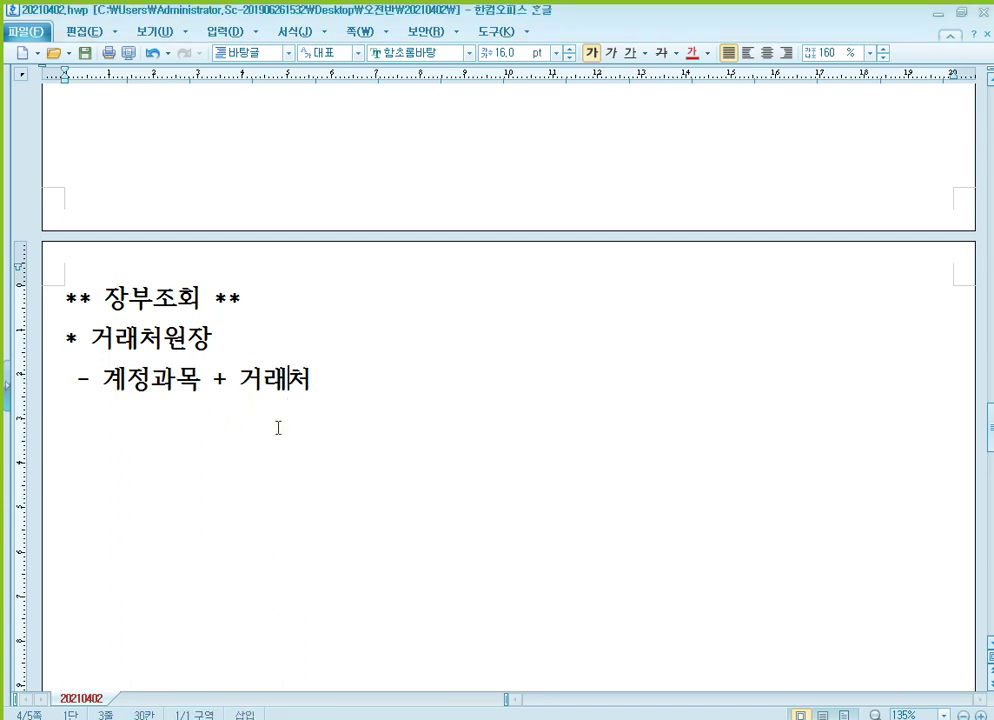
Leave a blank line and add the entry "* 계정별원장" with the sub-line "- 계정과목 관련 조회".
left_click(197, 453)
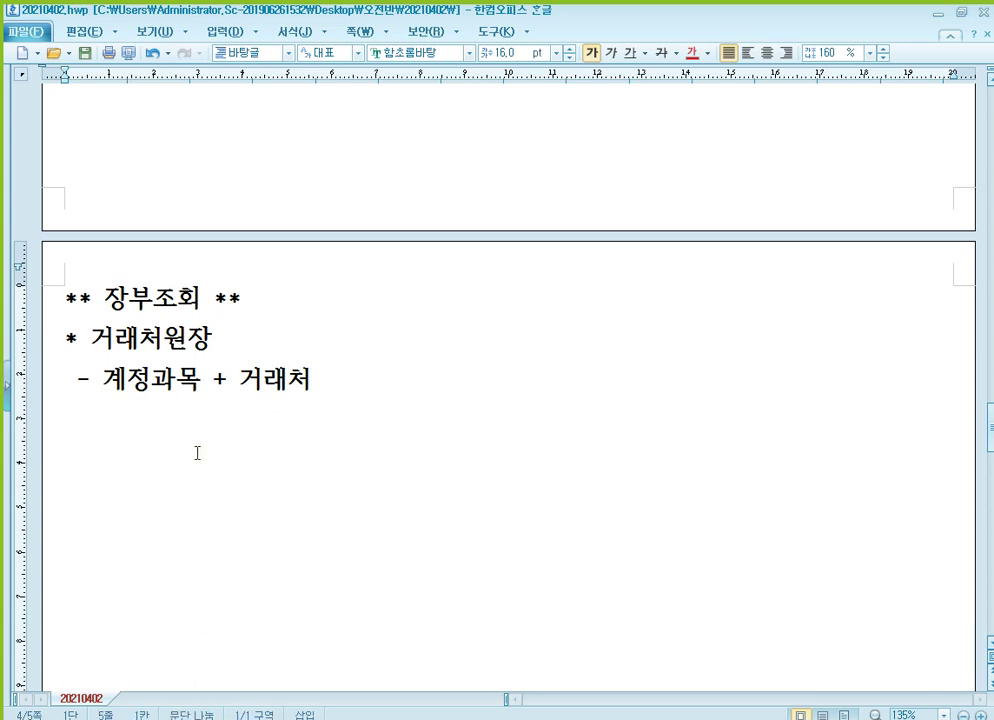
type("* ")
type("계저")
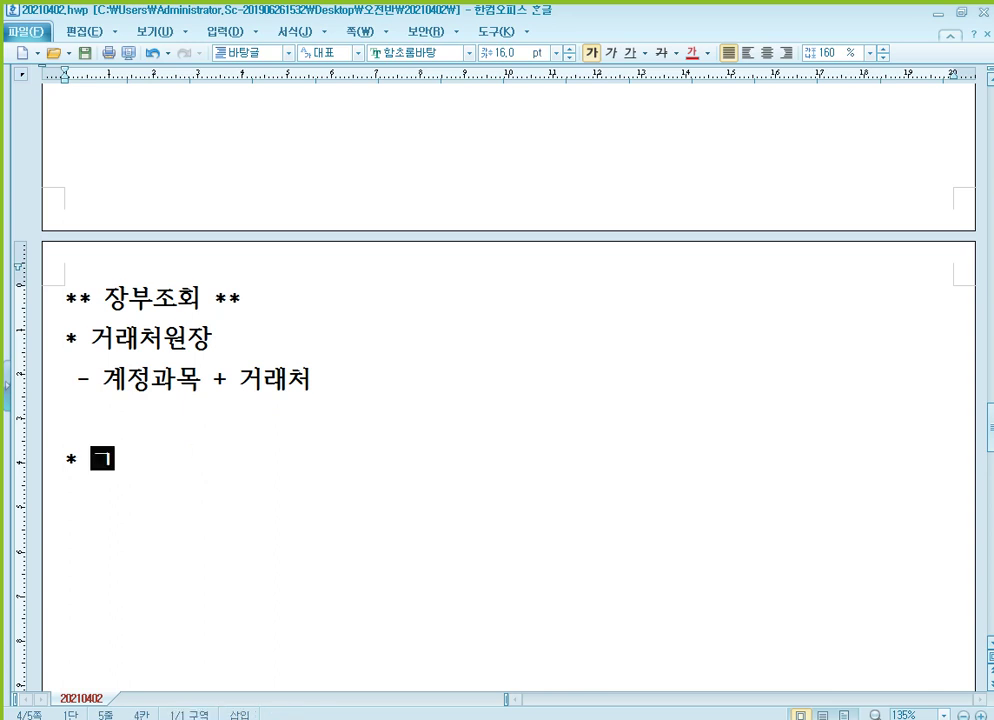
type("정별원장")
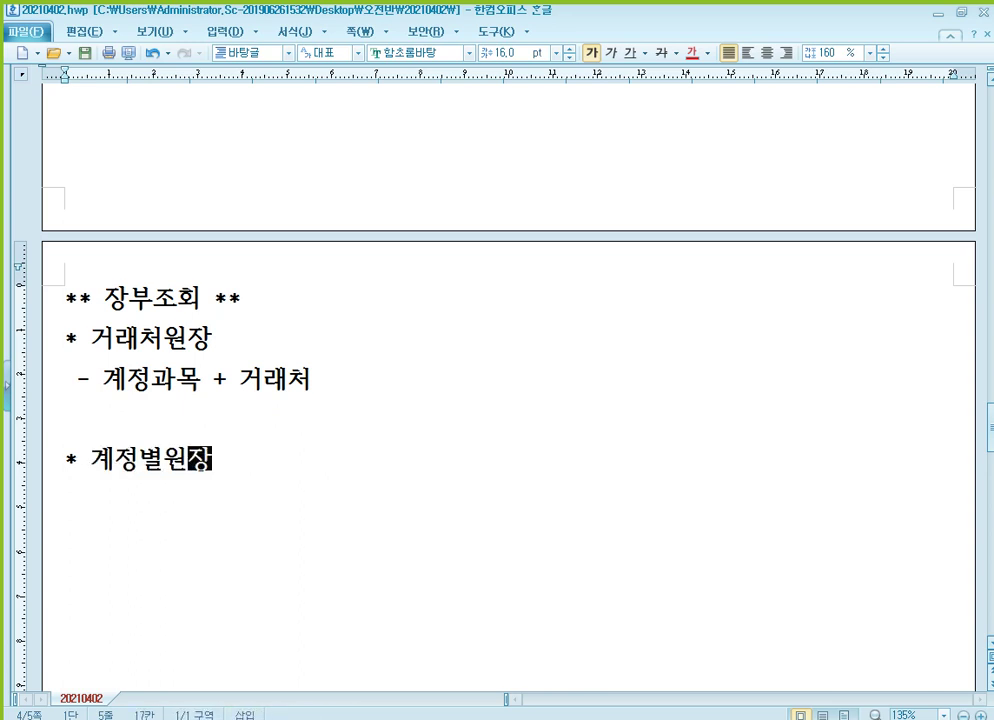
key("Return")
type("- ")
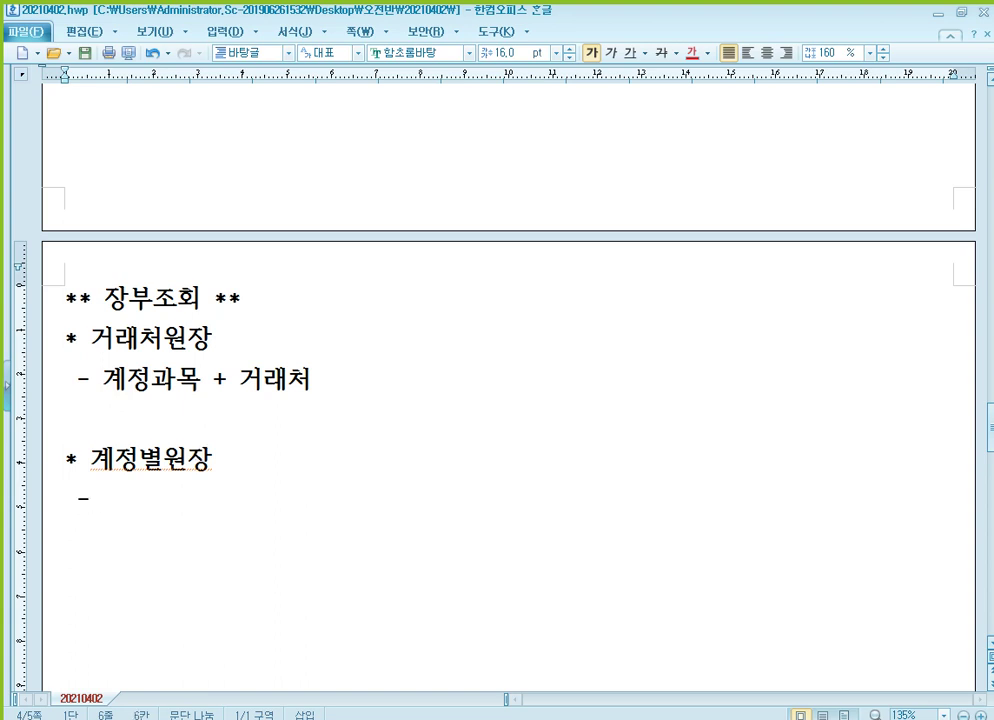
type("계정과모")
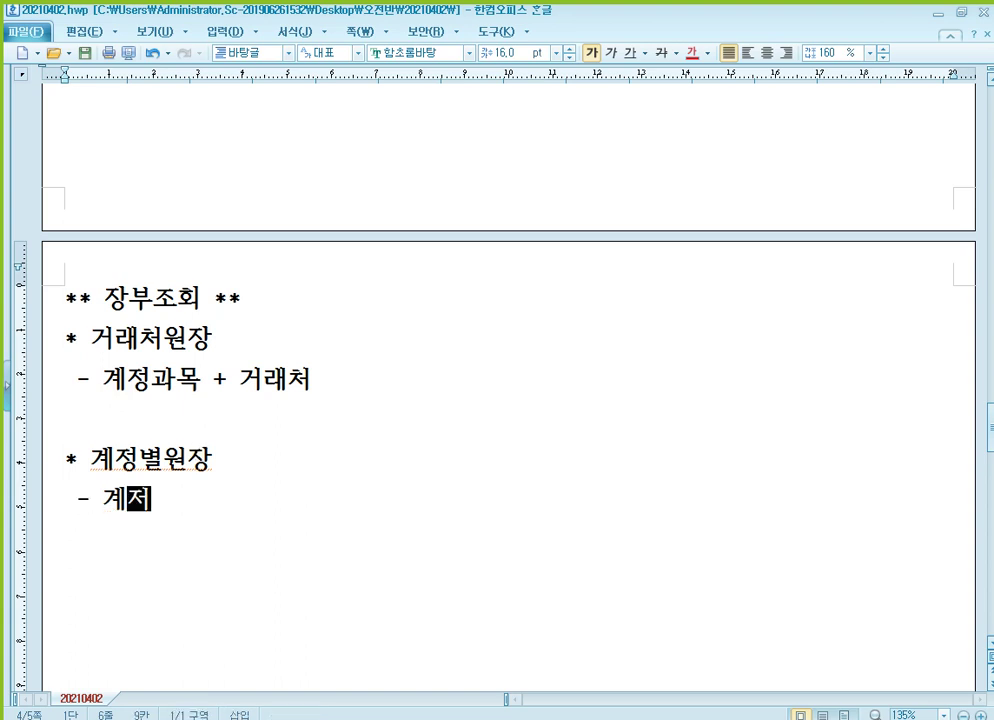
type("ㄱ")
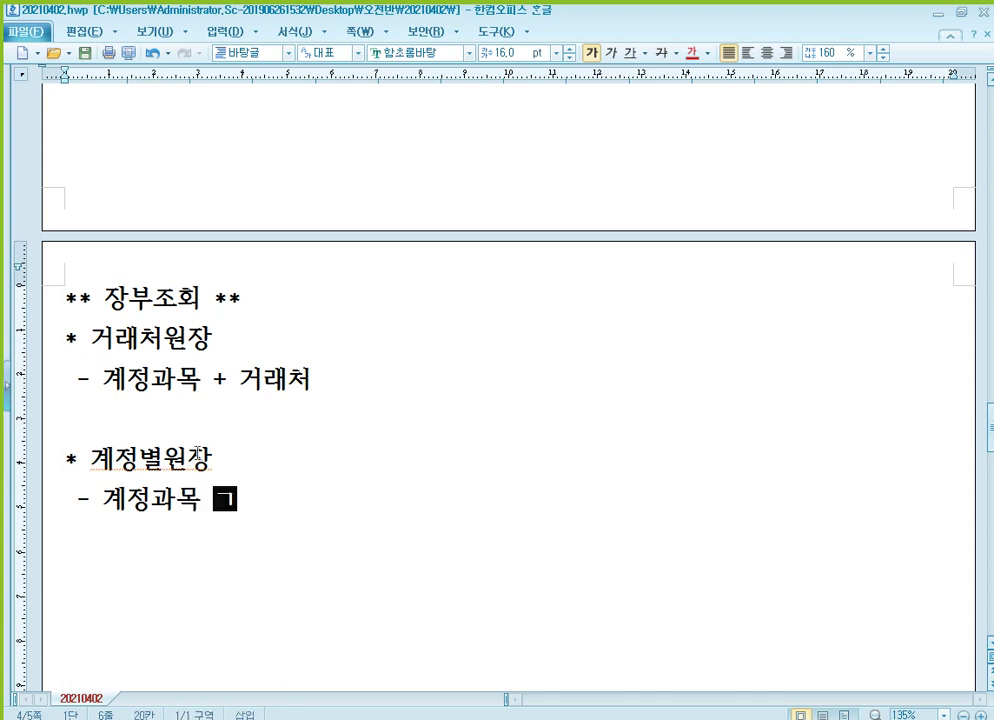
type(" 관련 조회")
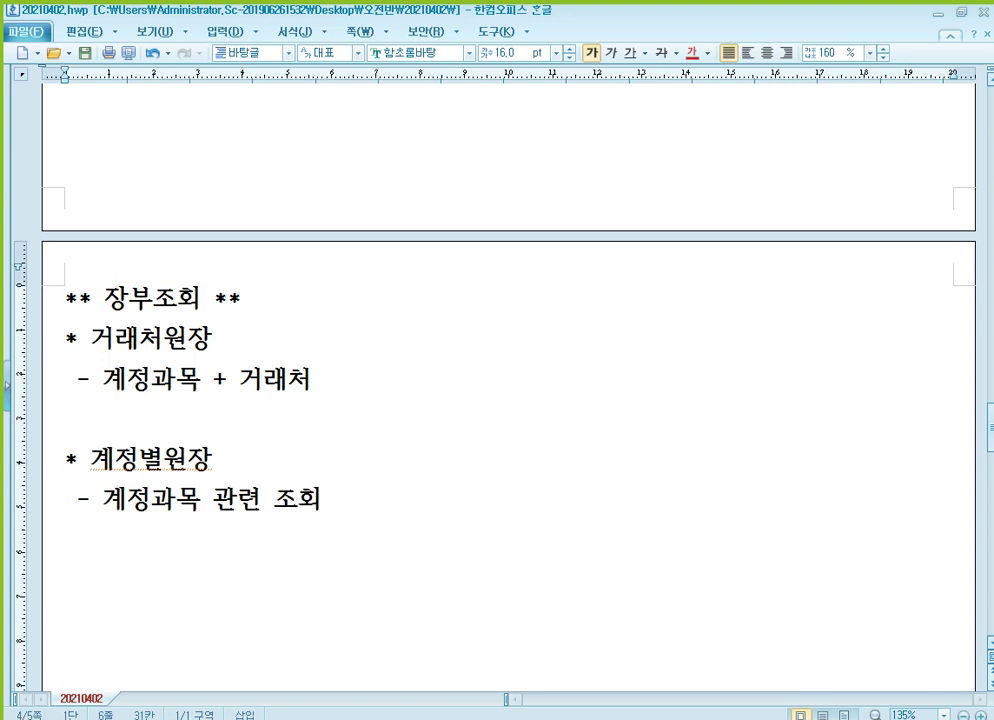
Leave a blank line and add the entry "* 현금출납장" with the sub-line "- 현금 유입액, 현금 유출액".
scroll(241, 435, "down", 2)
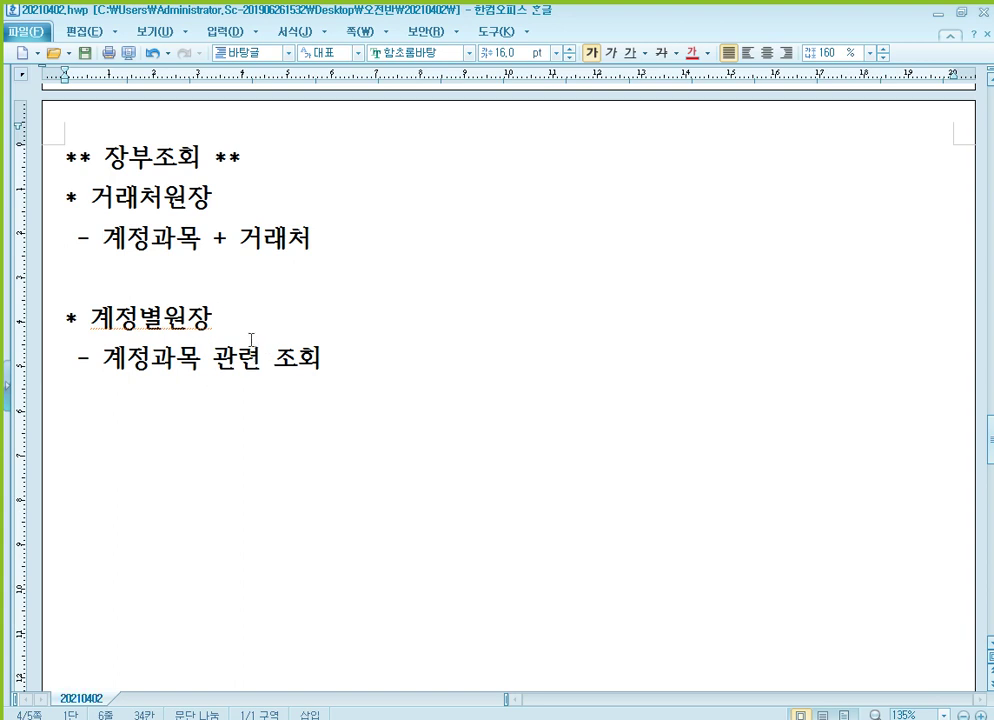
left_click(192, 431)
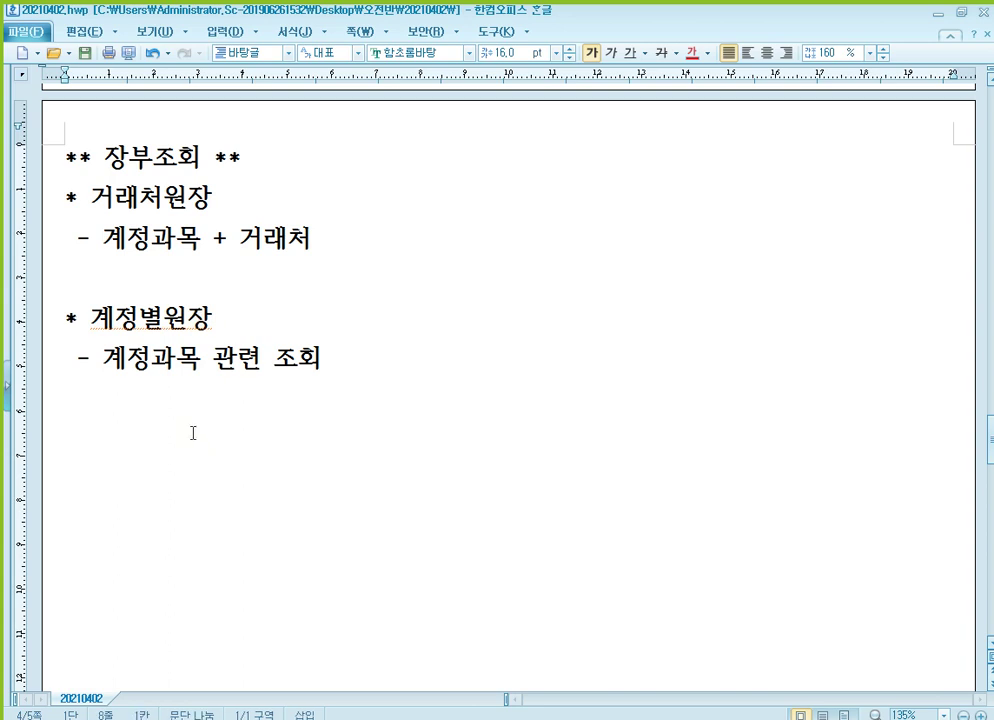
type("* 현금출납")
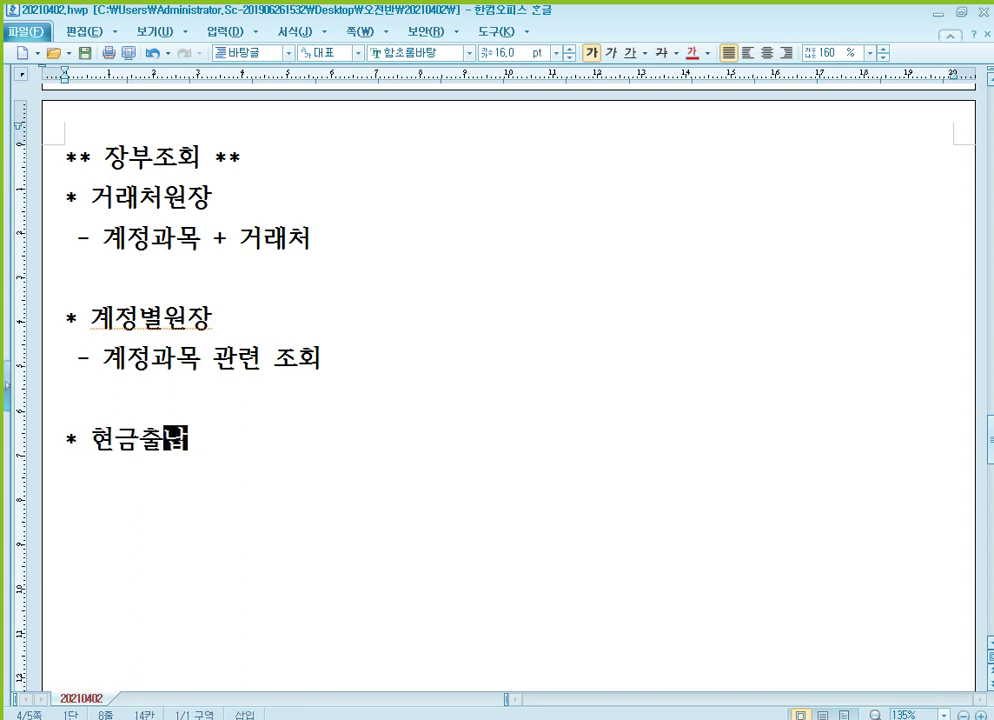
type("장")
key("Return")
type("- ")
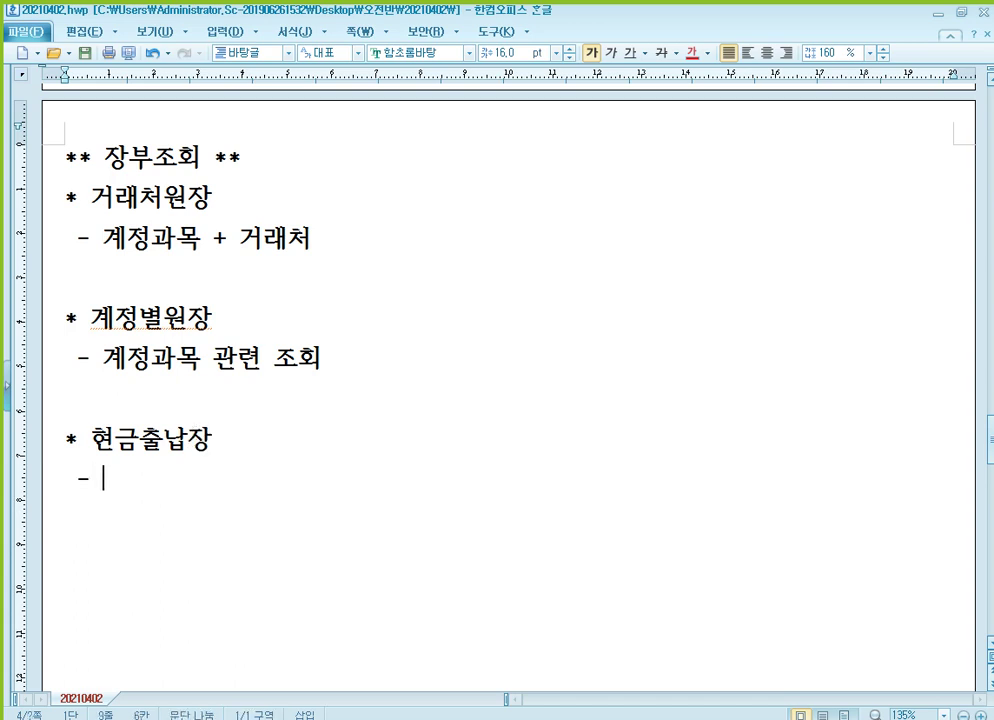
type("현금 우")
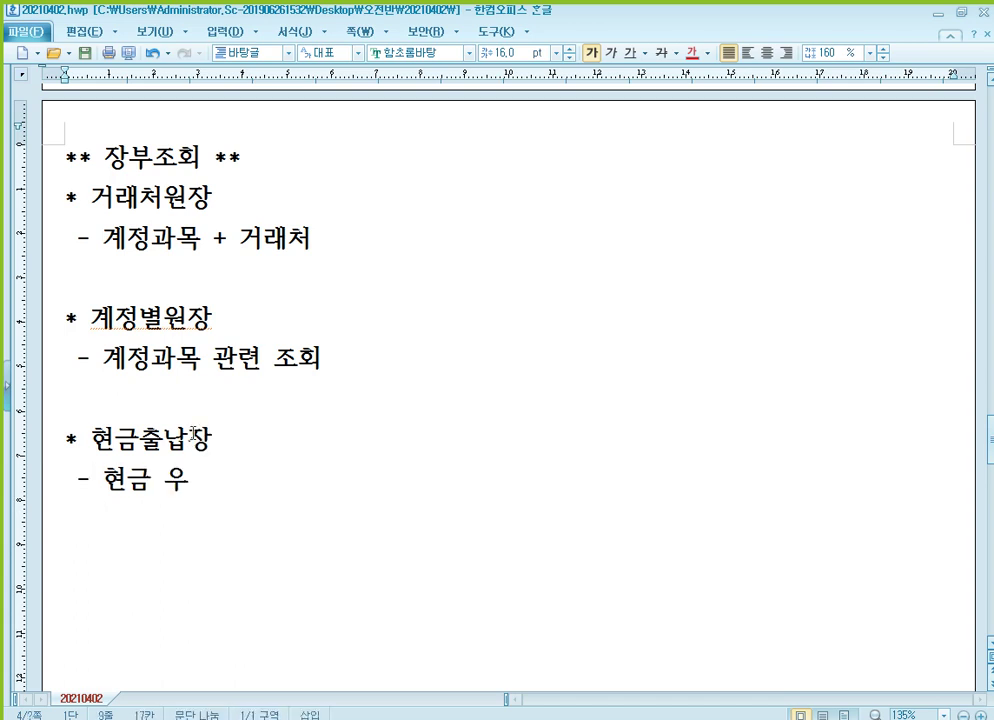
key("BackSpace")
type("유입")
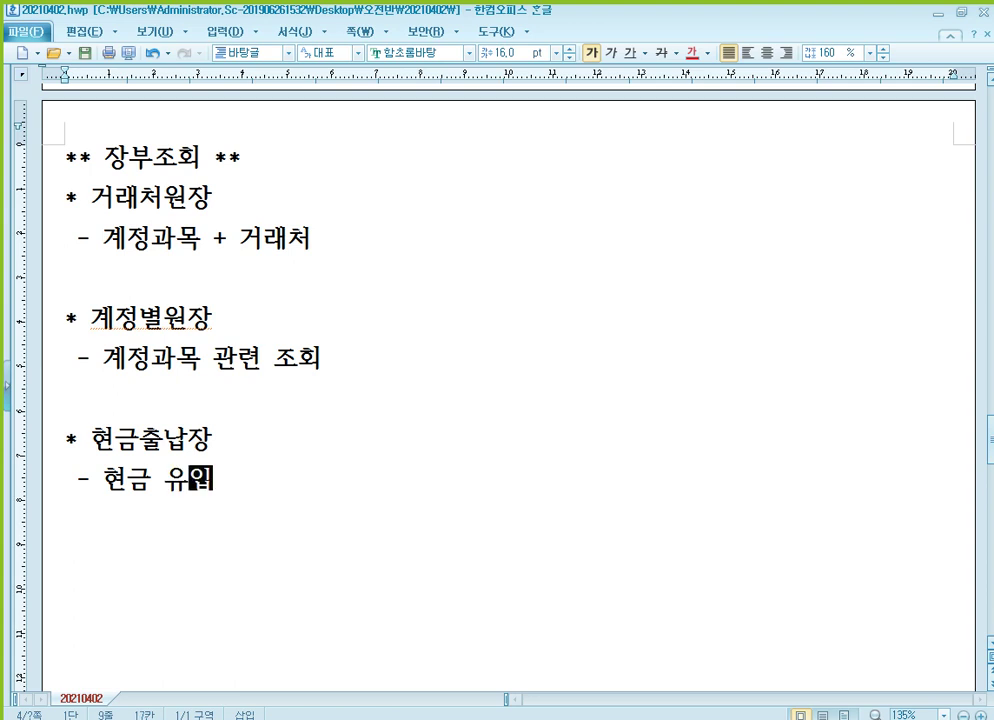
type("액, 현금 윷")
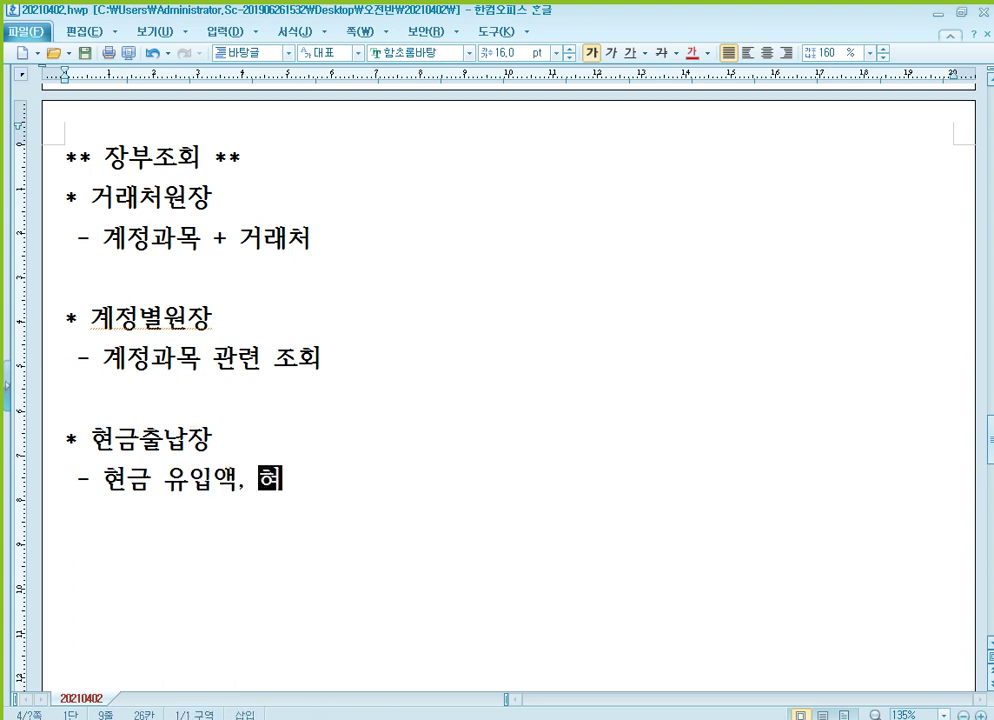
type("출액")
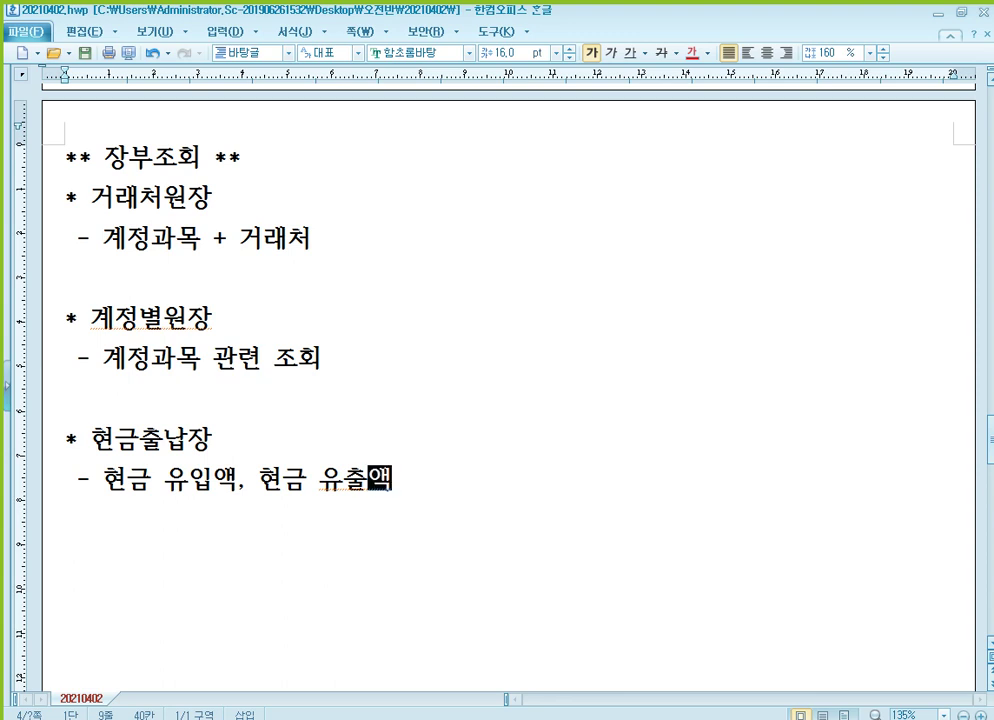
Add a second sub-line under 현금출납장 reading "- 누계 사용 금지 (월계 합산)".
key("Return")
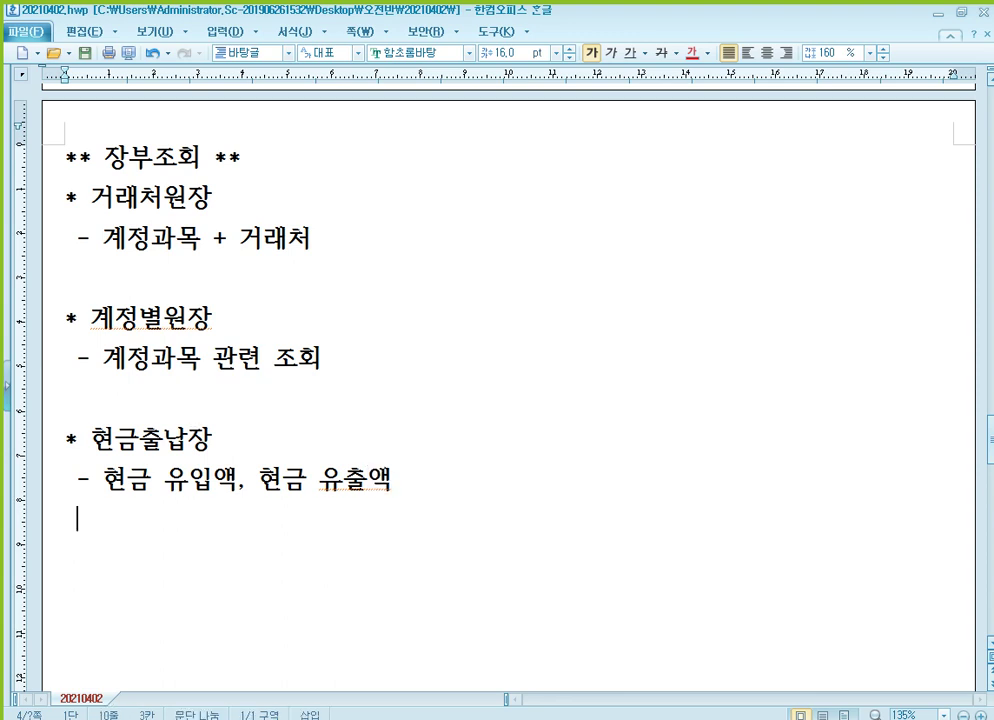
type("- 누계 사")
type("용 금ㅇ")
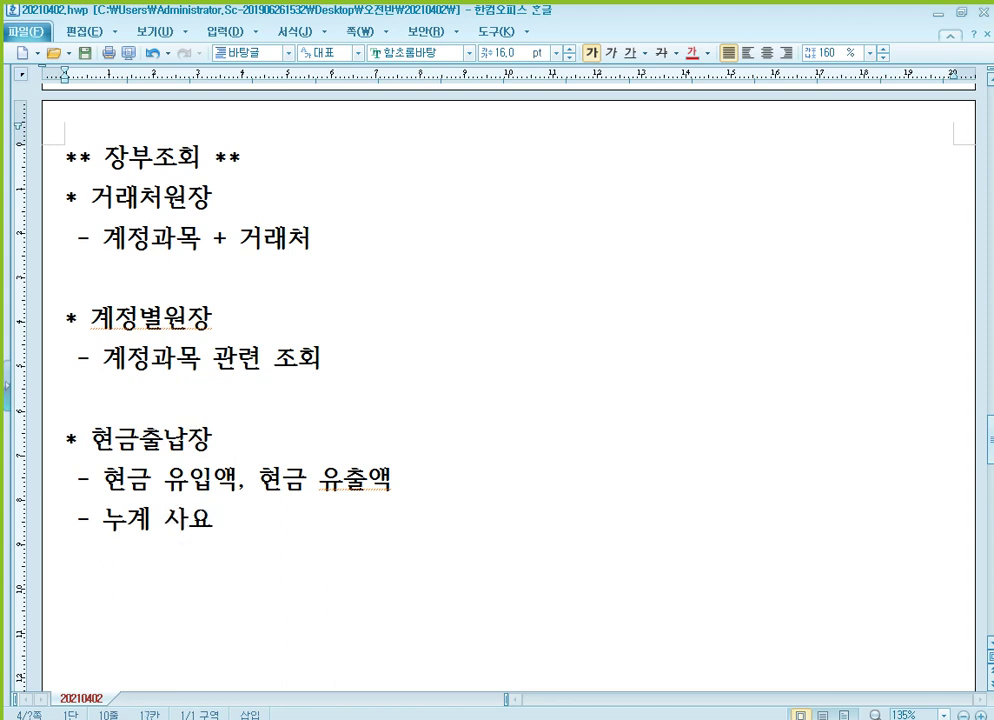
type("지")
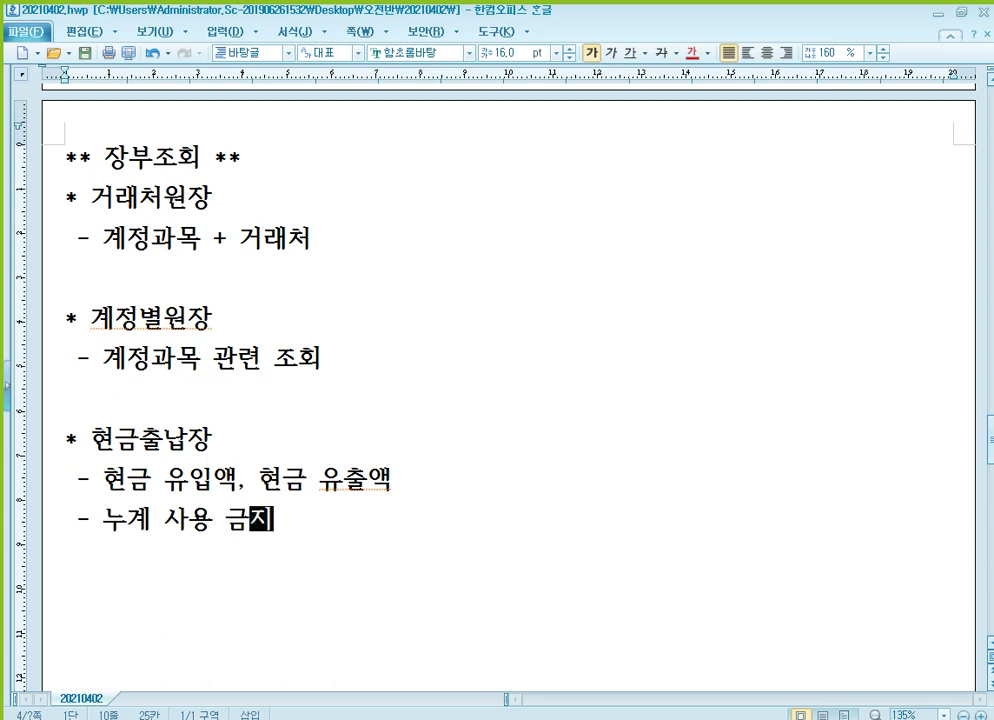
type("(월계 합")
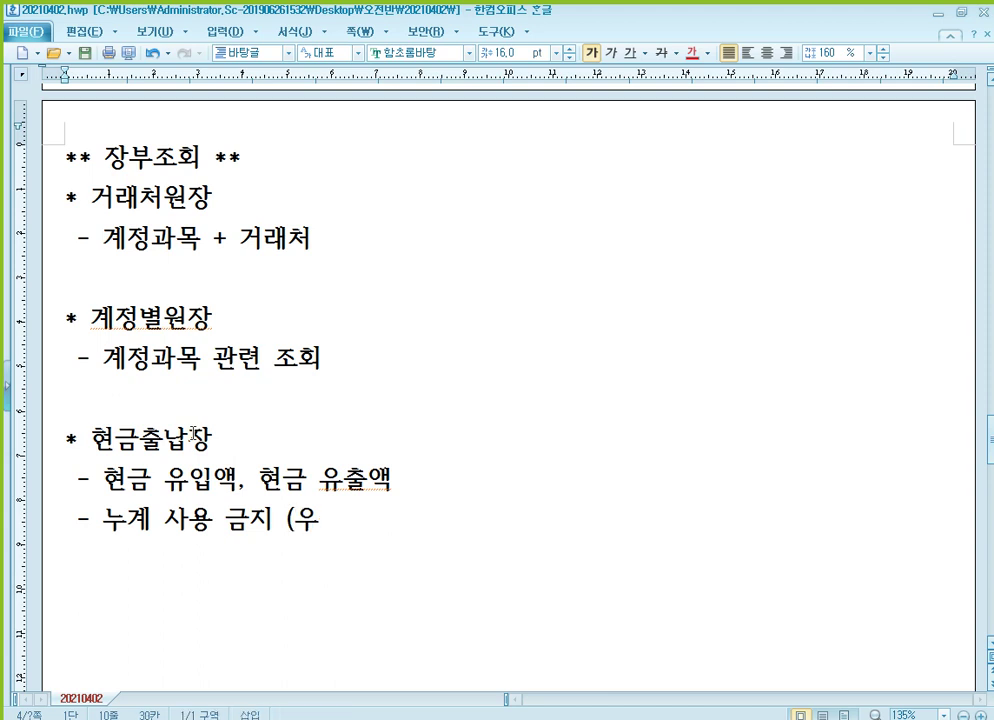
type("산)")
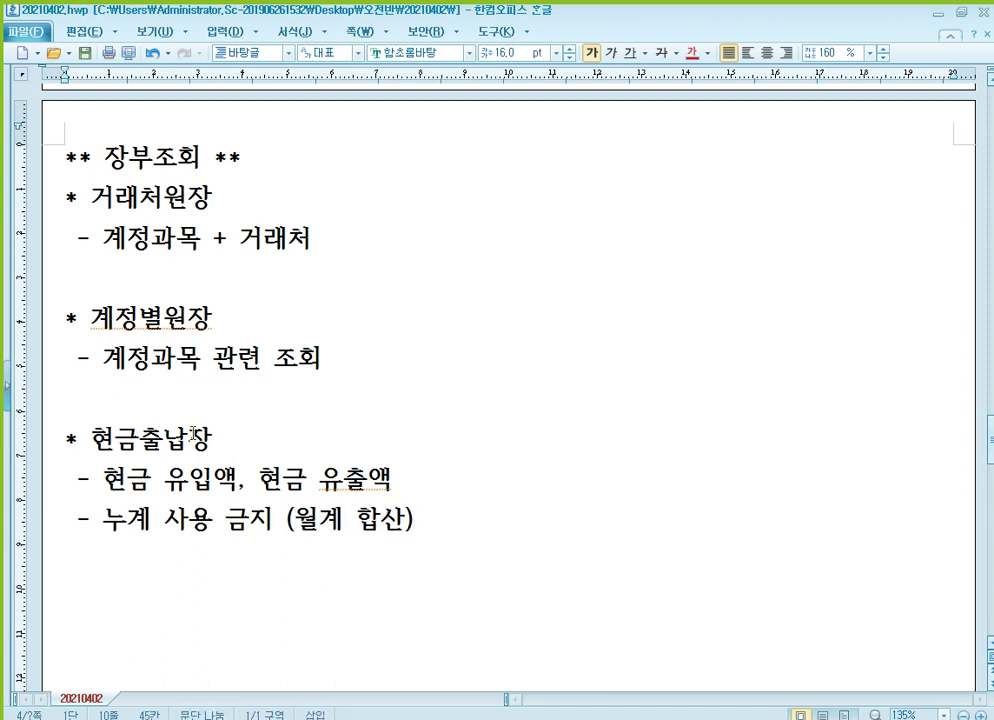
Extend the parenthetical in the second 현금출납장 sub-line to read "(월계 합산 사용)".
key("Left")
type("사용")
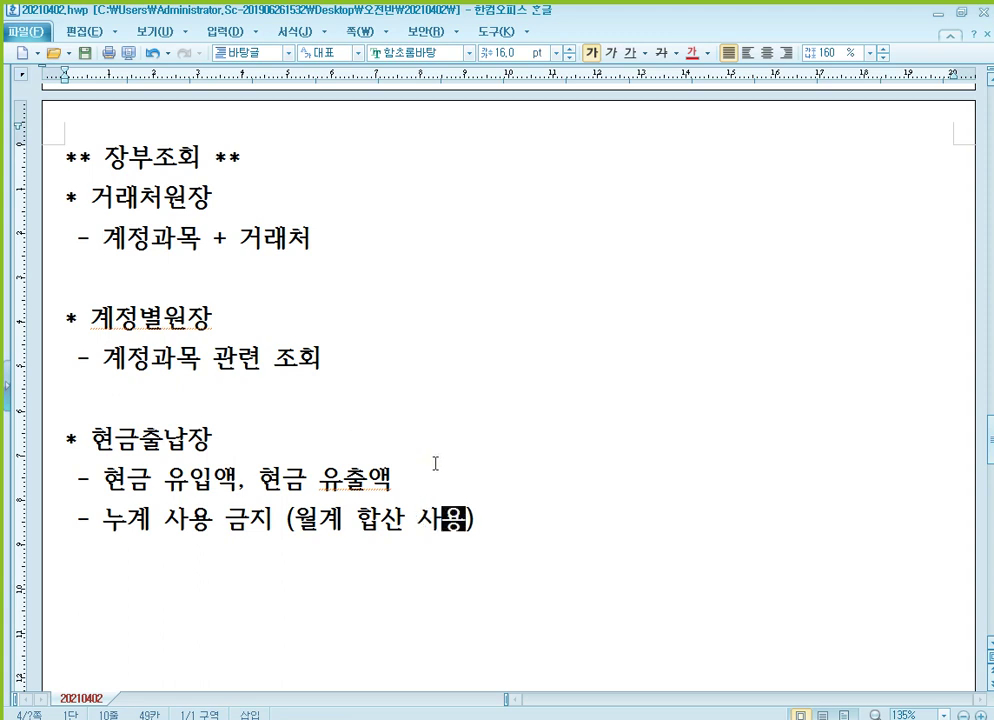
Leave a blank line and add the entry "* 일계표(월계표)" with the sub-line "- 계정과목분류".
scroll(430, 440, "down", 3)
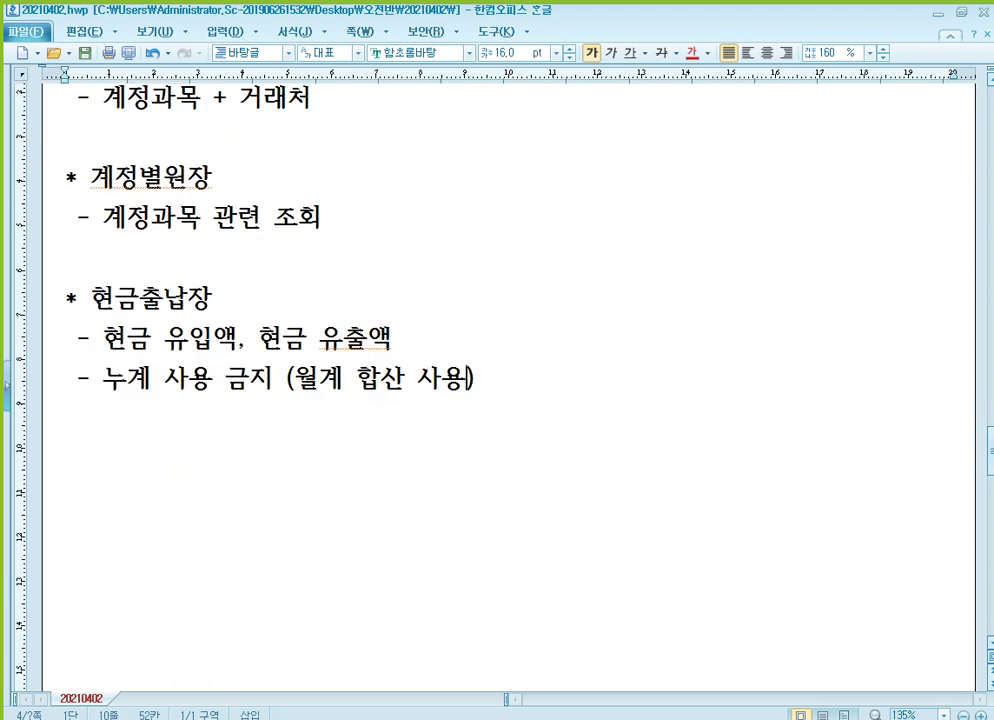
scroll(422, 424, "down", 3)
key("Return")
key("Return")
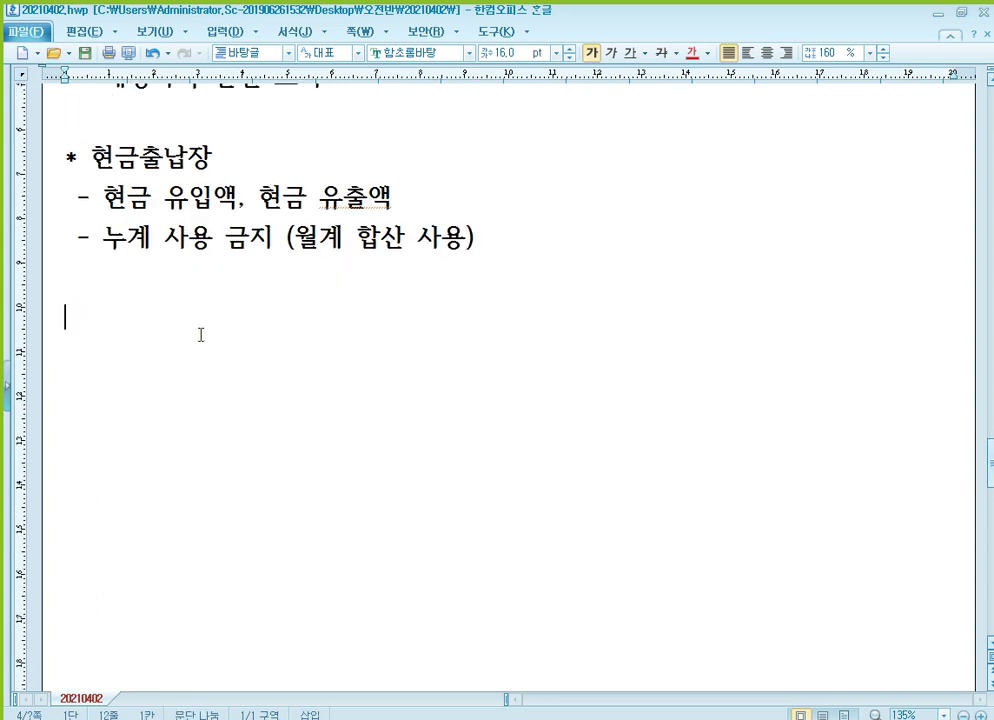
type("* 일")
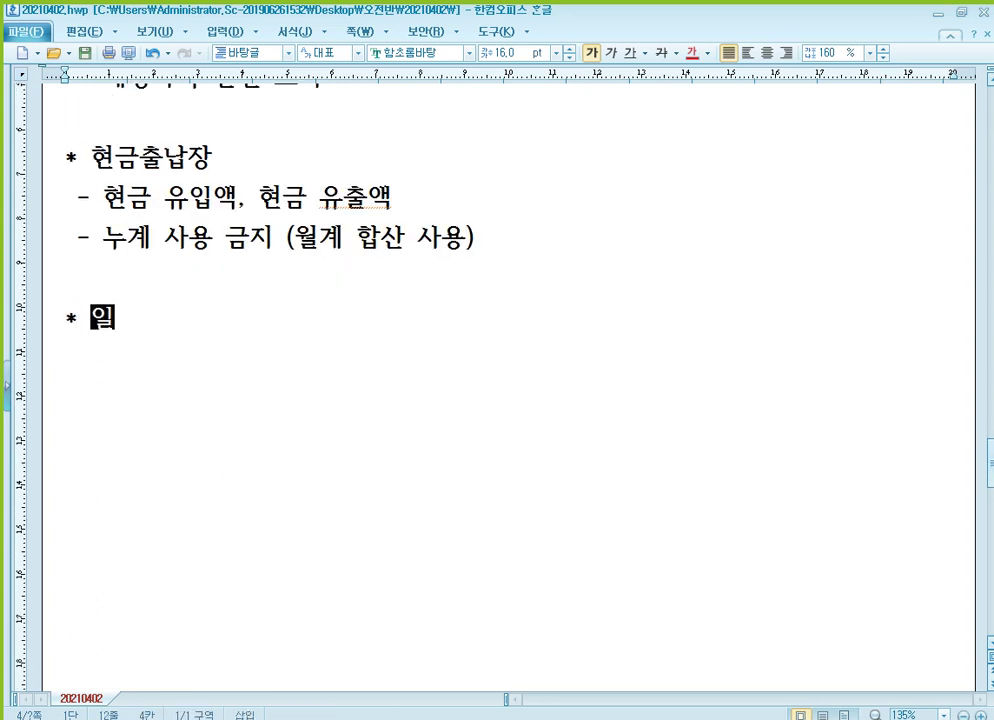
type("계표(월")
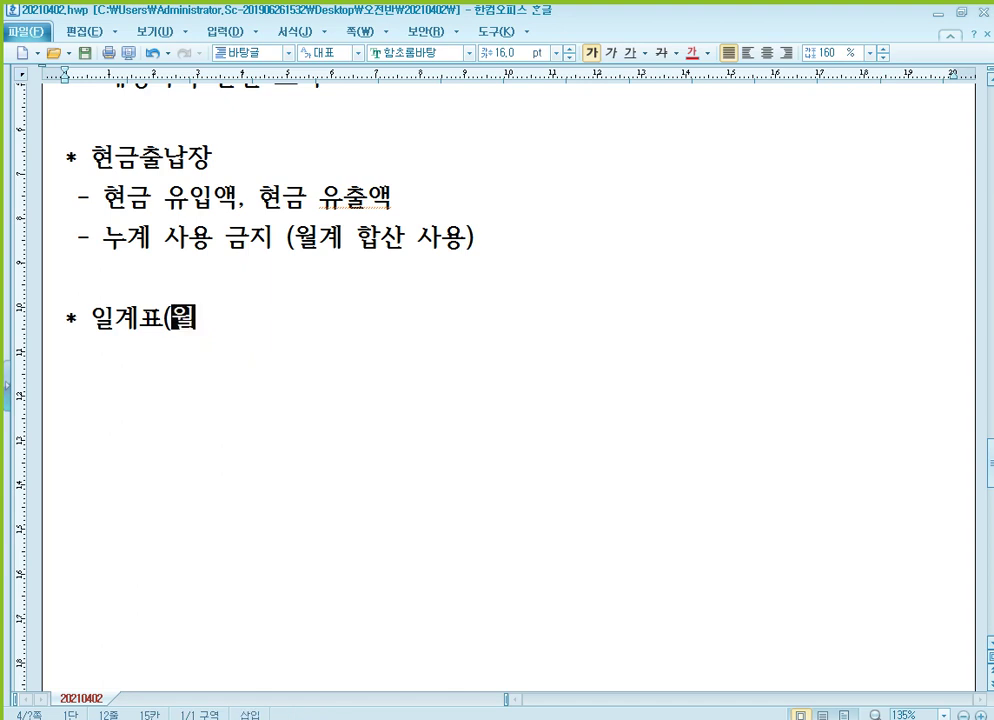
type("계표)")
key("Return")
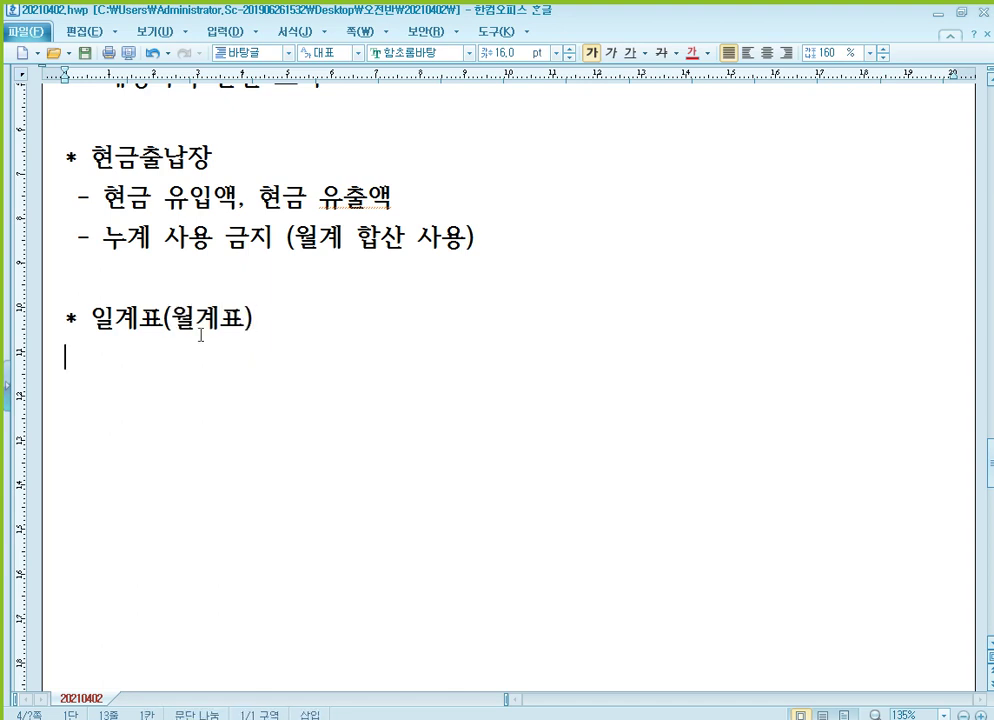
type("-")
type("계정ㄱ")
type("과목분류")
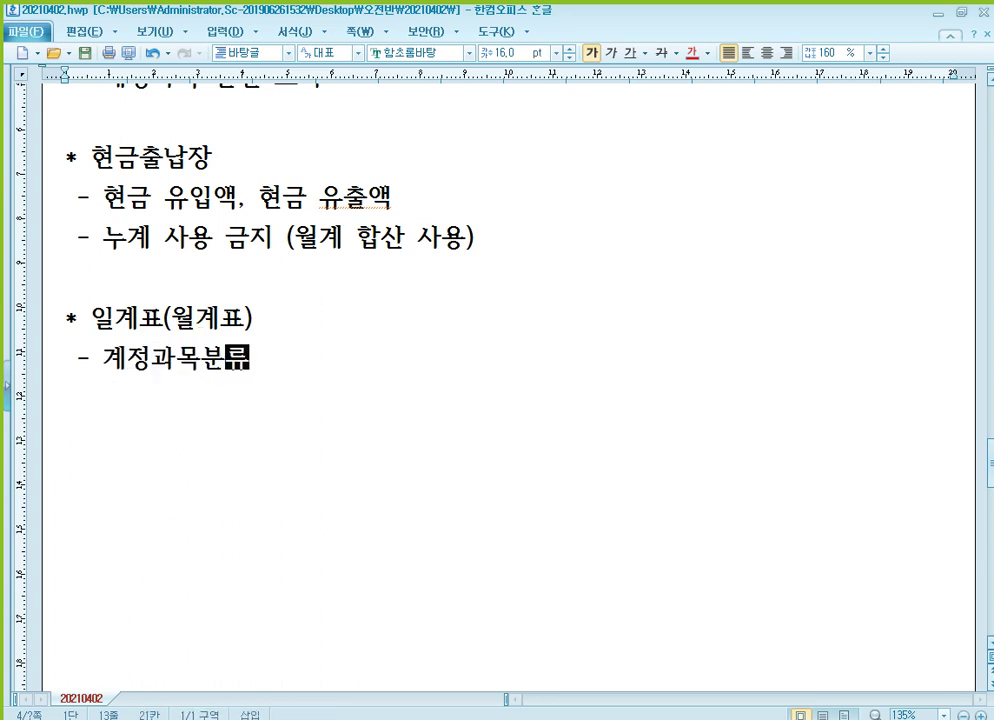
Add a second sub-line under 일계표(월계표) reading "- 계정과목 현금거래, 대체거래".
key("Return")
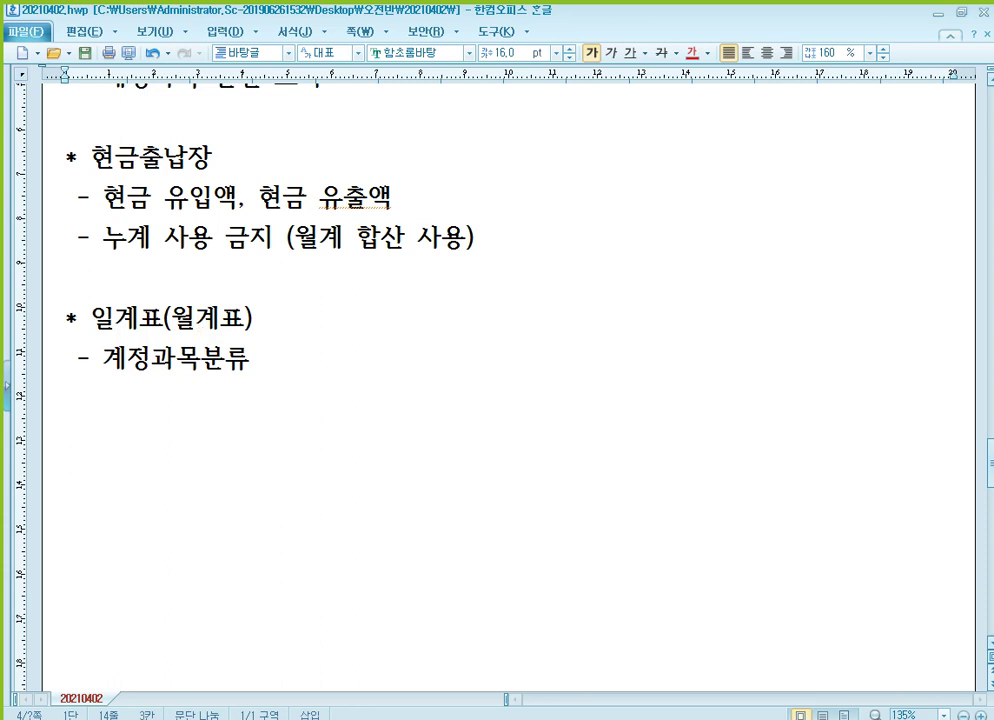
type("-  ")
type("계정과목 ")
type("현금거래, 댗")
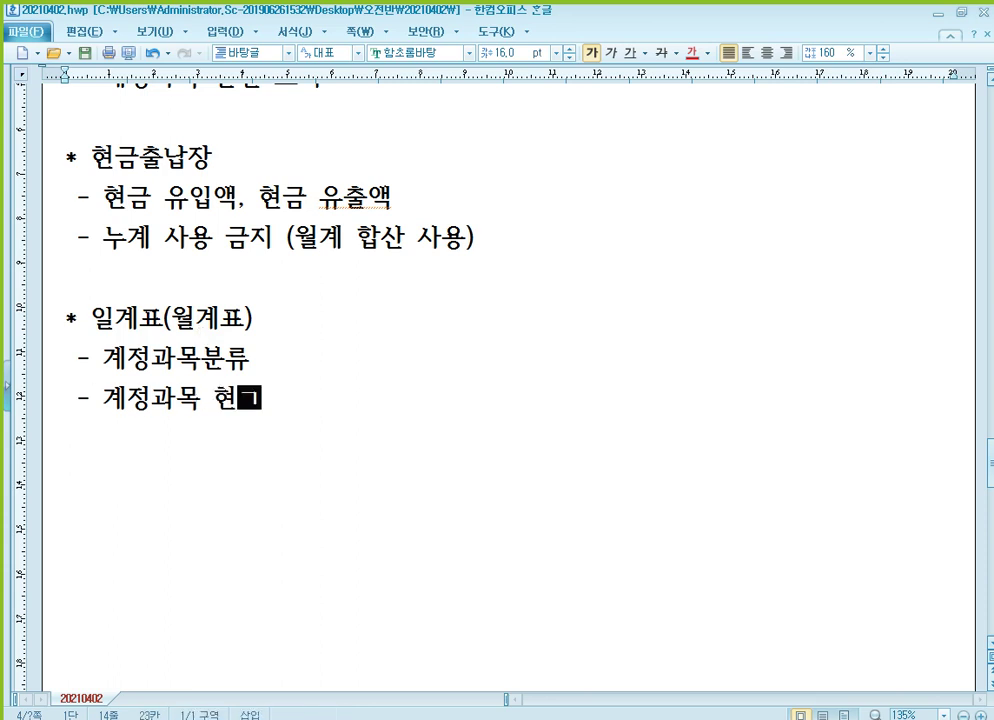
type("체거래")
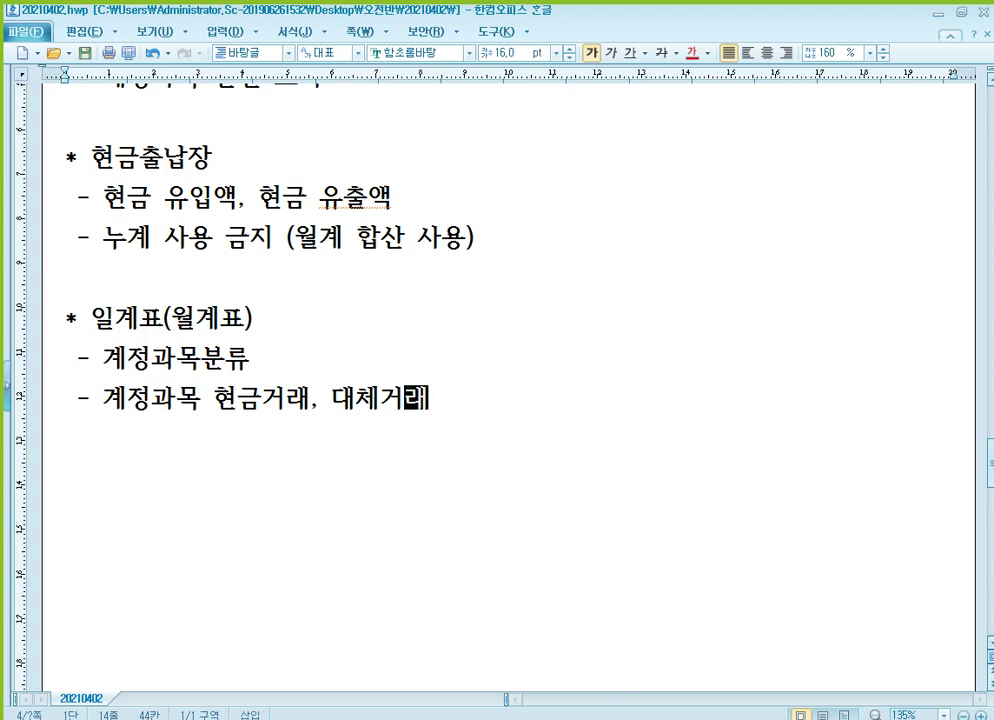
Leave a blank line and add the entry "* 총계정원장" with the sub-line "- 계정과목 + 월".
key("Return")
key("Return")
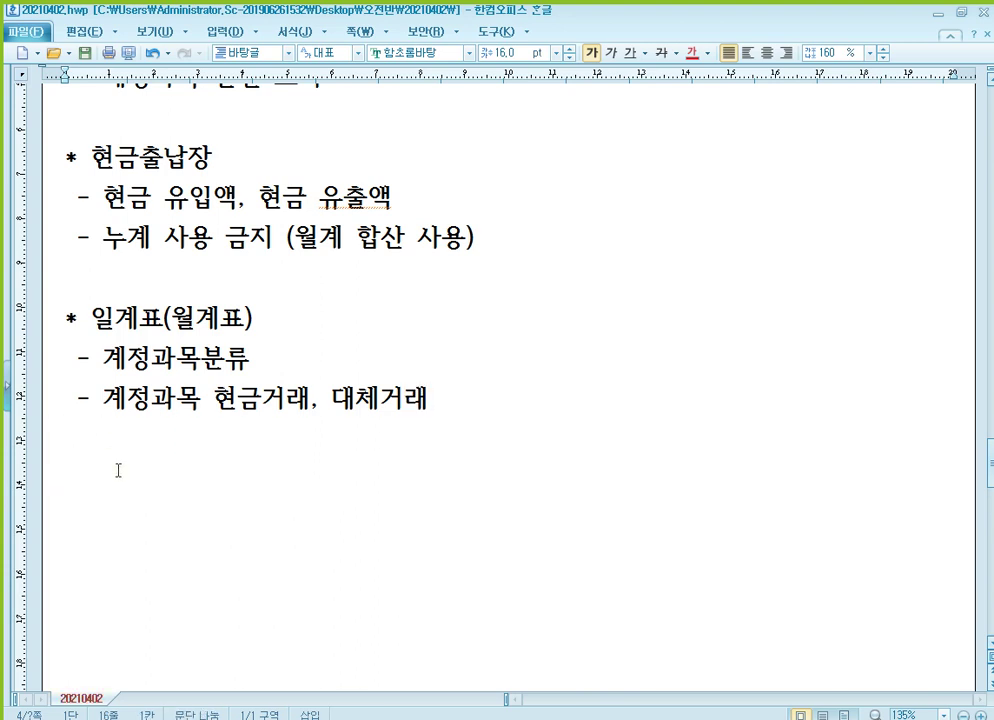
type("* 총계정우")
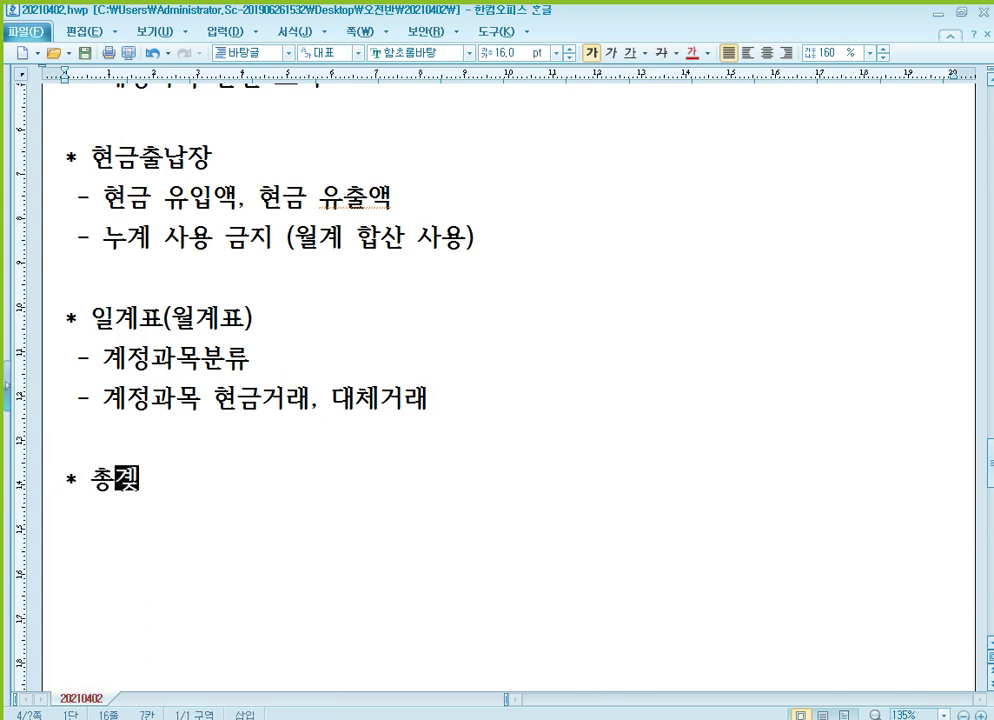
type("원장")
key("Return")
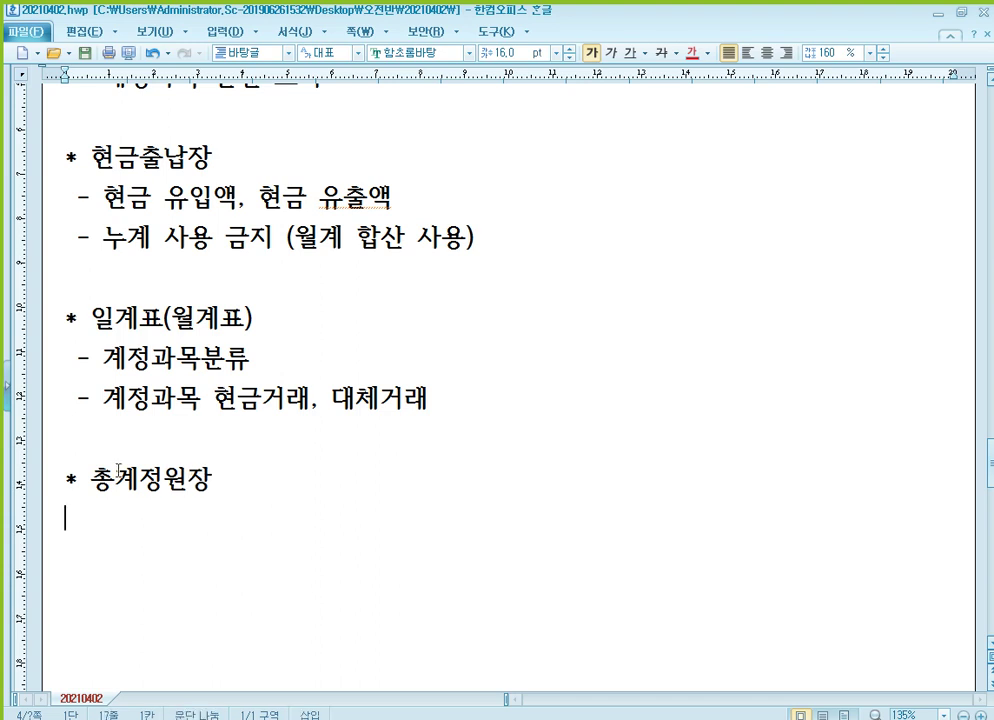
type("- 계")
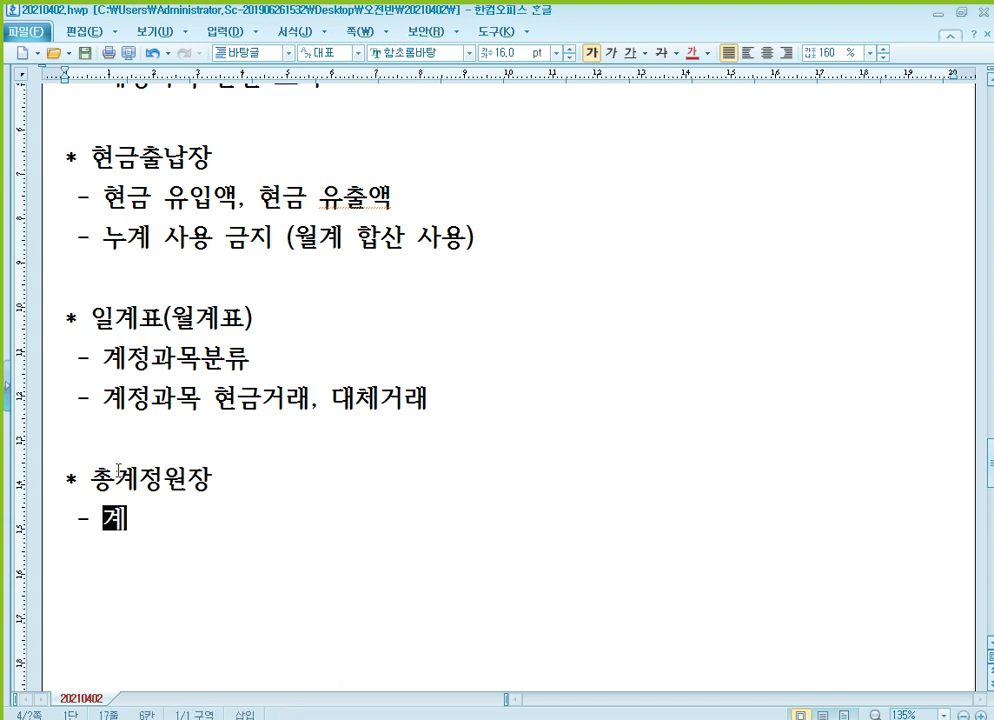
type("정과목 ")
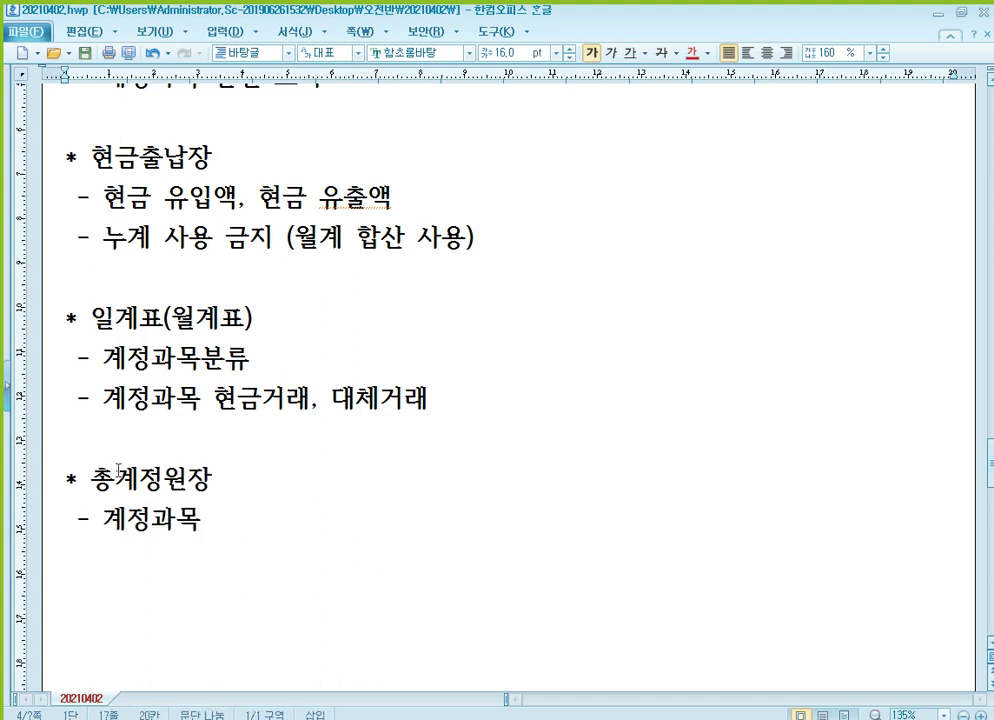
type("+ 월")
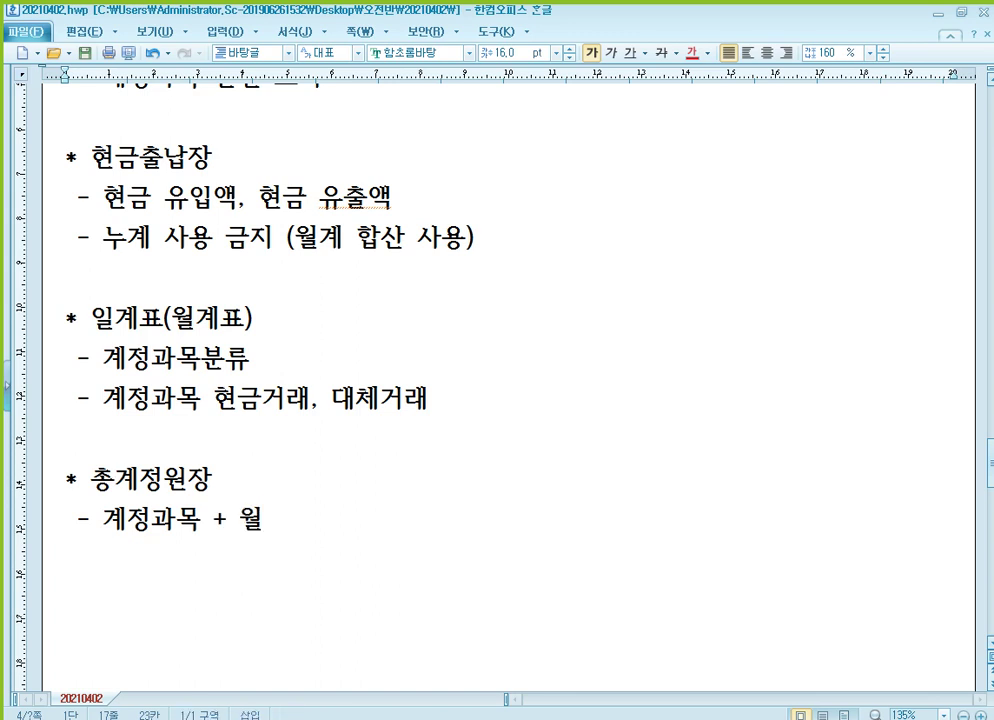
Leave a blank line and add the entry "* 매입매출장" with the sub-line "- 매입매출전표 과세유형별 정리".
scroll(401, 459, "down", 3)
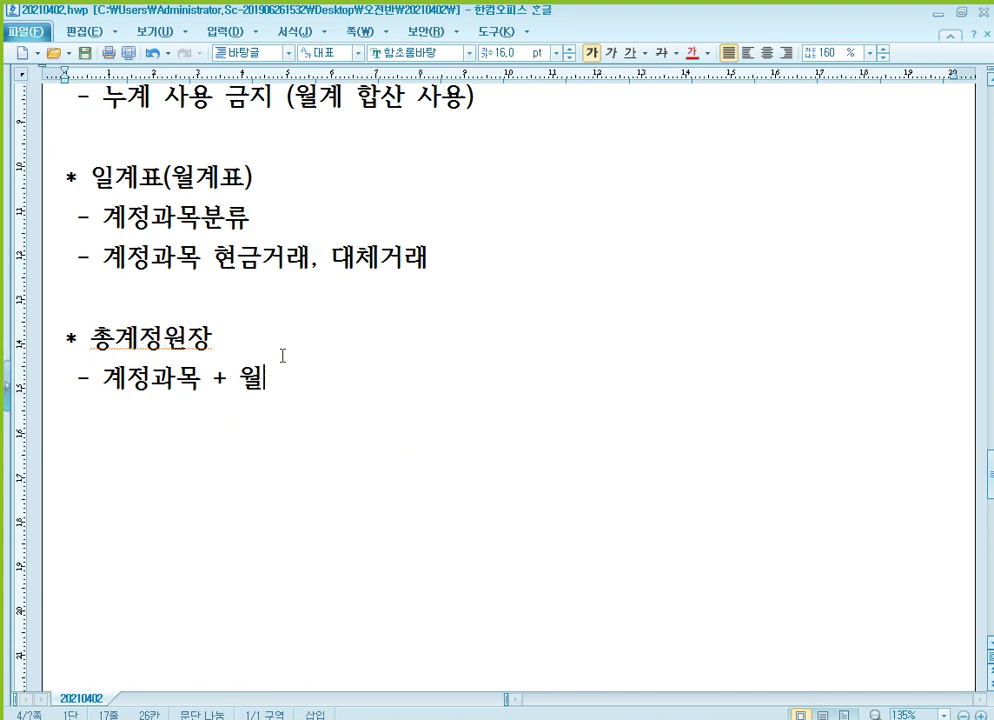
key("Return")
key("Return")
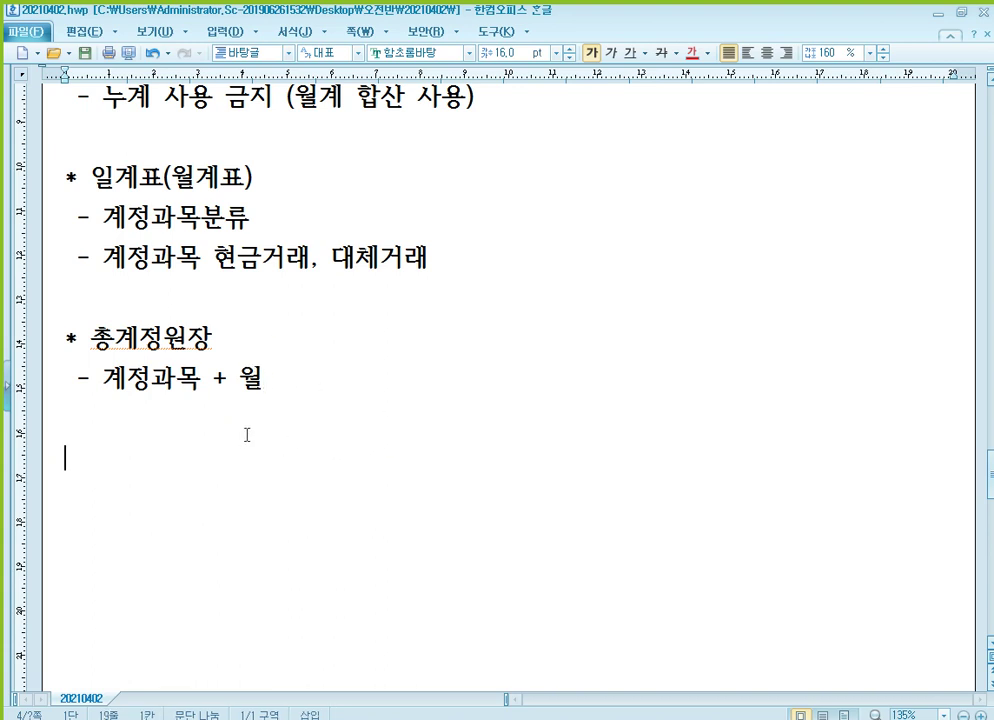
type("* 매이ㅂ매출장")
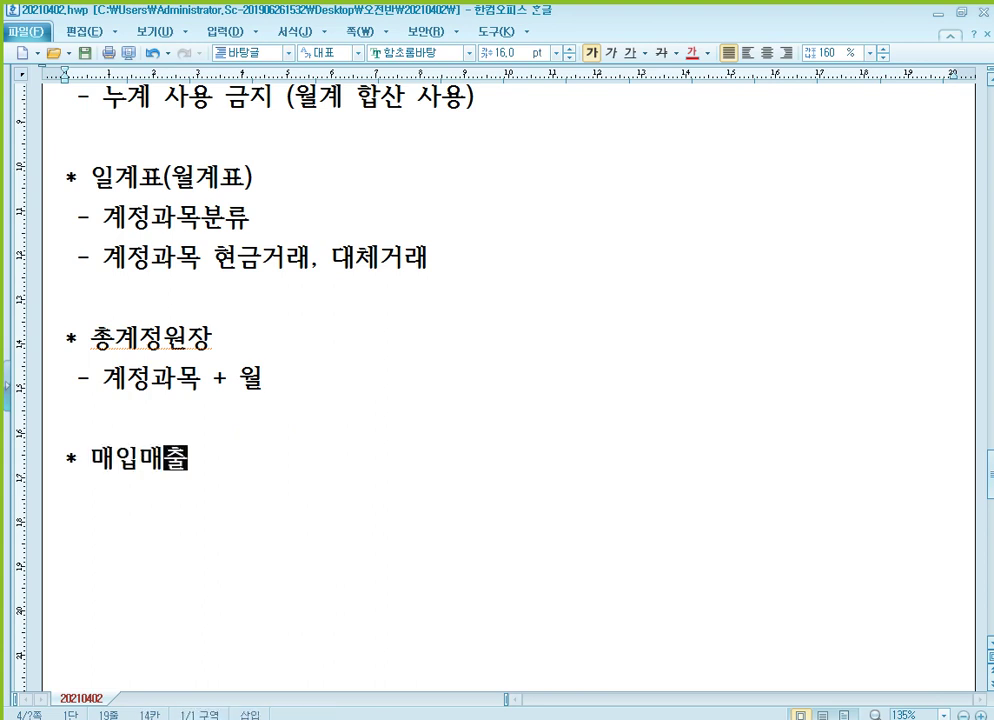
key("Return")
type("- ")
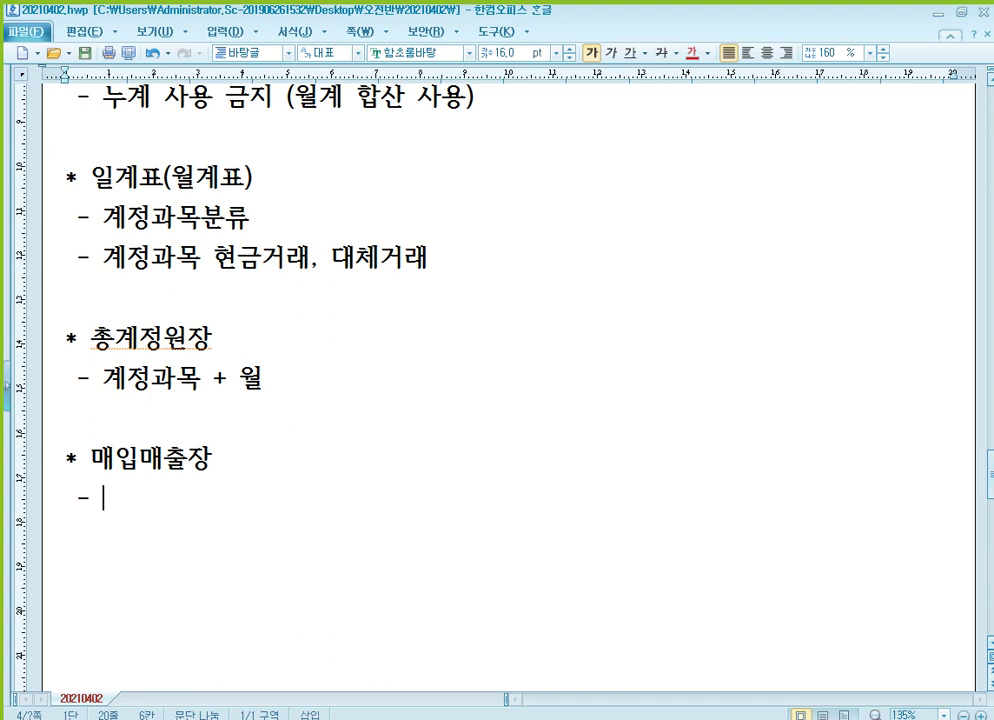
type("매입매")
type("출전표 과세유")
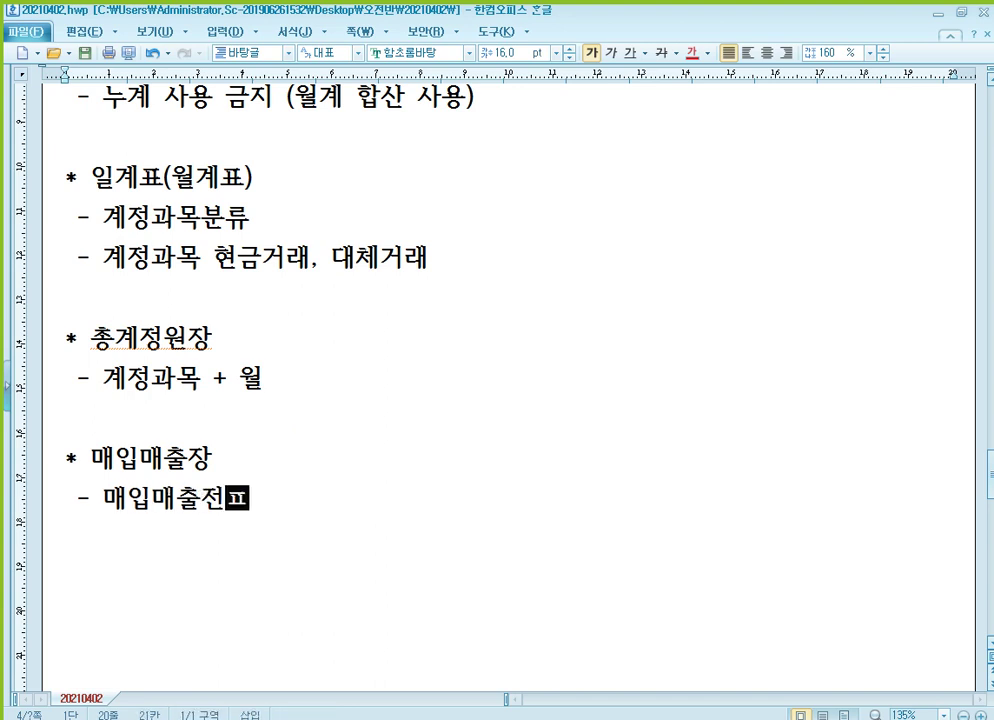
type("형별 ")
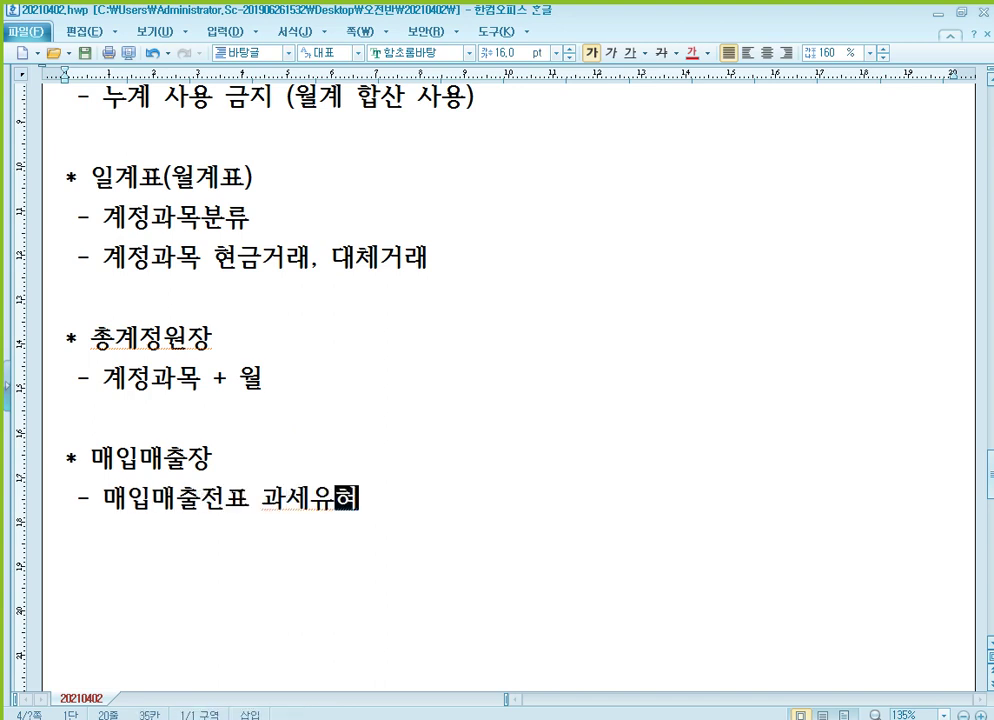
type("정리")
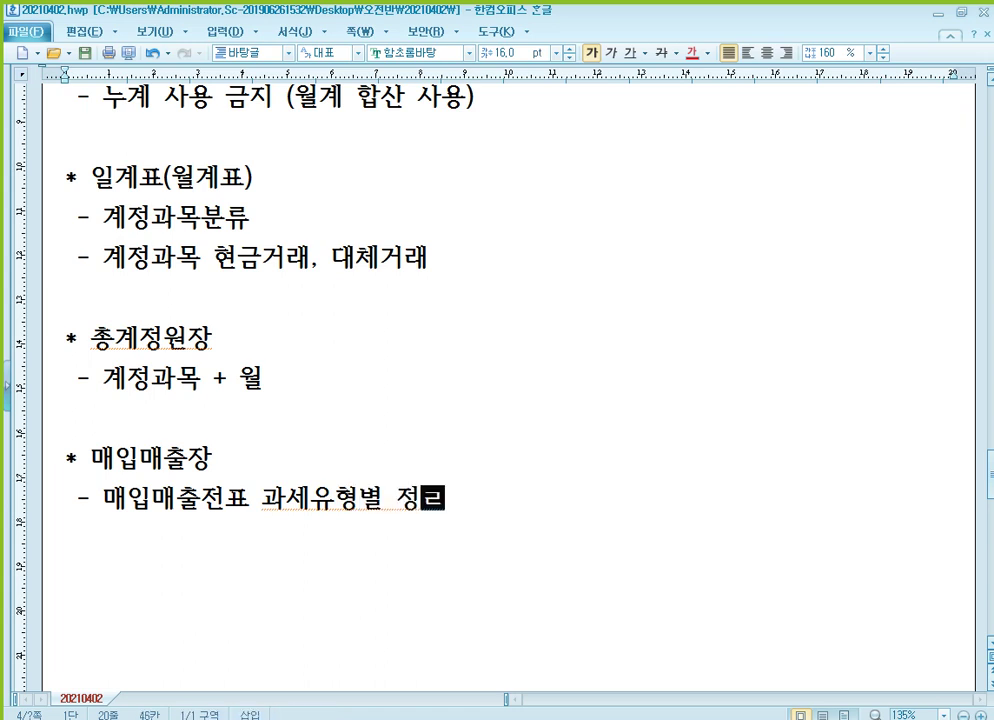
Leave a blank line and add the entry "* 재무상태표 , 손익계산서" with the sub-line "- 전기말 비교".
key("Return")
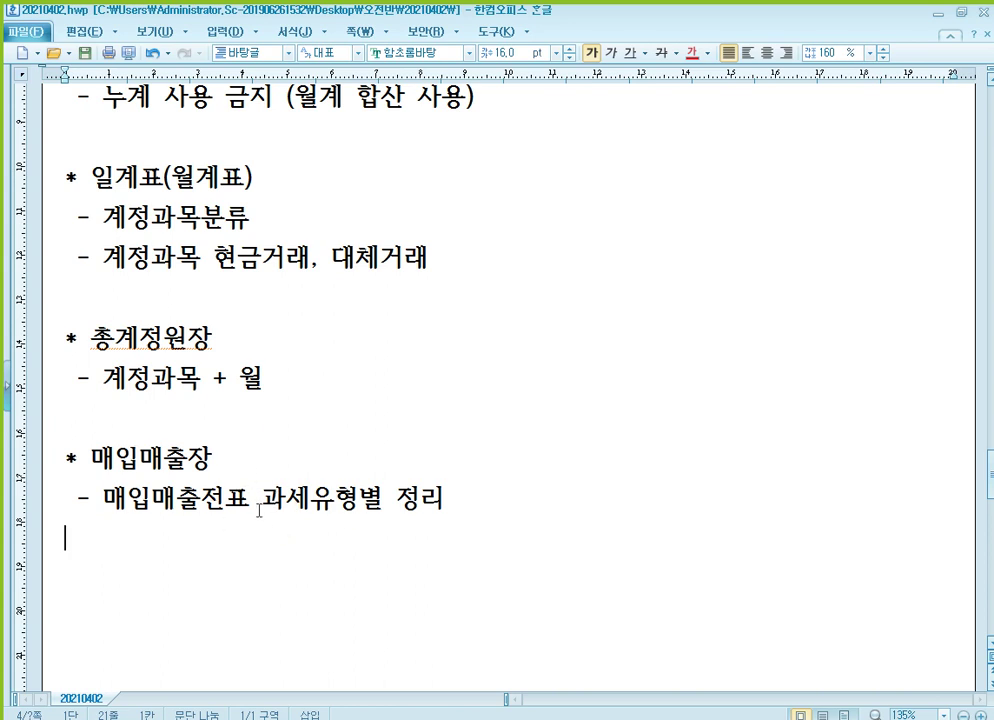
scroll(333, 508, "down", 2)
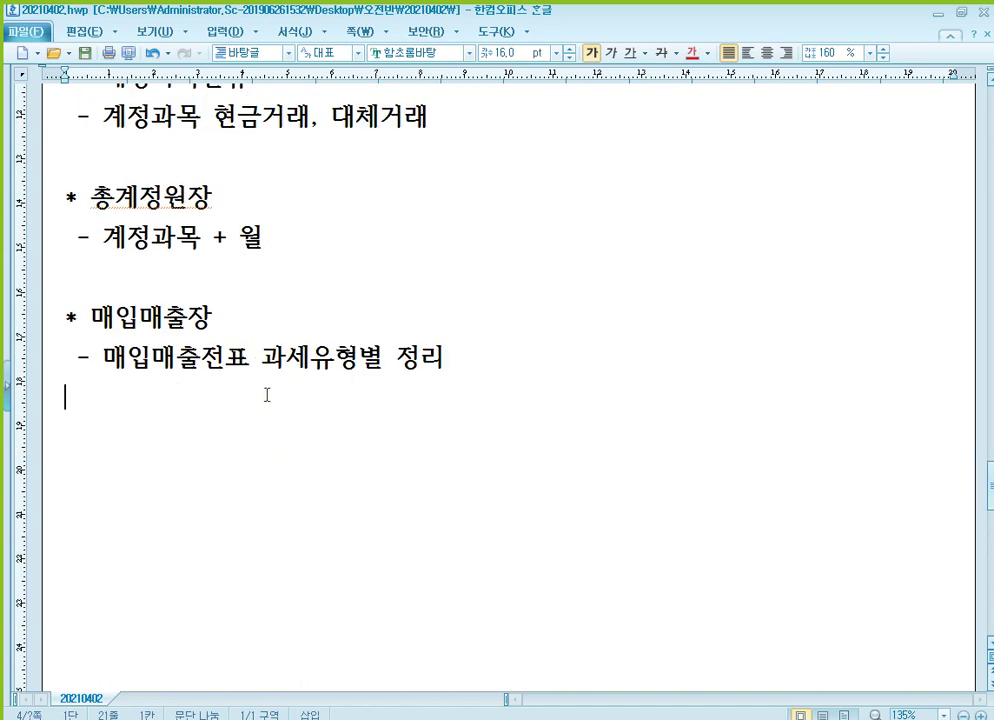
key("Return")
type("* 재무상")
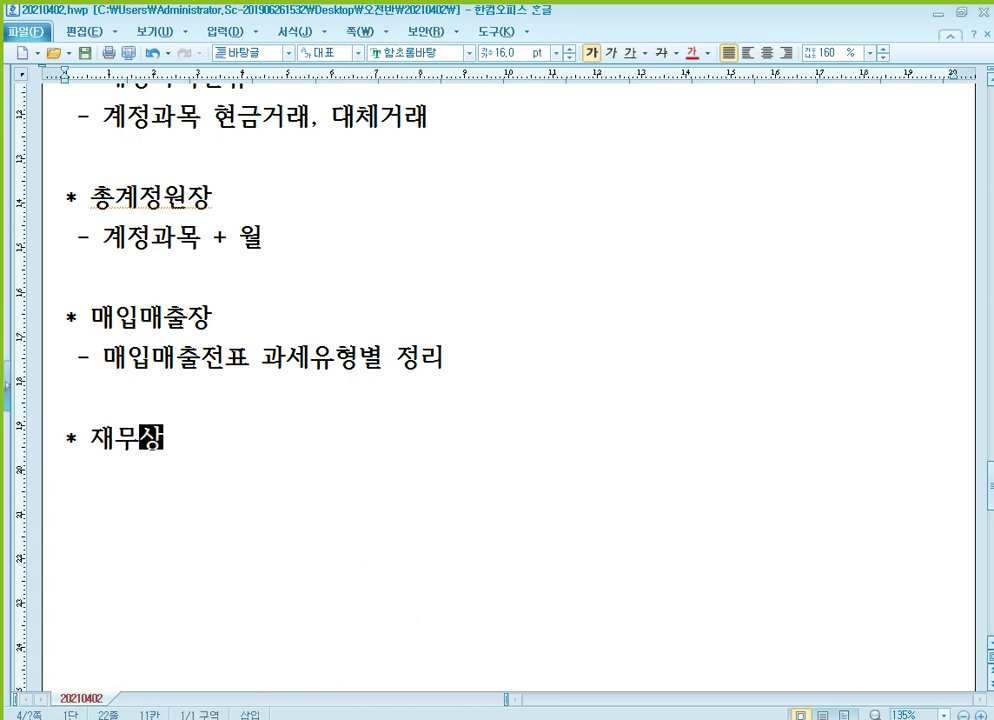
type("태표 ")
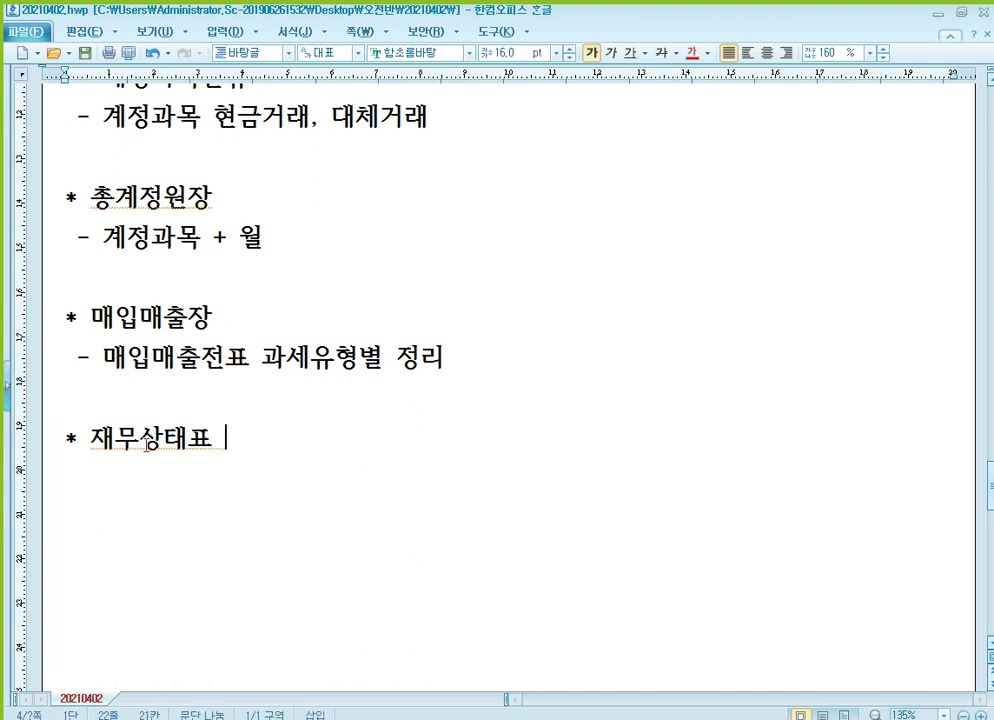
type(", 손익계장서")
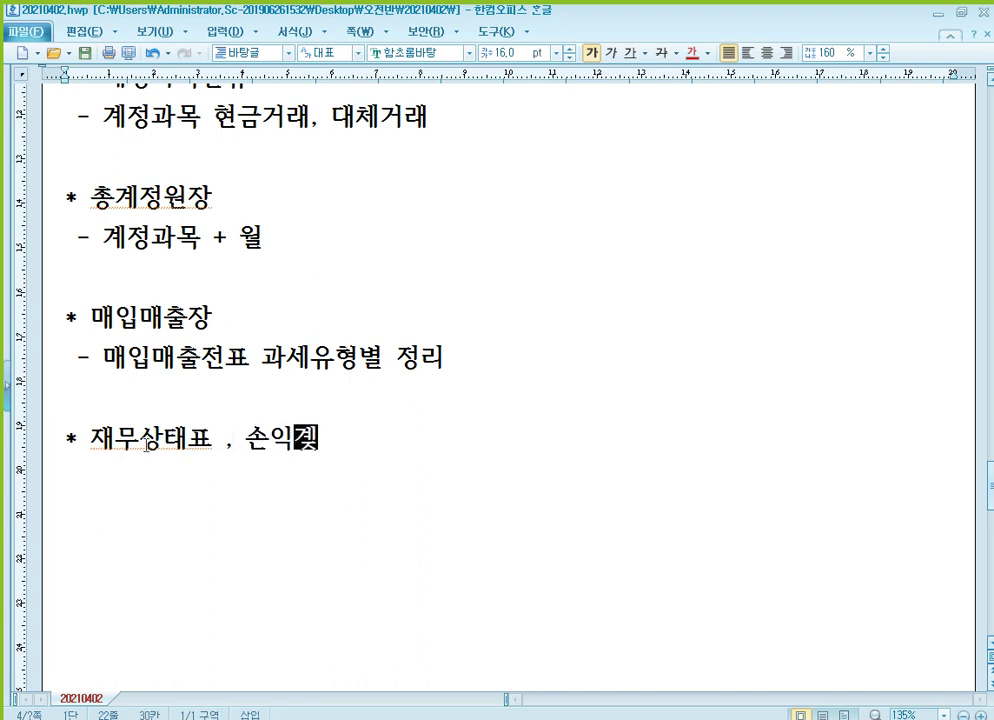
key("BackSpace")
key("BackSpace")
key("BackSpace")
type("산서")
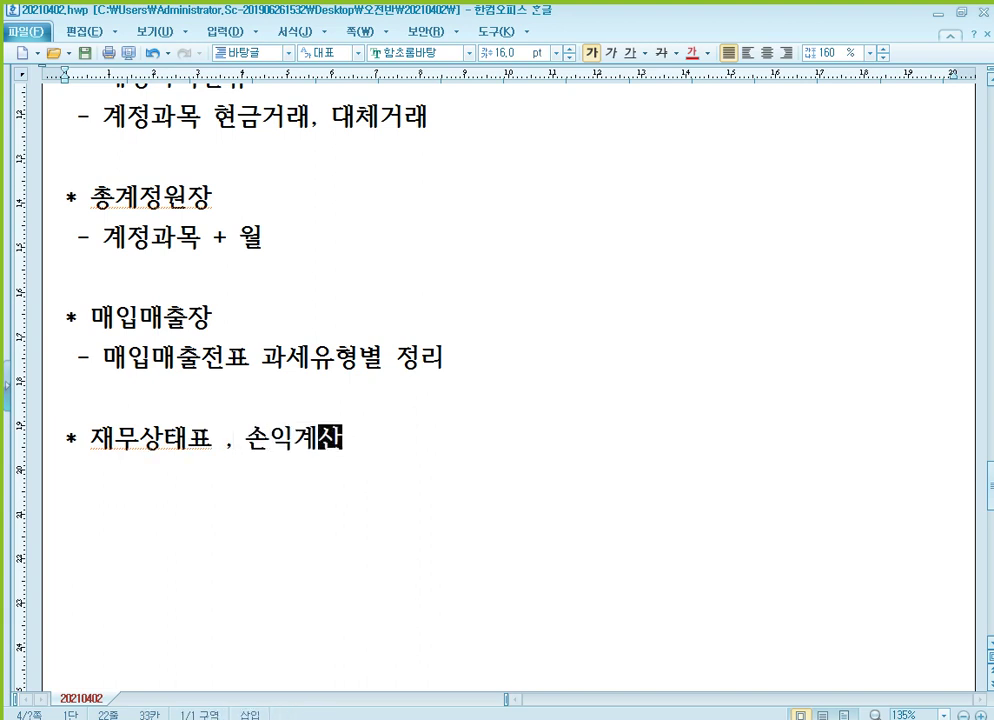
key("Return")
type("-")
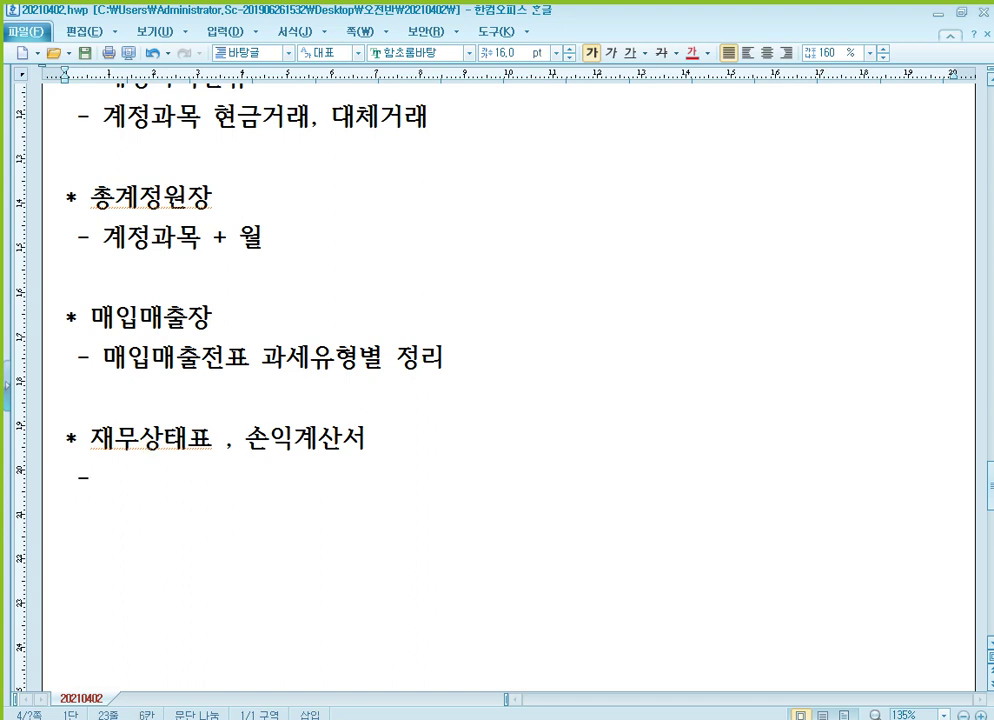
type(" 전기말 비교")
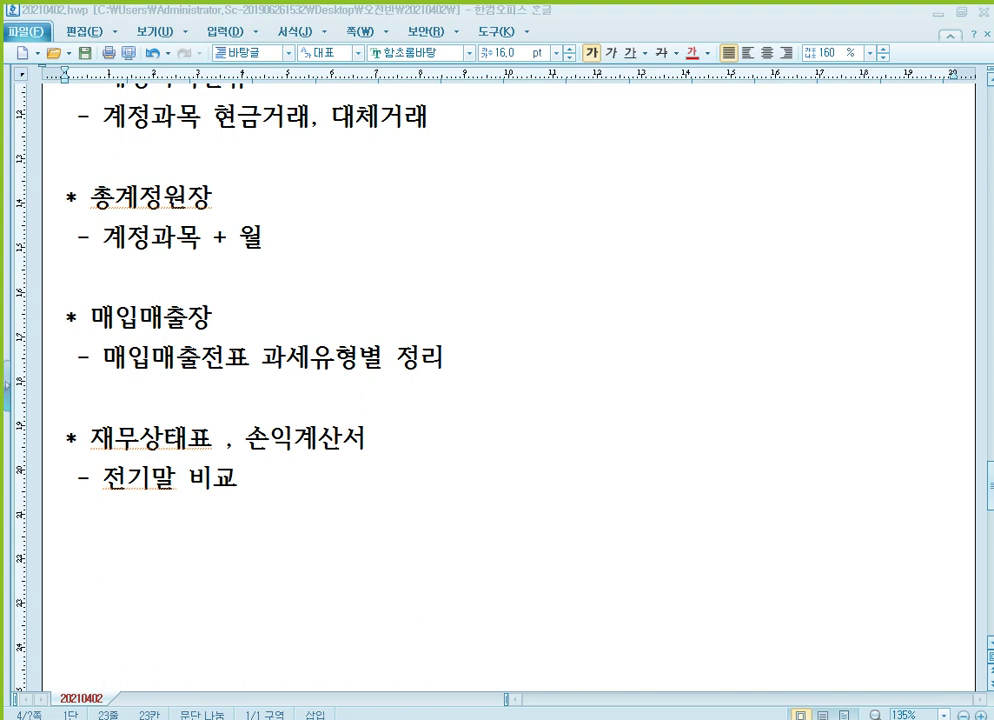
Leave a blank line below the 전기말 비교 sub-line and add the entry "* 세금계산서합계표".
left_click(175, 583)
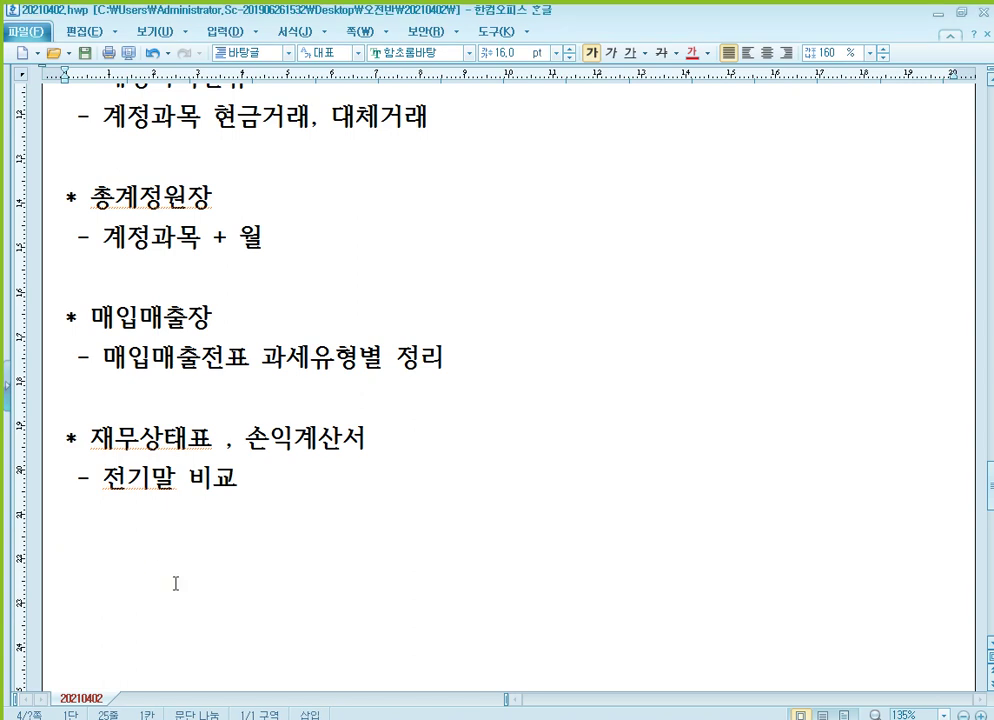
type("* ㅅㅔ금계산서")
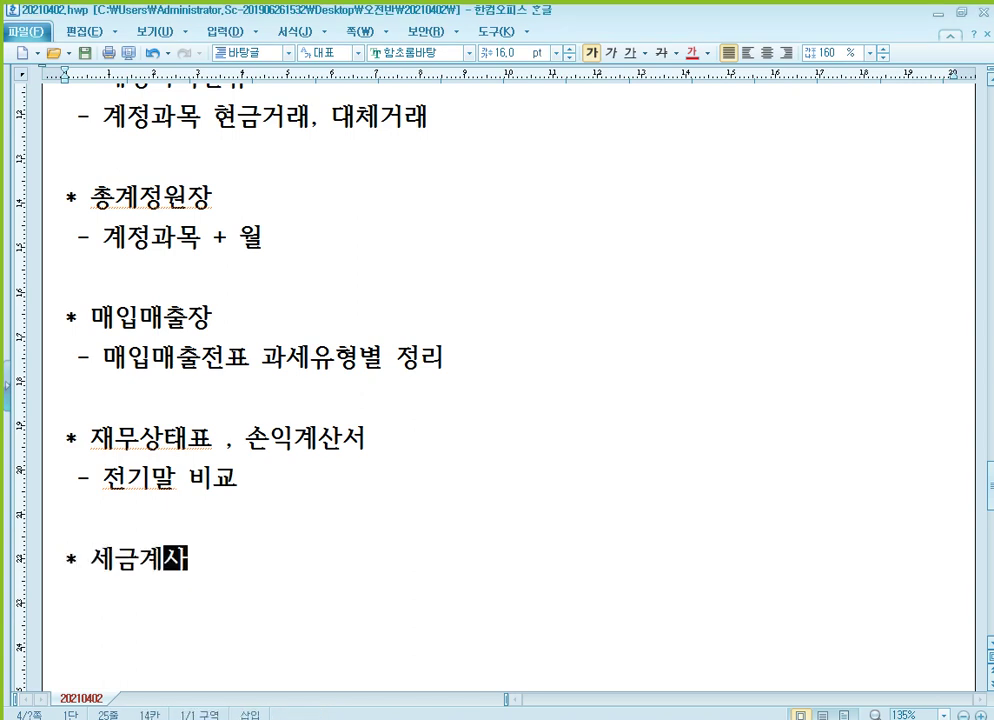
key("BackSpace")
type("합계표")
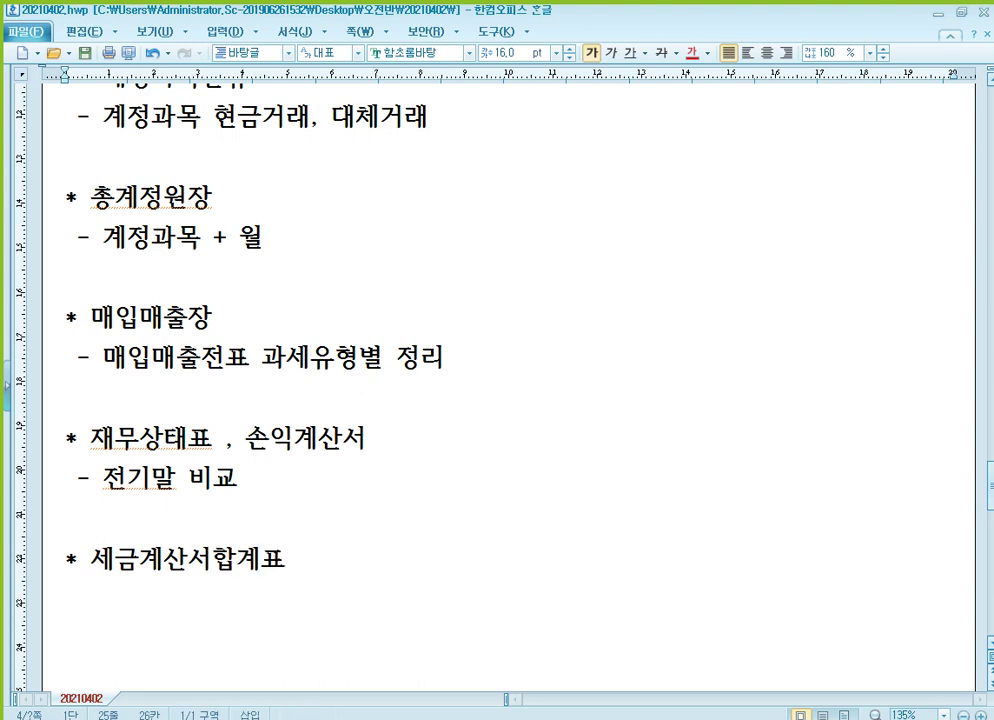
scroll(213, 583, "down", 2)
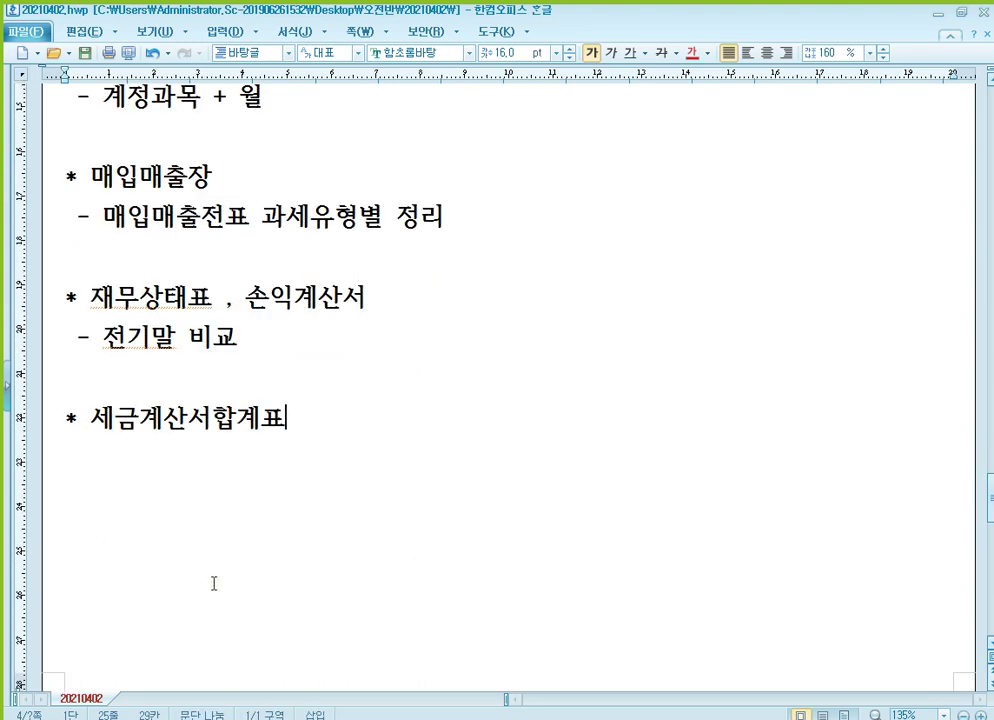
Add the sub-line "- 세금계산서 매수" under the 세금계산서합계표 entry.
key("Return")
type("- 세계")
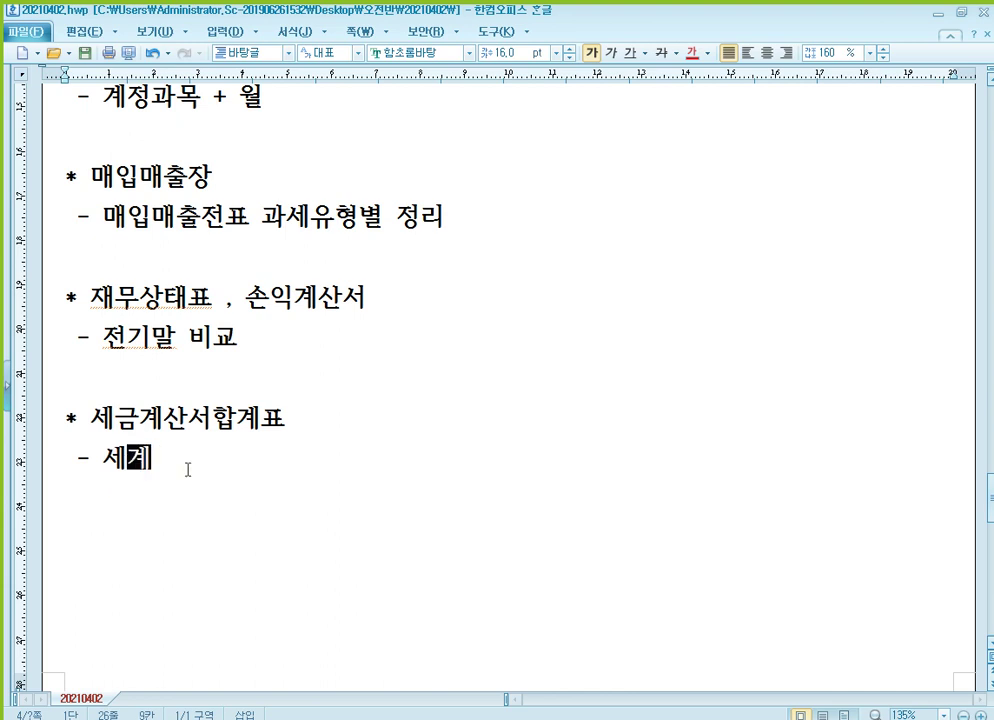
key("BackSpace")
type("금계산ㅅ")
type("서 매수")
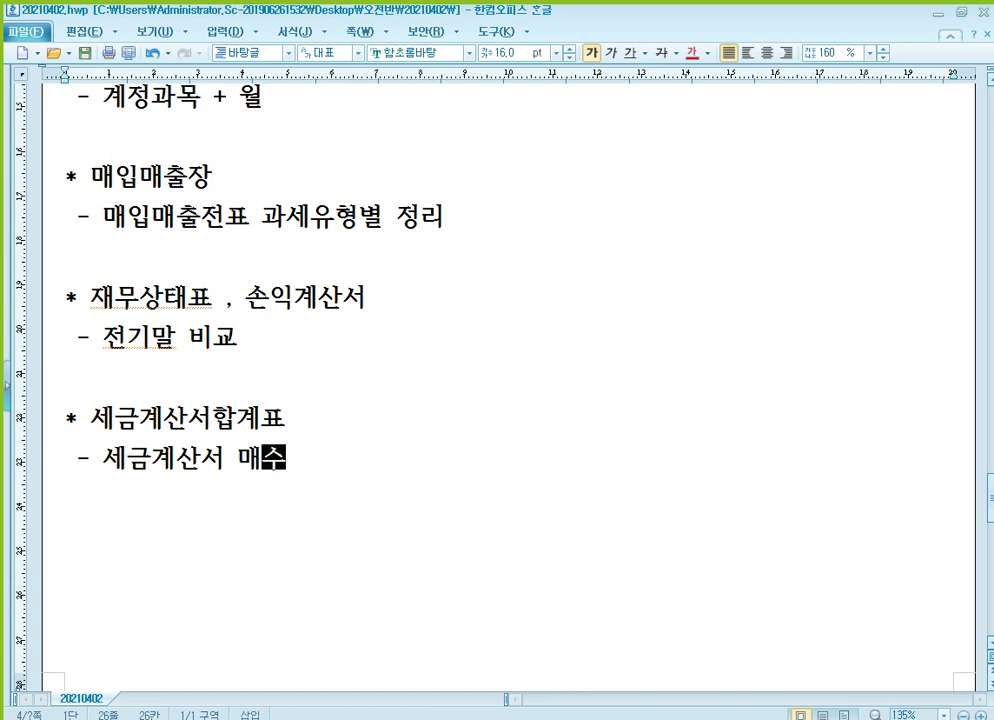
left_click(191, 370)
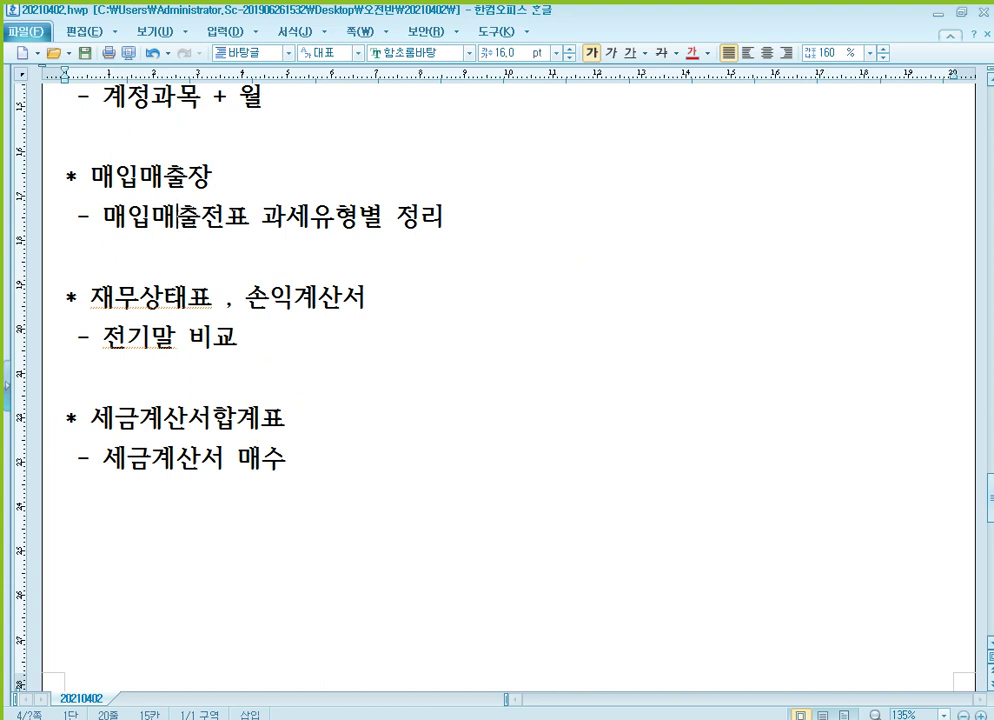
Read question [1] of 문제6 in the PDF and open the 현금출납장 in KcLep.
left_click_drag(484, 96, 492, 23)
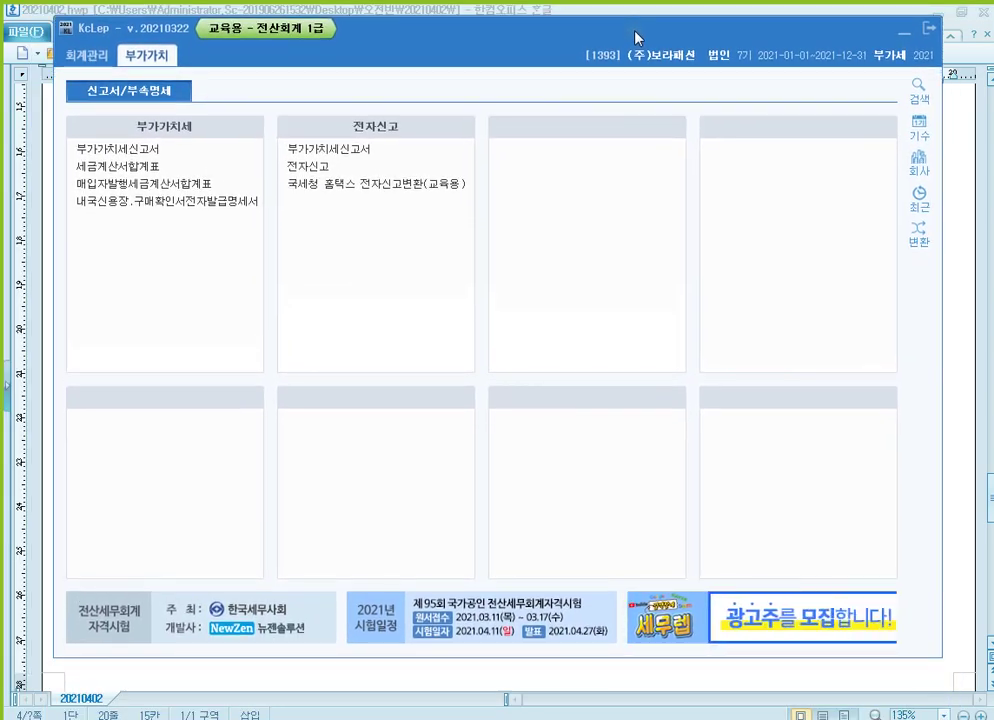
key("alt+Tab")
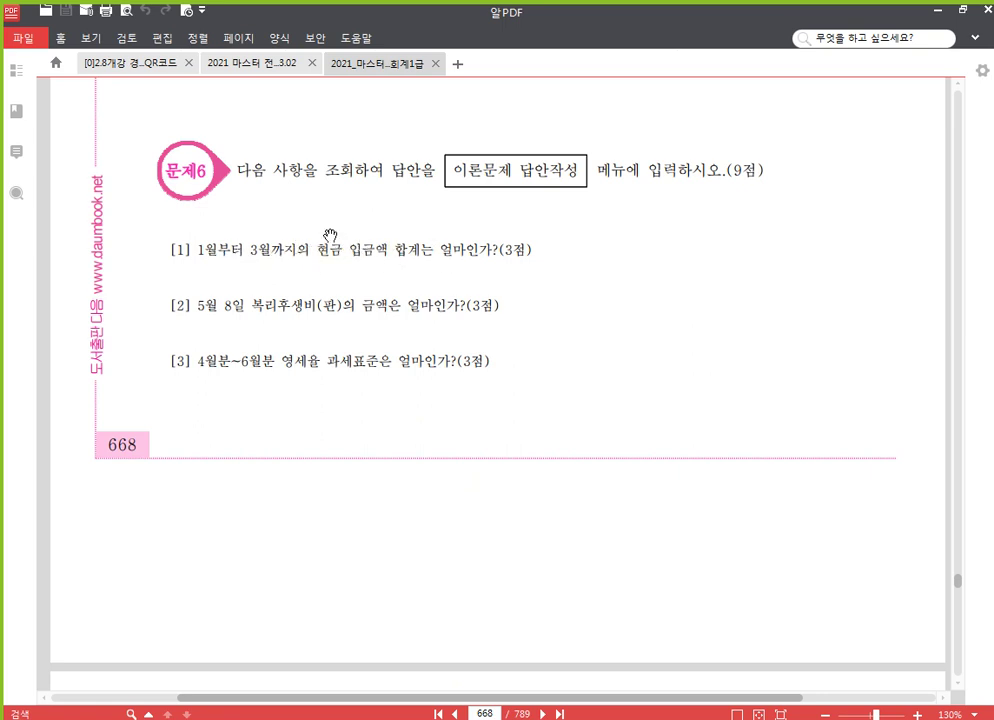
left_click(437, 718)
left_click(87, 53)
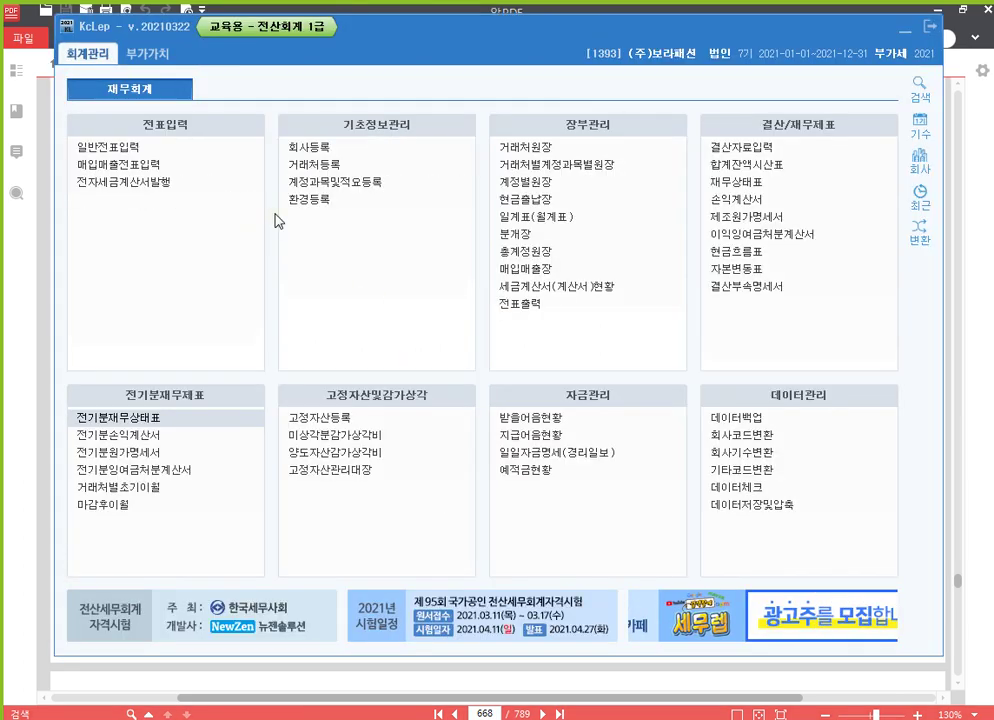
left_click(545, 199)
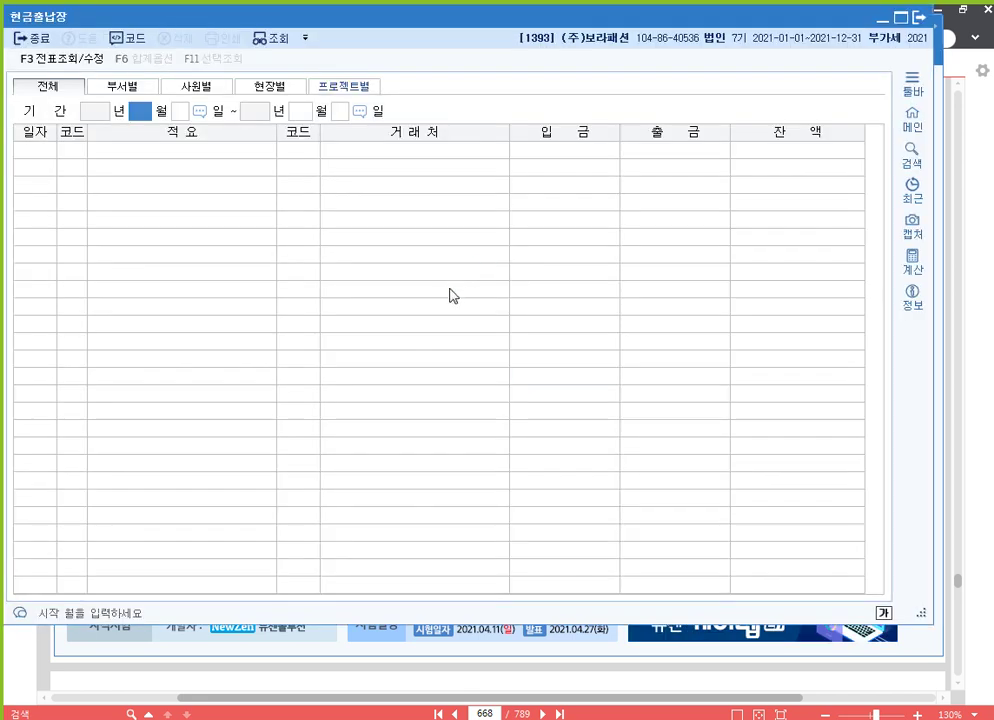
Query the 현금출납장 for the period from 1월 1일 to 3월 31일, 2021.
type("1")
key("Return")
type("1")
key("Return")
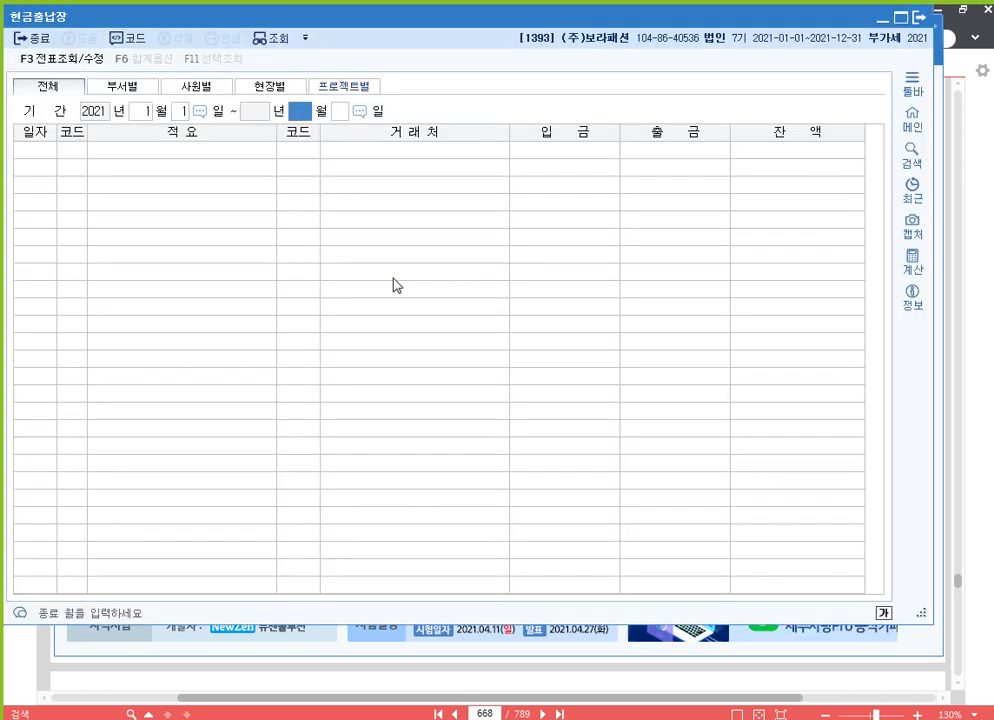
type("3")
key("Return")
type("31")
key("Return")
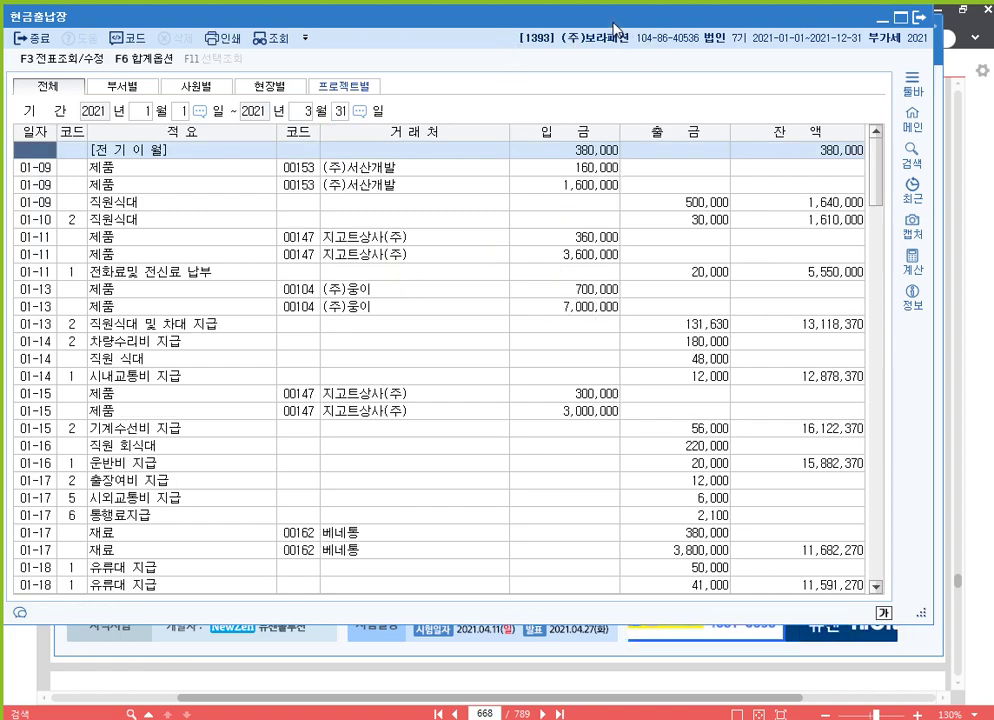
Reread question [1] in the PDF, and examine the March cumulative deposit total and the 전기이월 deposit amount in the 현금출납장.
left_click(991, 272)
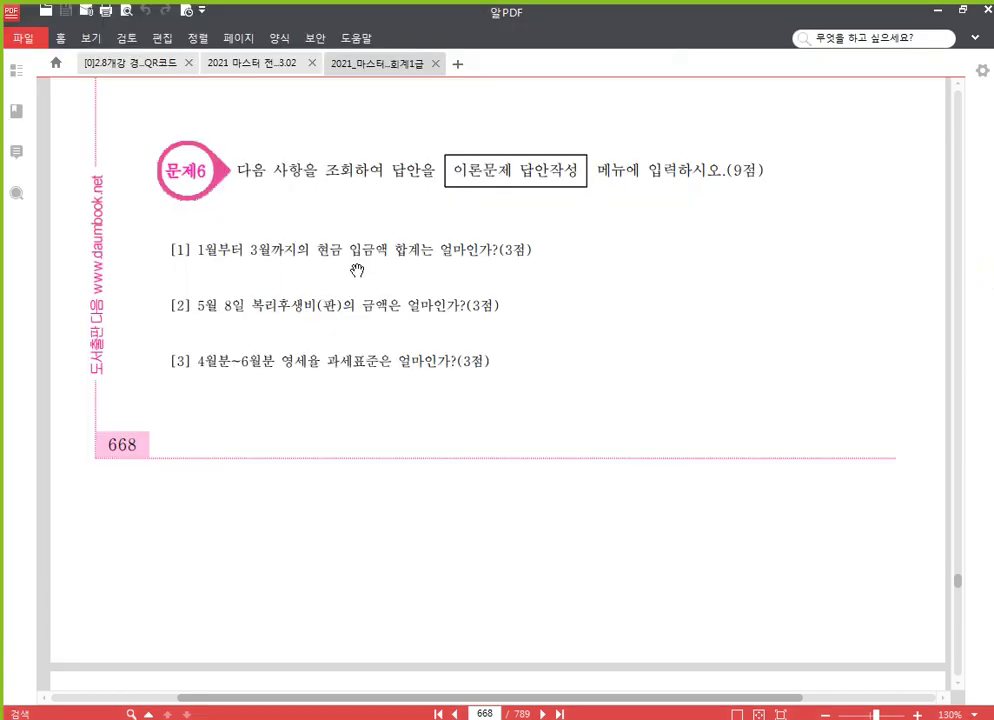
left_click(508, 719)
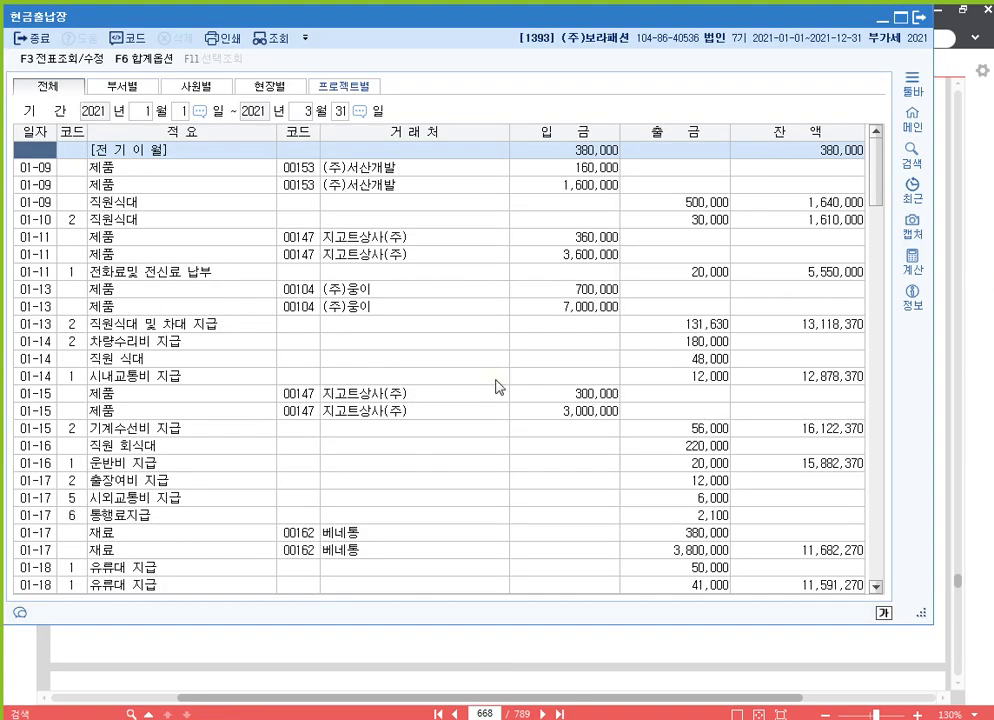
scroll(450, 286, "down", 20)
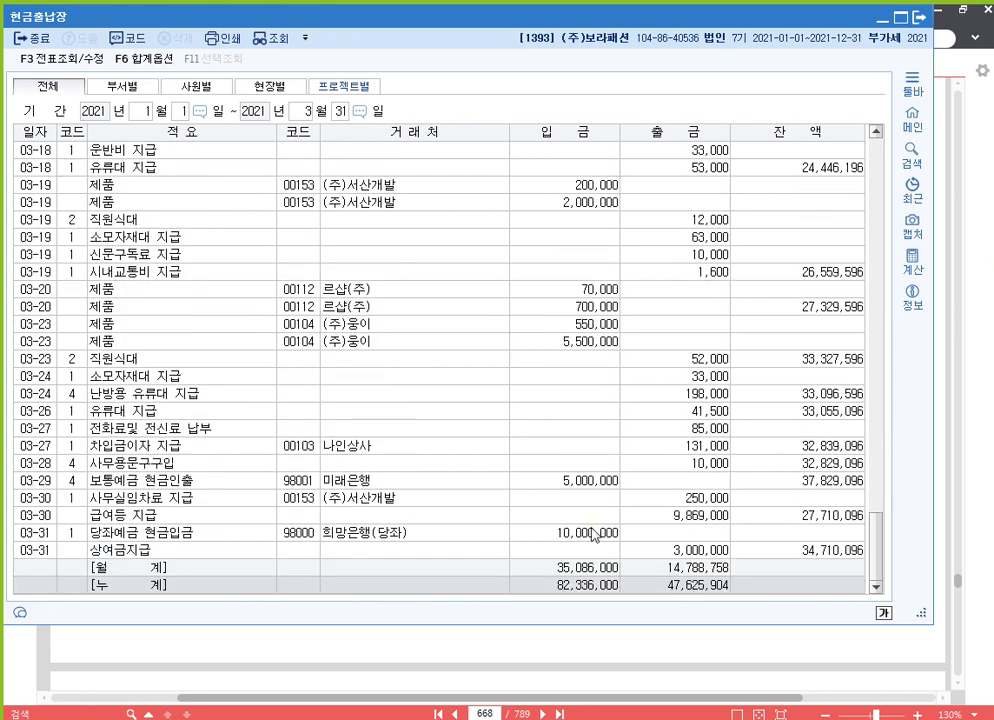
left_click(575, 587)
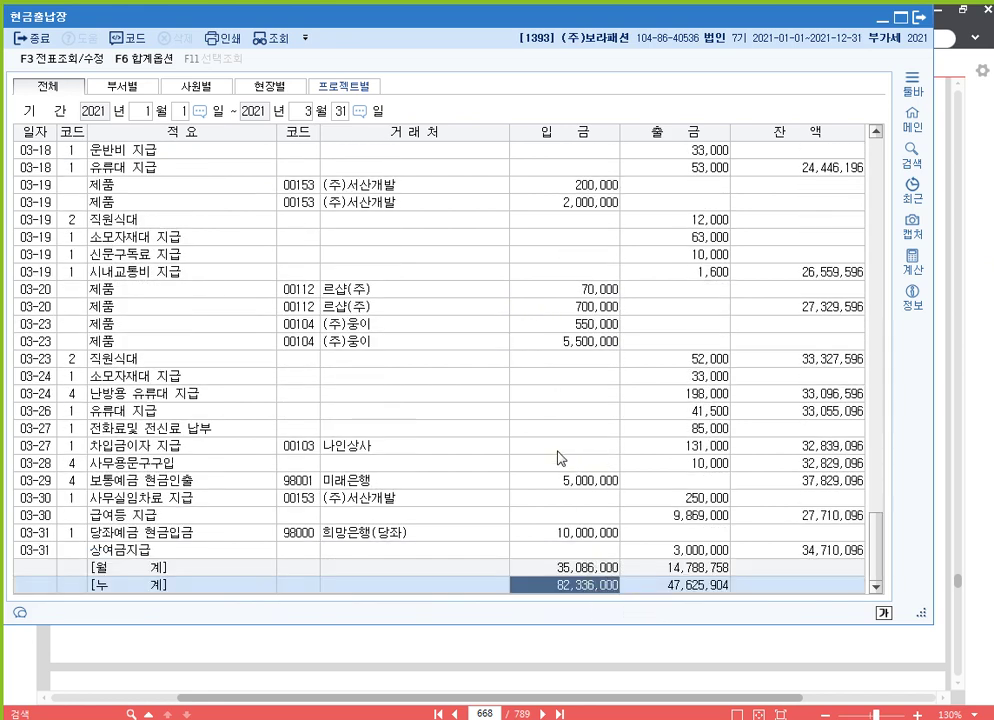
scroll(540, 430, "up", 20)
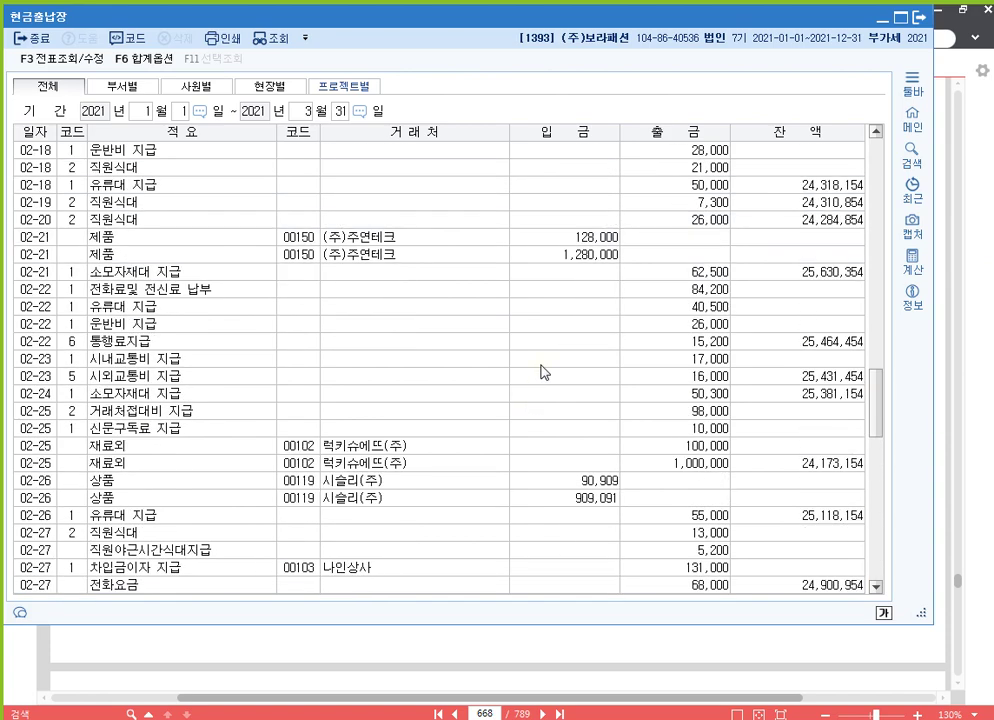
scroll(530, 420, "up", 15)
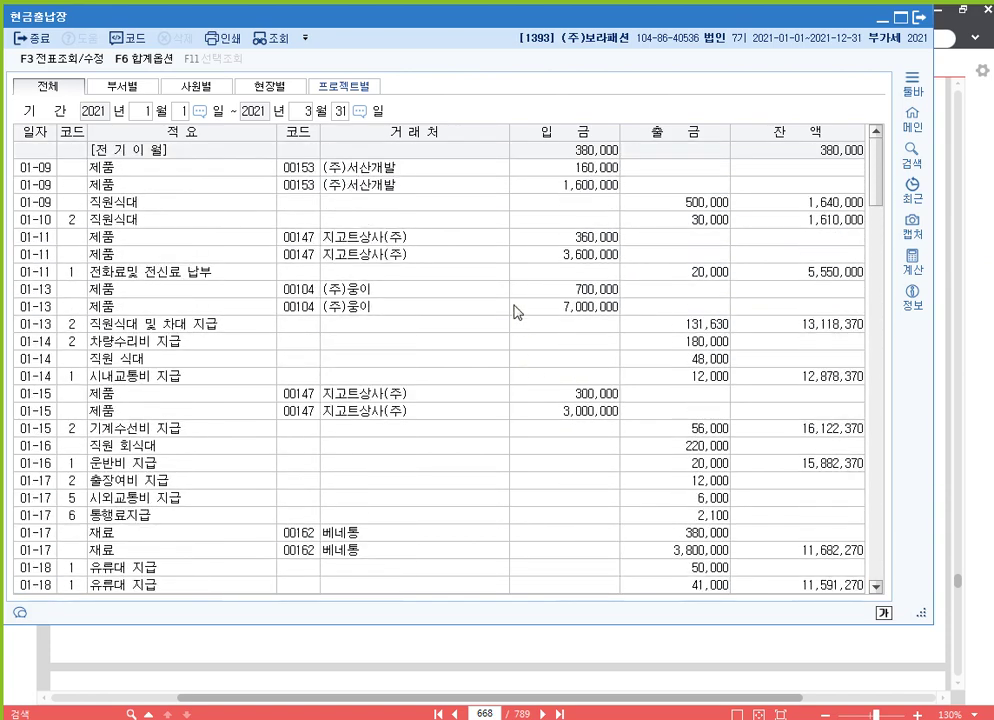
left_click(586, 152)
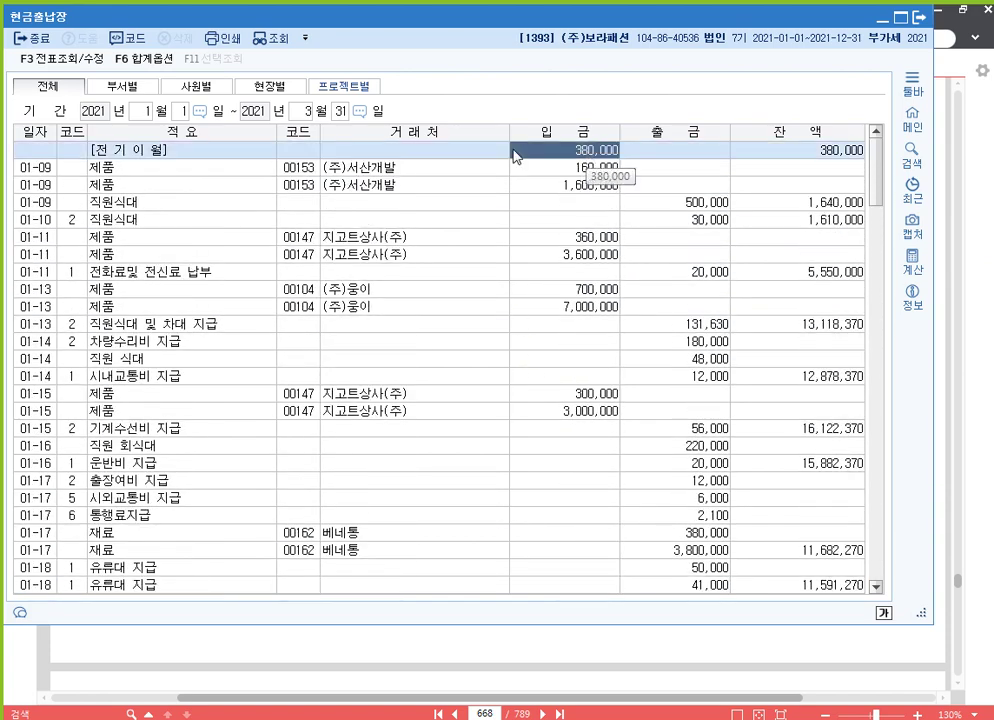
Open the calculator beside the 현금출납장 and enter January's monthly deposit total of 21,042,000.
scroll(581, 237, "down", 11)
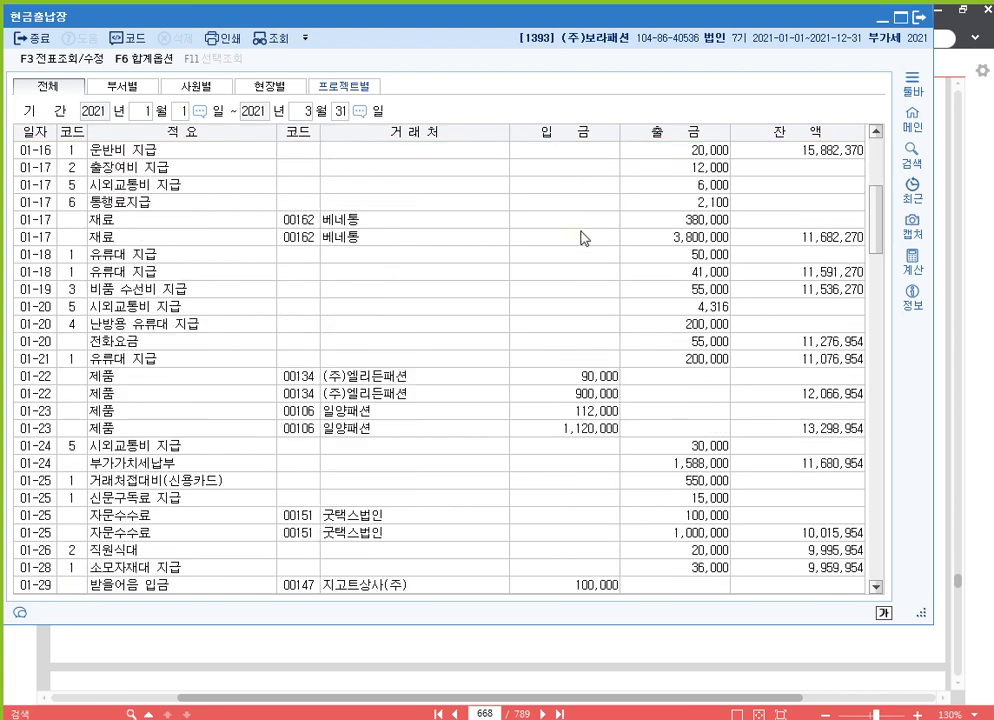
left_click(912, 260)
left_click_drag(477, 106, 770, 108)
left_click(575, 550)
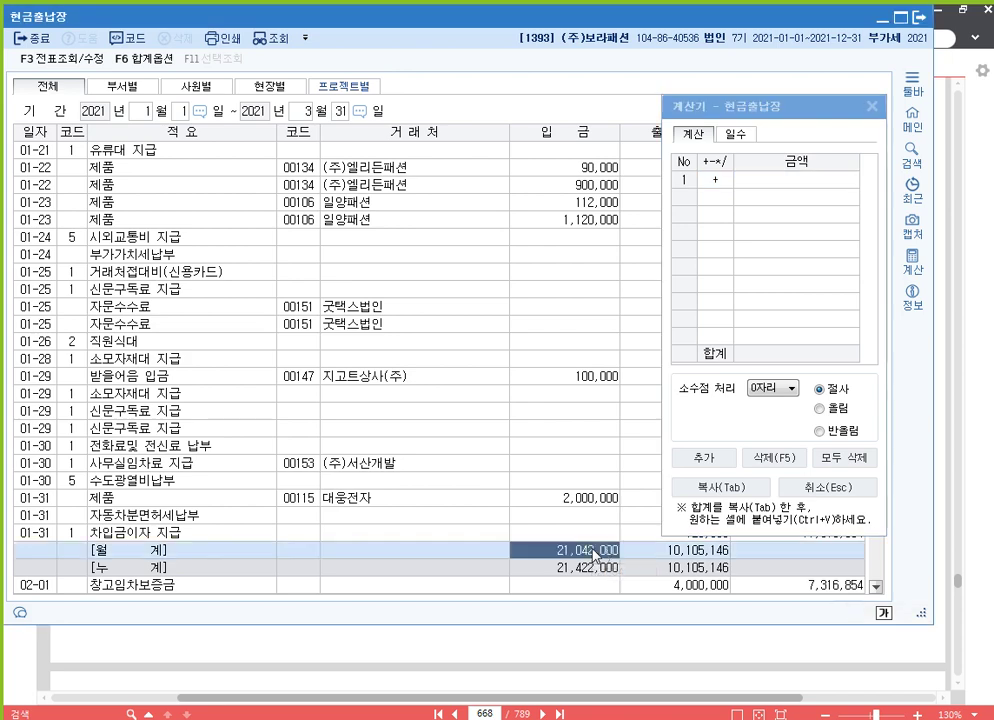
left_click(732, 179)
type("21,042,000")
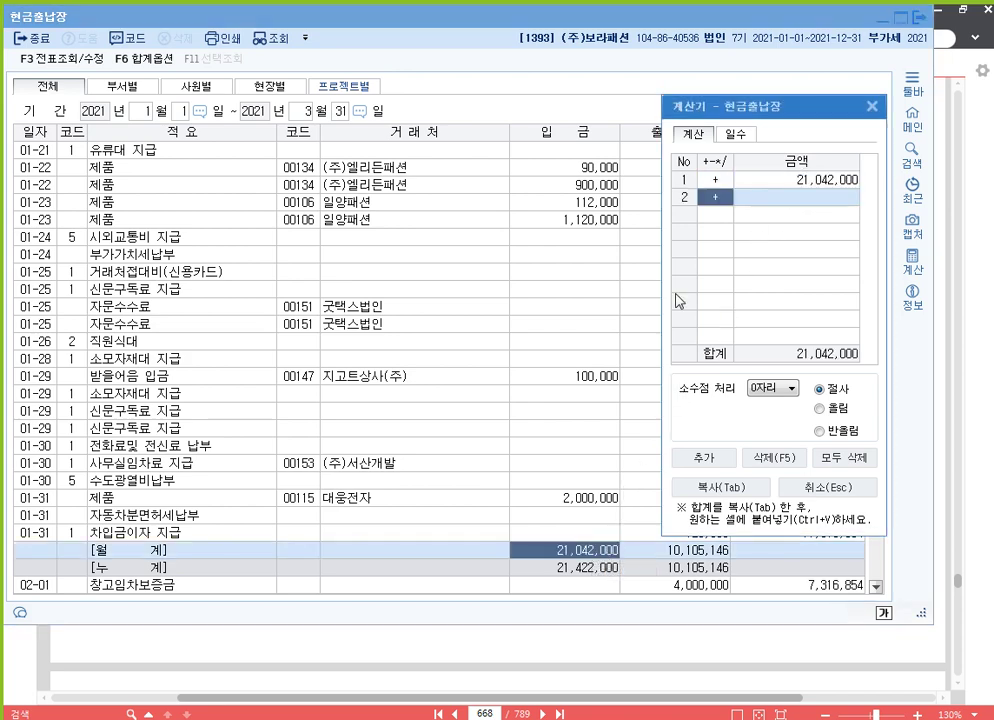
Add the February and March monthly deposit totals, 25,828,000 and 35,086,000, to the calculator.
left_click(537, 385)
scroll(538, 380, "down", 20)
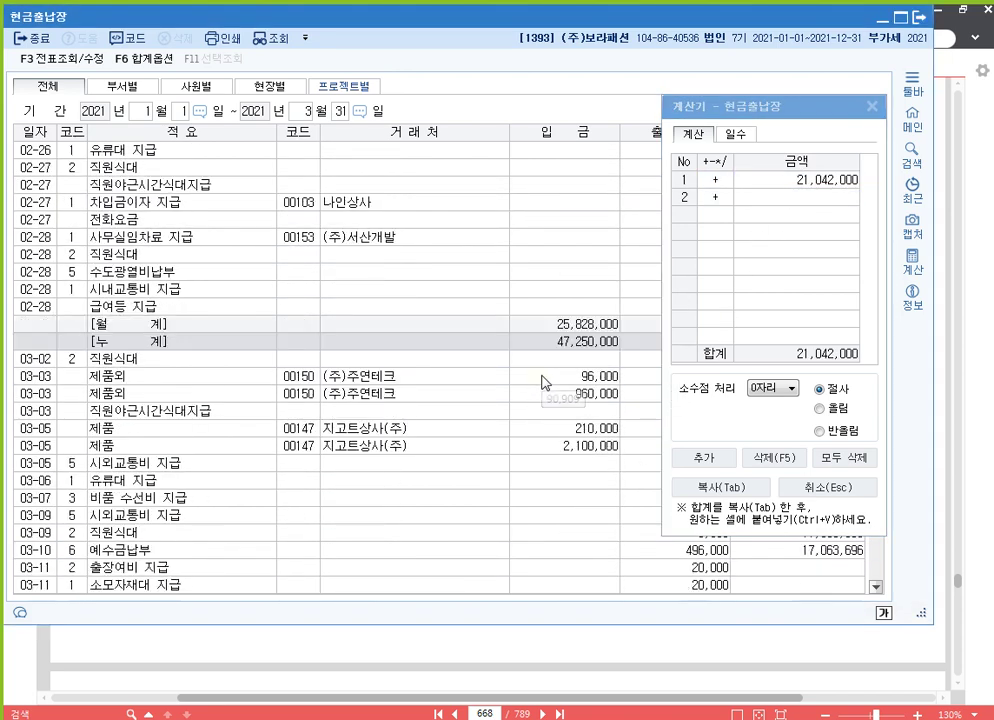
left_click(578, 272)
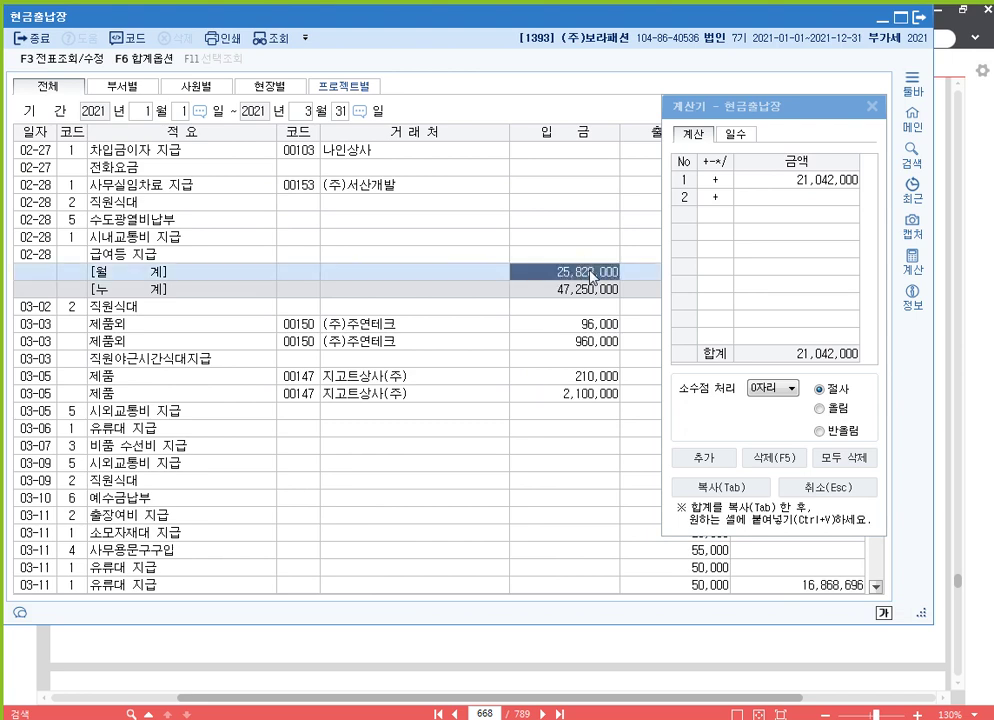
left_click(805, 197)
type("25,828,000")
scroll(572, 414, "down", 10)
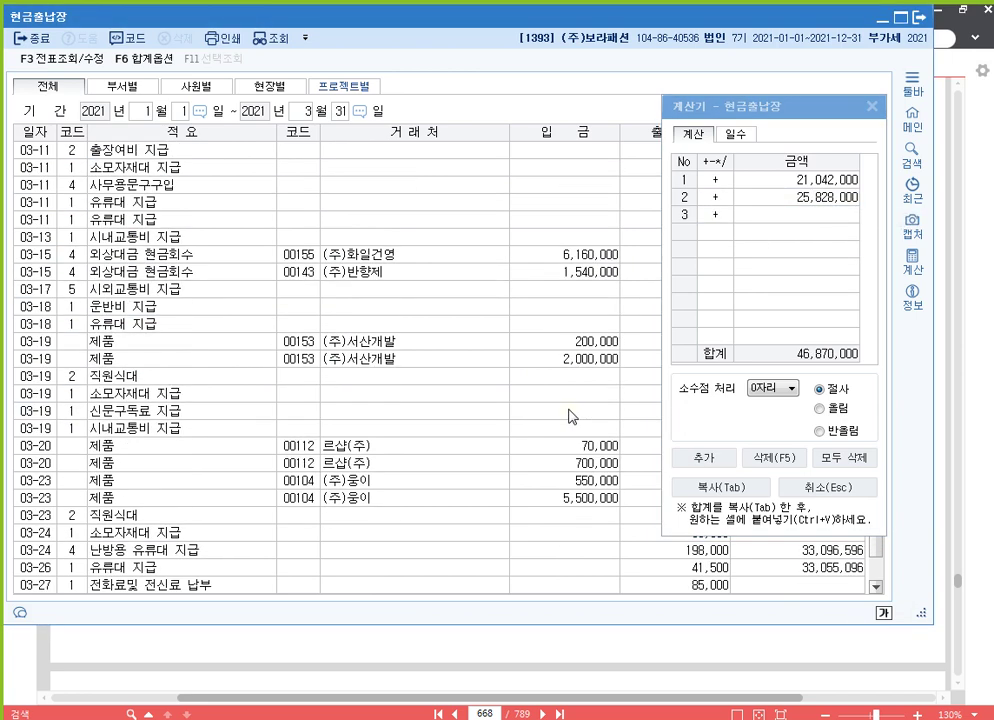
left_click(563, 567)
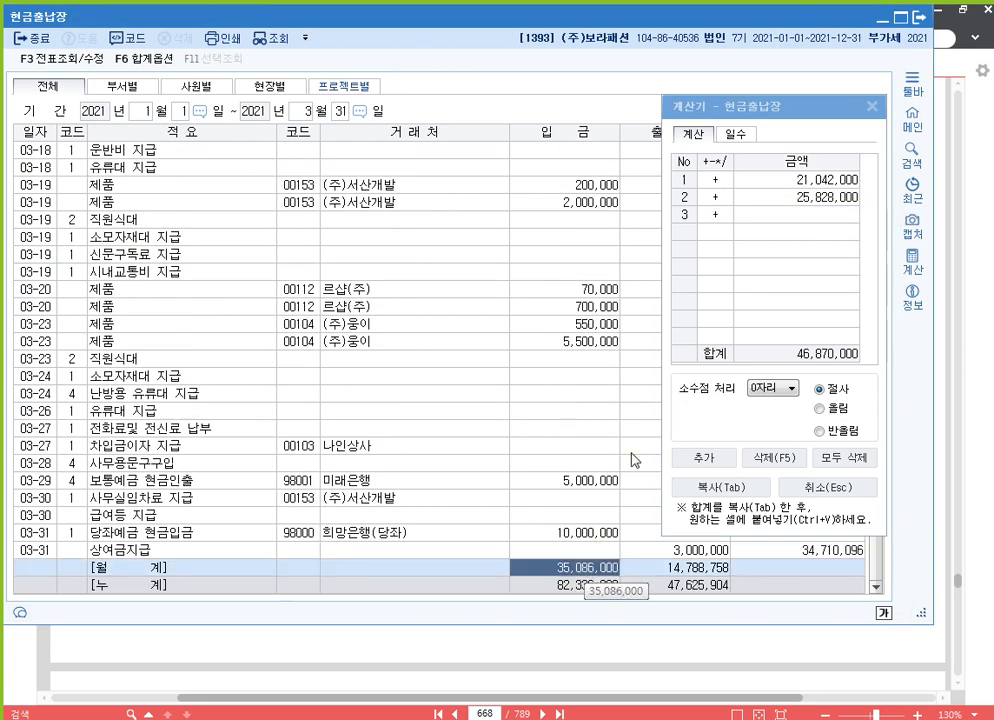
left_click(795, 214)
type("35,086,000")
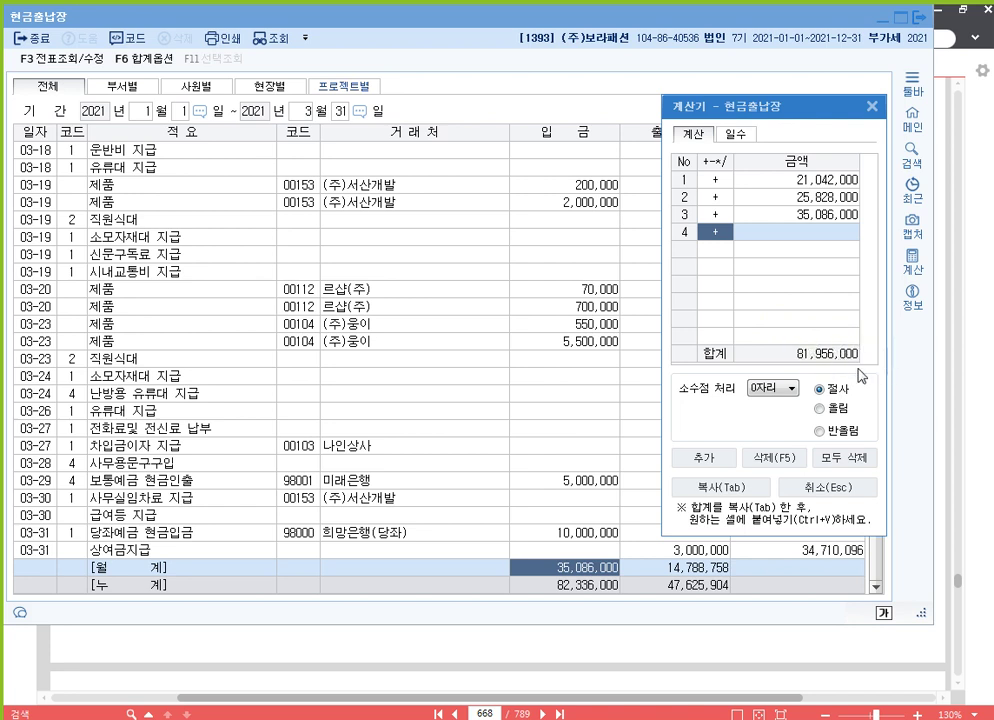
Close the calculator and the 현금출납장, rereading the 문제6 questions in the PDF in between.
left_click(871, 106)
left_click(943, 360)
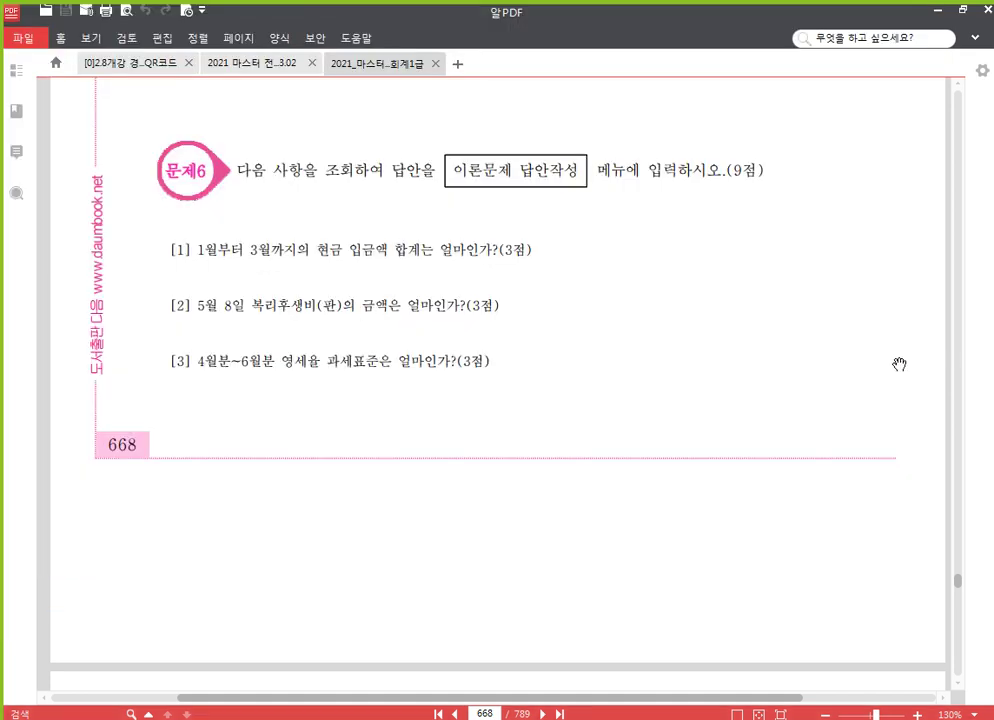
scroll(260, 310, "down", 2)
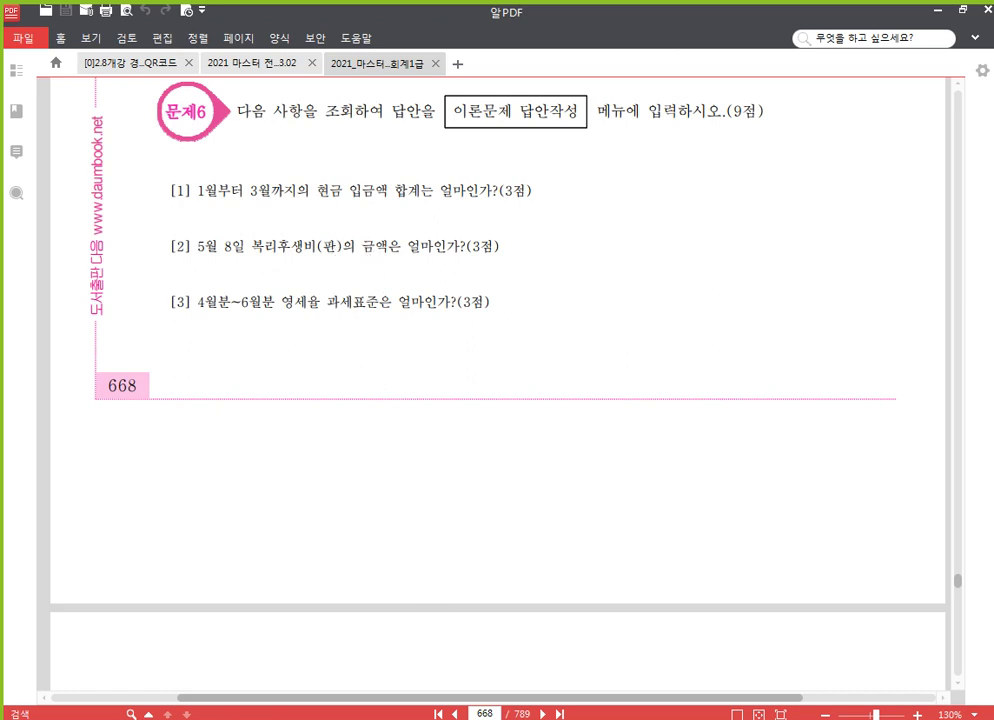
left_click(483, 718)
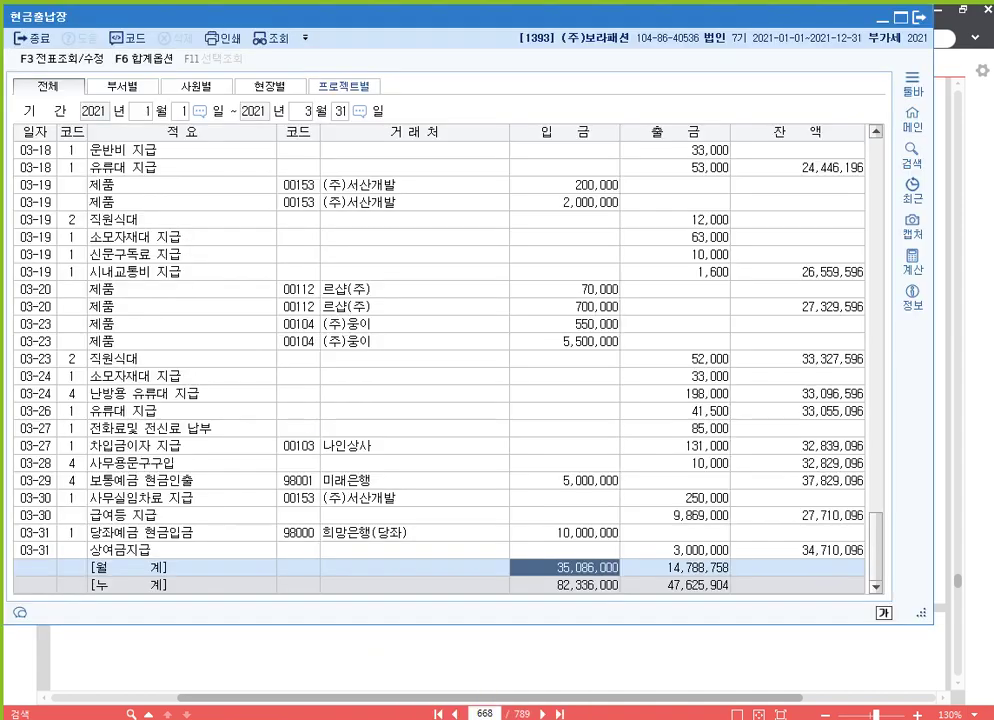
left_click(920, 18)
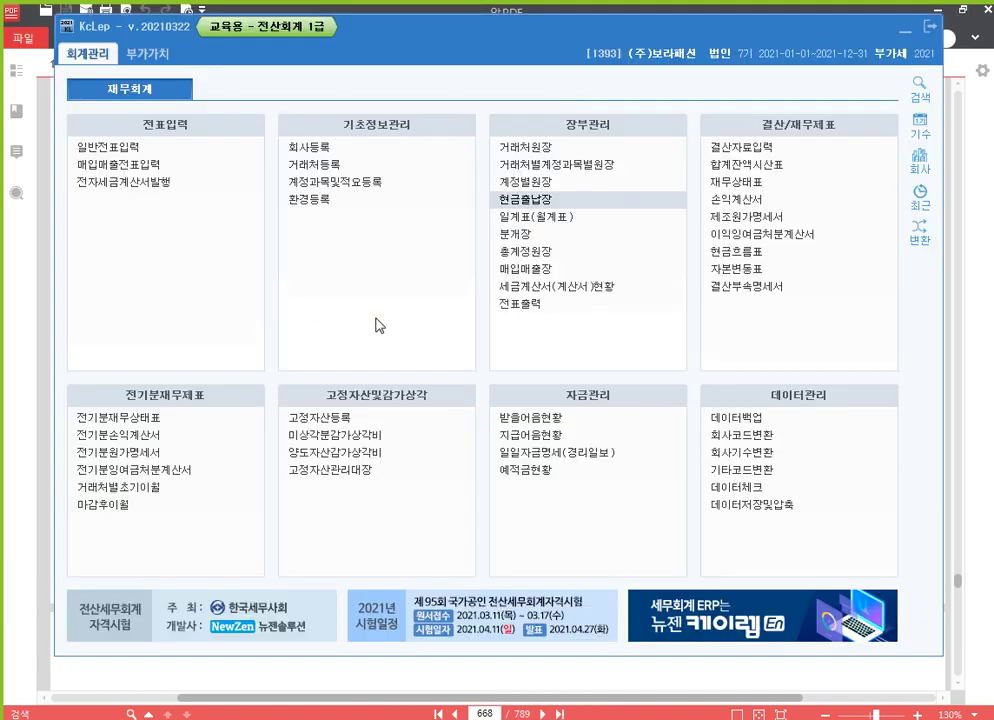
Query the 일계표 for 5월 8일 to 5월 8일, 2021 and select the 복리후생비 row under 판매비및일반관리비.
left_click(530, 217)
type("5")
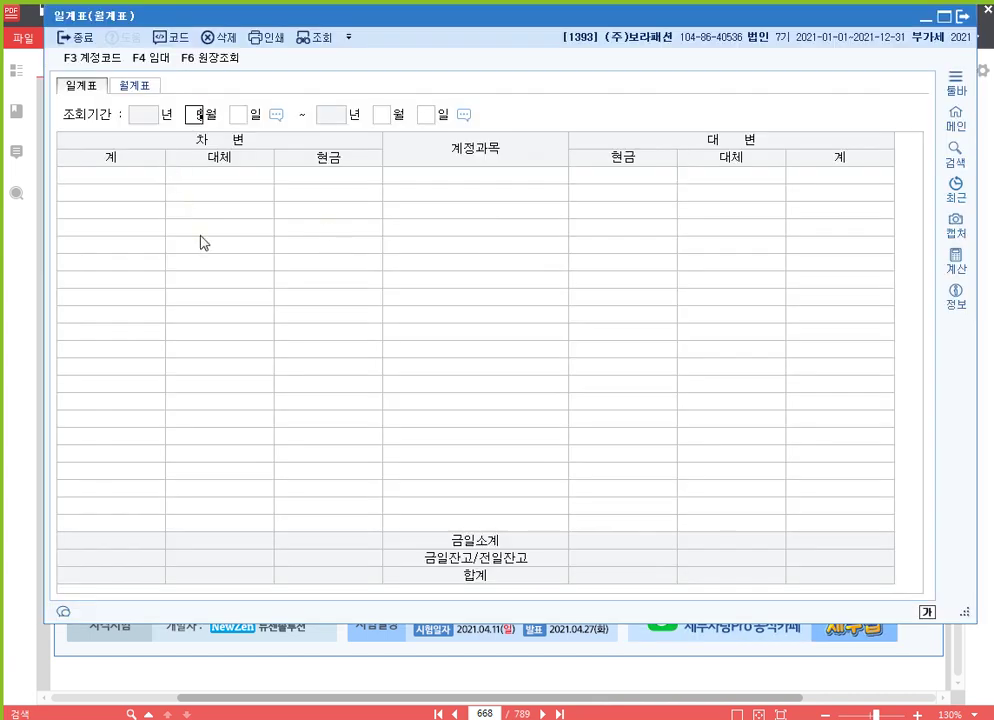
key("Return")
type("8")
key("Return")
type("5")
key("Return")
key("Return")
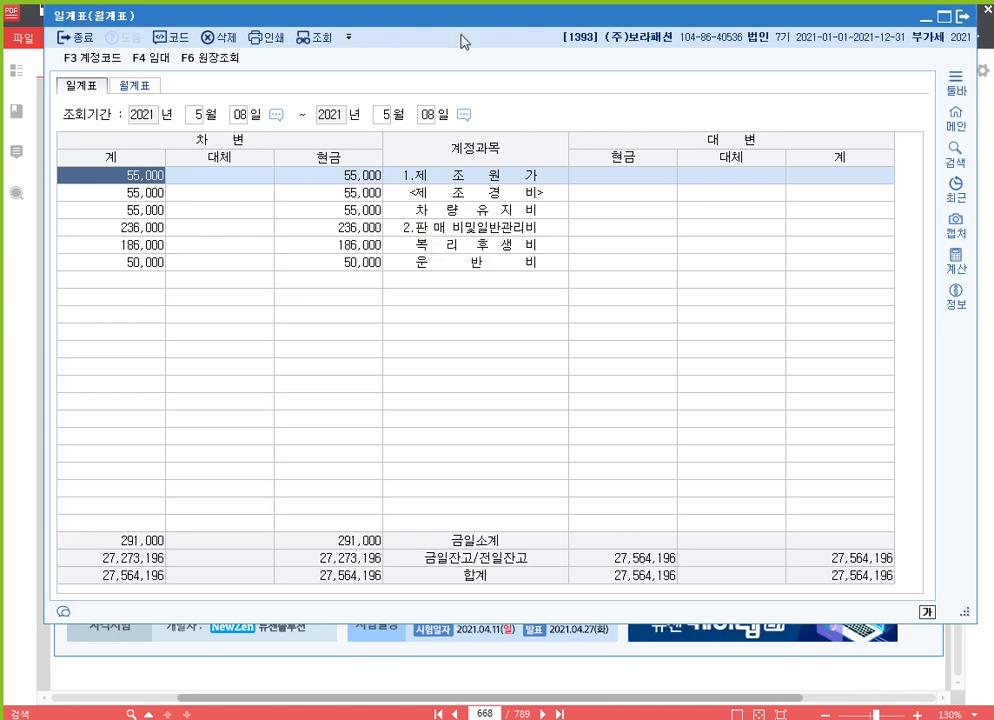
left_click(190, 245)
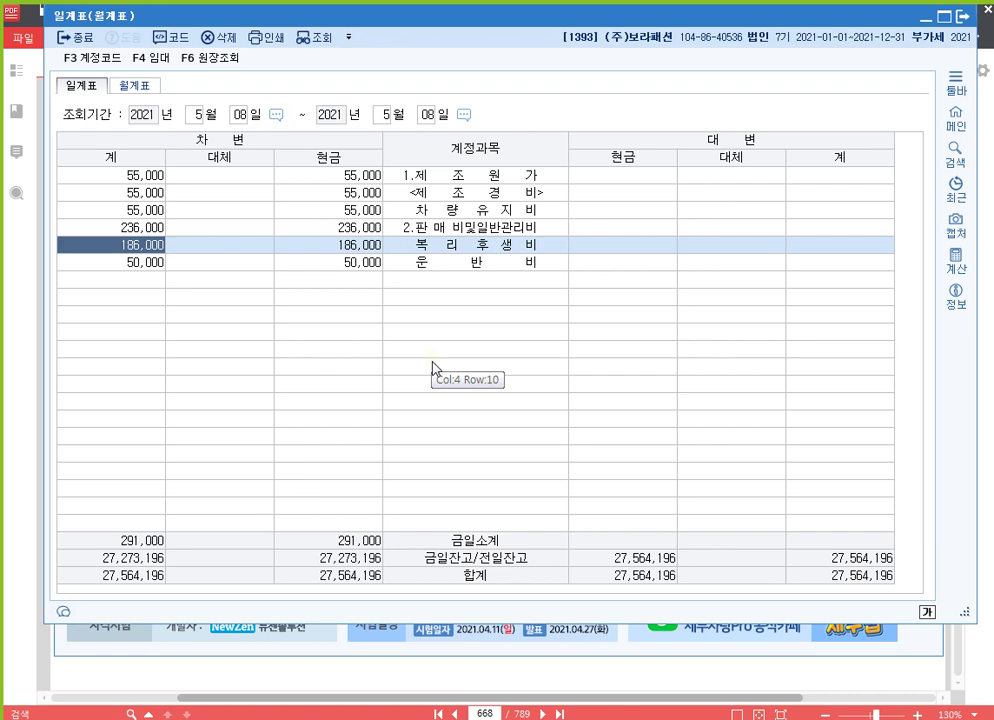
Check question [2] in the PDF again and compare the 월계표 period fields with the 일계표.
left_click(622, 714)
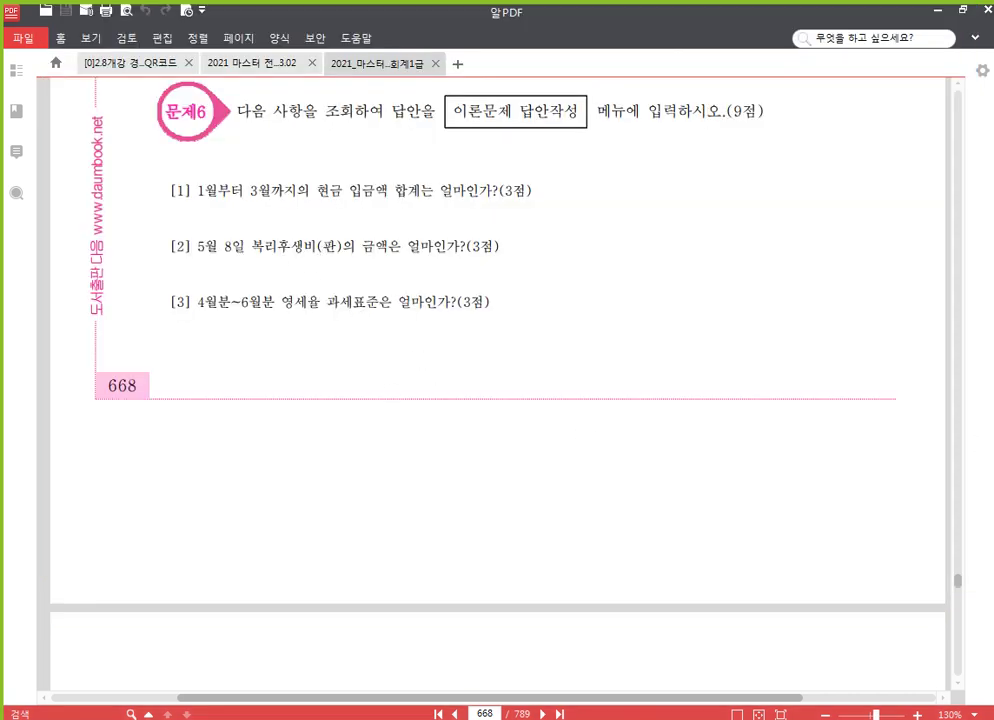
left_click(486, 717)
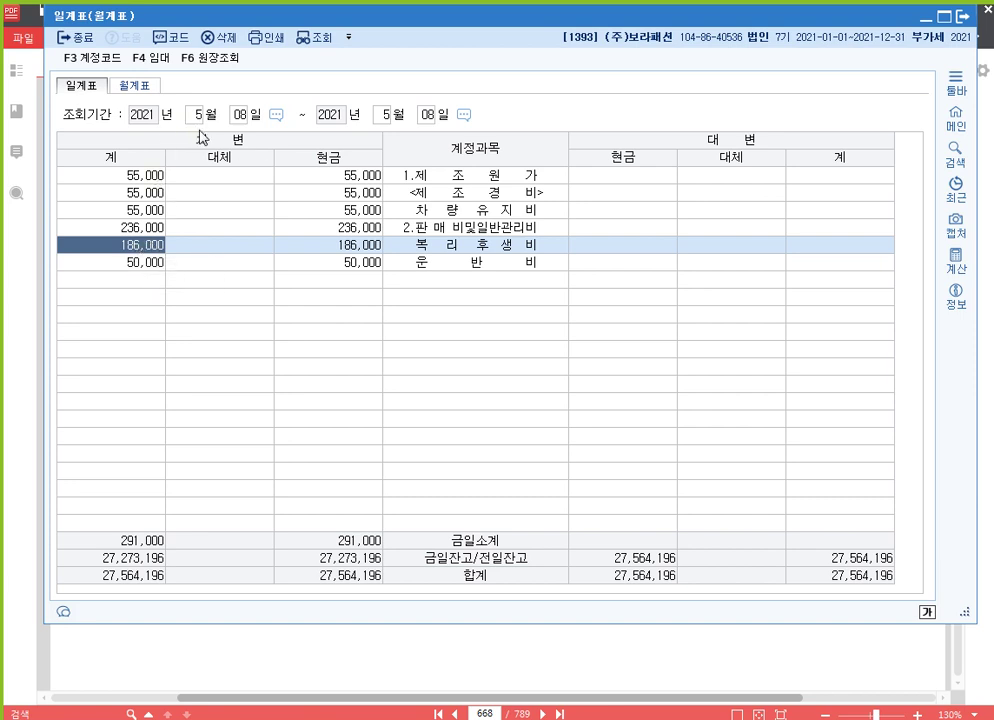
left_click(143, 90)
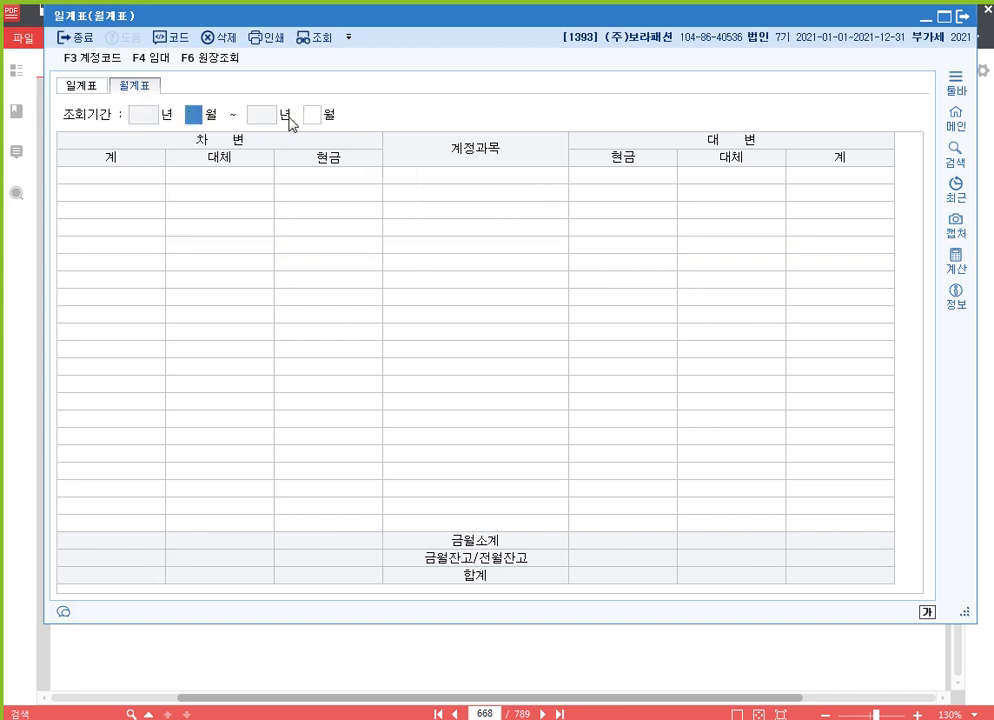
left_click(86, 87)
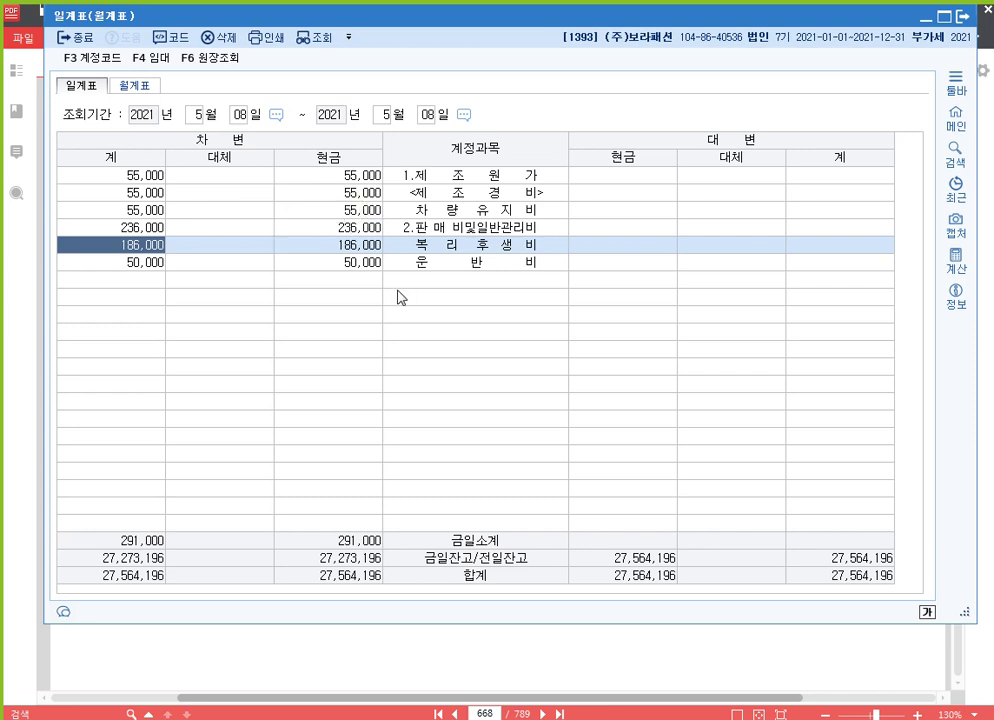
Check question [3] in the PDF, then query the 부가가치세신고서 in KcLep for 4월 to 6월, 2021.
left_click(990, 457)
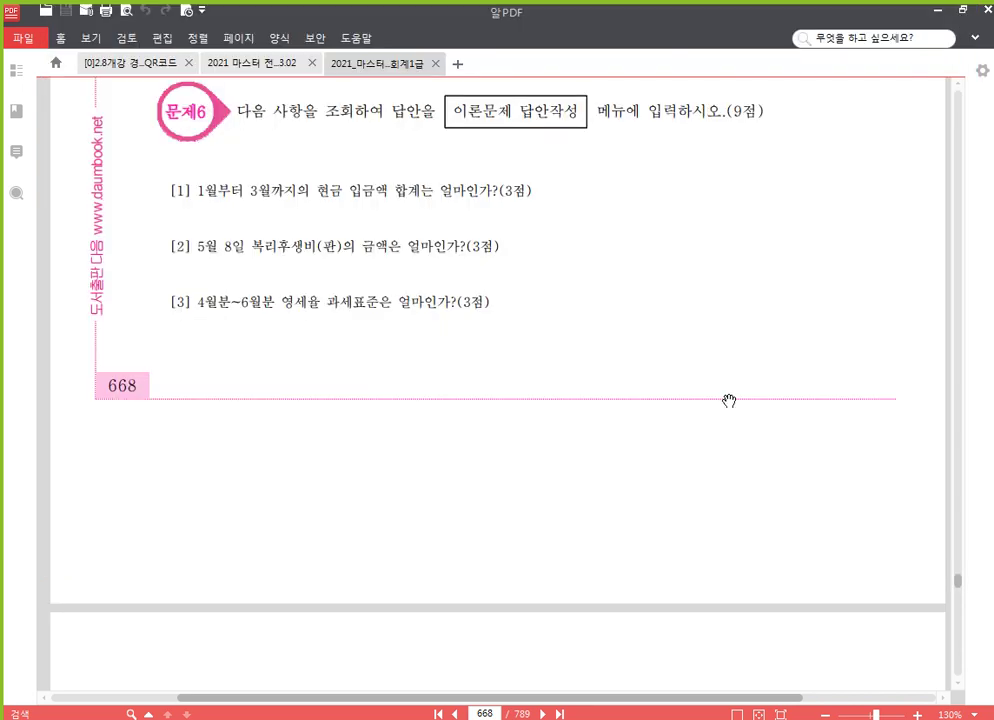
left_click(487, 717)
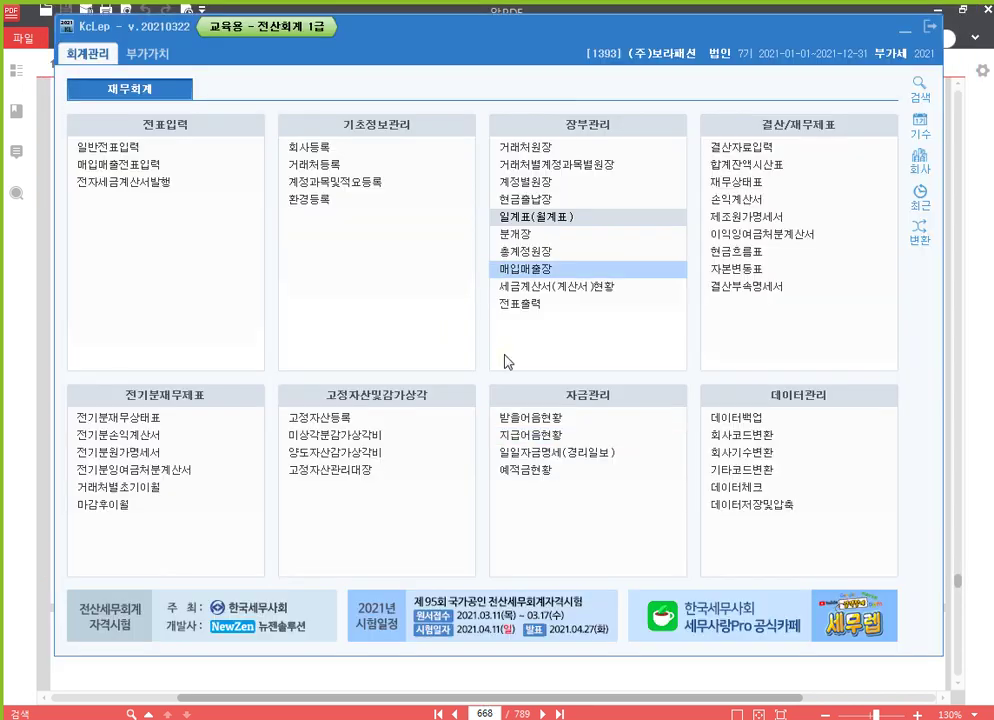
left_click(150, 55)
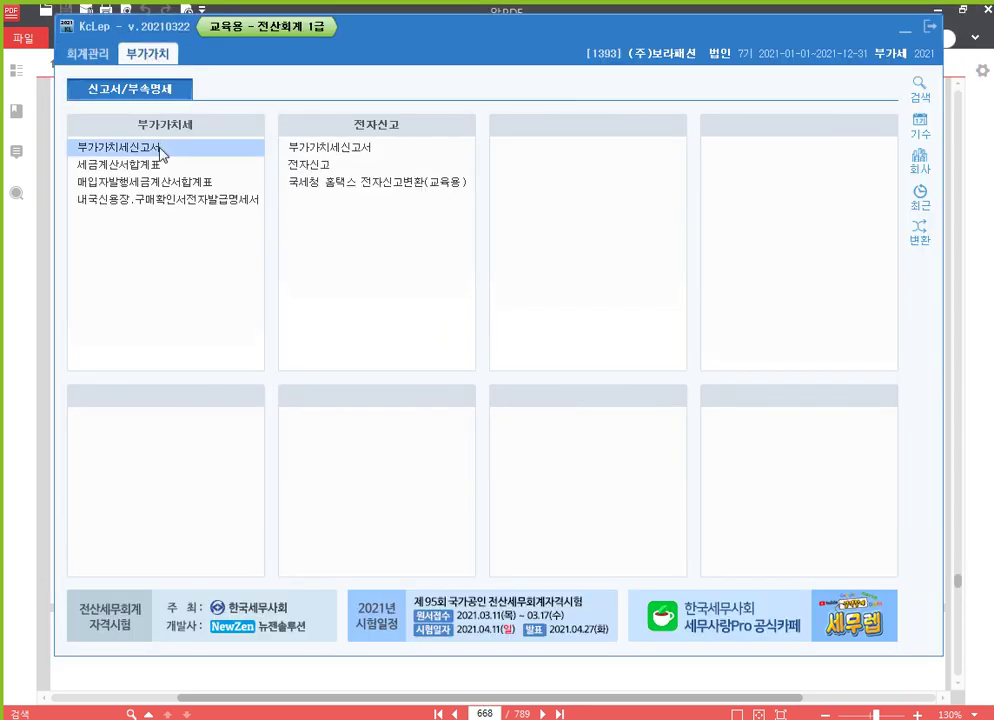
double_click(162, 150)
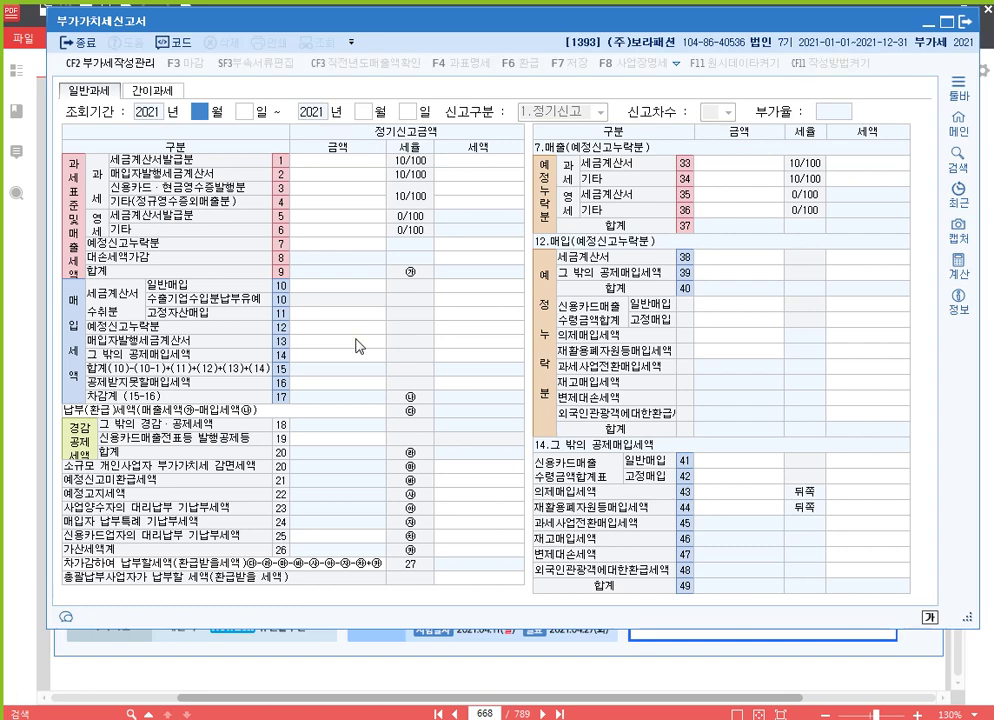
type("4")
key("Return")
type("6")
key("Return")
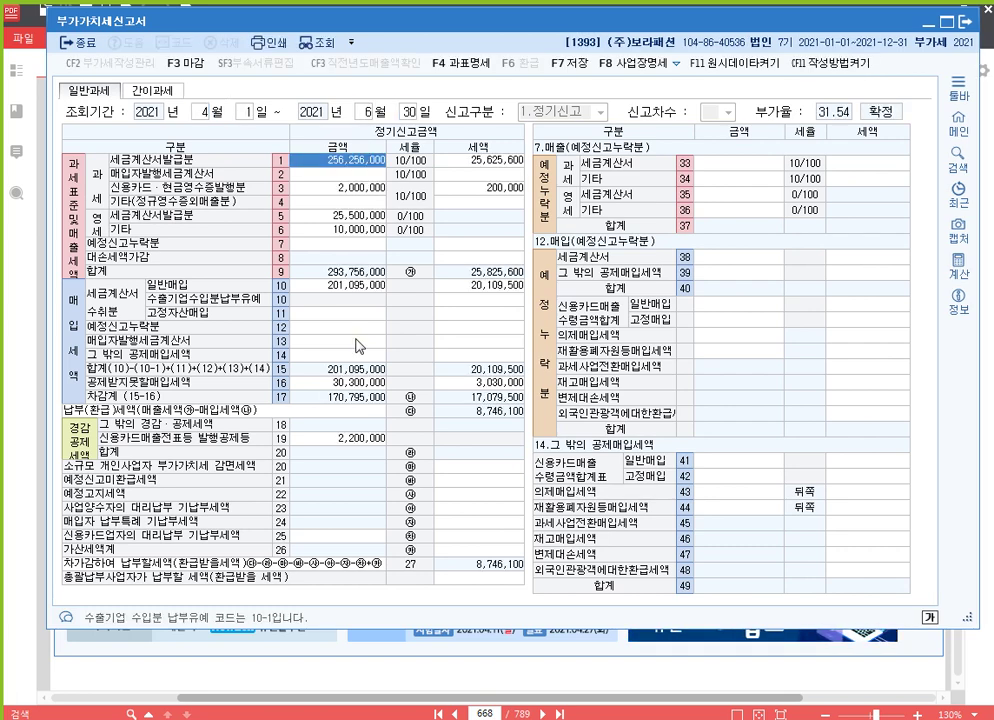
Outline the 영세율 amounts in rows 5 and 6 of the 부가가치세신고서 with a red rectangle, then leave the screen pen.
key("ctrl+1")
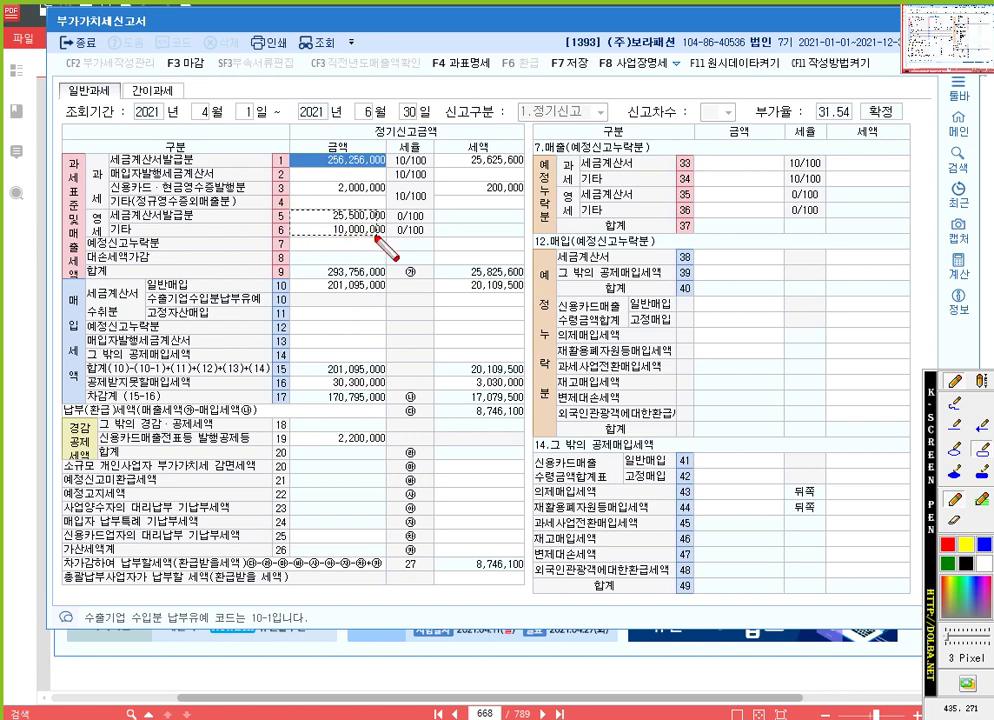
left_click_drag(290, 208, 391, 237)
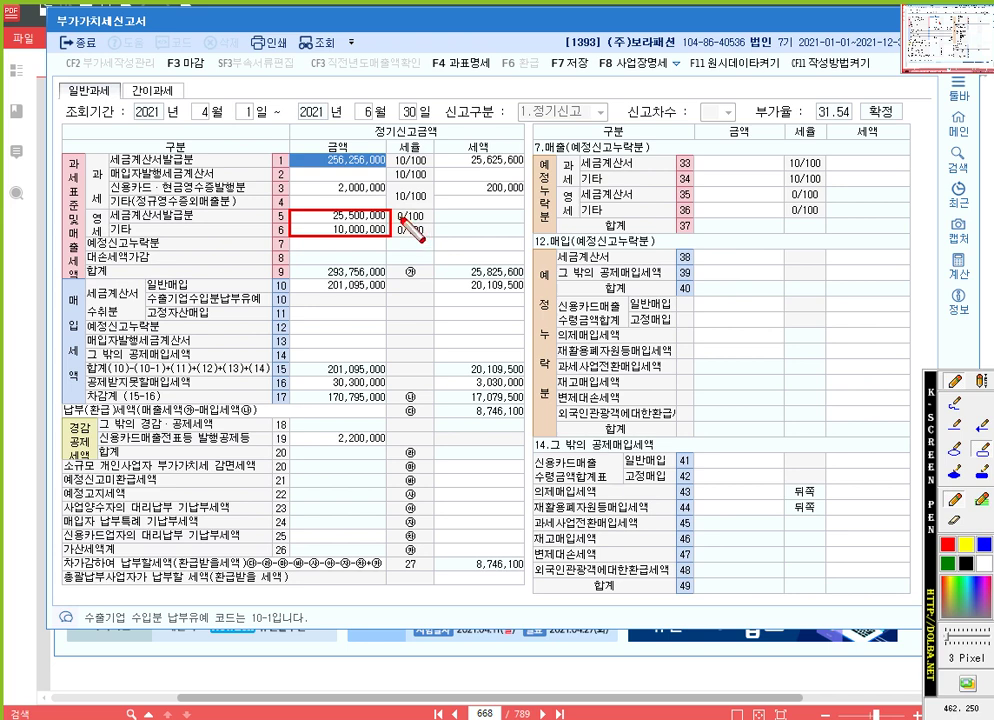
key("Escape")
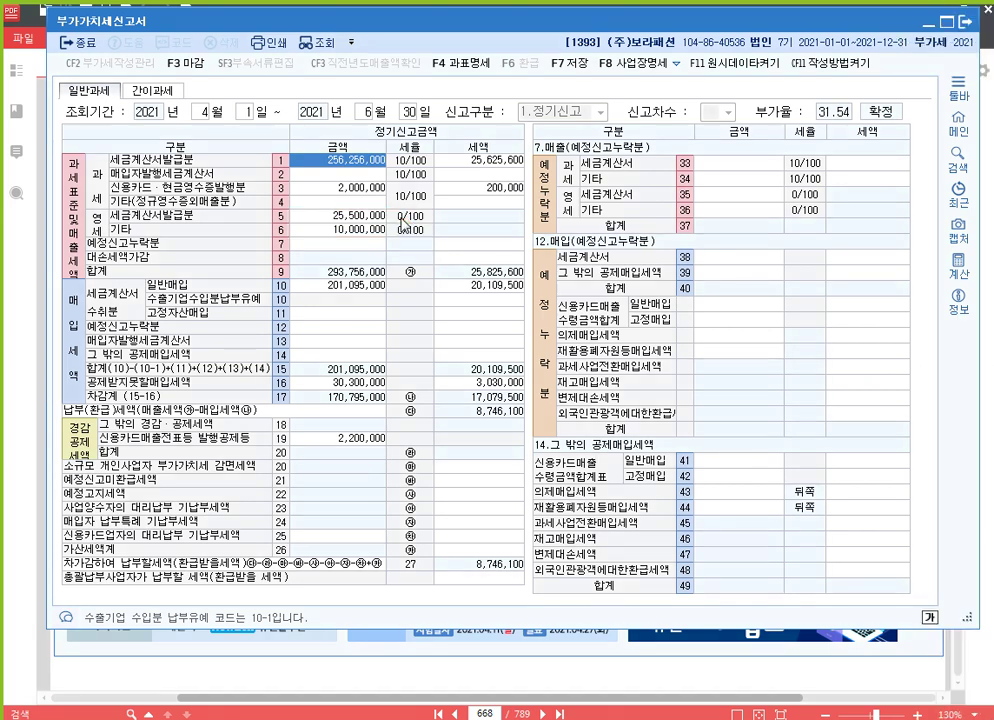
Minimize the 부가가치세신고서 and find the preceding exam's 문제6 questions on page 659 of the PDF.
left_click(929, 28)
left_click(988, 308)
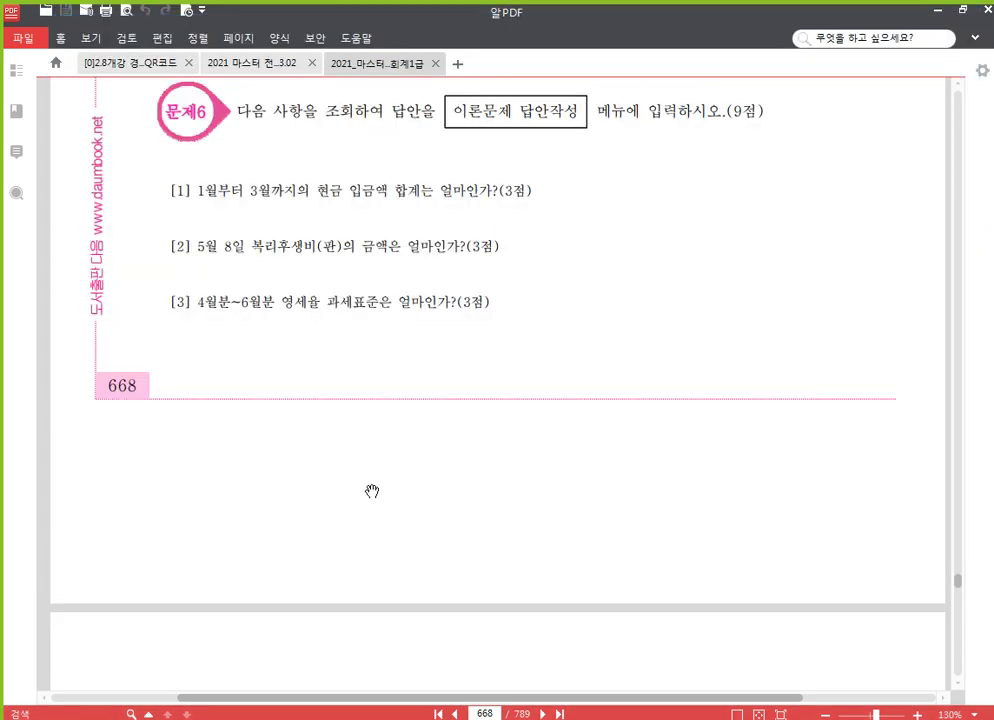
scroll(440, 380, "up", 20)
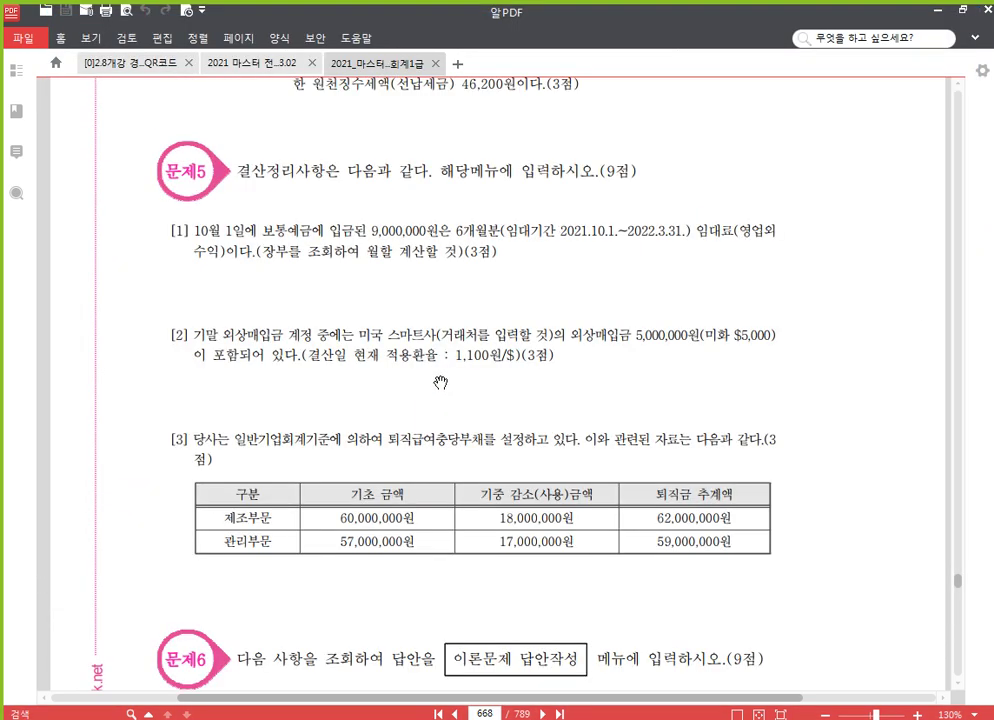
scroll(510, 350, "up", 20)
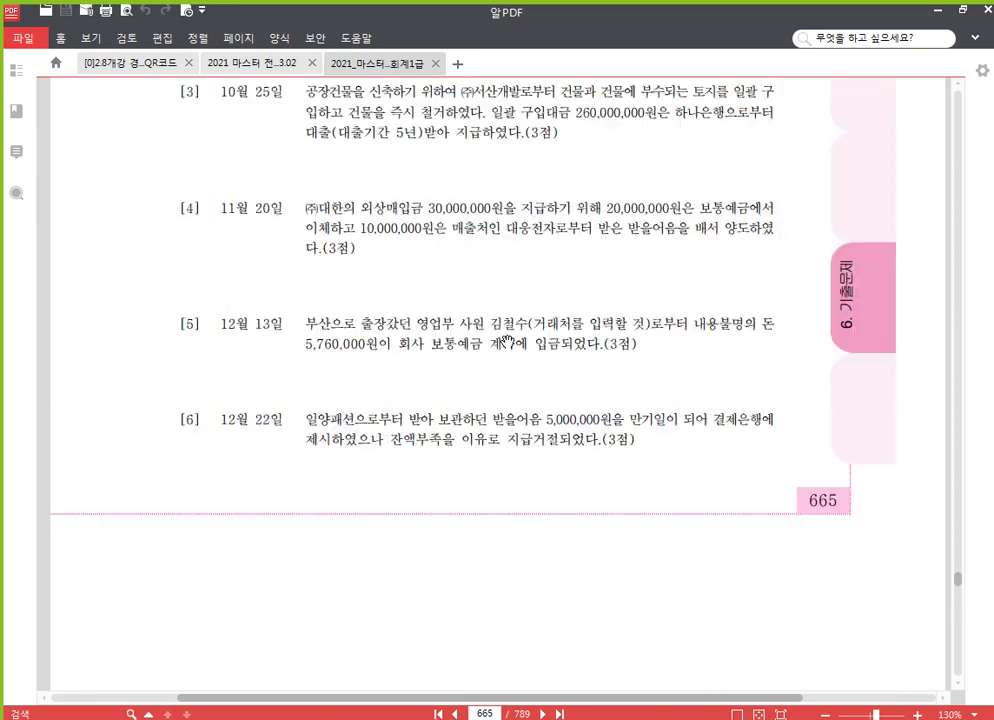
scroll(462, 360, "up", 20)
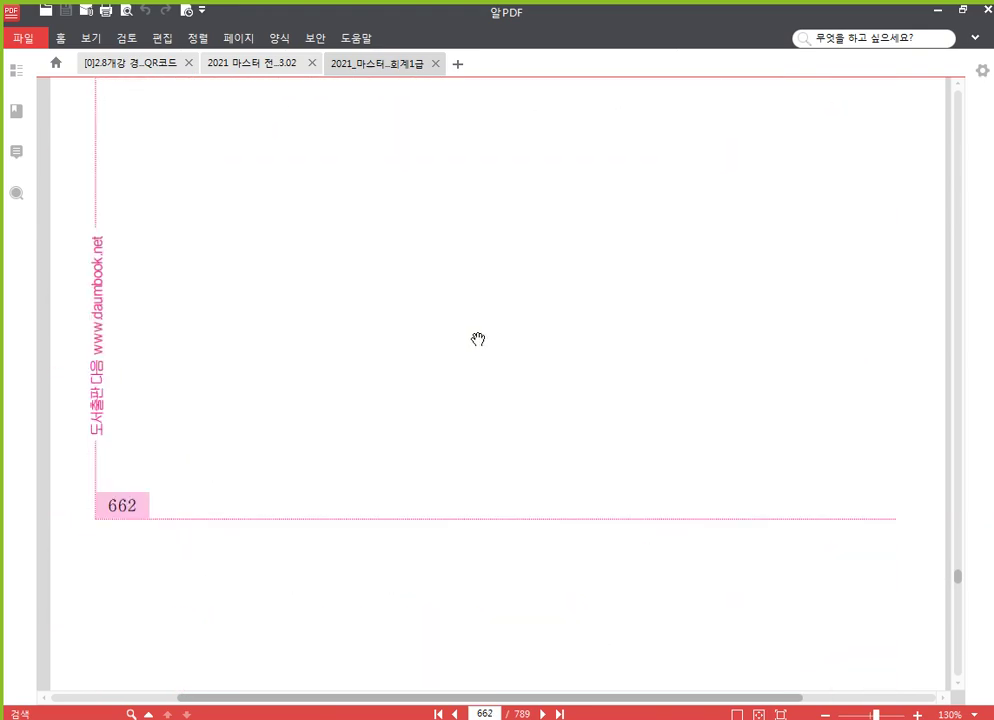
scroll(541, 293, "up", 20)
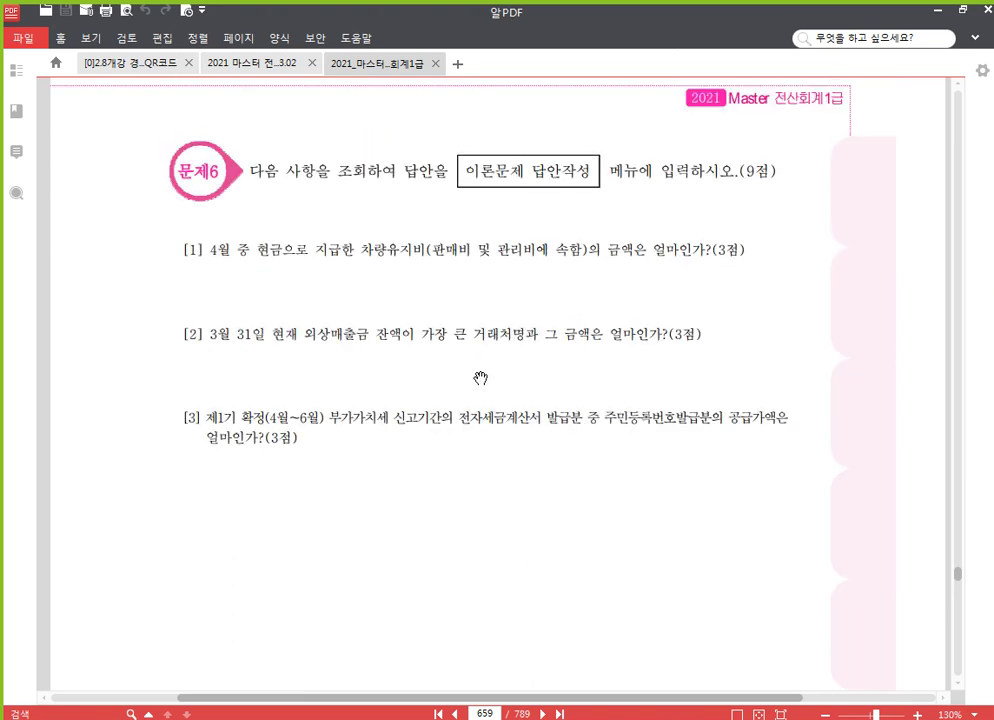
left_click_drag(481, 378, 481, 357)
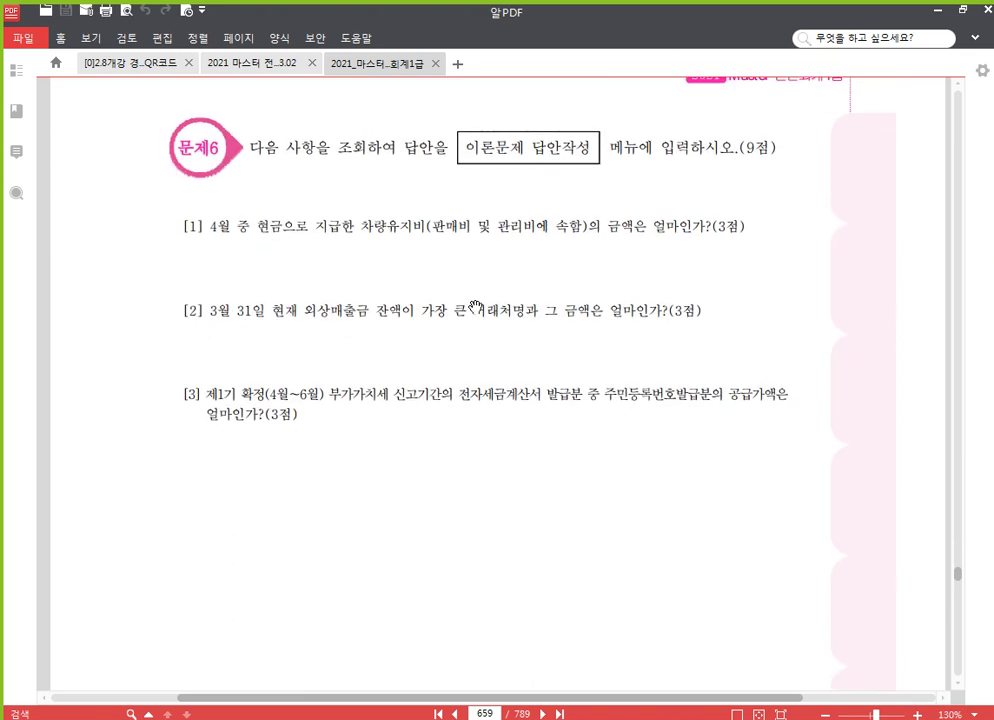
left_click_drag(476, 311, 476, 333)
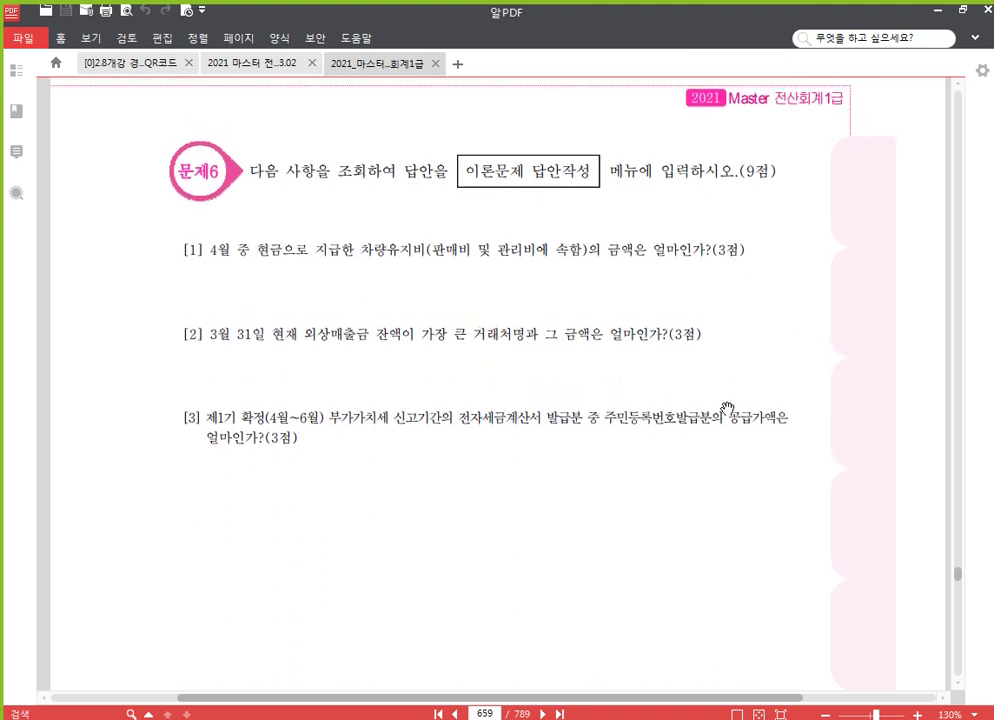
Look up the exam's company code on page 654 of the PDF and return to 문제6 on page 659.
scroll(688, 405, "up", 15)
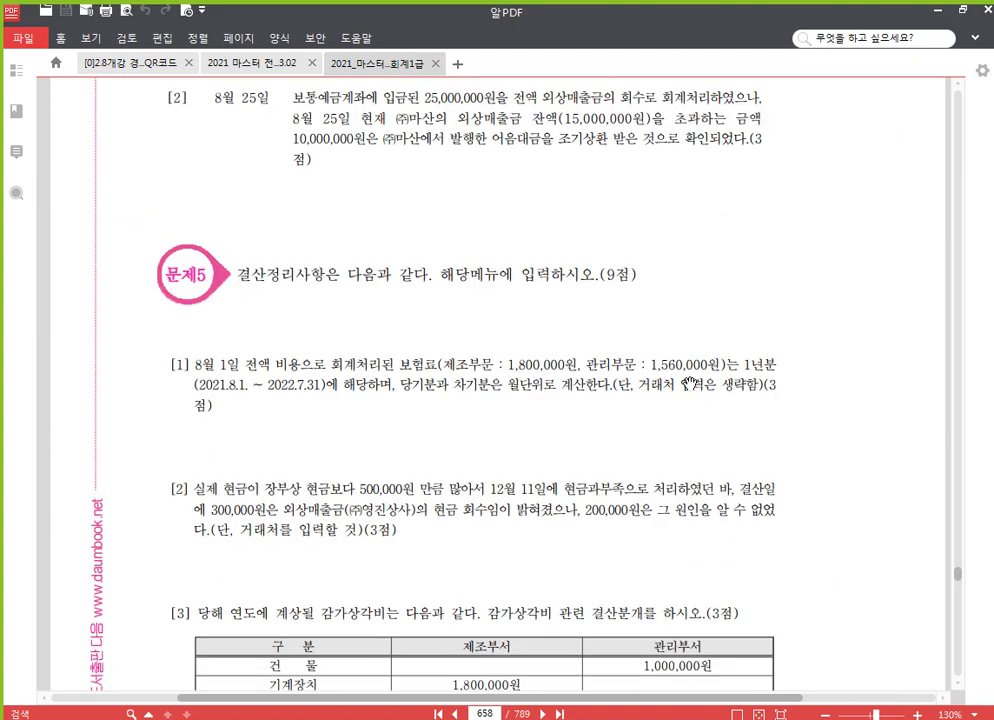
scroll(656, 385, "up", 10)
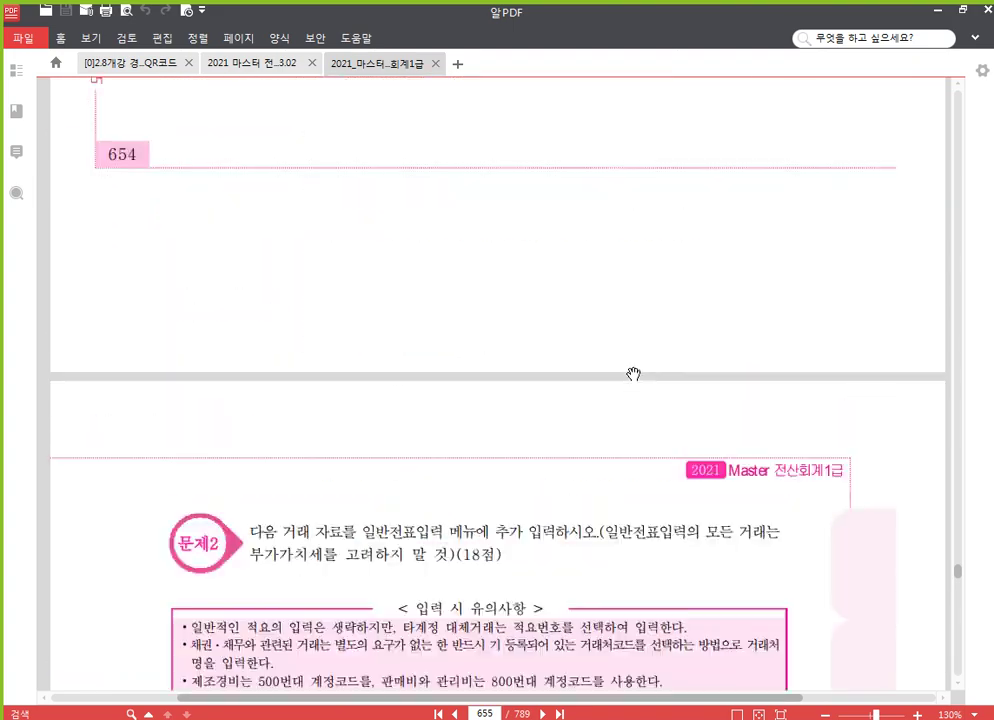
scroll(627, 371, "down", 3)
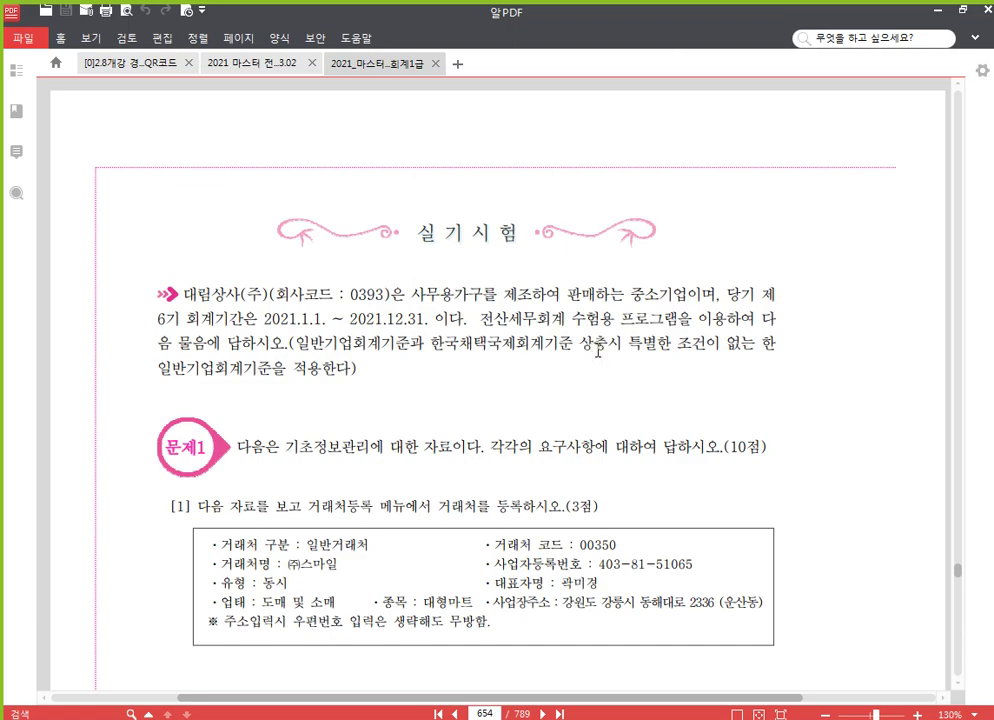
scroll(600, 352, "down", 15)
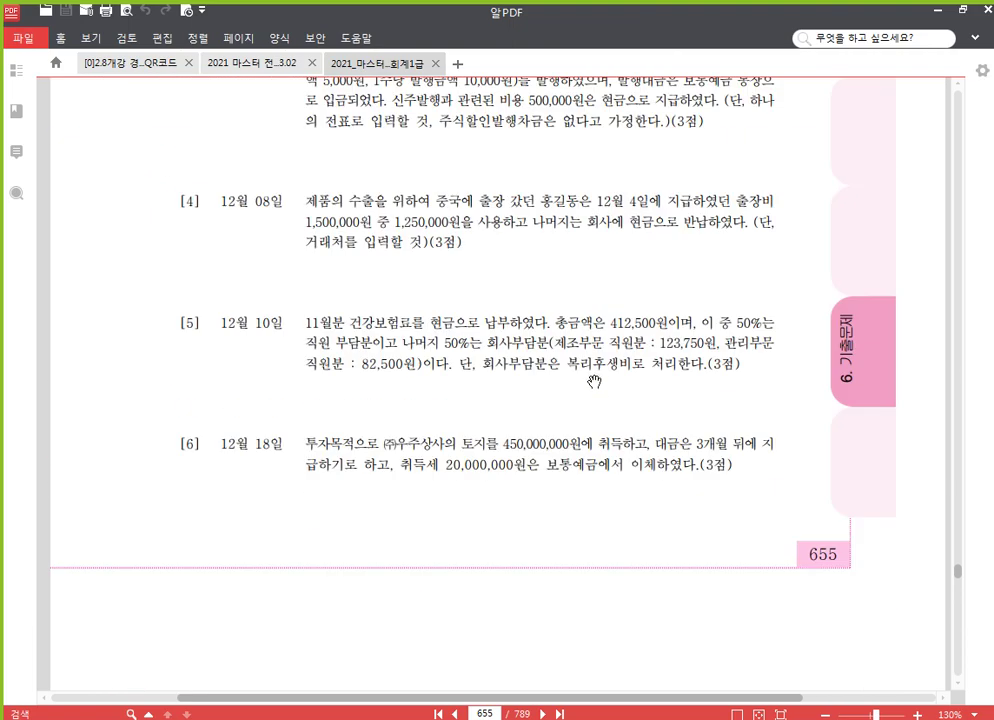
scroll(569, 409, "down", 12)
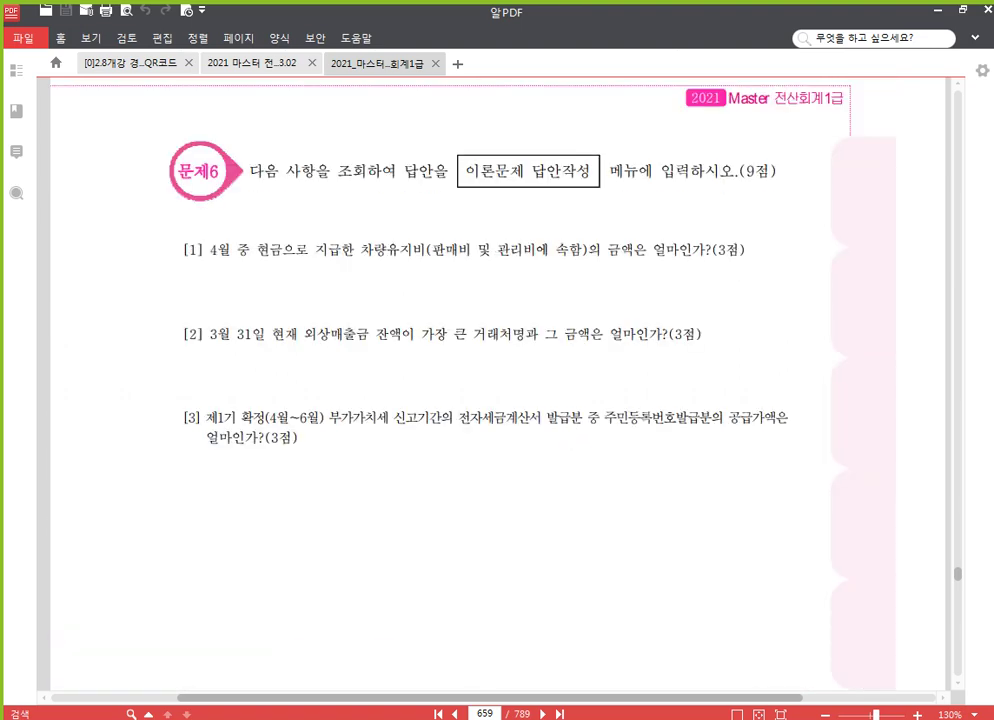
Change the company in KcLep to 대림상사(주) with code 393 and agree to close the open menus.
left_click(522, 718)
left_click(926, 172)
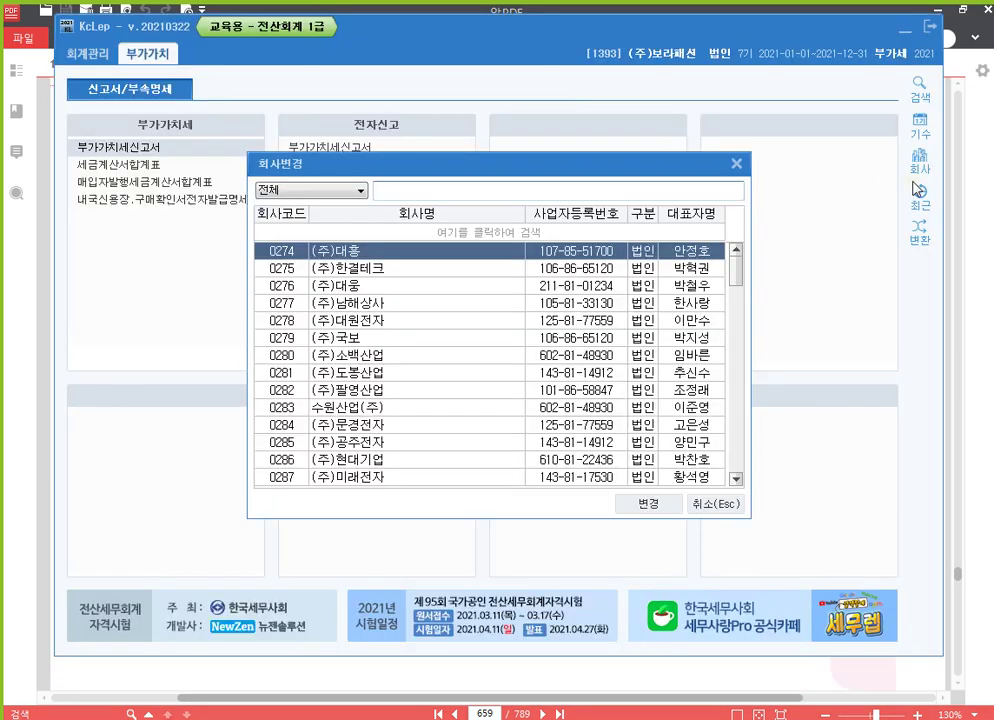
type("393")
key("Return")
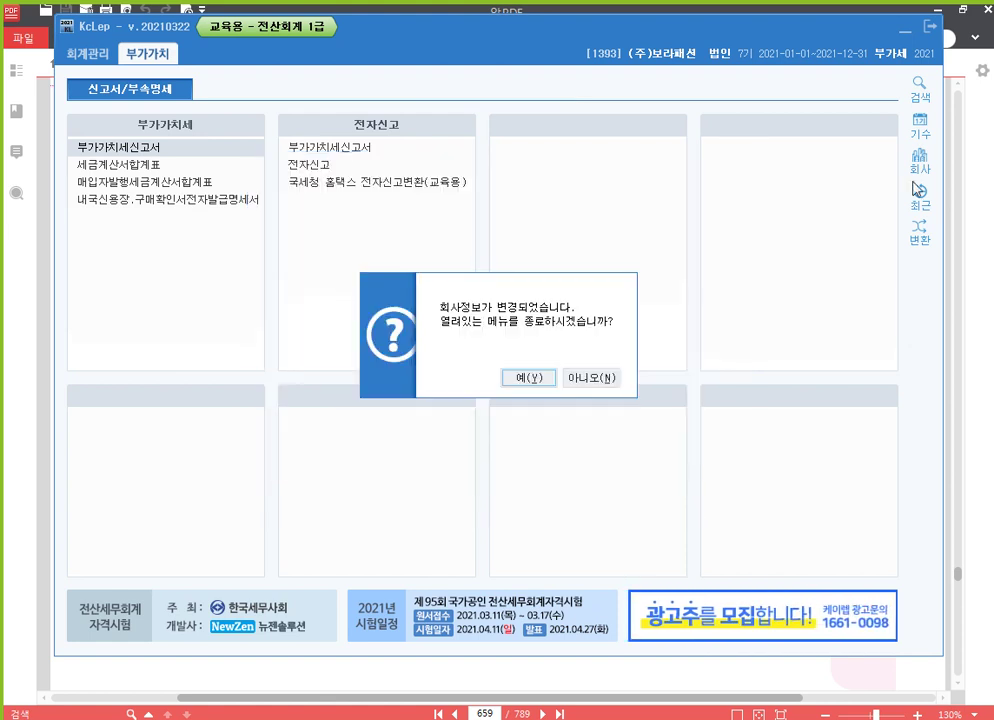
key("Return")
Reread question [1] in the PDF and query the 월계표 in KcLep for 4월 to 4월, 2021.
left_click(988, 302)
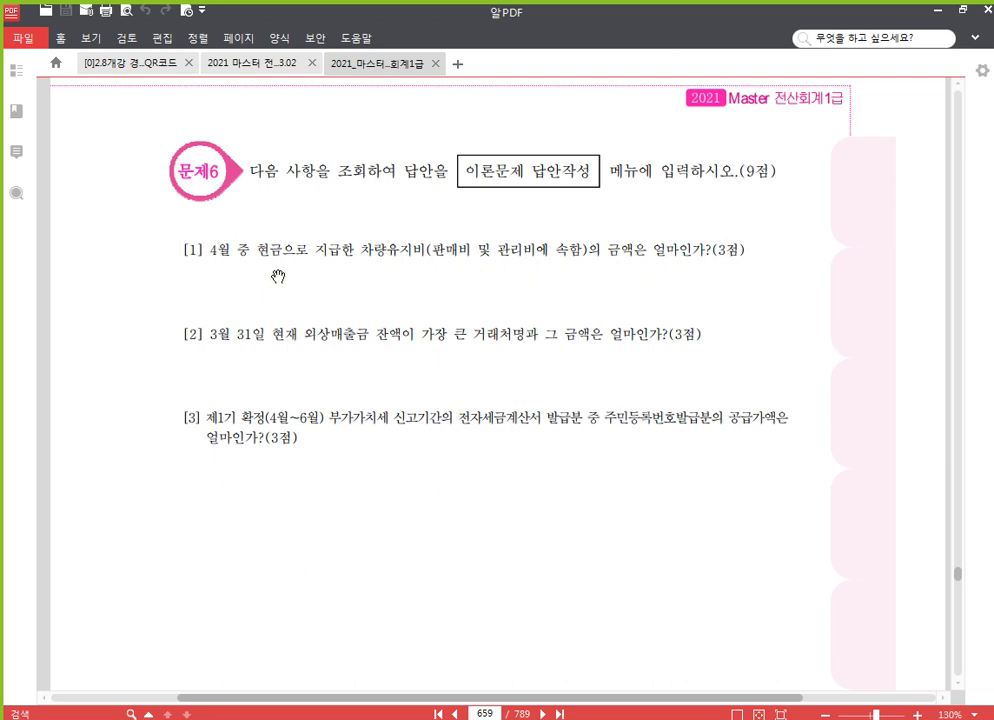
left_click(464, 717)
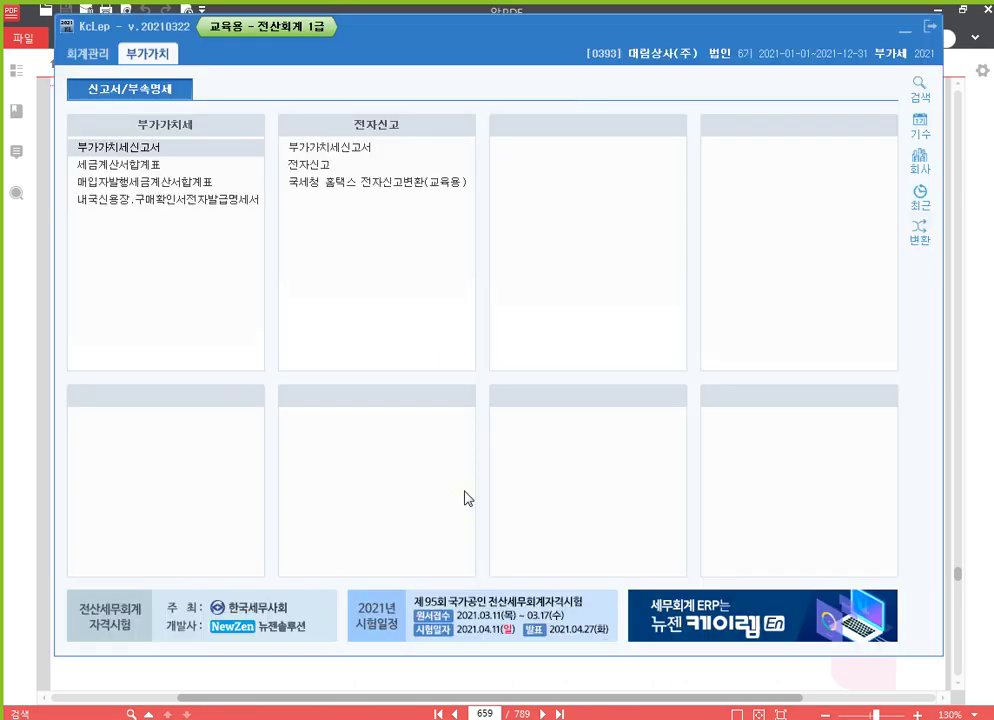
left_click(88, 53)
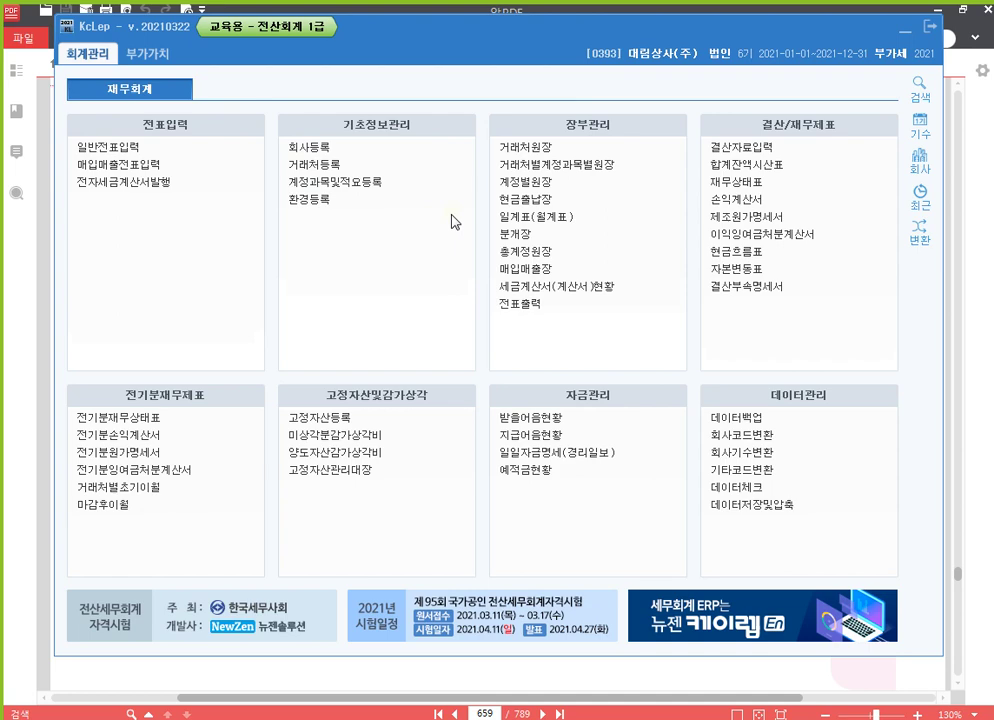
left_click(539, 218)
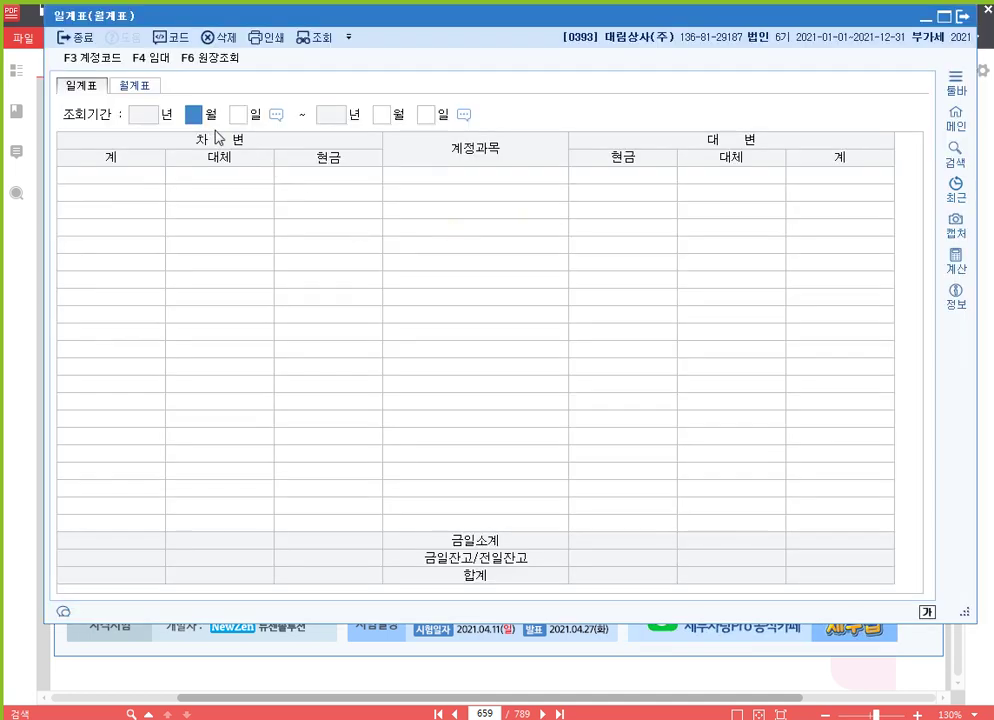
left_click(140, 88)
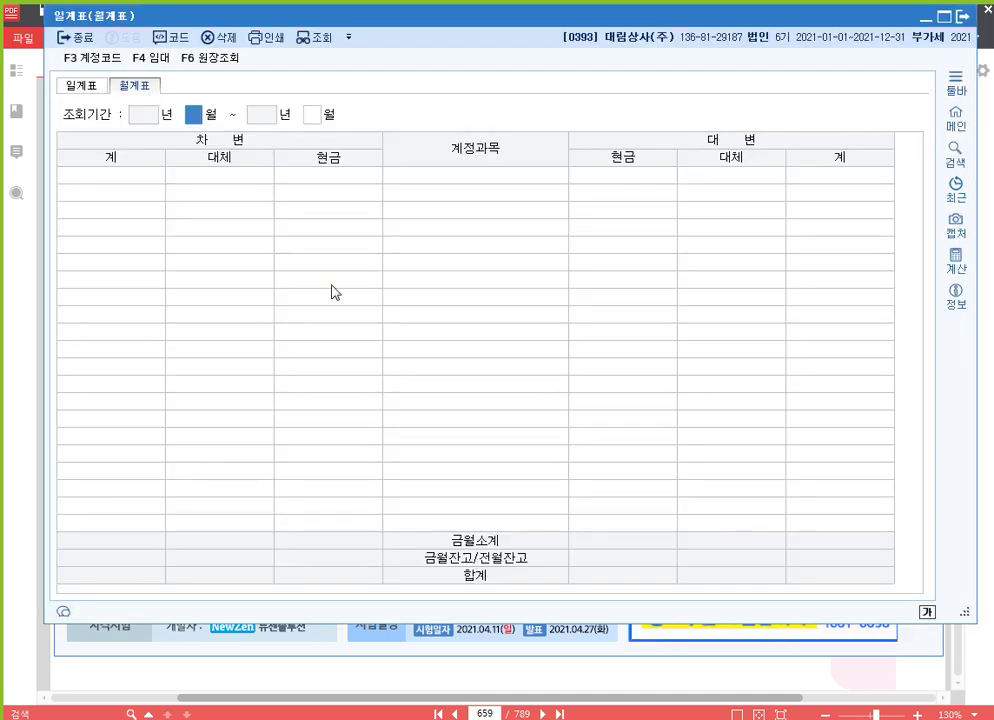
key("Return")
type("4")
key("Return")
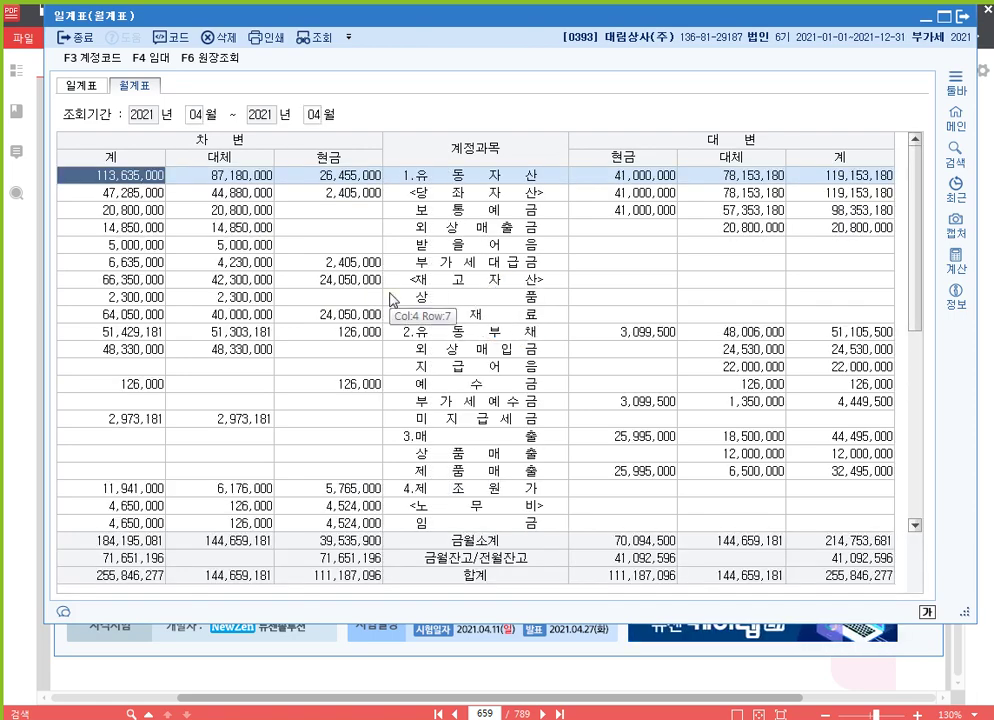
Find the 차량유지비 row under 판매비및일반관리비 in the 월계표 and select its 현금 amount on the 차변 side.
scroll(430, 440, "down", 2)
scroll(430, 440, "down", 5)
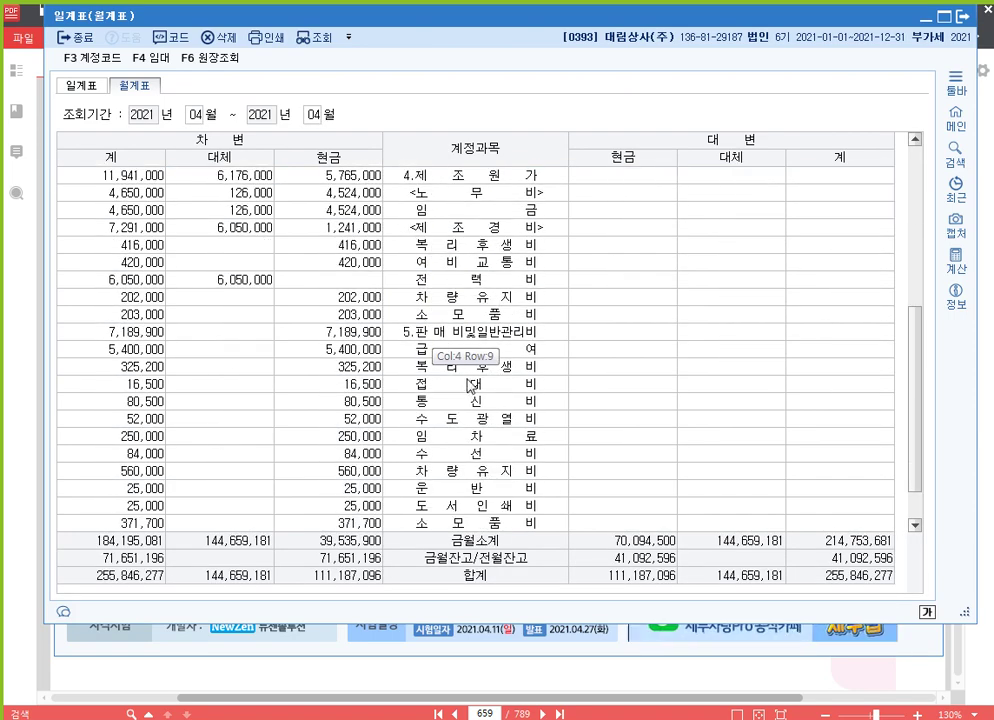
left_click(475, 300)
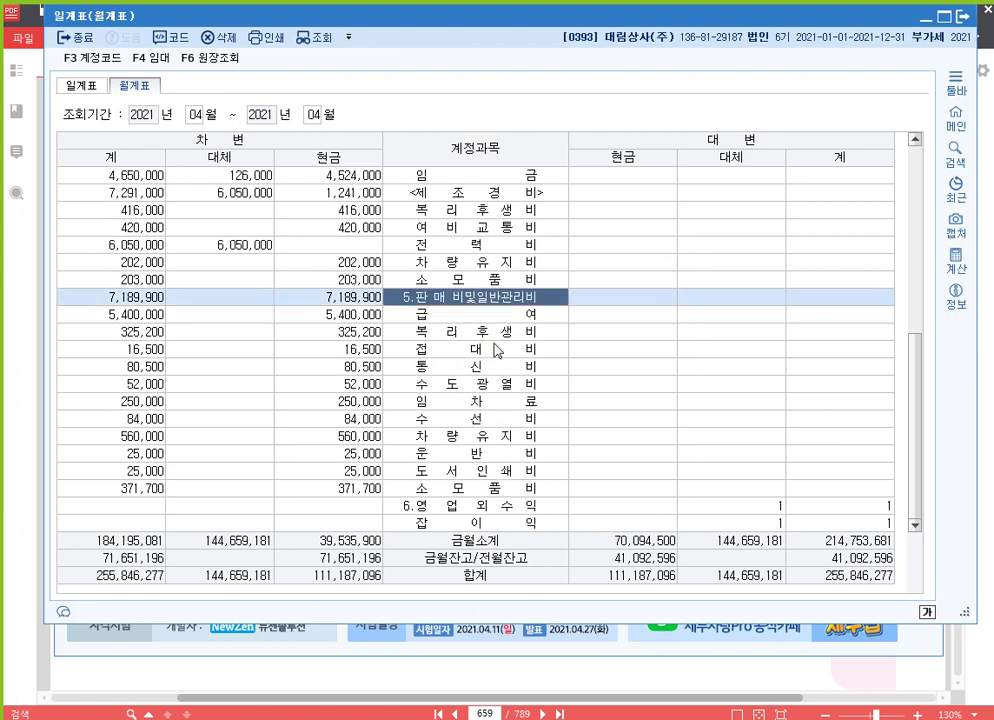
left_click(481, 437)
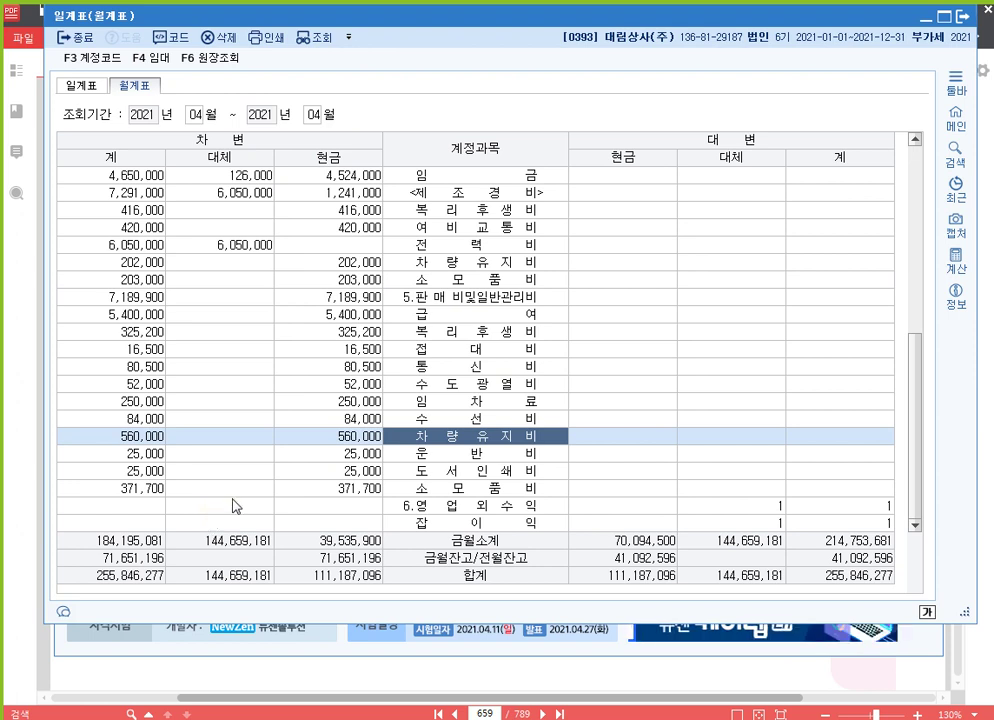
left_click(338, 439)
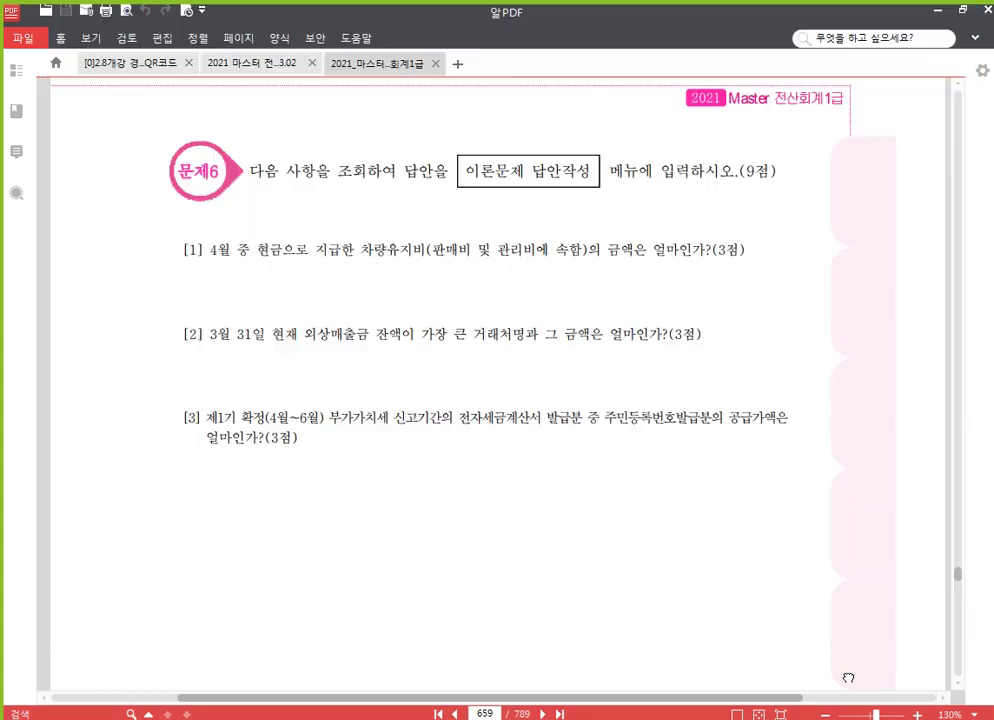
Reread question [2] in the PDF, then replace the 월계표 with the 거래처원장 in KcLep.
left_click(845, 673)
scroll(420, 463, "down", 1)
left_click_drag(222, 305, 233, 302)
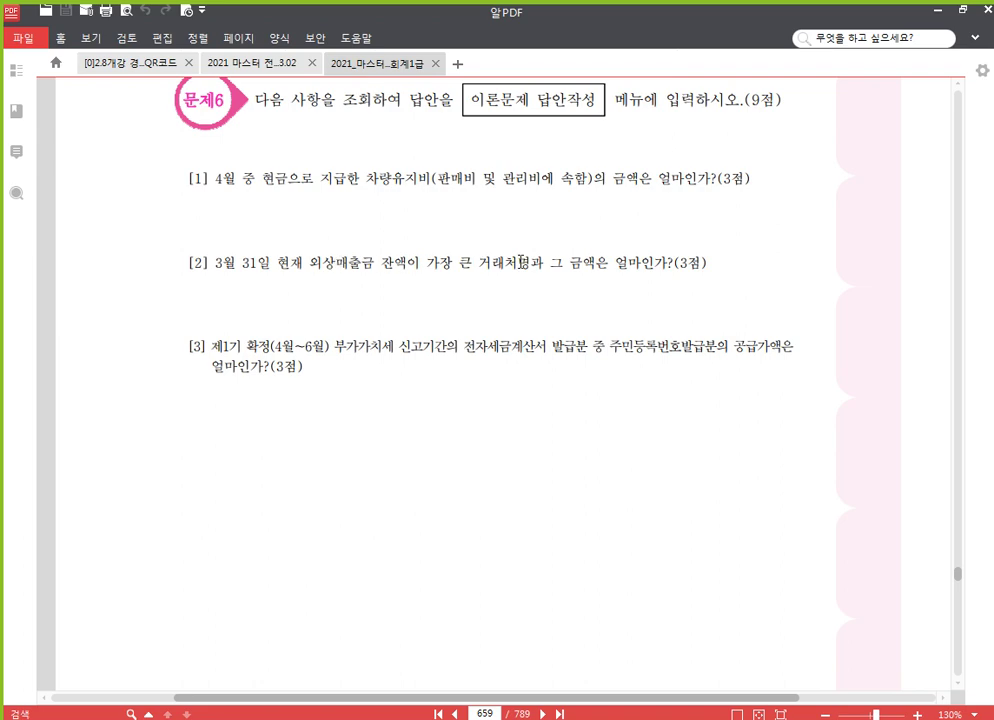
left_click(530, 719)
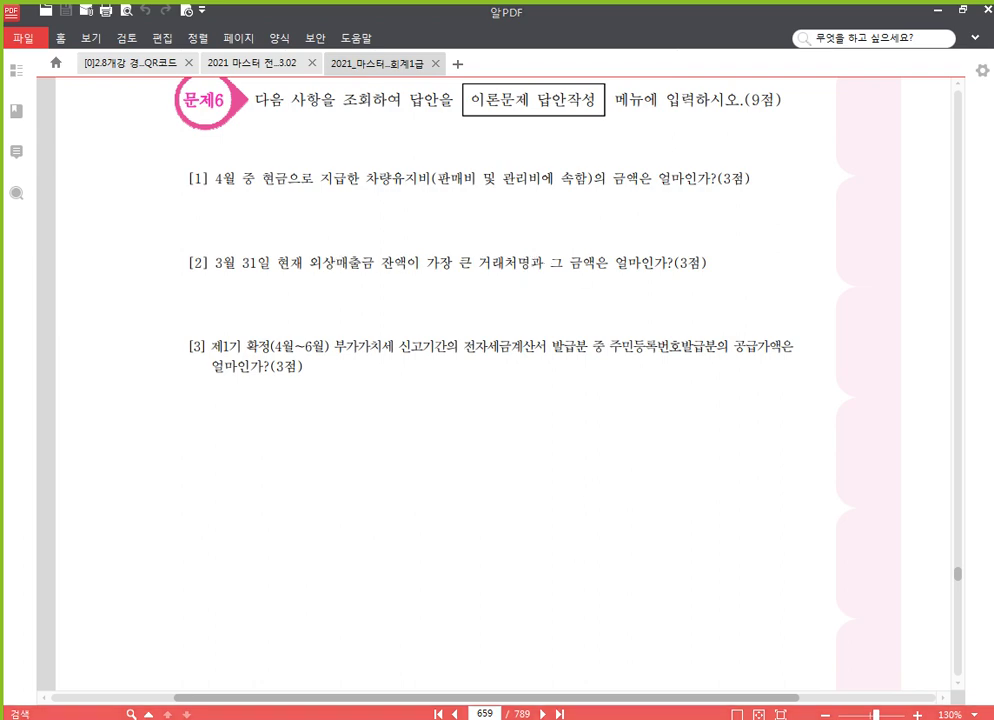
left_click(961, 15)
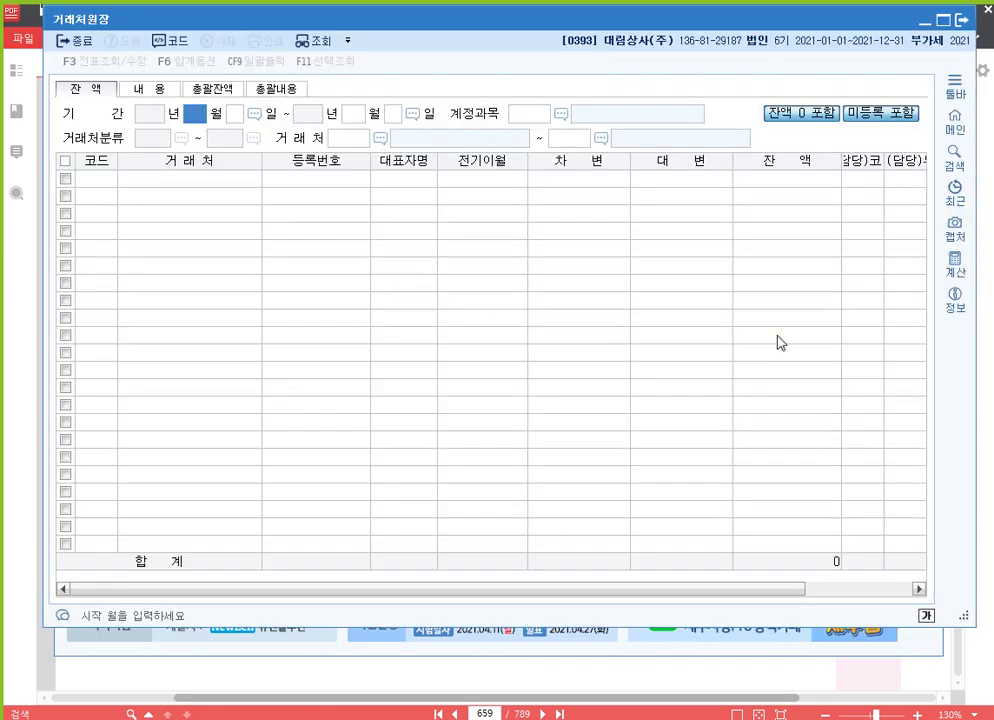
Reread question [2] in the PDF, then query the 거래처원장 in KcLep for 3월 31일, 2021, account 108 외상매출금, all 거래처.
left_click(992, 410)
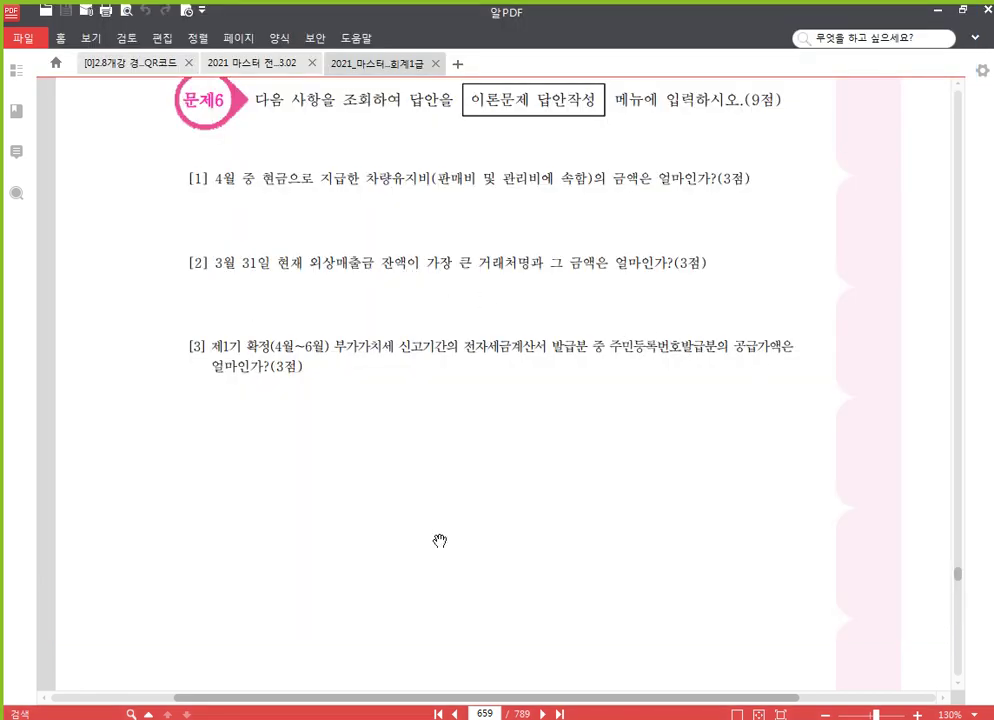
key("alt+Tab")
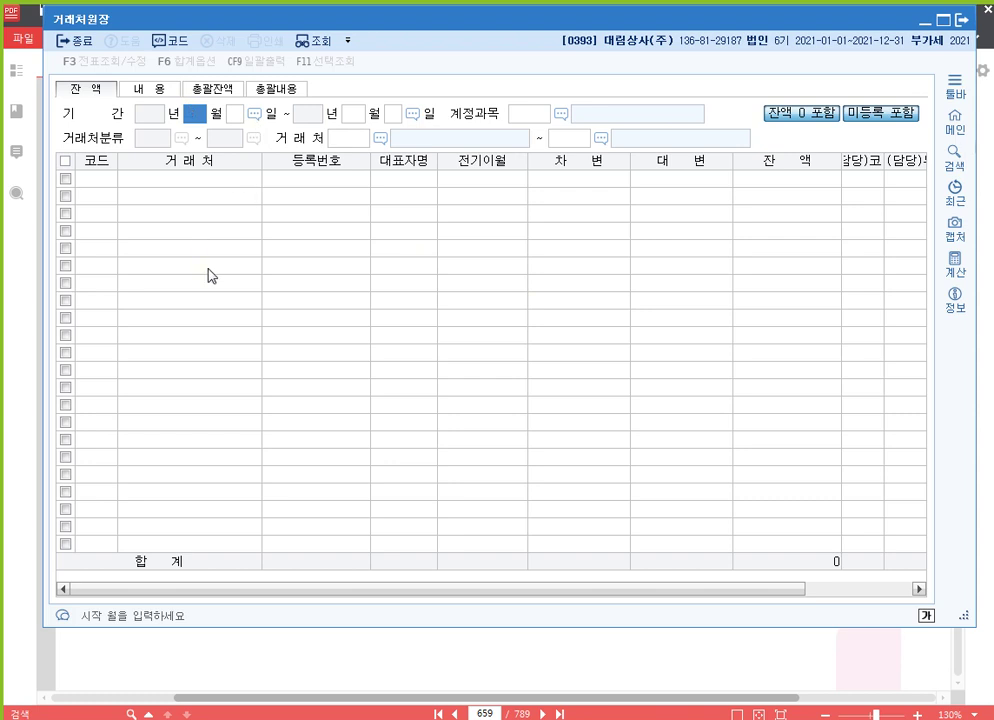
type("3313")
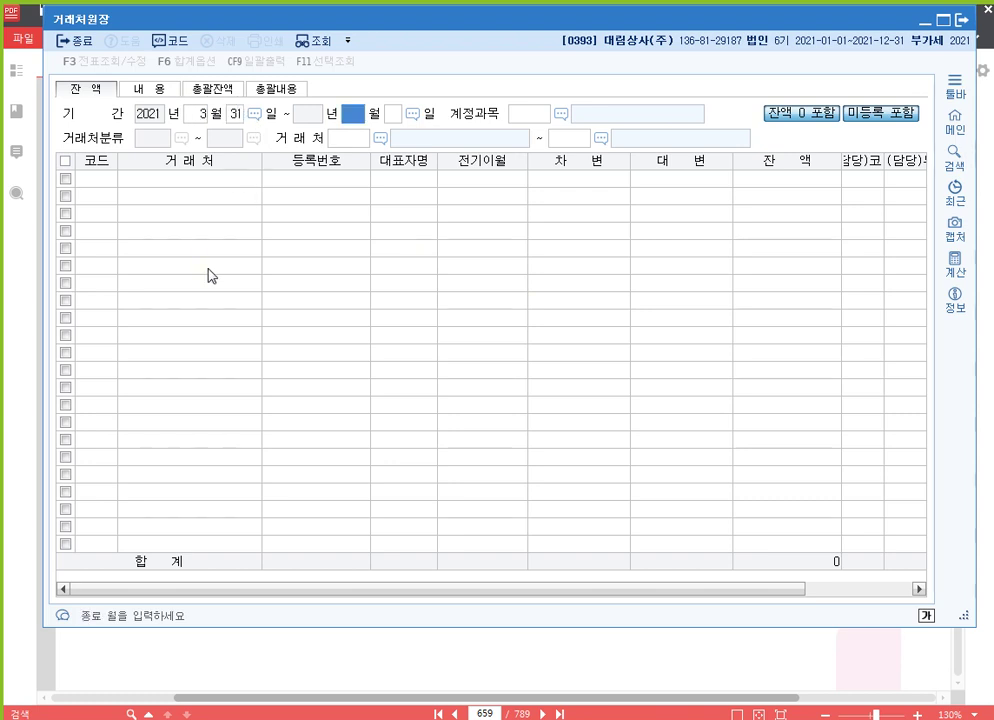
key("Return")
type("31")
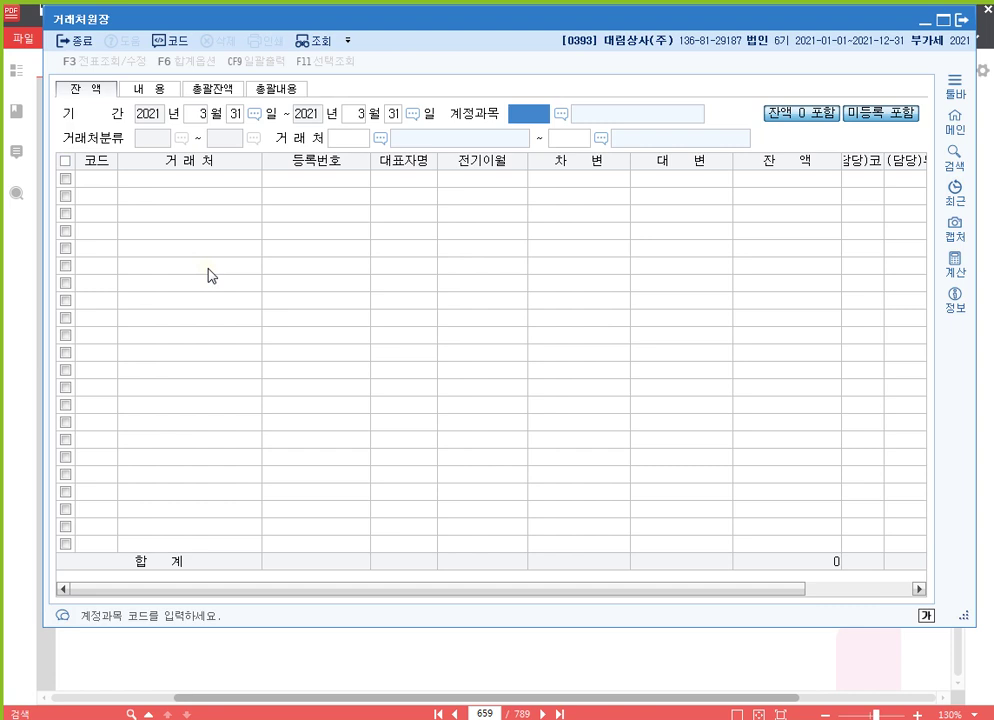
type("108")
key("Return")
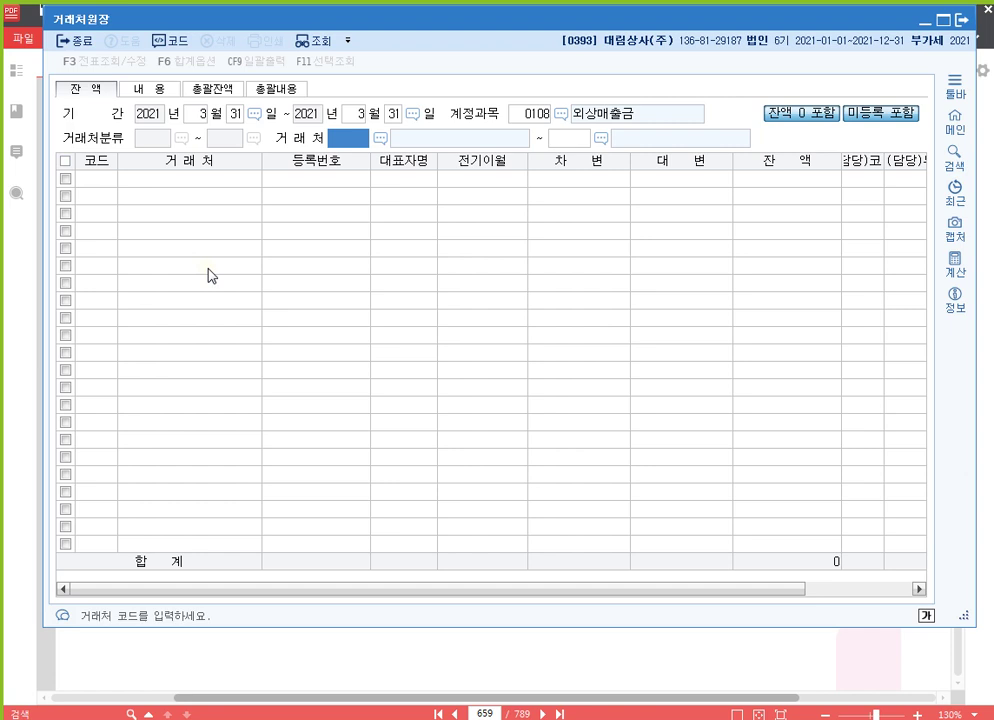
key("Return")
key("Return")
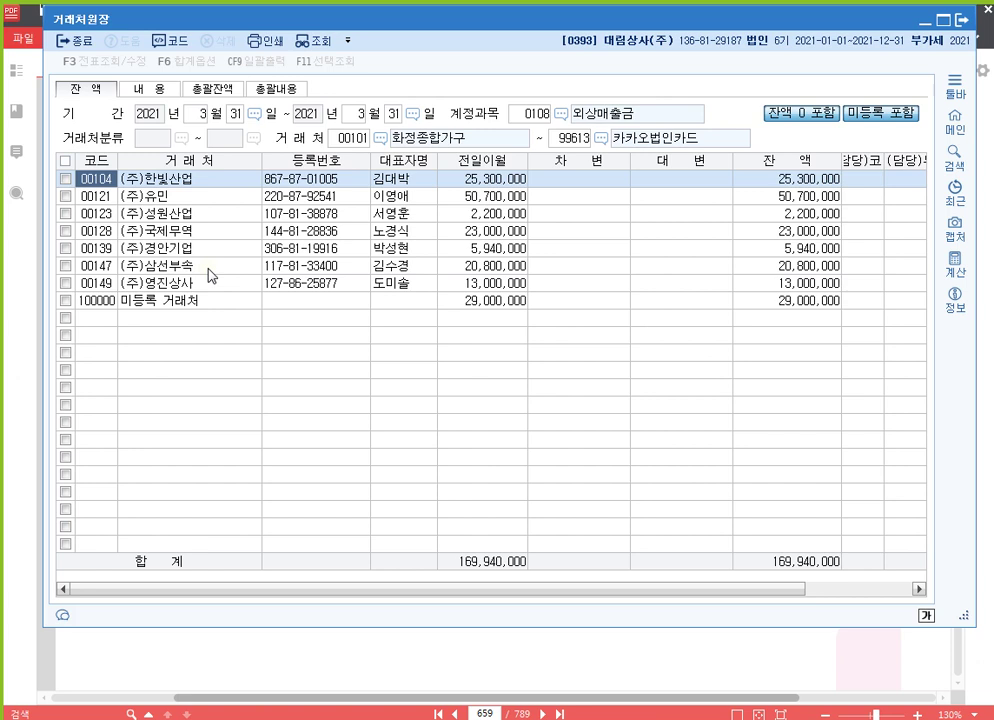
Sort the 거래처원장 by 잔액 in descending order and, rechecking question [2], select the 거래처 name and 잔액 of the largest balance.
left_click(796, 162)
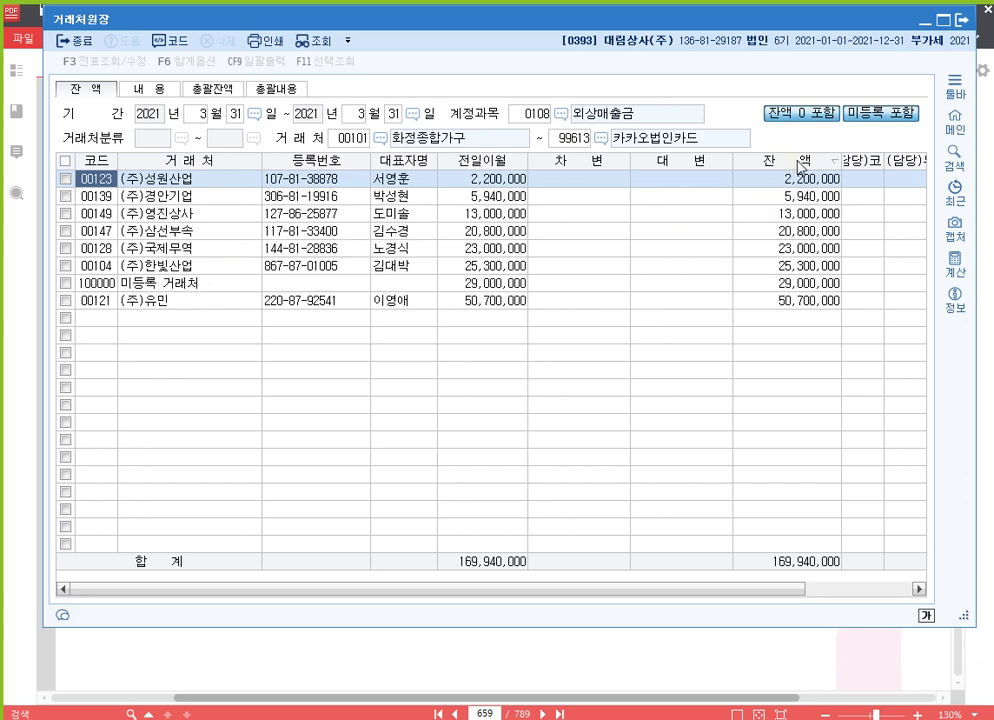
left_click(800, 163)
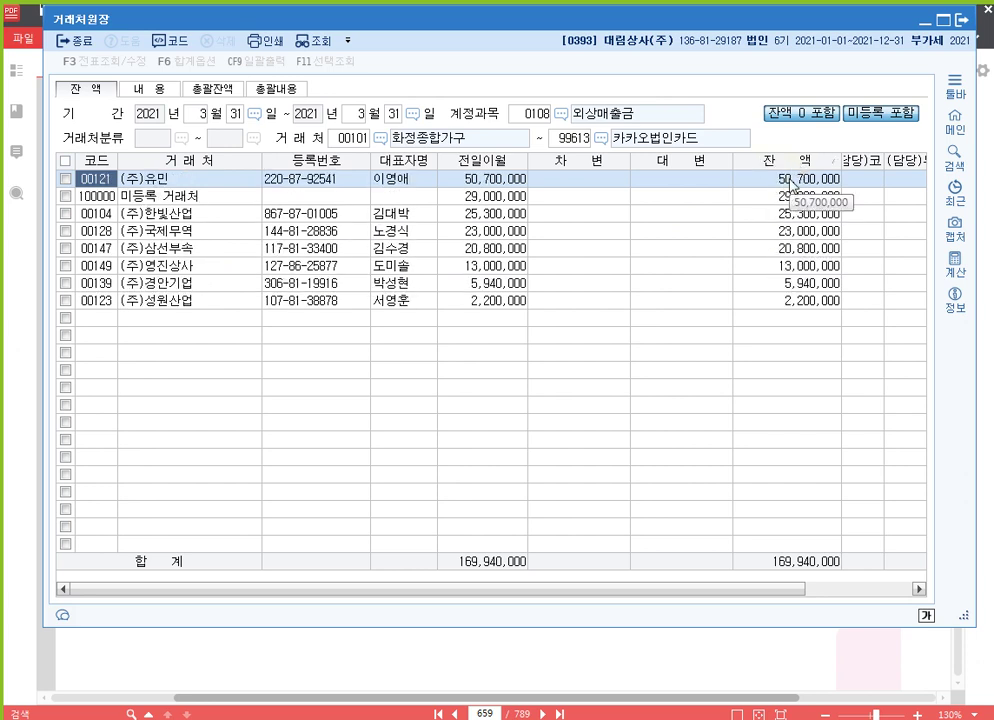
left_click(790, 181)
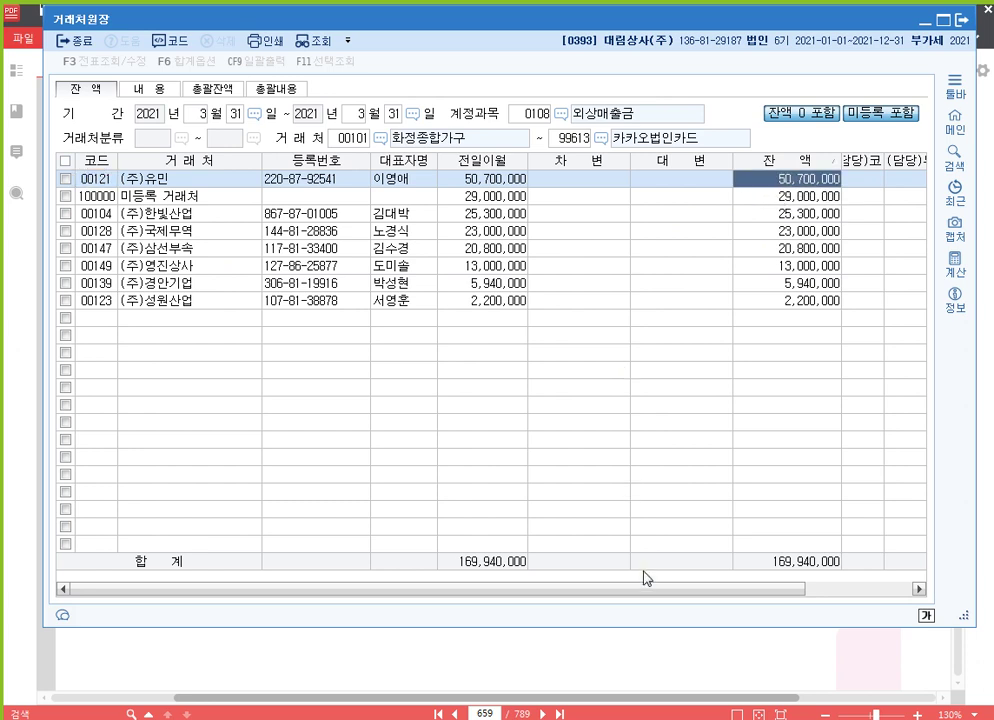
left_click(628, 665)
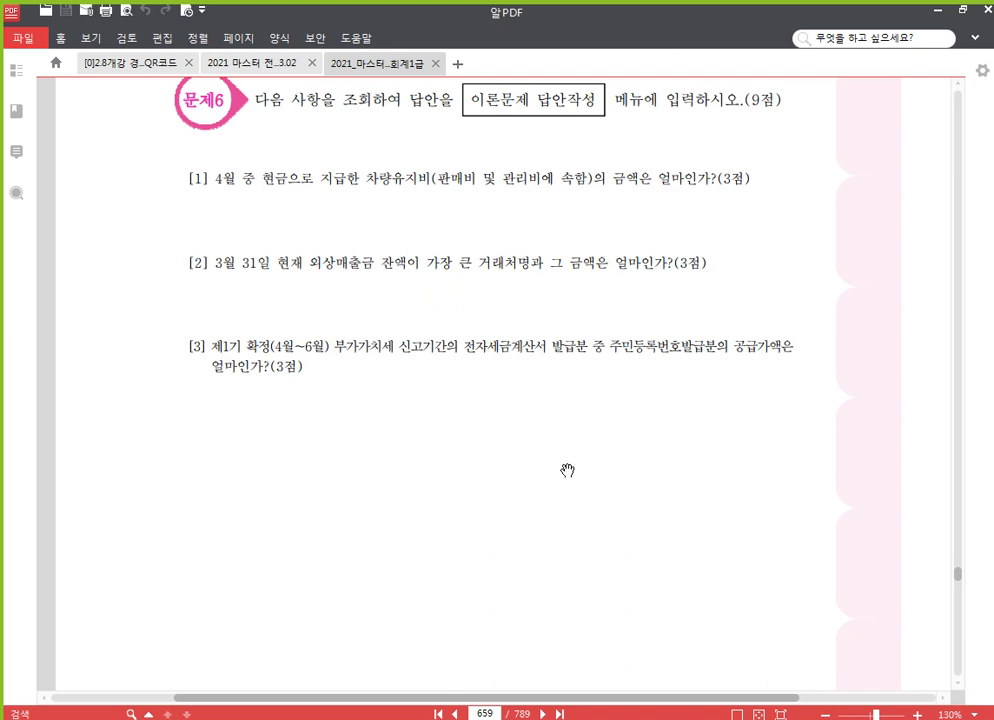
key("alt+Tab")
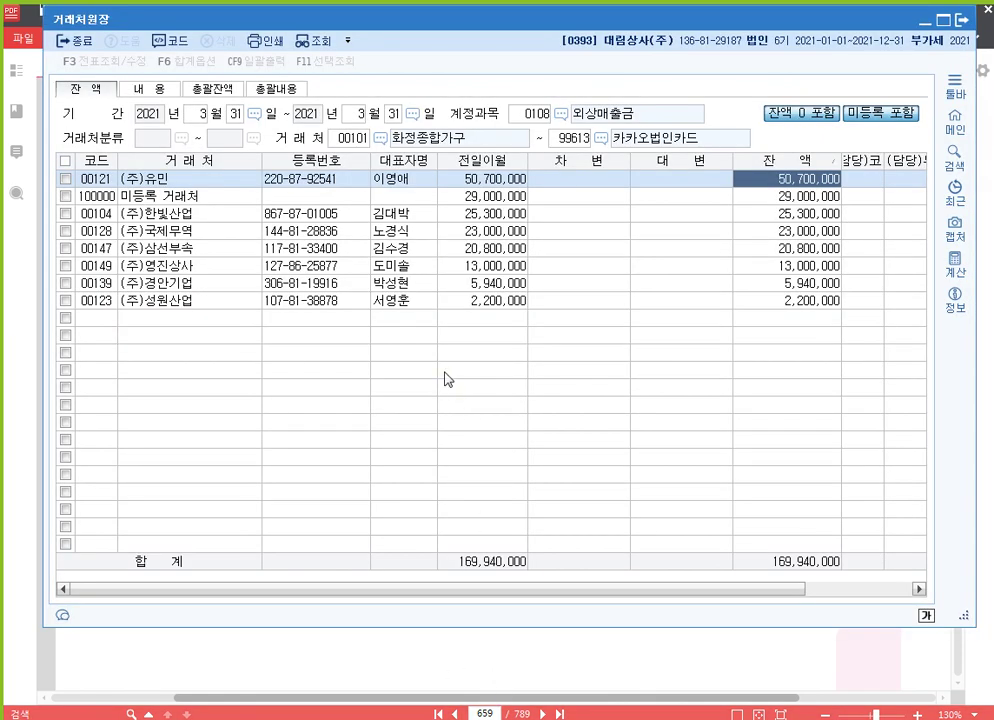
left_click(172, 180)
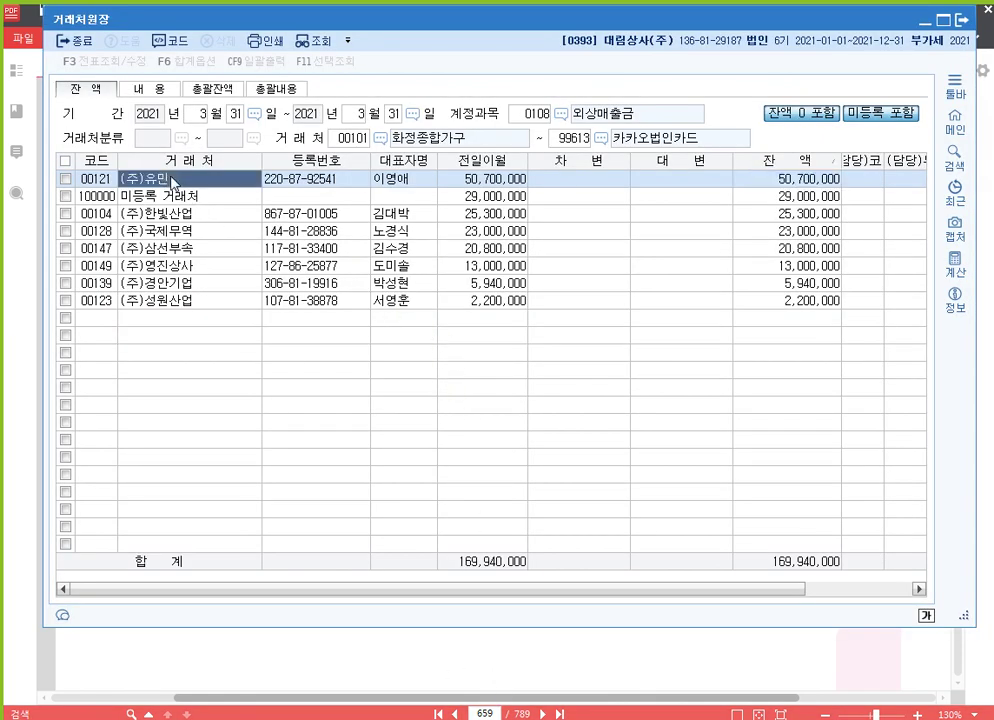
left_click(792, 180)
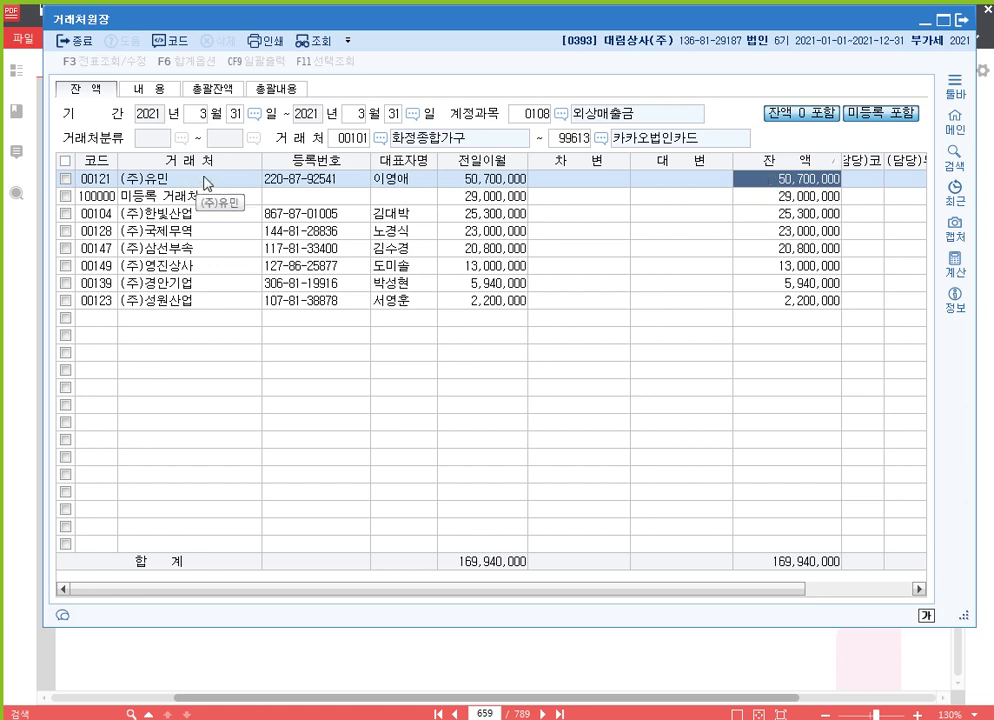
Read question [3] in the PDF, then replace the 거래처원장 in KcLep with the 부가가치 세금계산서합계표.
left_click(811, 657)
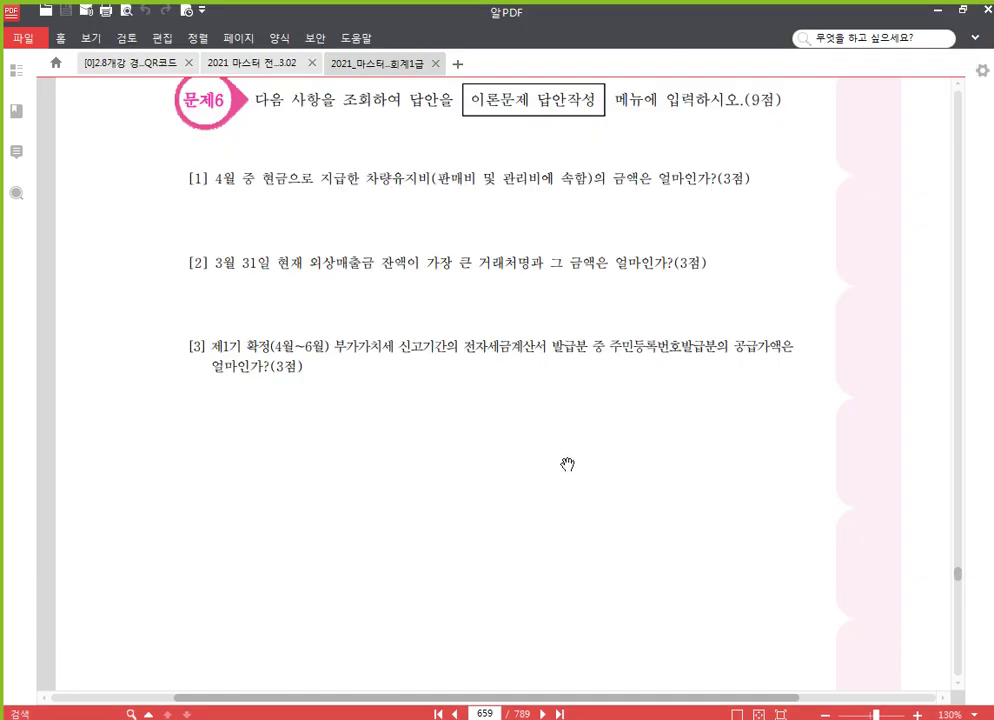
left_click_drag(568, 466, 559, 338)
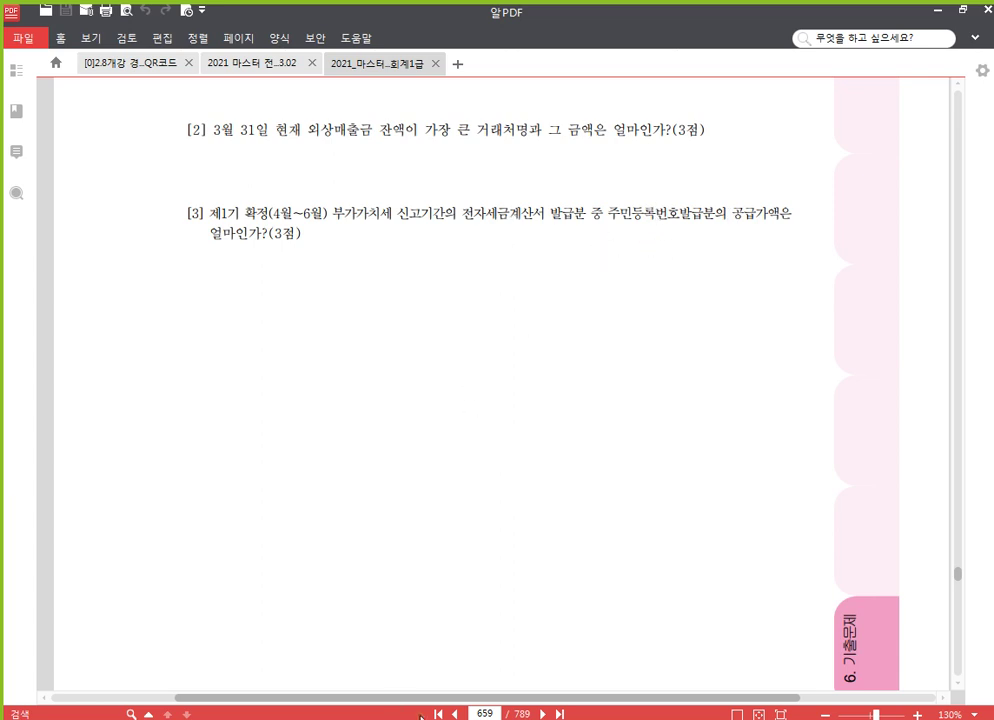
mouse_move(441, 718)
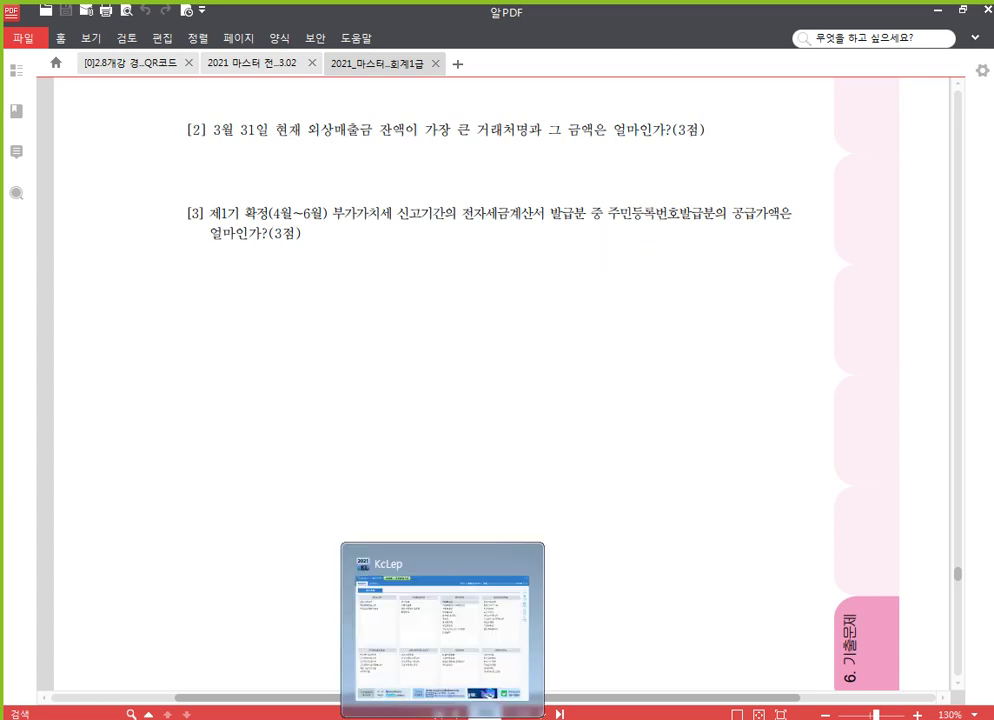
left_click(436, 640)
left_click(963, 20)
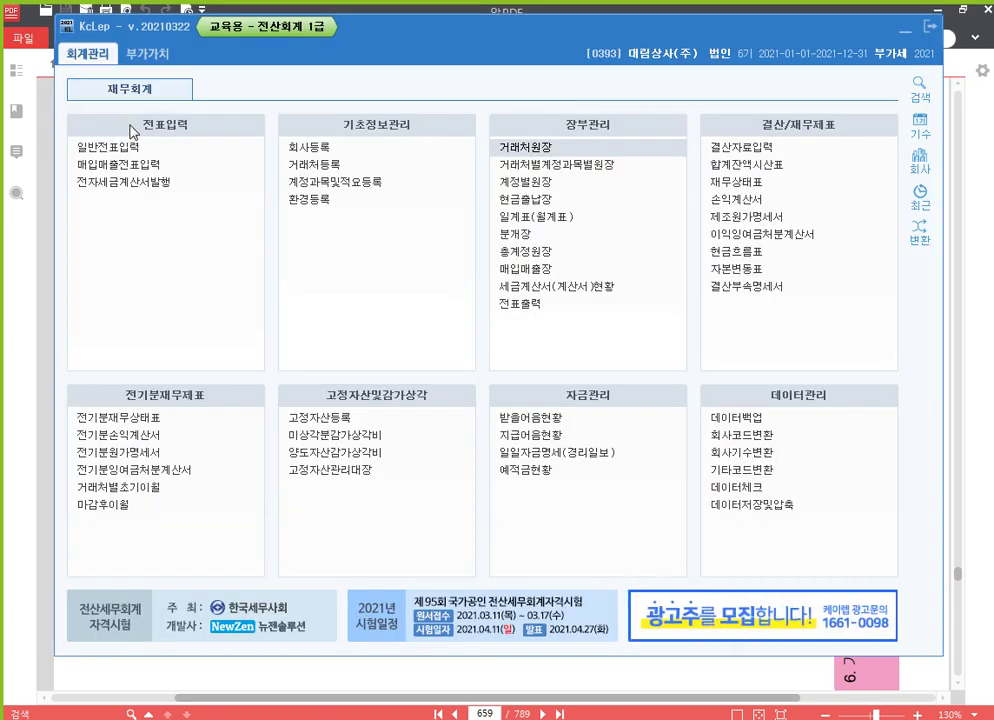
left_click(145, 53)
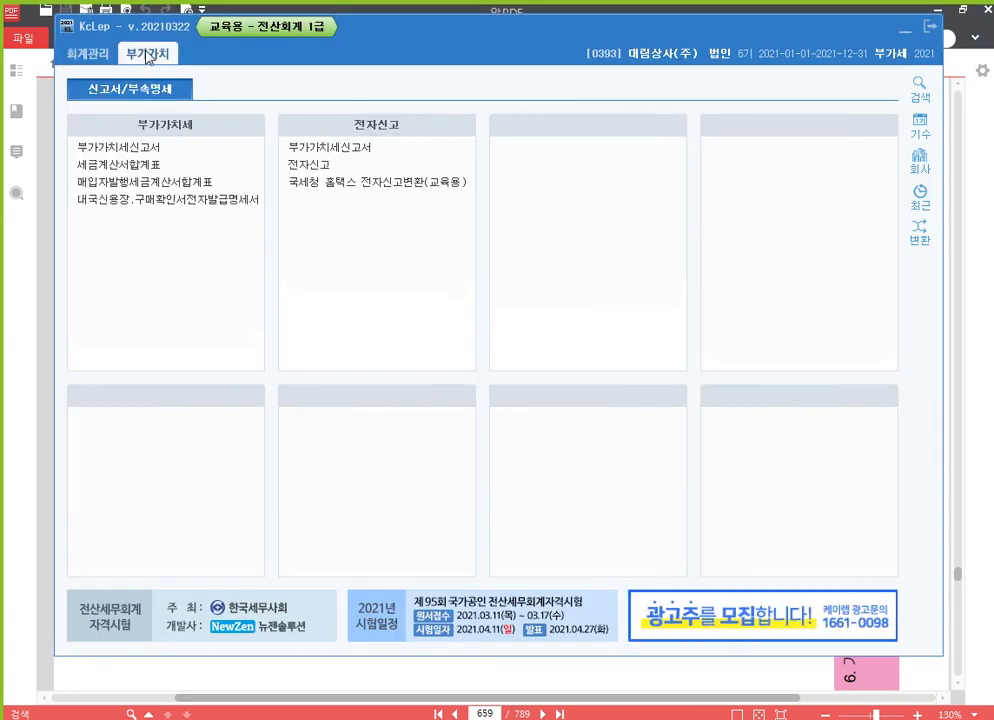
left_click(162, 164)
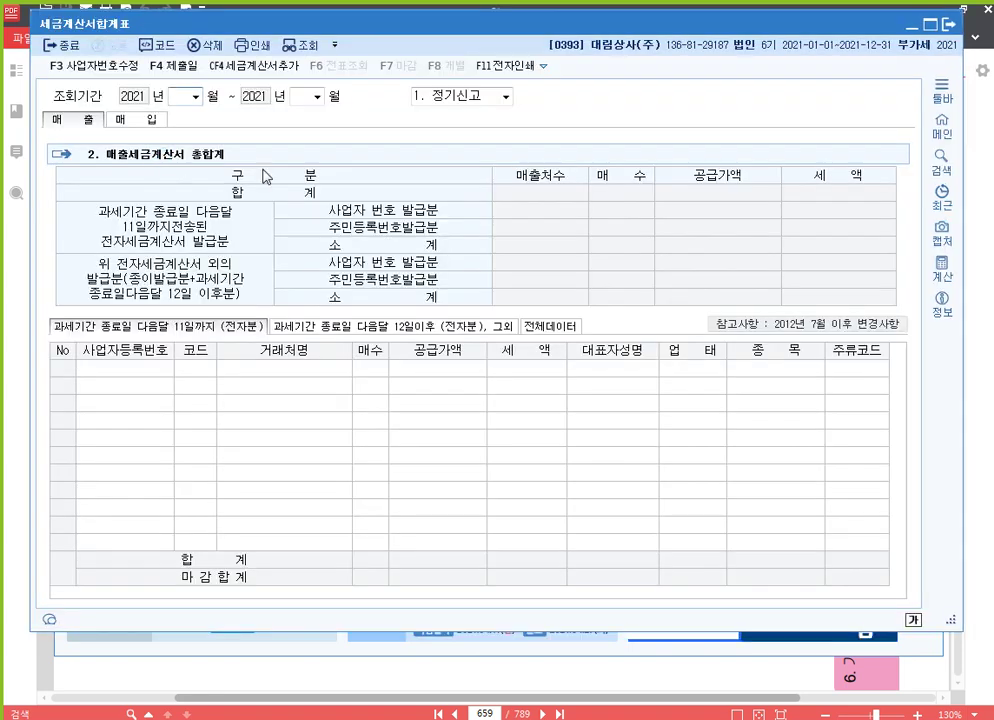
Query the 매출 세금계산서합계표 for 4월 to 6월, 2021, and check its 주민등록번호발급분 공급가액 against question [3] in the PDF.
left_click(980, 330)
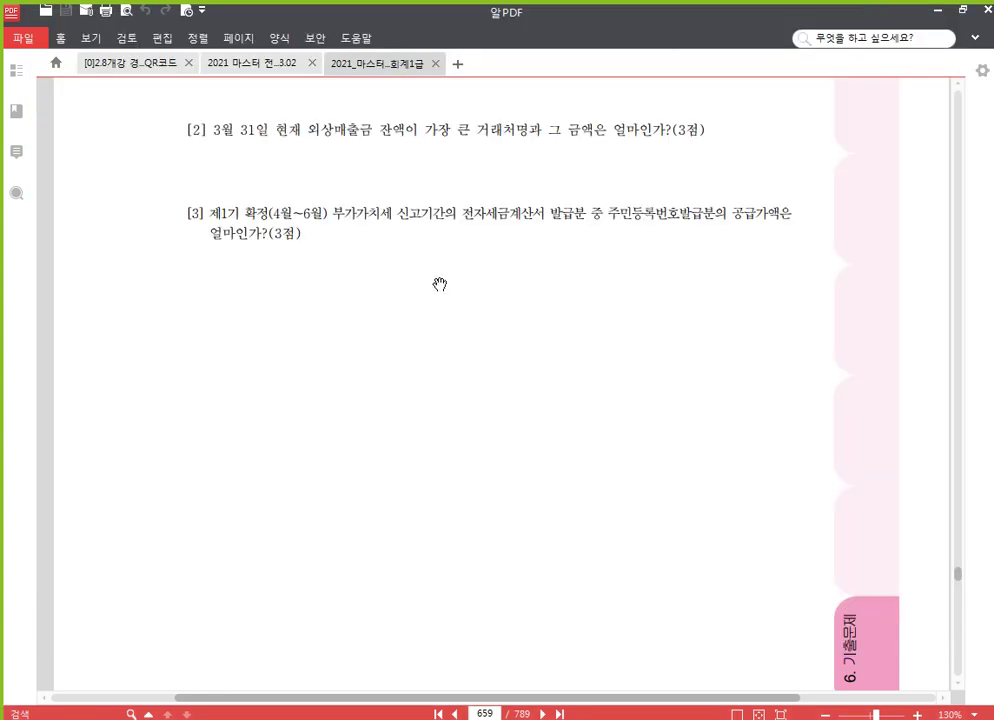
scroll(379, 328, "down", 1)
scroll(419, 515, "up", 1)
key("alt+Tab")
type("4")
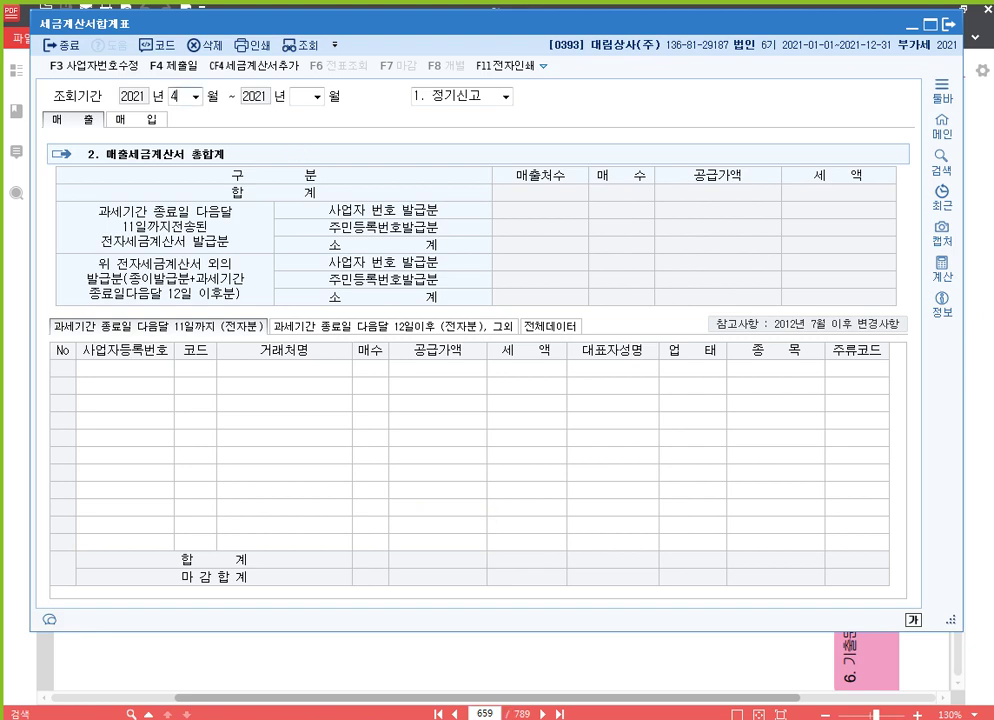
key("Return")
type("6")
key("Return")
key("Return")
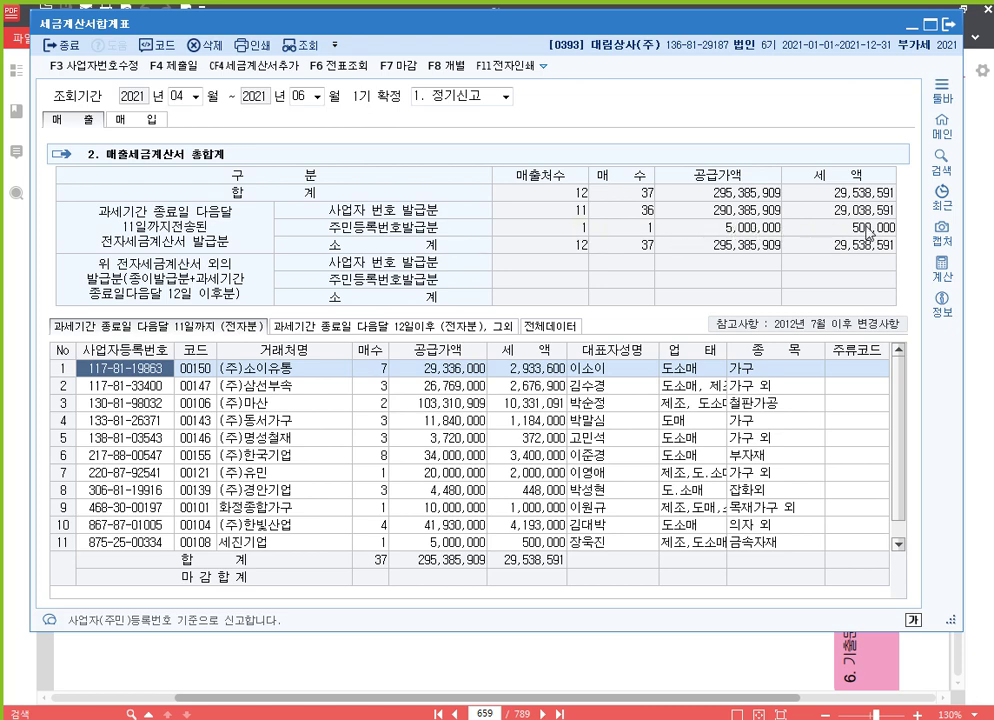
key("alt+Tab")
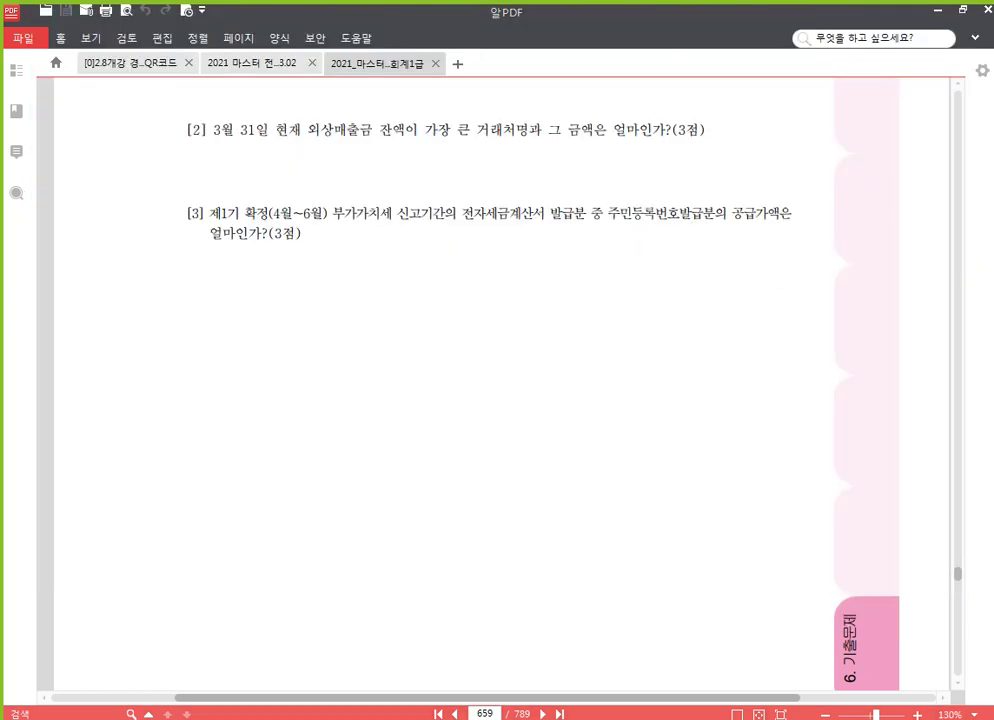
key("alt+Tab")
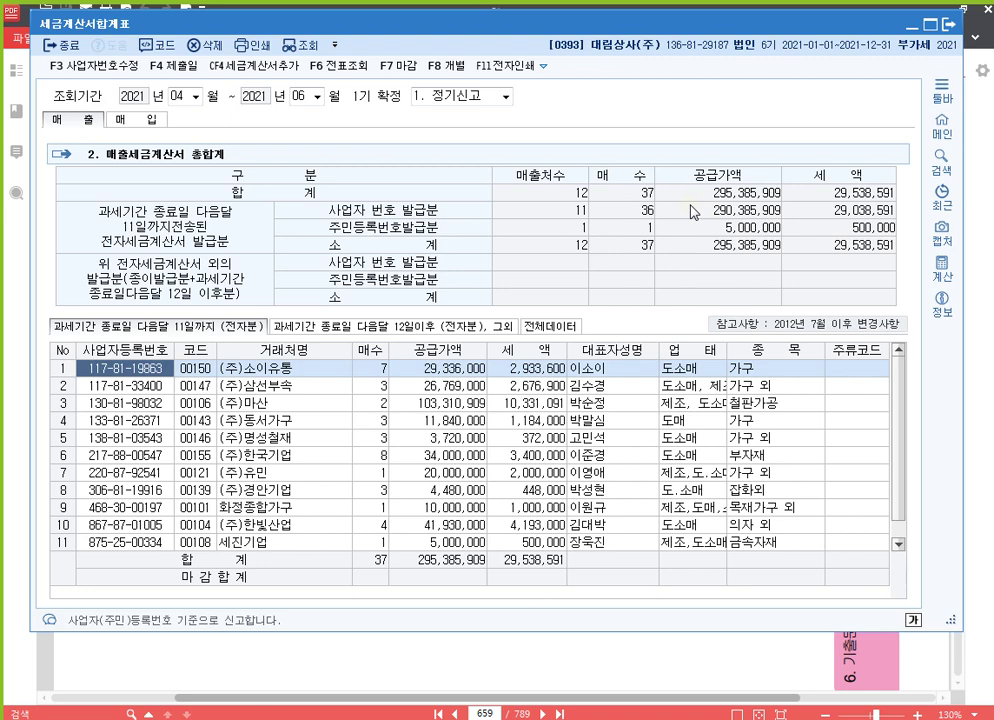
Close the 세금계산서합계표 and find the preceding exam's 문제6 on page 650 of the PDF.
left_click(951, 27)
scroll(604, 350, "up", 5)
scroll(599, 338, "up", 20)
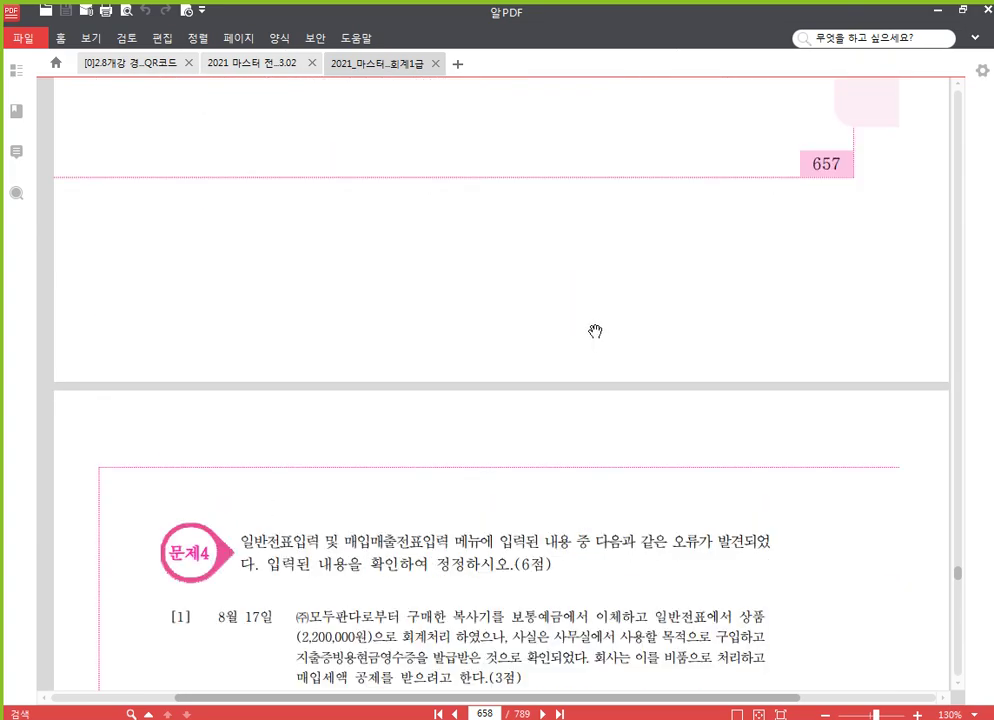
scroll(590, 348, "up", 10)
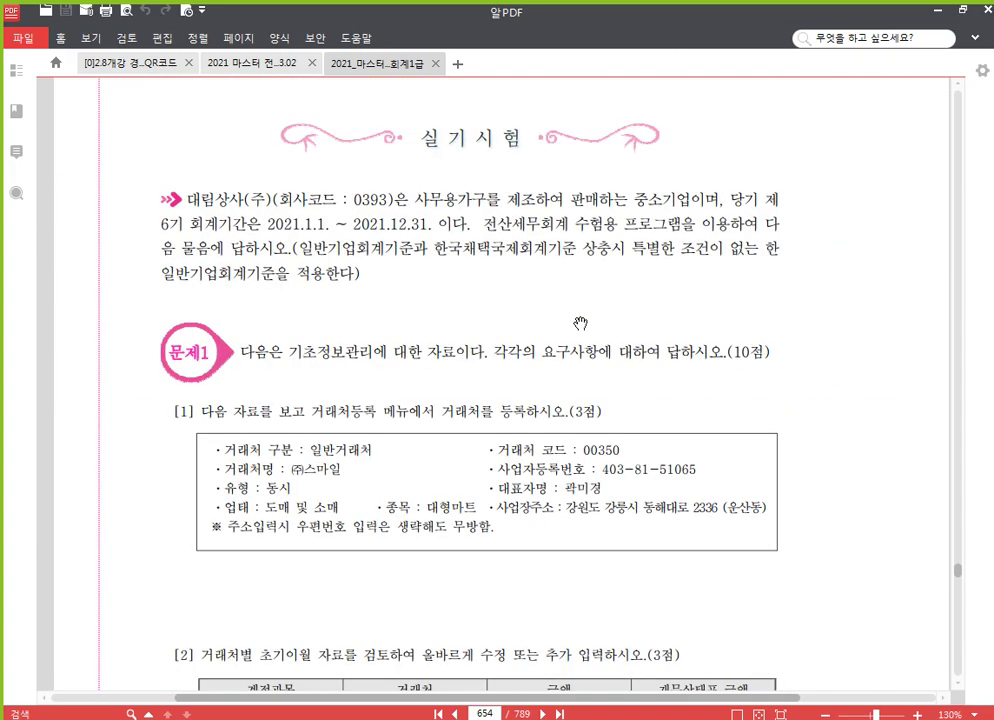
scroll(580, 349, "up", 20)
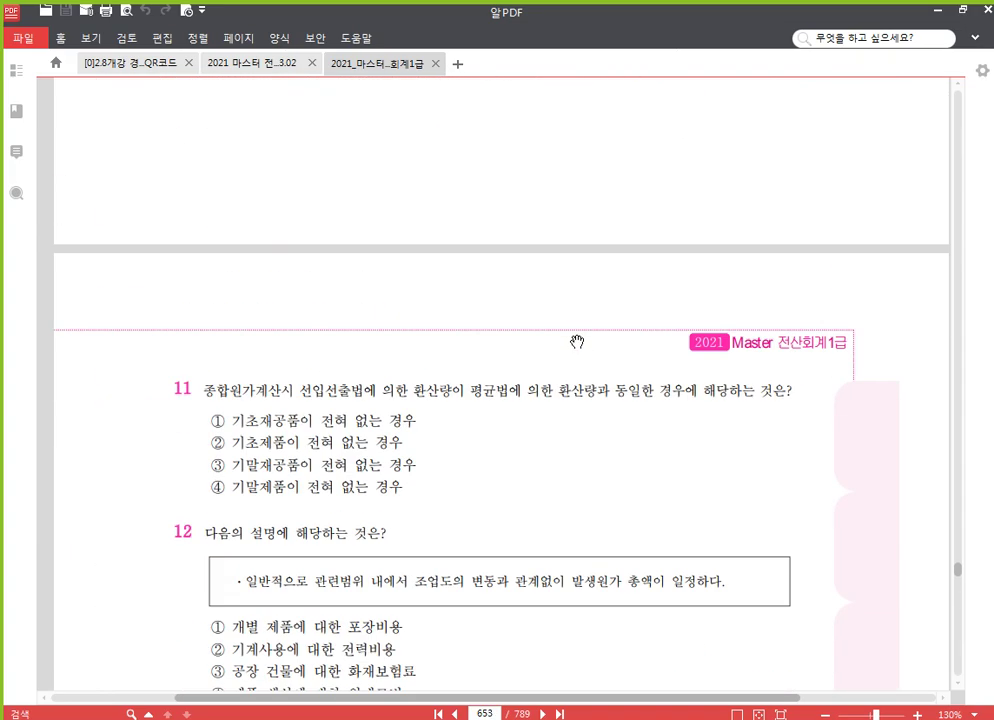
scroll(577, 326, "up", 20)
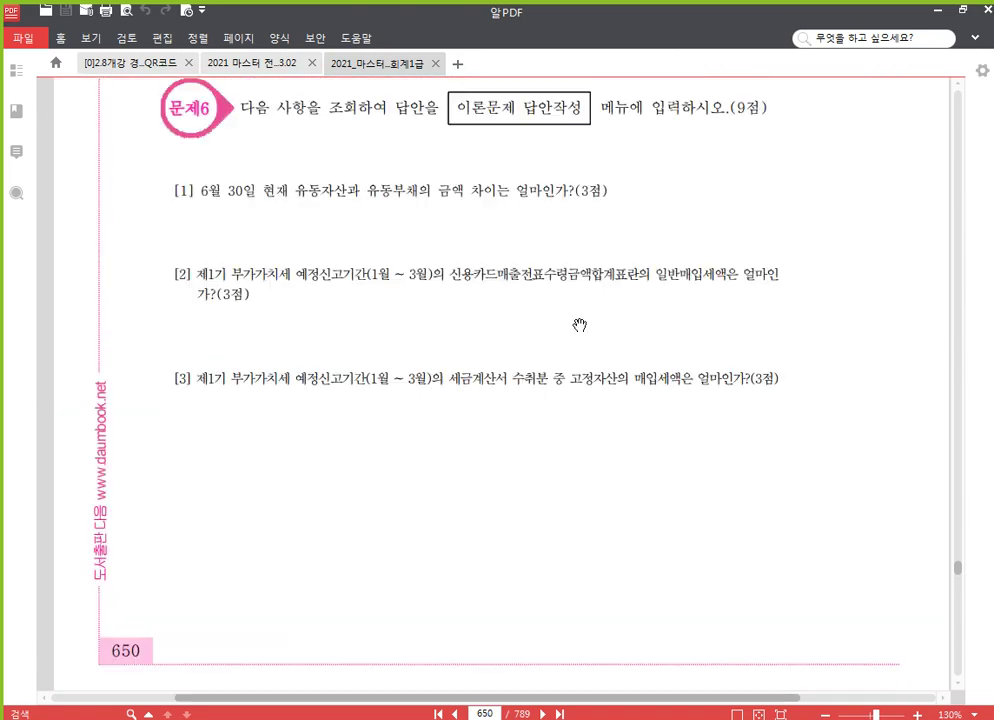
scroll(580, 322, "down", 3)
Change the company in KcLep to 호수패션(주) with code 392.
left_click(443, 719)
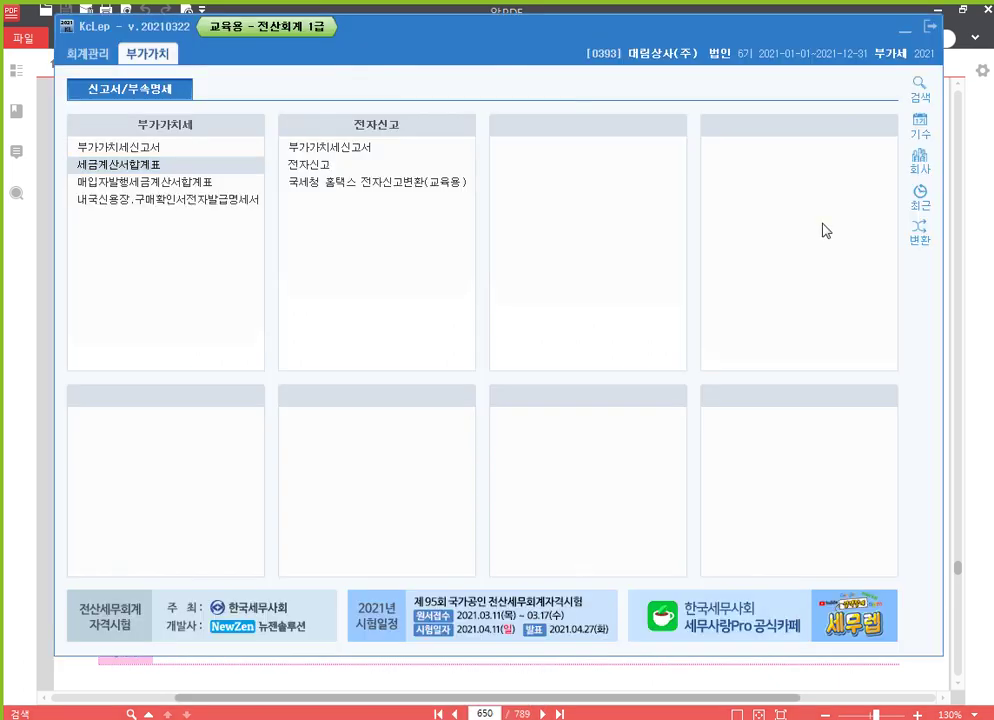
left_click(921, 163)
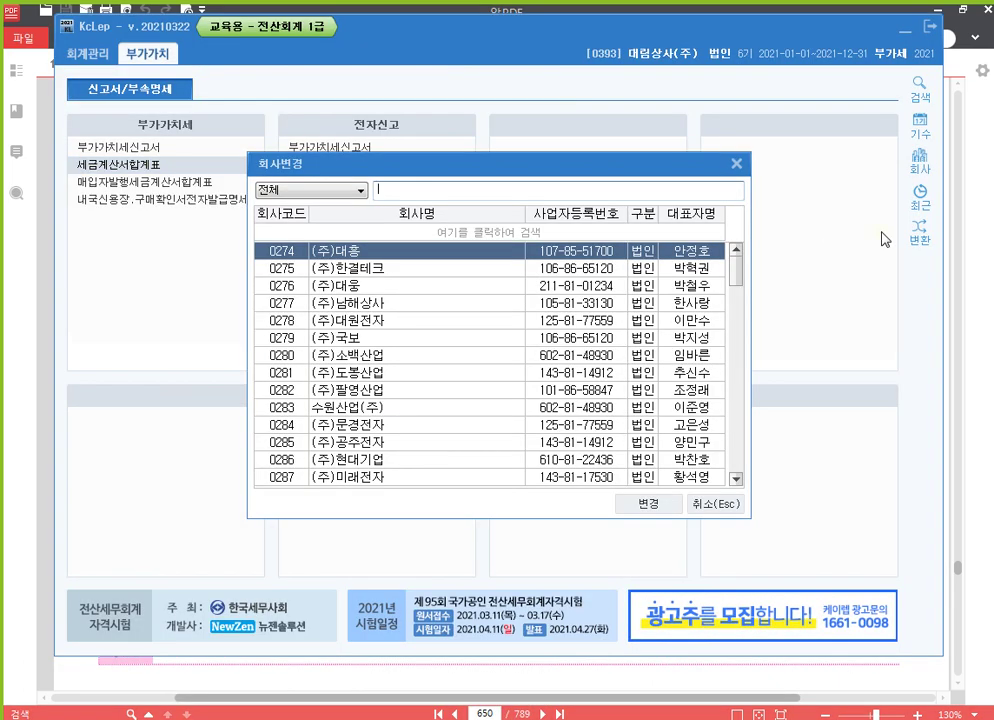
type("392")
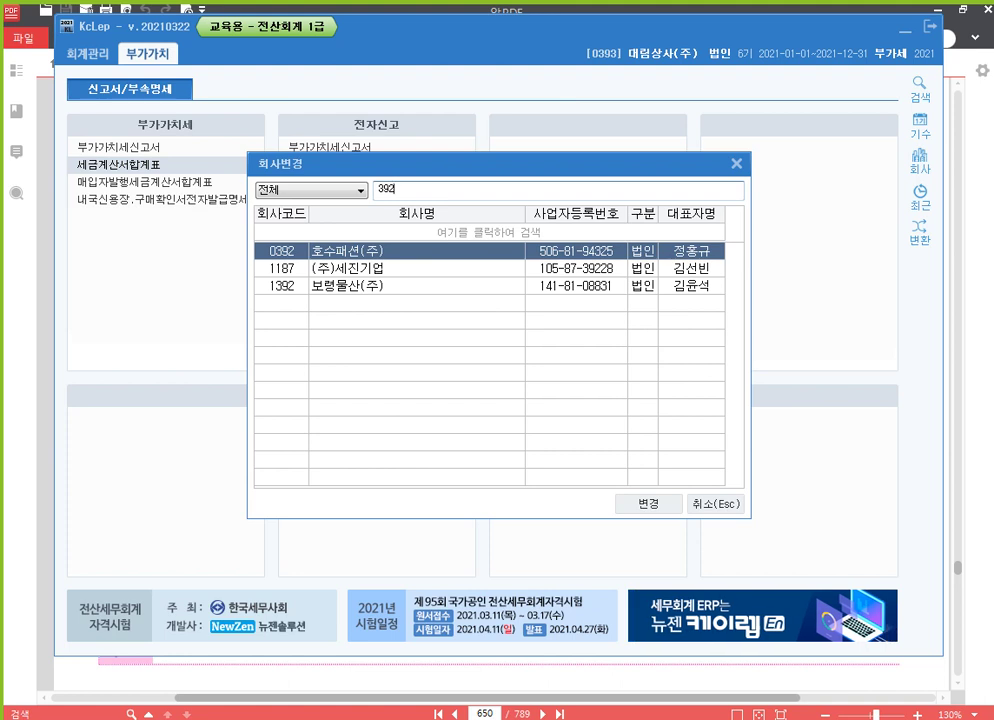
key("Return")
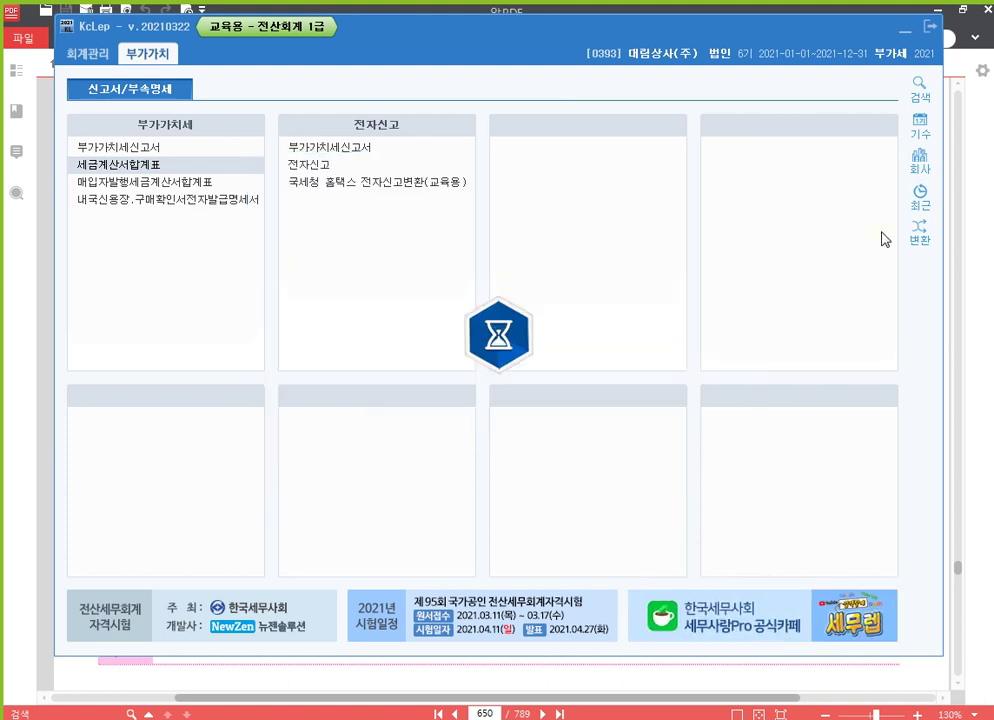
Read question [1] on page 650 of the PDF, then open the 재무상태표 in KcLep.
left_click(984, 346)
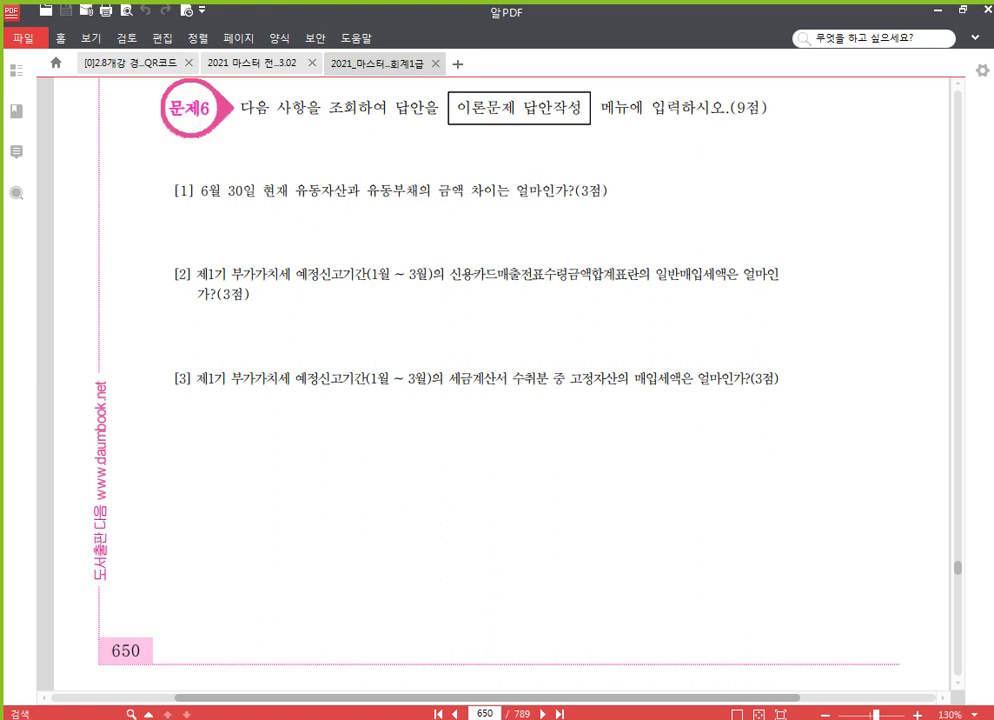
key("alt+Tab")
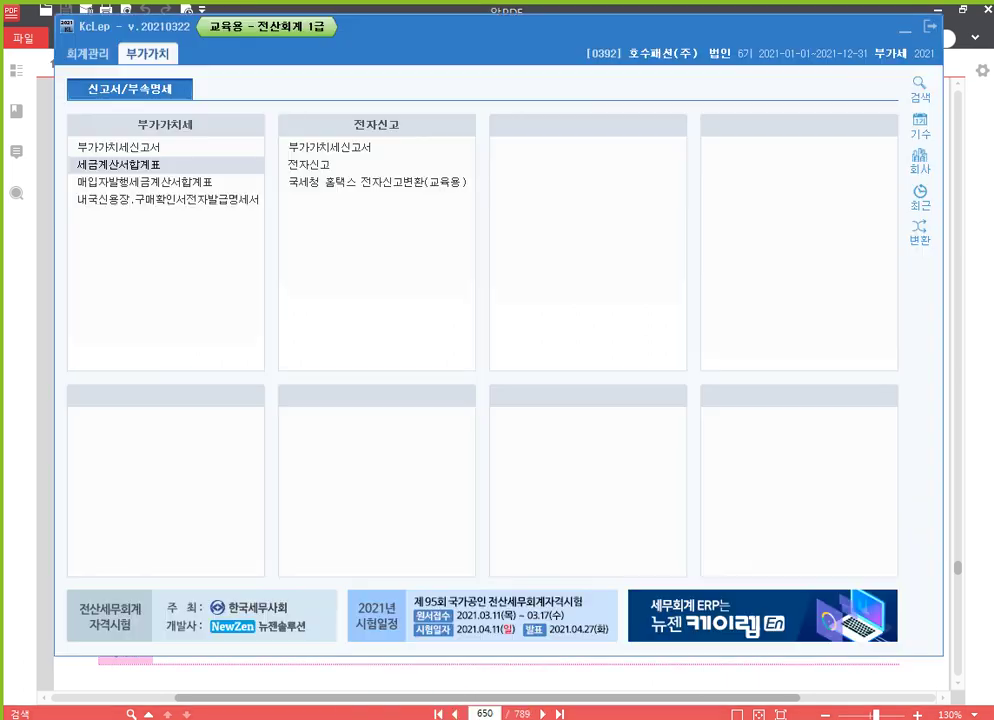
left_click(80, 50)
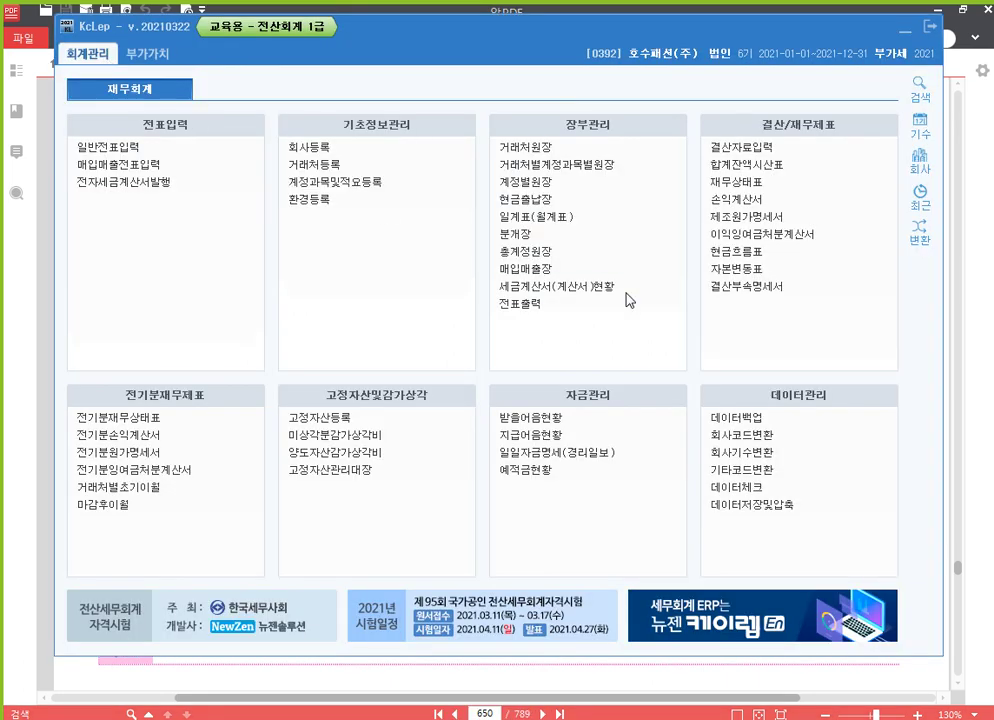
left_click(745, 182)
left_click_drag(429, 68, 425, 41)
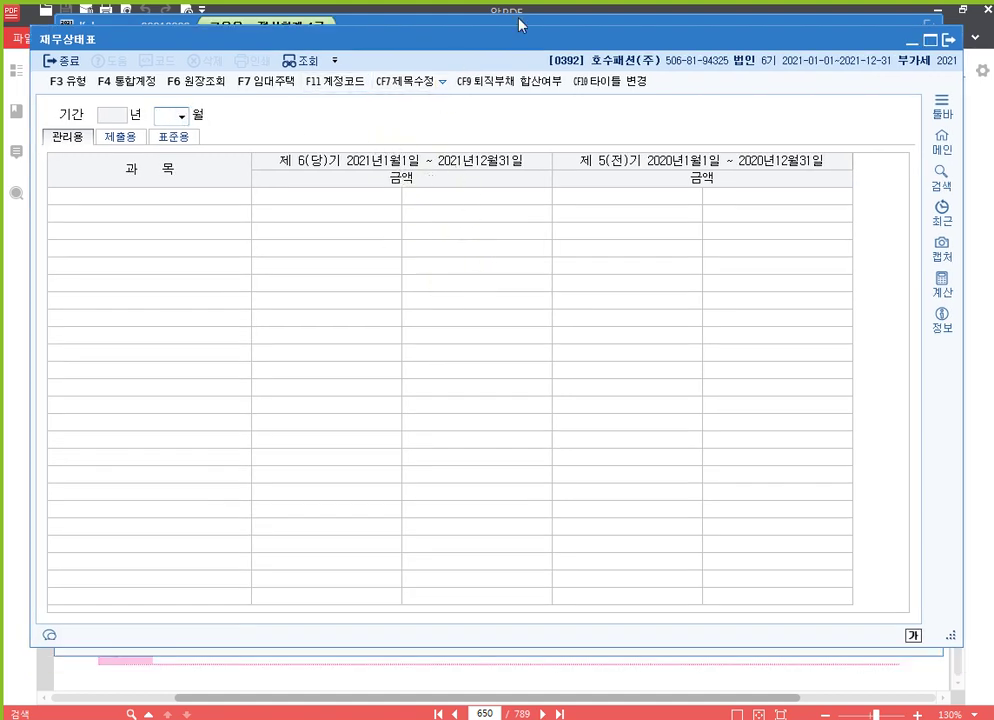
Query the 재무상태표 for 6월 2021 and compare it with question [1] in the PDF.
left_click(985, 205)
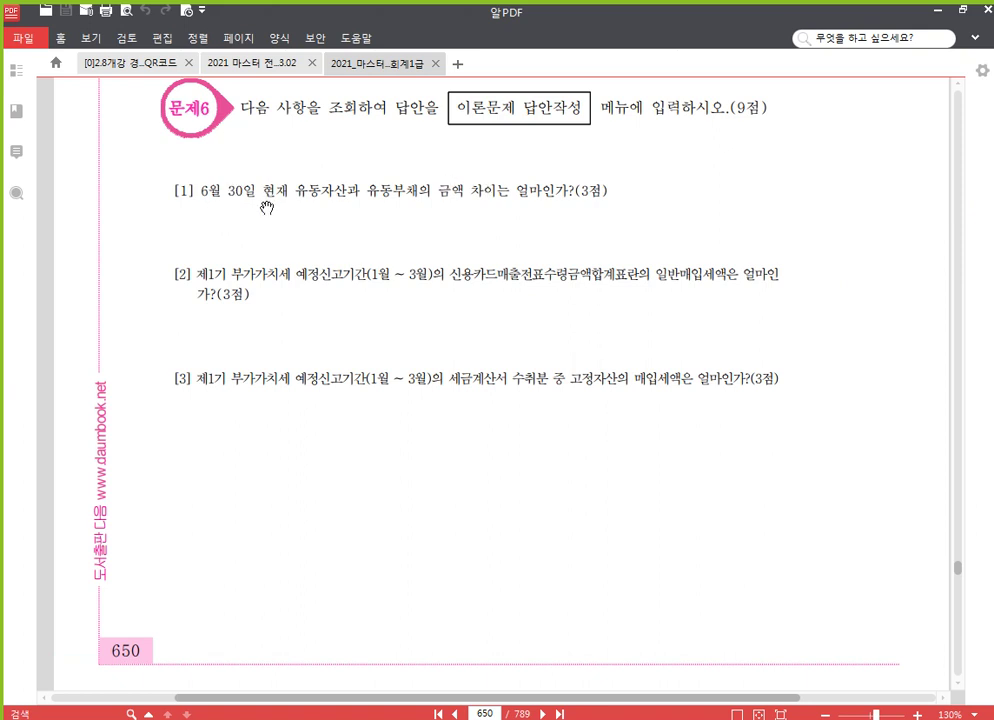
left_click(508, 718)
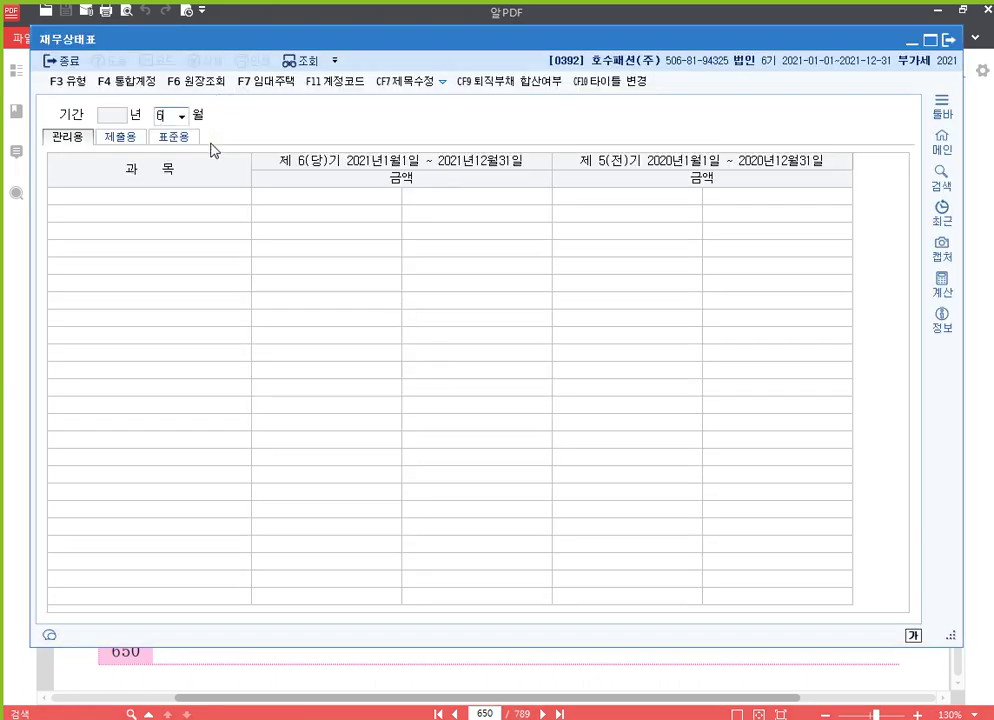
key("Return")
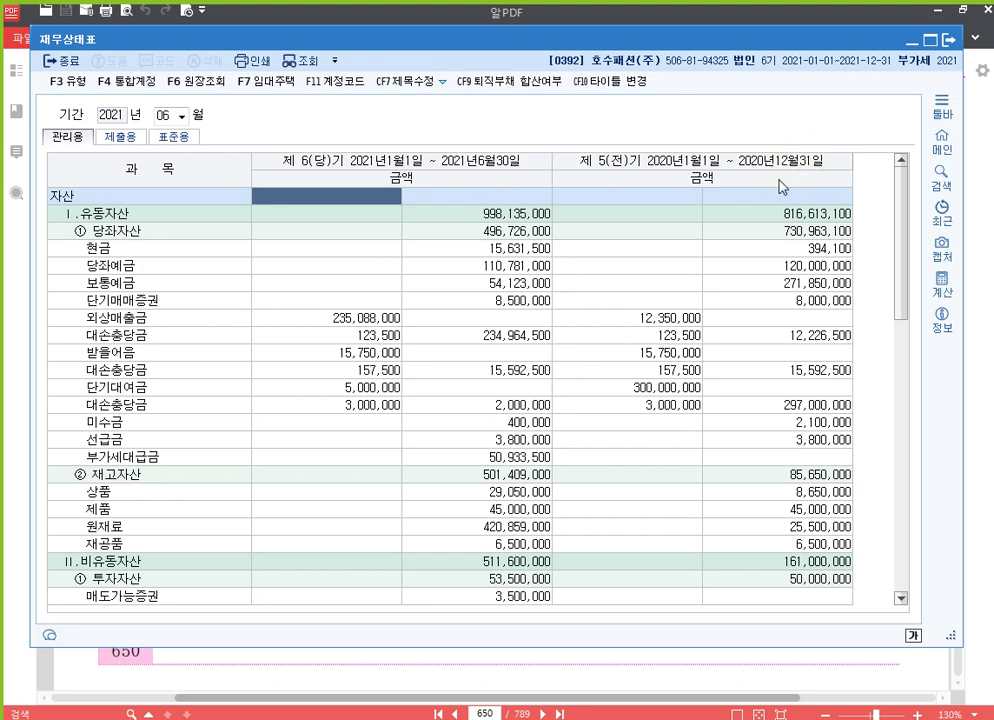
left_click(985, 287)
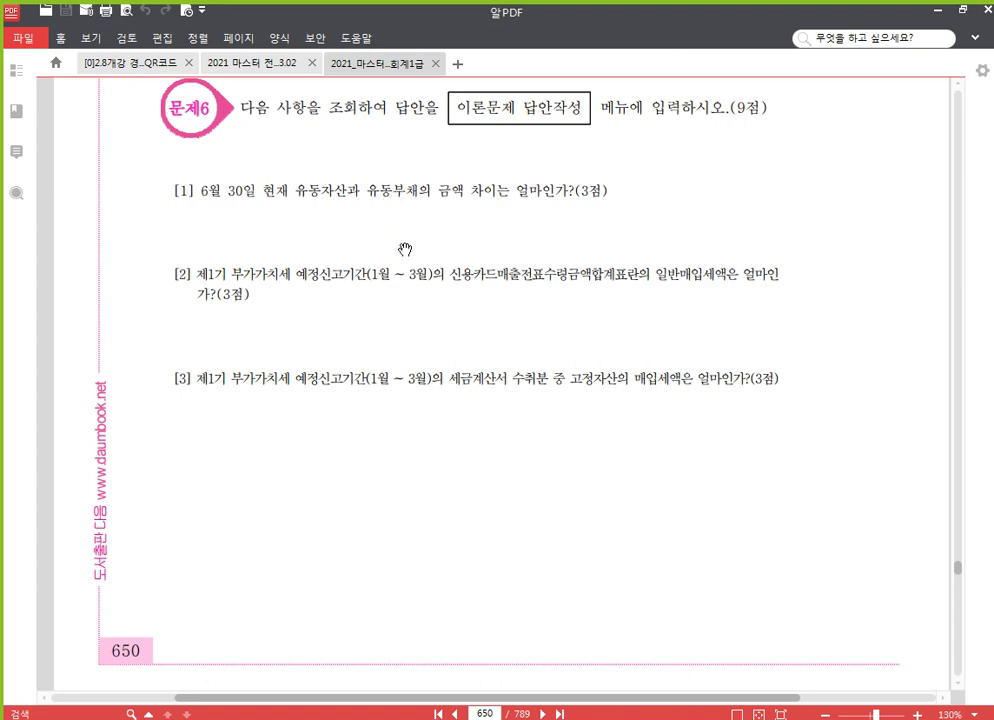
left_click(482, 630)
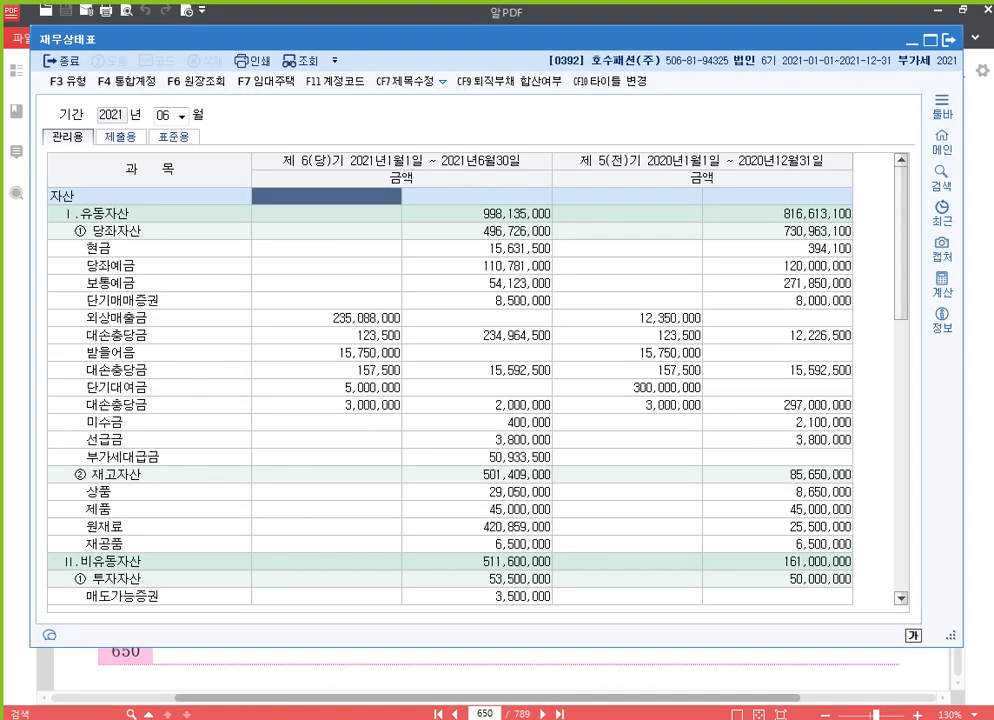
Bring up the calculator beside the 재무상태표, enter the 유동자산 amount 998,135,000, and set the second row to subtraction.
left_click(942, 283)
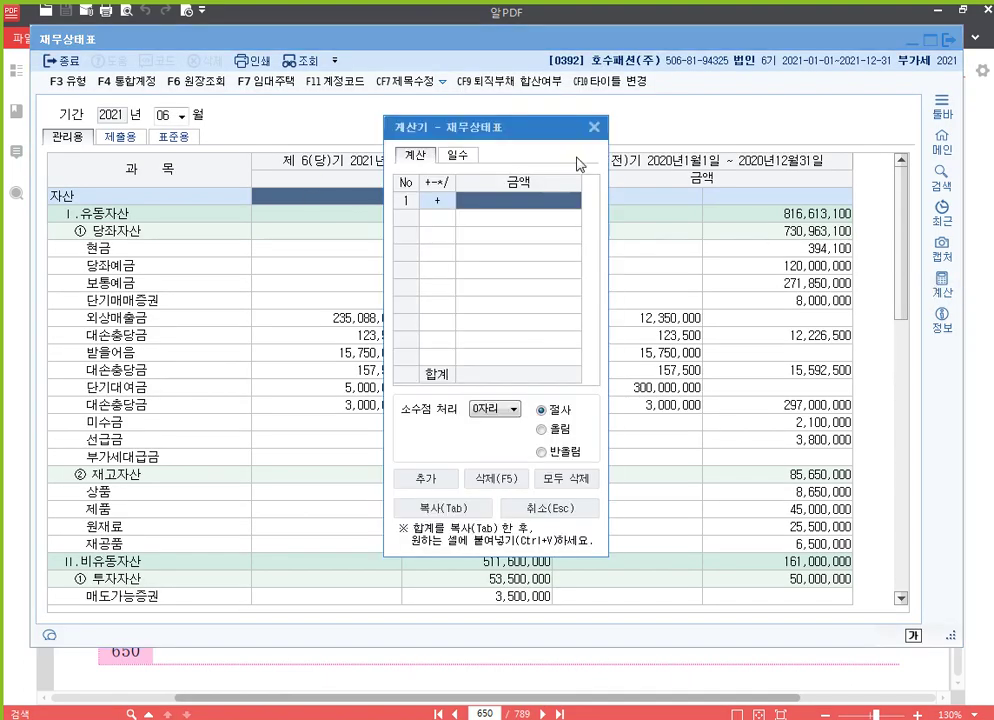
left_click_drag(466, 133, 679, 132)
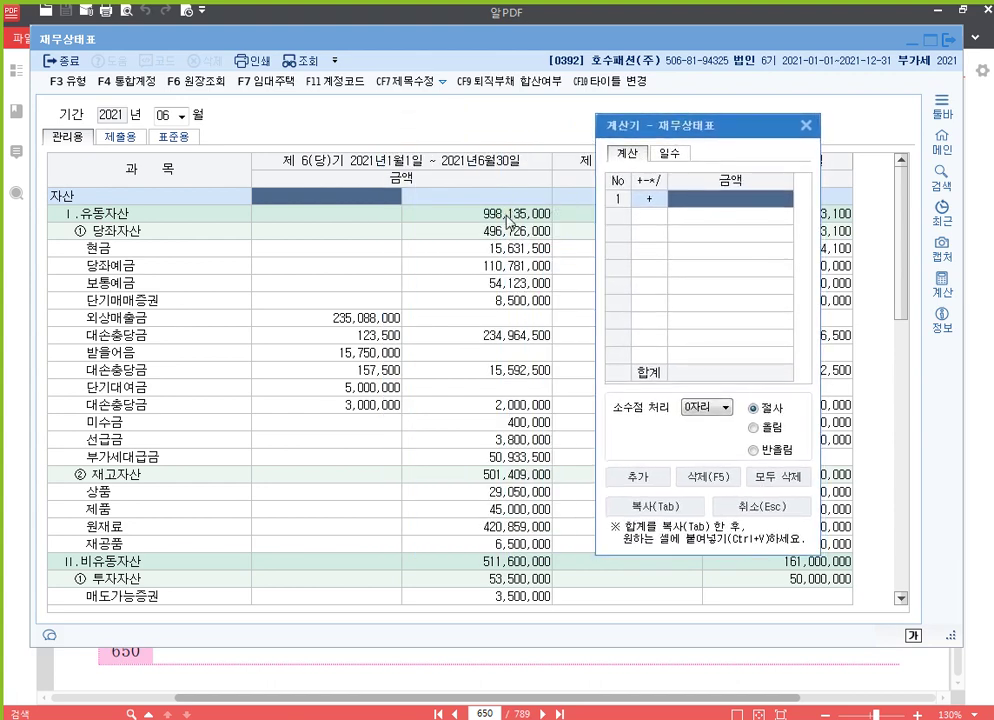
left_click(480, 213)
left_click(750, 200)
type("998,135,000")
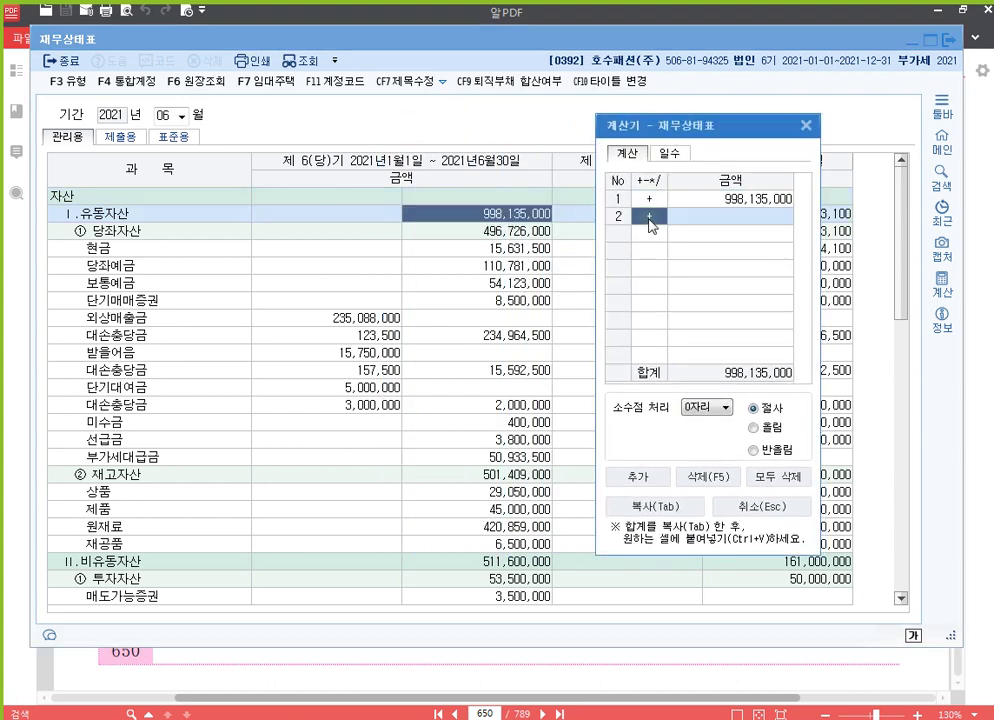
type("-")
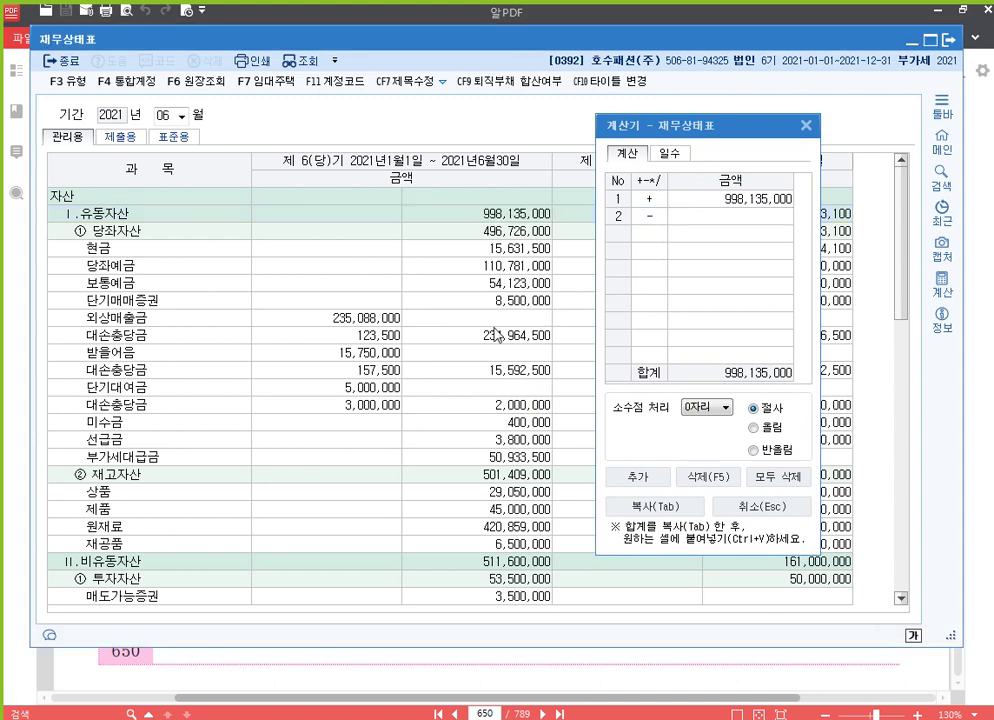
Subtract the current-period 유동부채 amount 417,651,375 in the calculator, then close the calculator.
left_click(493, 335)
scroll(490, 355, "down", 9)
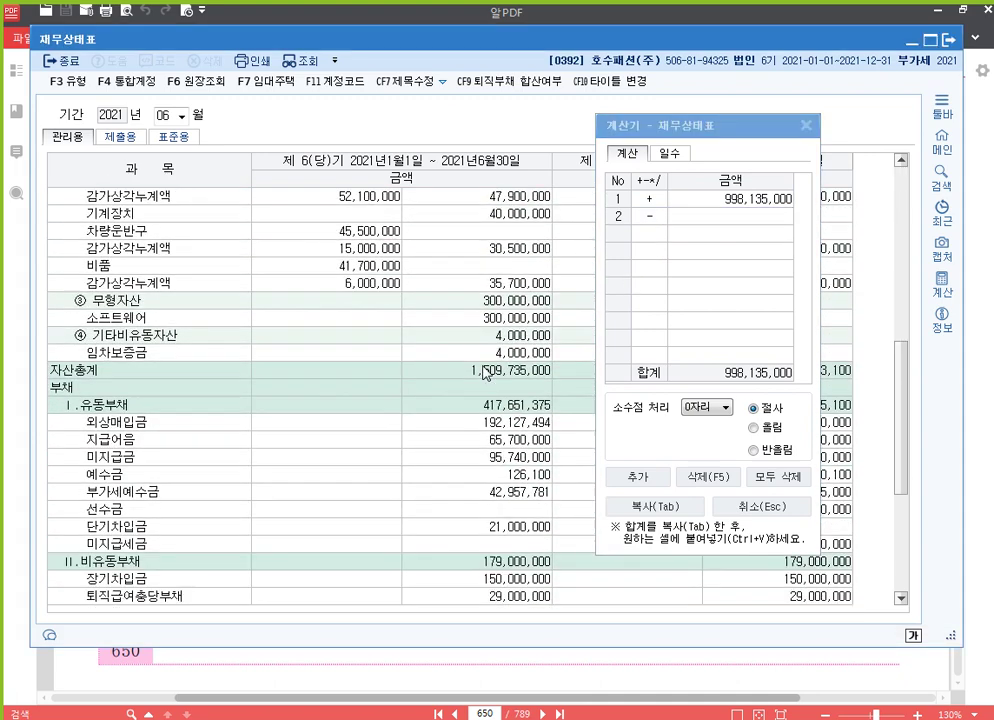
scroll(485, 372, "down", 2)
left_click(478, 300)
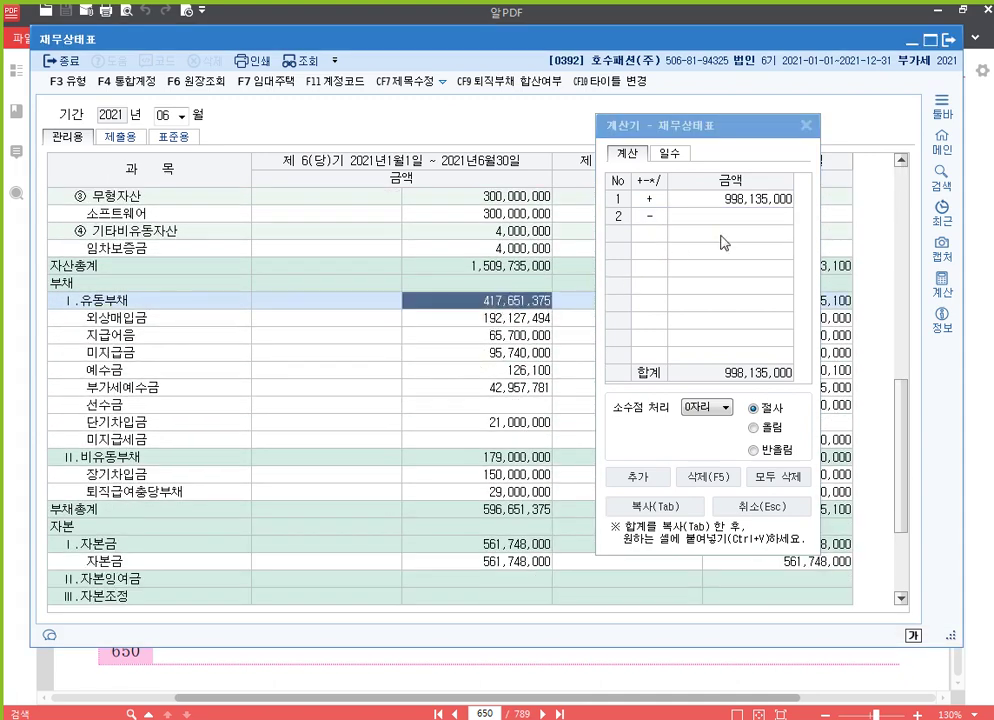
left_click(760, 222)
key("Return")
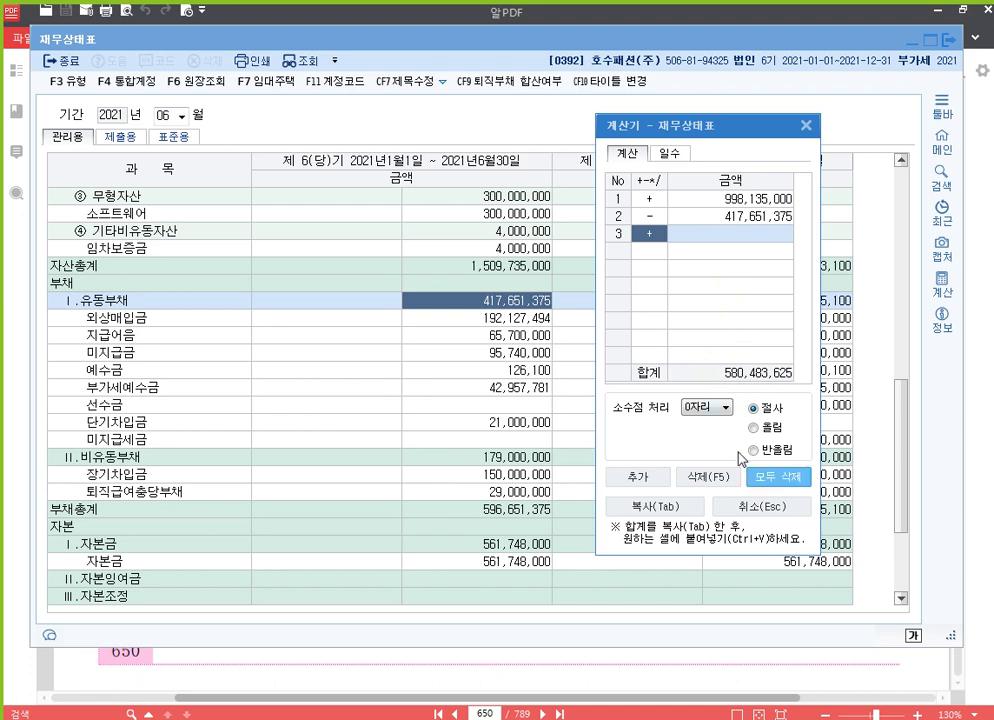
left_click(766, 508)
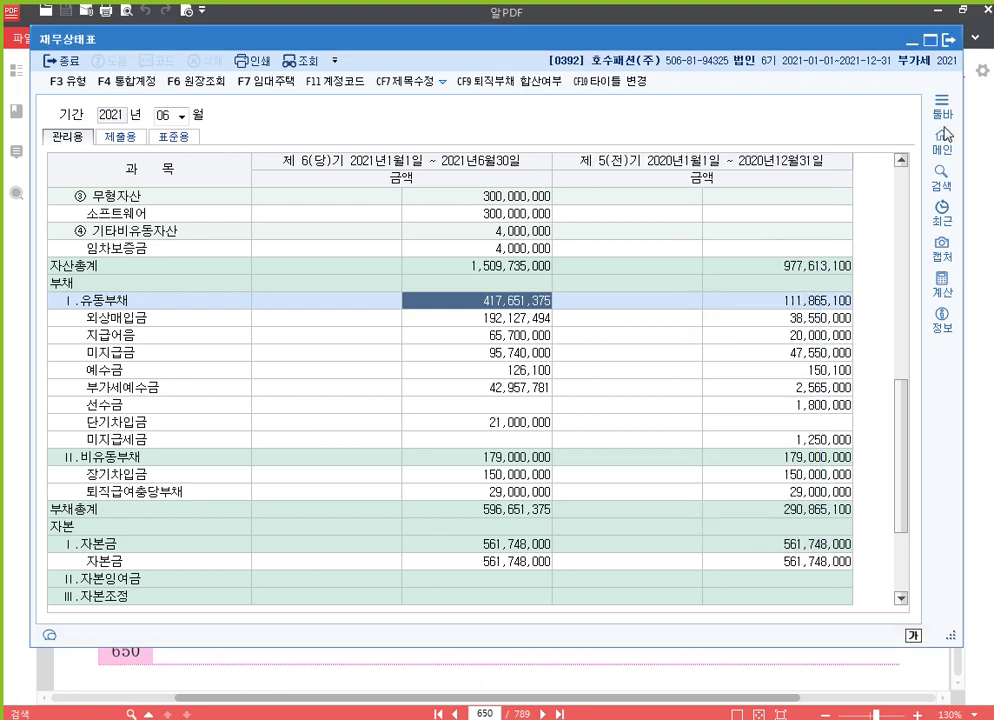
Close the 재무상태표, read question [2] in the PDF, and open the 부가가치세신고서 in KcLep.
left_click(951, 44)
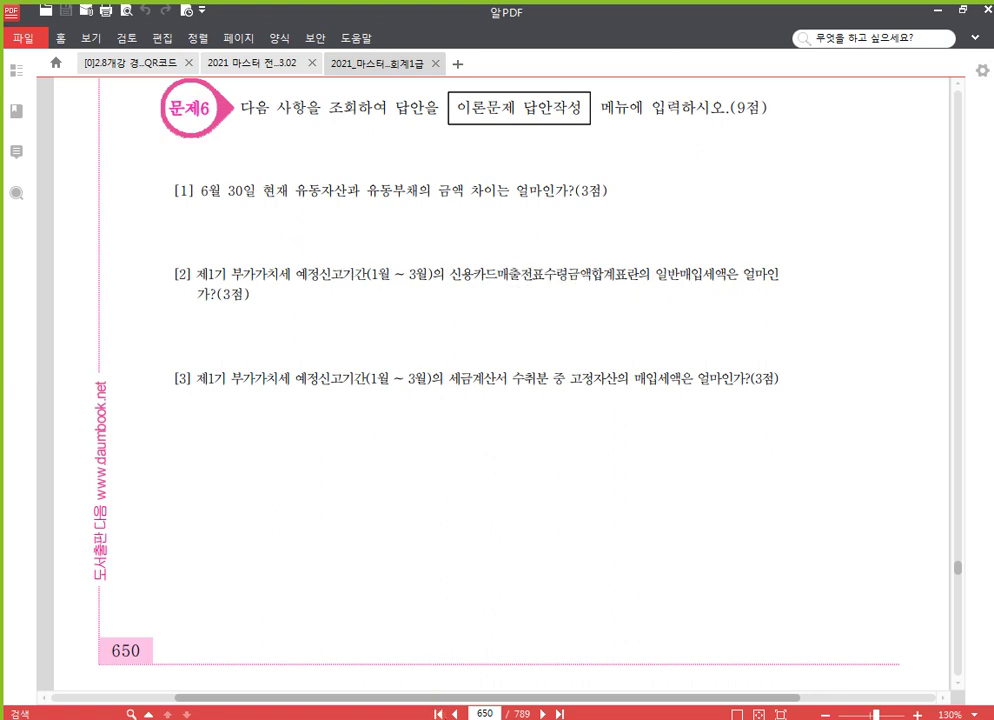
key("alt+Tab")
left_click(150, 54)
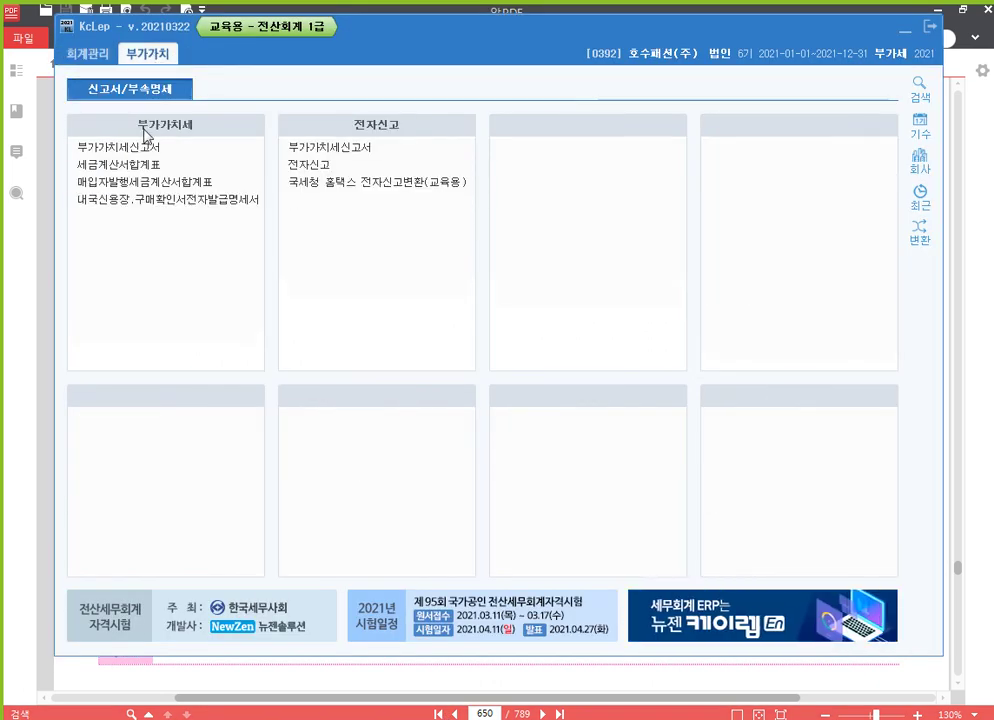
left_click(153, 151)
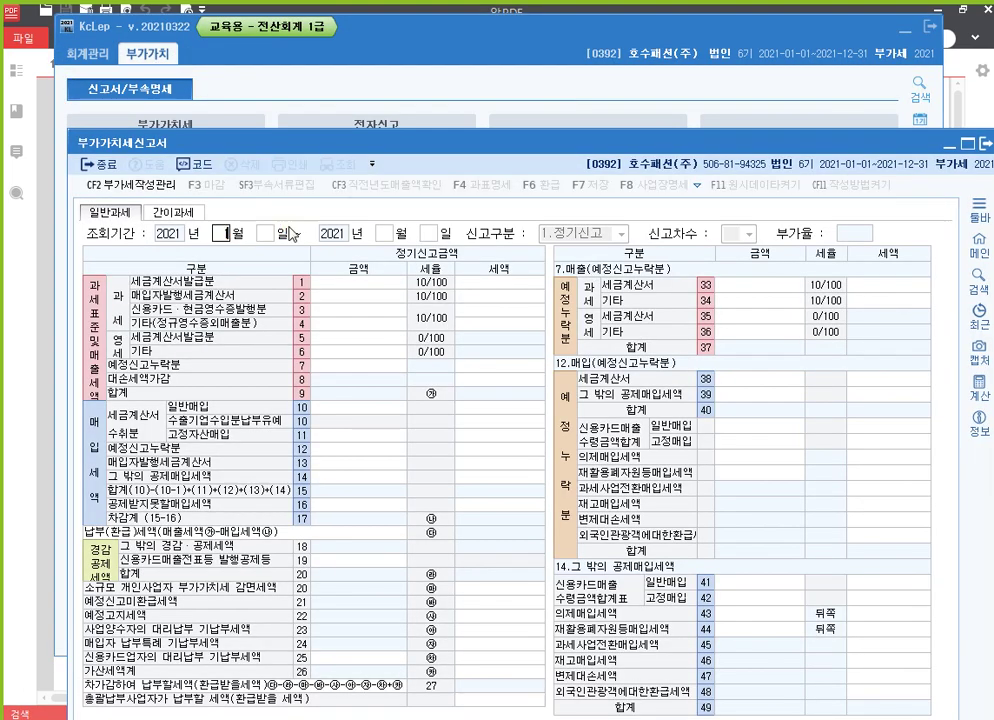
Query the 부가가치세신고서 for 1월 1일 to 3월 31일, 2021, and check the 일반매입 세액 under 신용카드매출 수령금액합계표.
key("Return")
key("Return")
type("3")
key("Return")
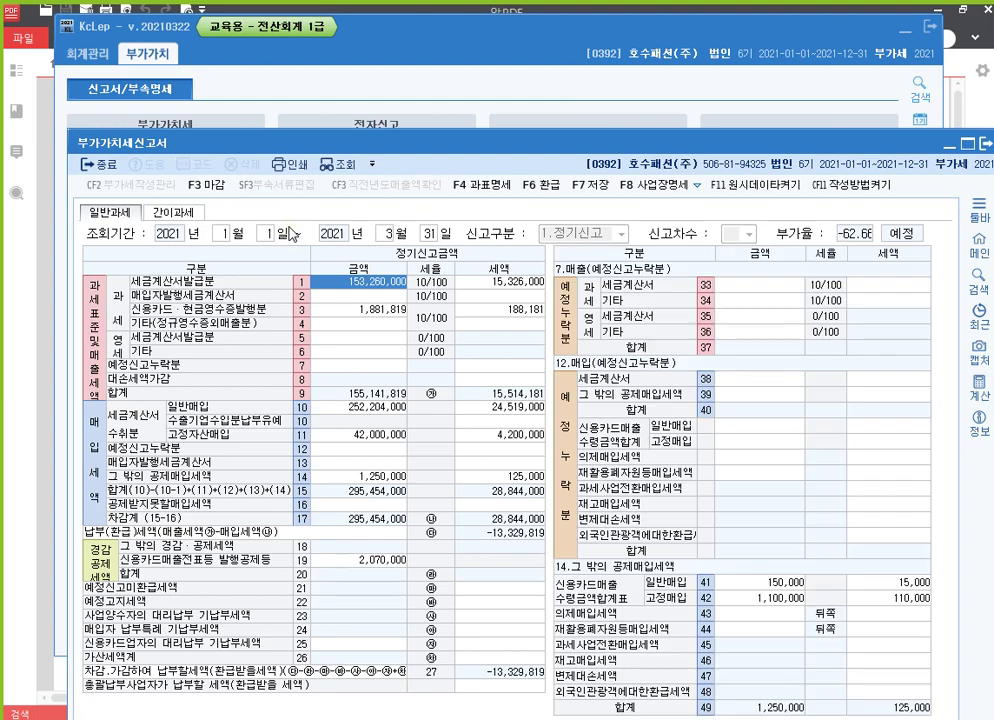
left_click_drag(291, 143, 255, 40)
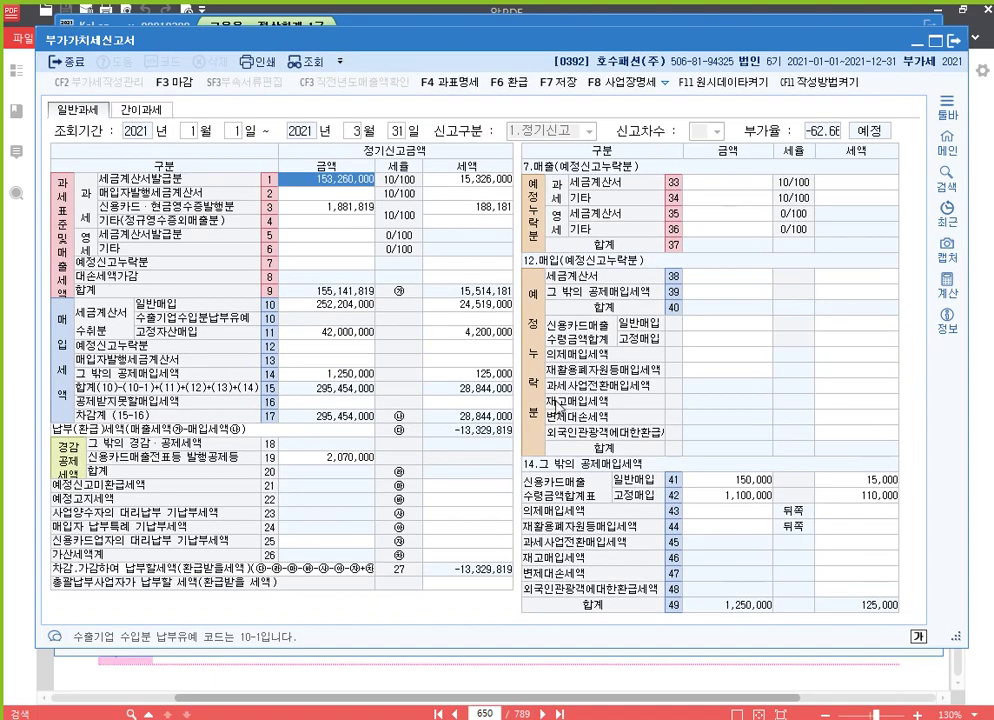
left_click(733, 481)
left_click(866, 484)
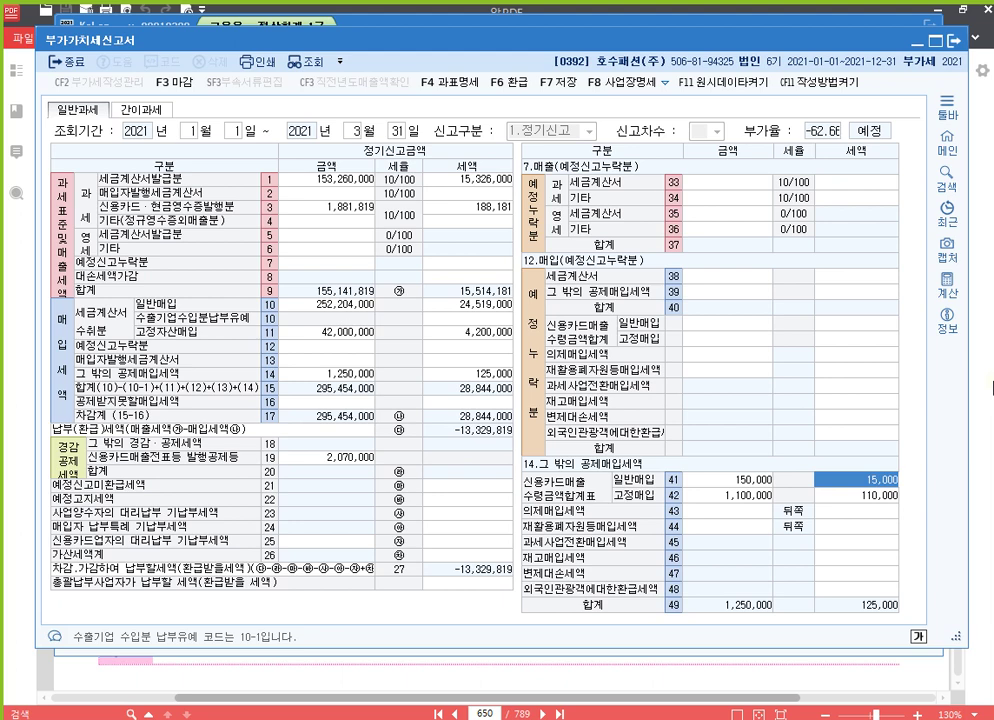
Read question [3] in the PDF and check the 고정자산매입 세액 under 세금계산서 수취분 in the 부가가치세신고서.
left_click(992, 388)
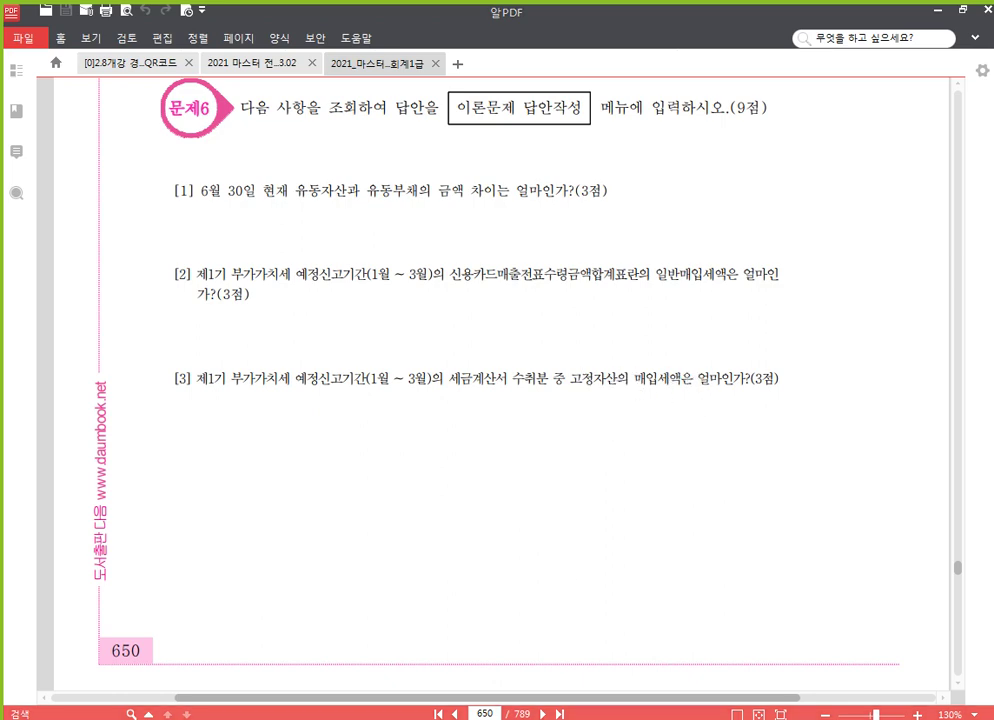
key("alt+Tab")
left_click(480, 333)
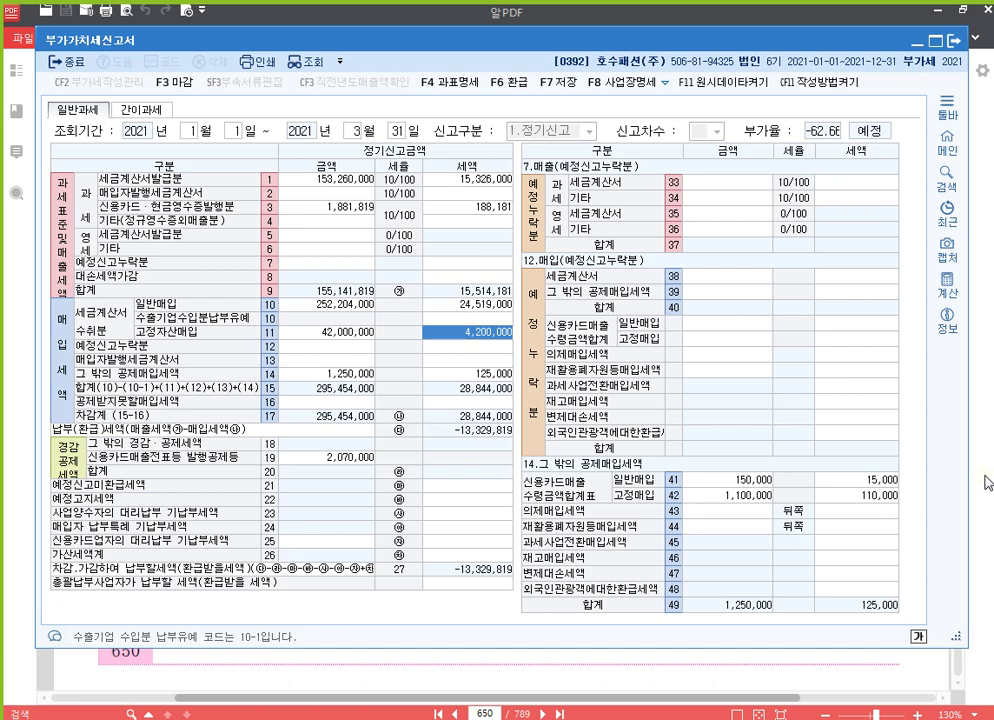
Close the 부가가치세신고서 and find the preceding exam's 문제6 on page 640 of the PDF.
left_click(954, 40)
left_click(590, 370)
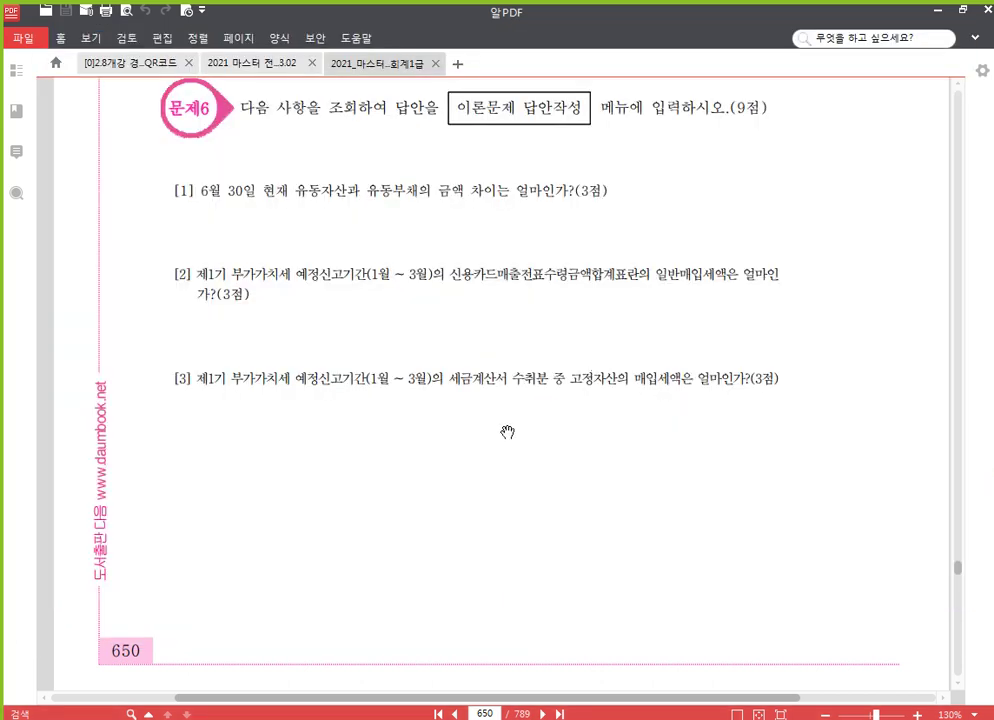
scroll(504, 395, "up", 10)
scroll(519, 389, "up", 20)
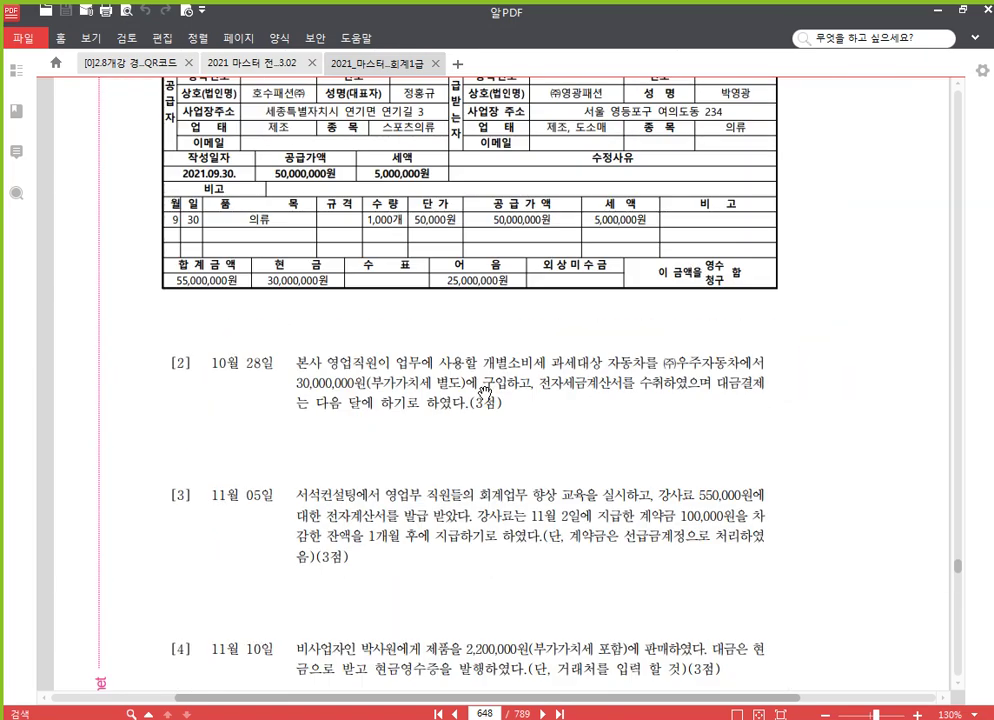
scroll(470, 400, "up", 10)
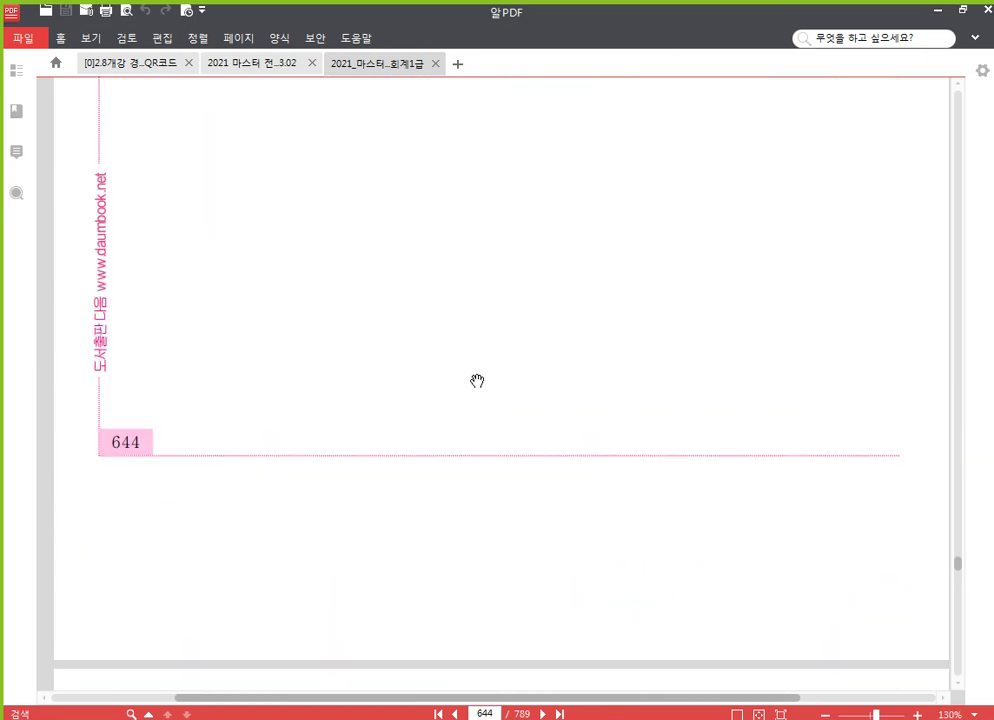
scroll(465, 382, "up", 12)
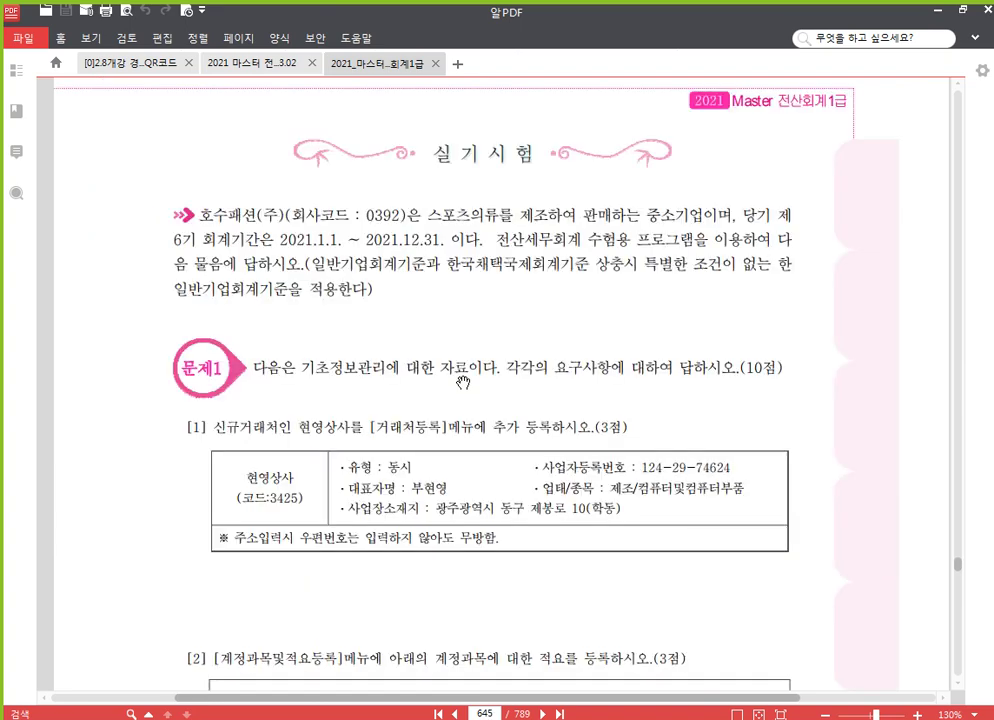
scroll(473, 370, "up", 15)
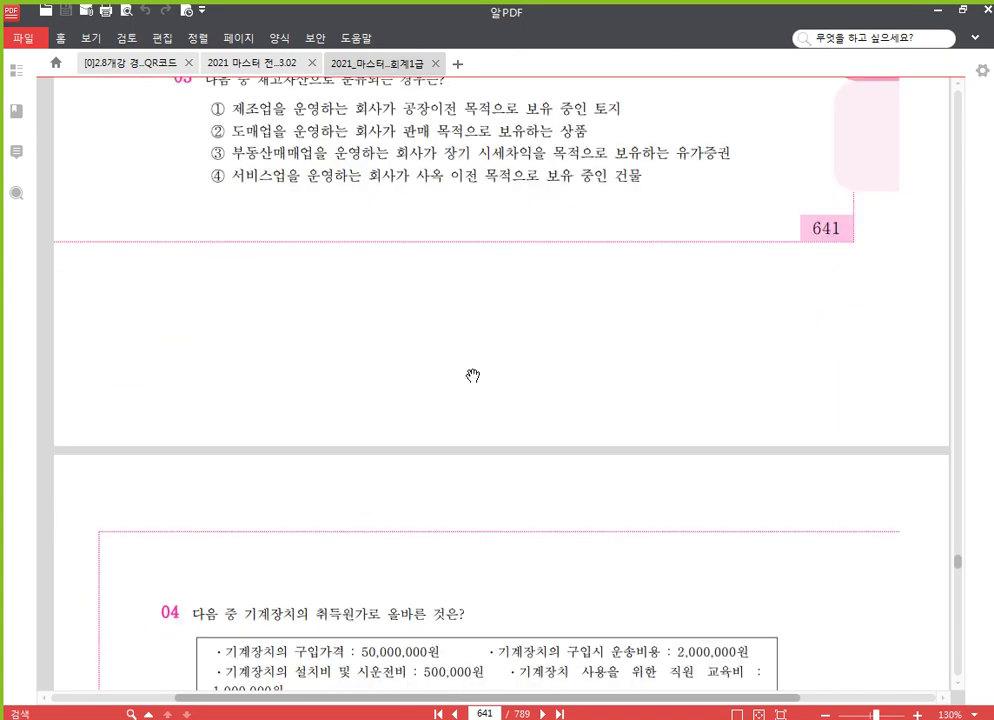
scroll(471, 358, "up", 2)
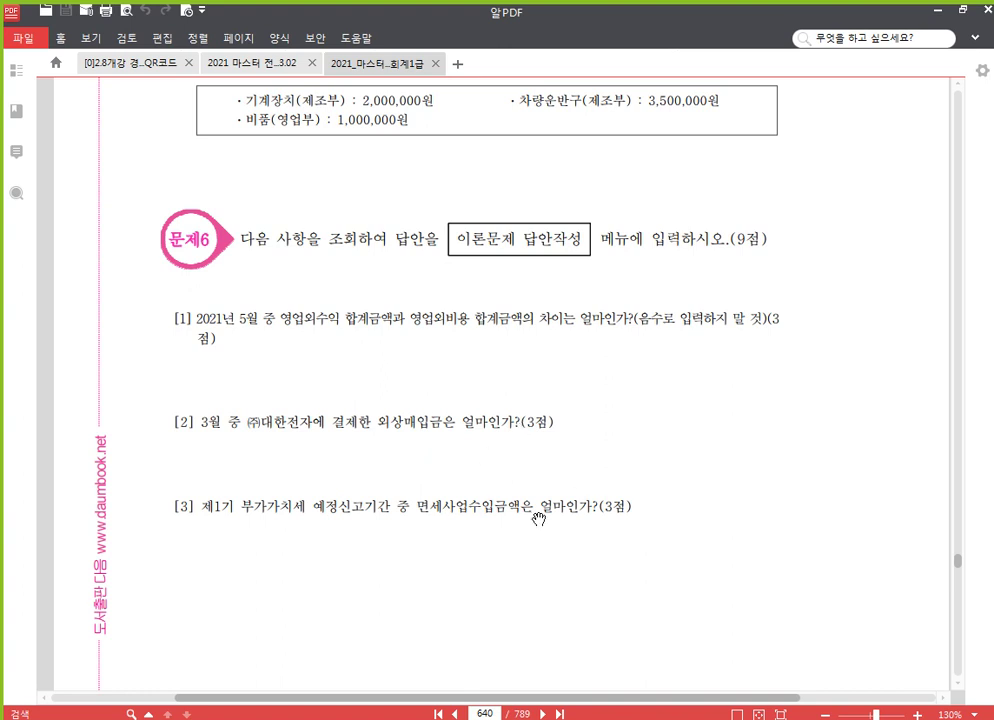
scroll(538, 519, "down", 2)
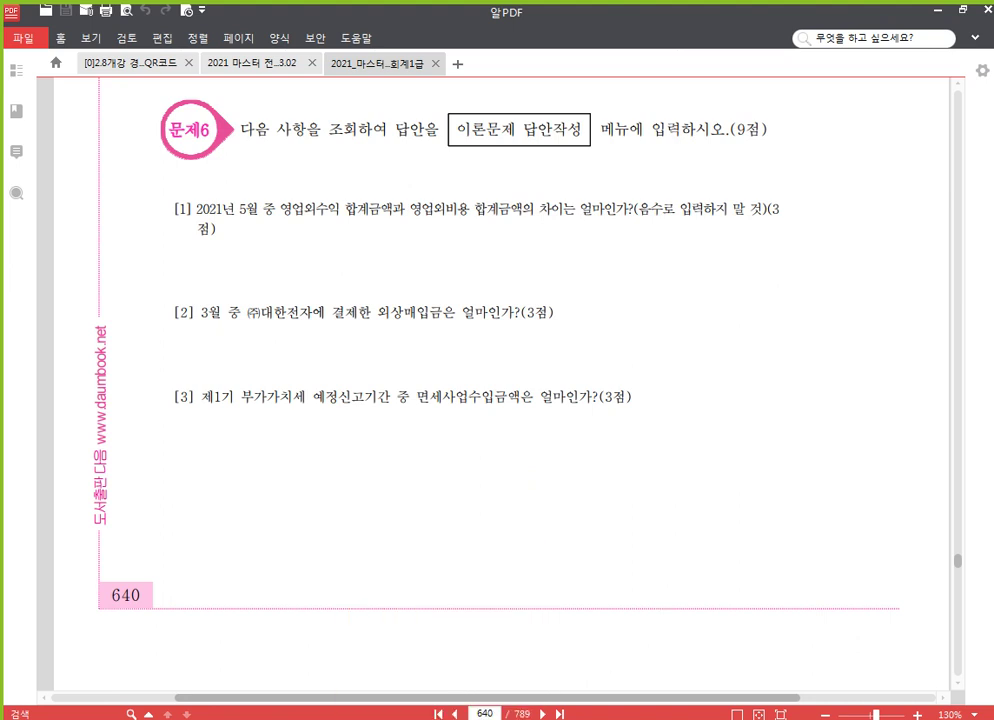
Change the company in KcLep to (주)용문전자 with code 391.
key("alt+Tab")
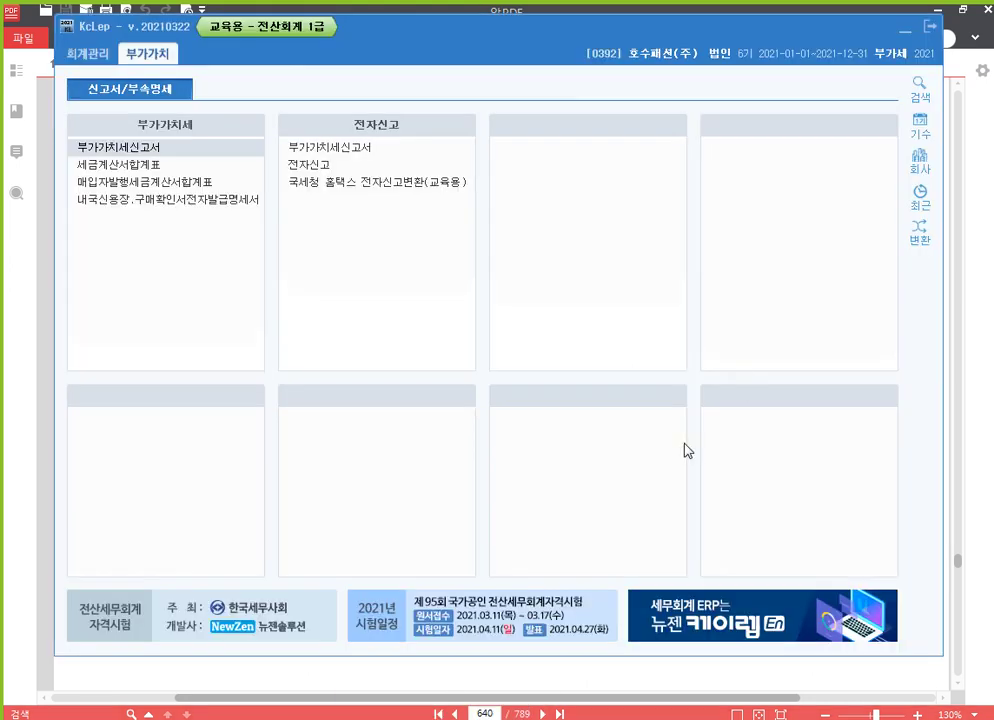
left_click(918, 160)
type("391")
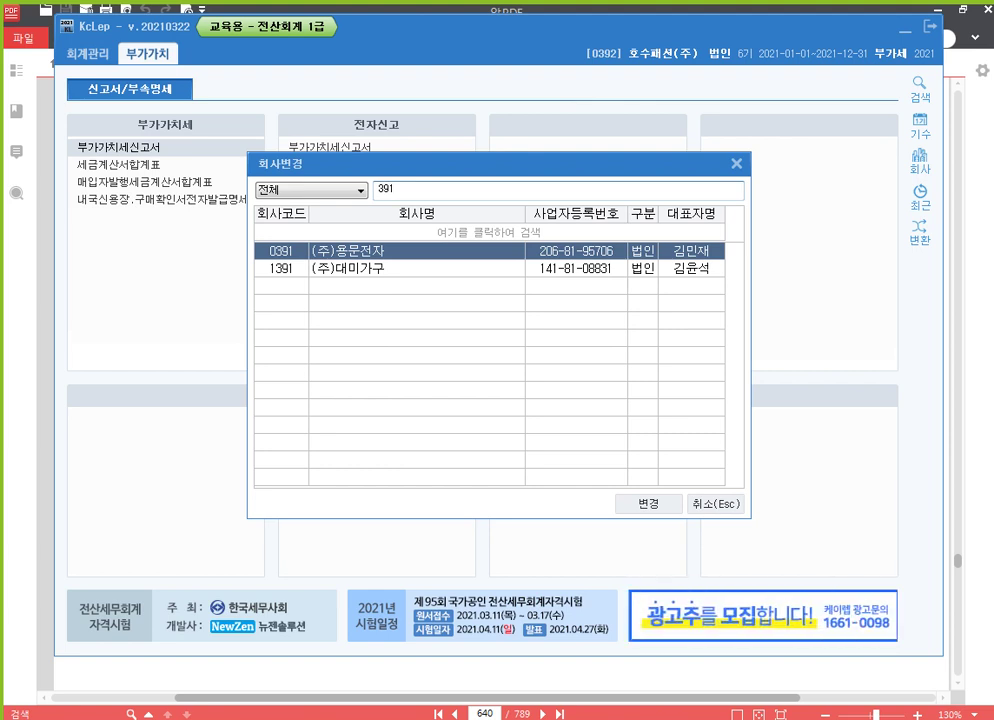
key("Return")
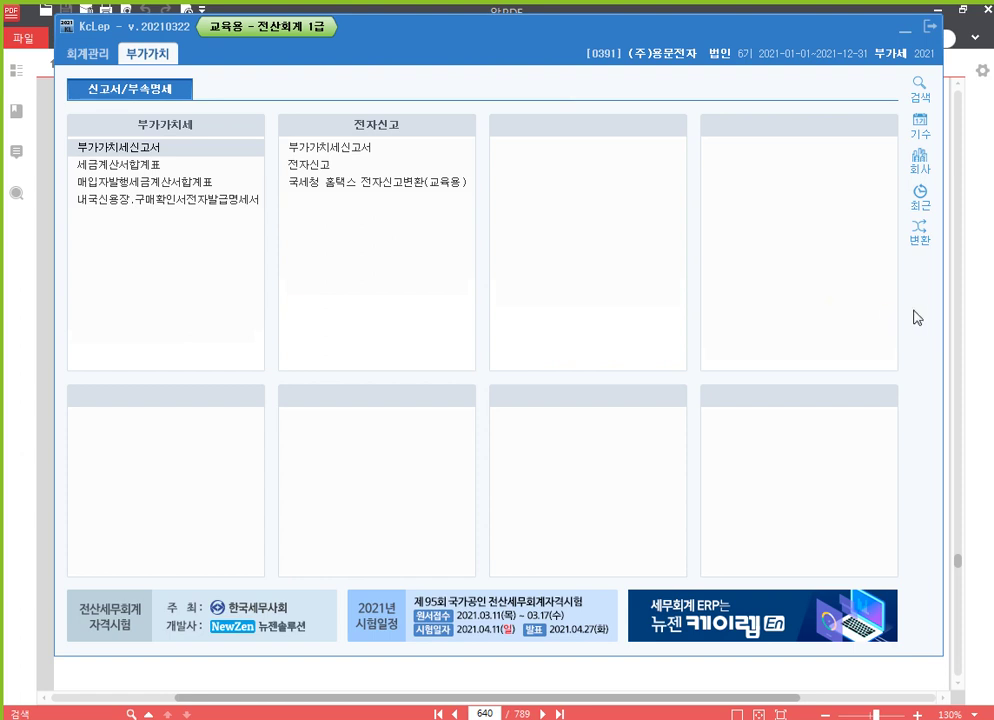
Read question [1] in the PDF, query the 손익계산서 for 5월 2021 and find 영업외수익 and 영업외비용.
left_click(980, 307)
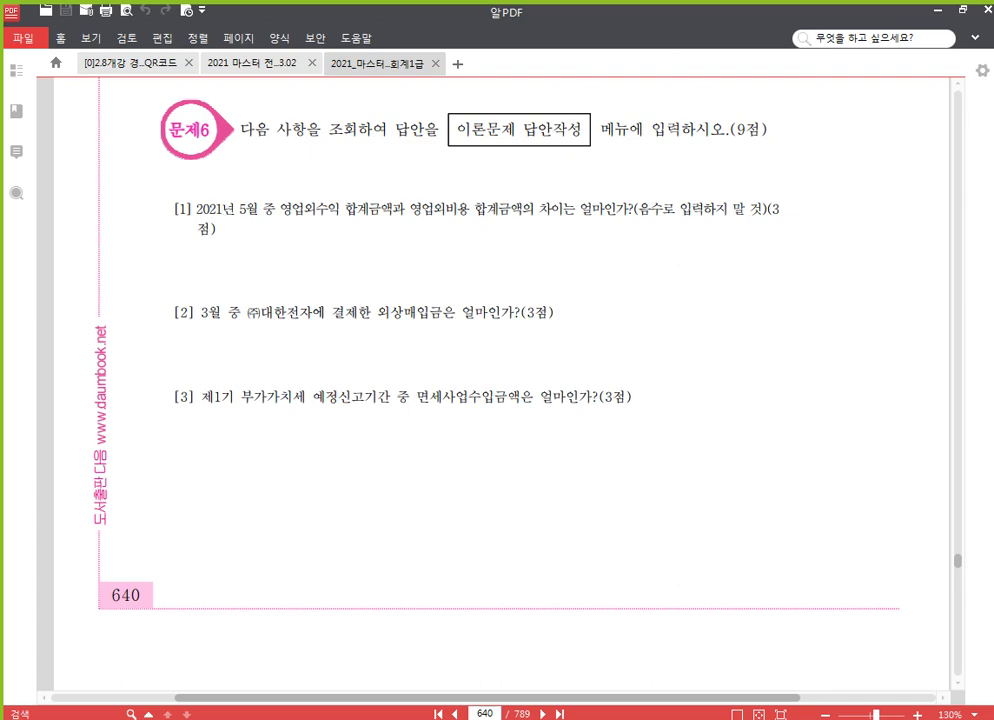
key("alt+Tab")
left_click(82, 53)
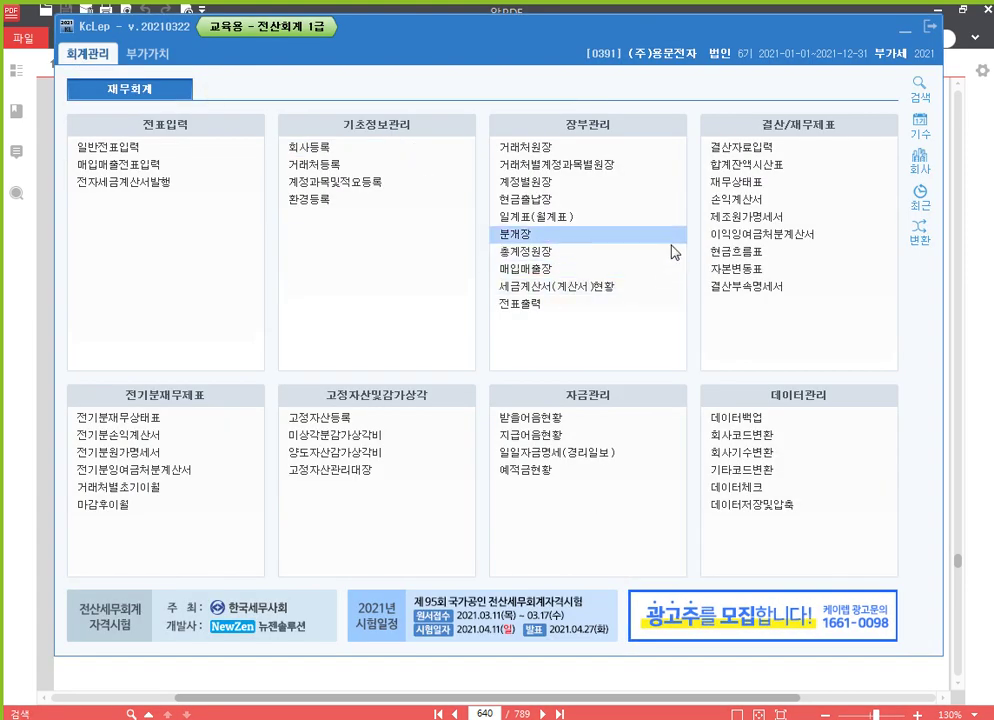
left_click(736, 203)
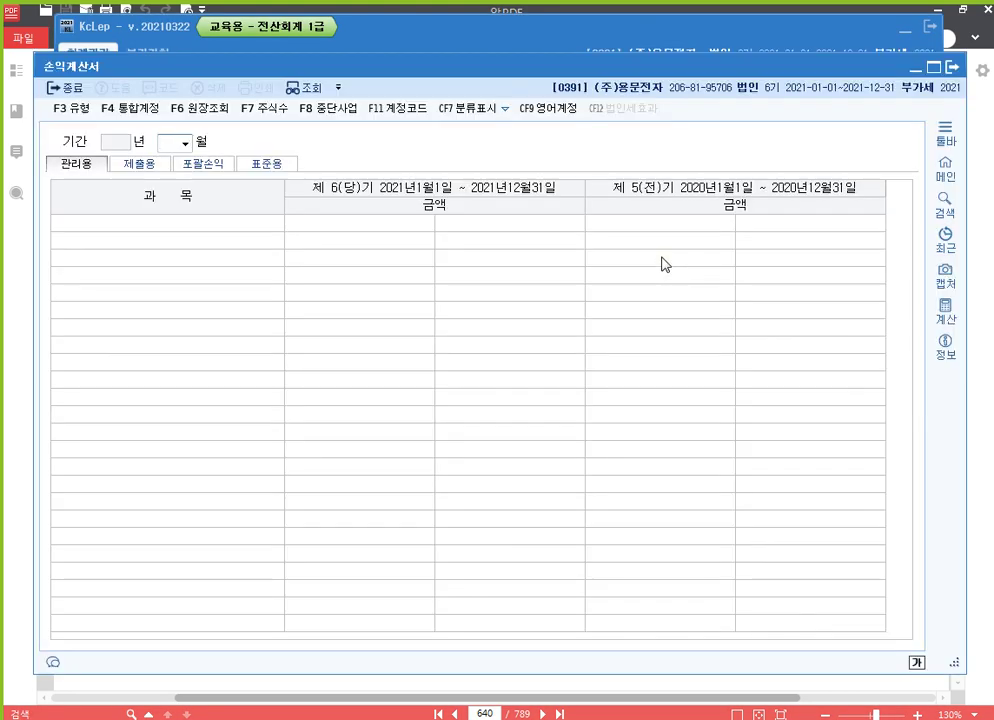
key("Return")
scroll(601, 392, "down", 5)
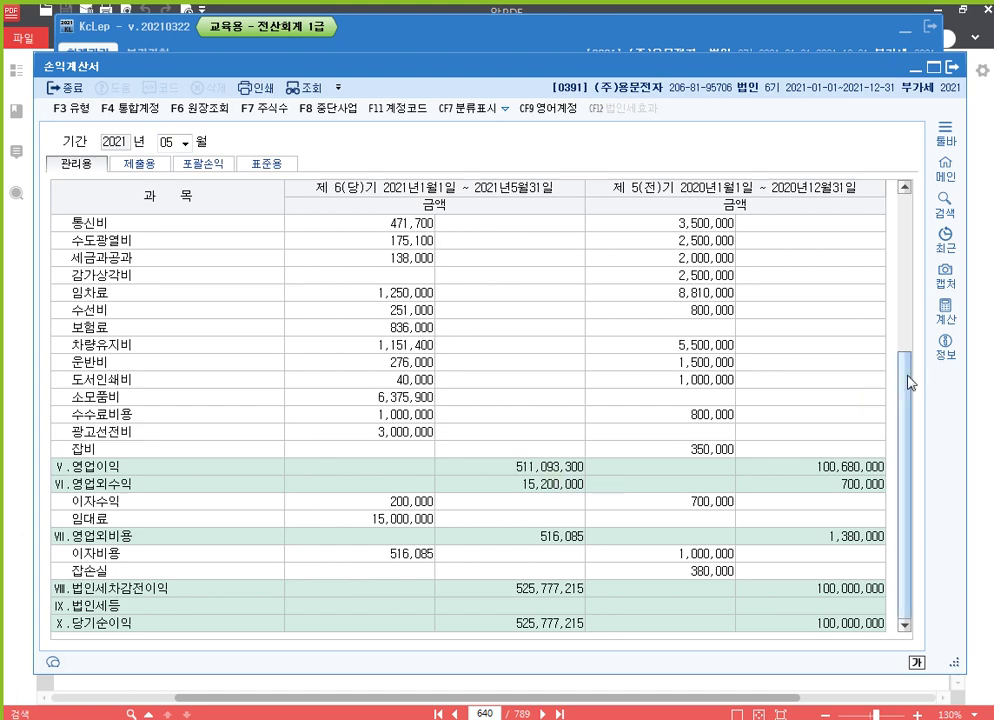
Open the KcLep calculator beside the current-period figures and enter the 영업외수익 total 15,200,000 as the first amount.
left_click(944, 310)
left_click_drag(495, 160, 711, 196)
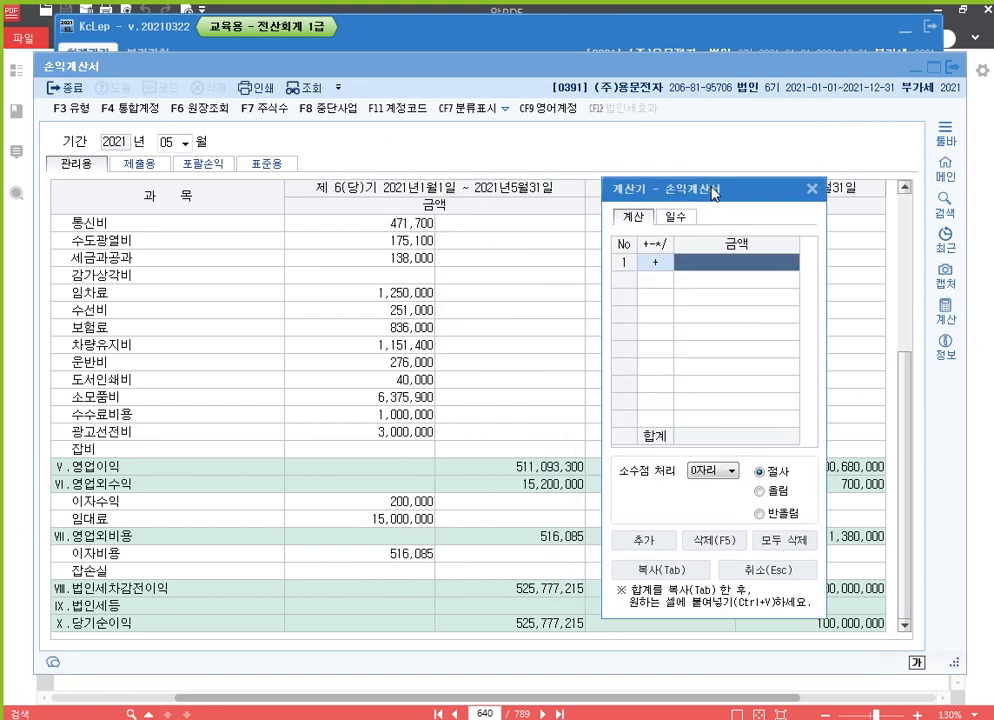
left_click(566, 488)
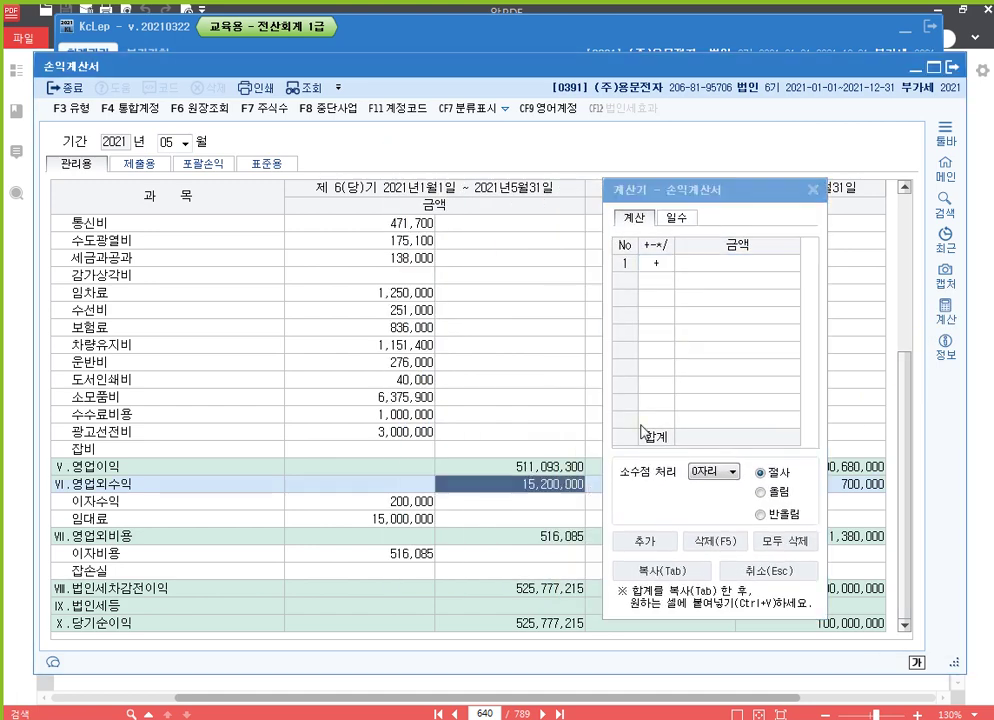
left_click(725, 265)
type("15,200,000")
key("Return")
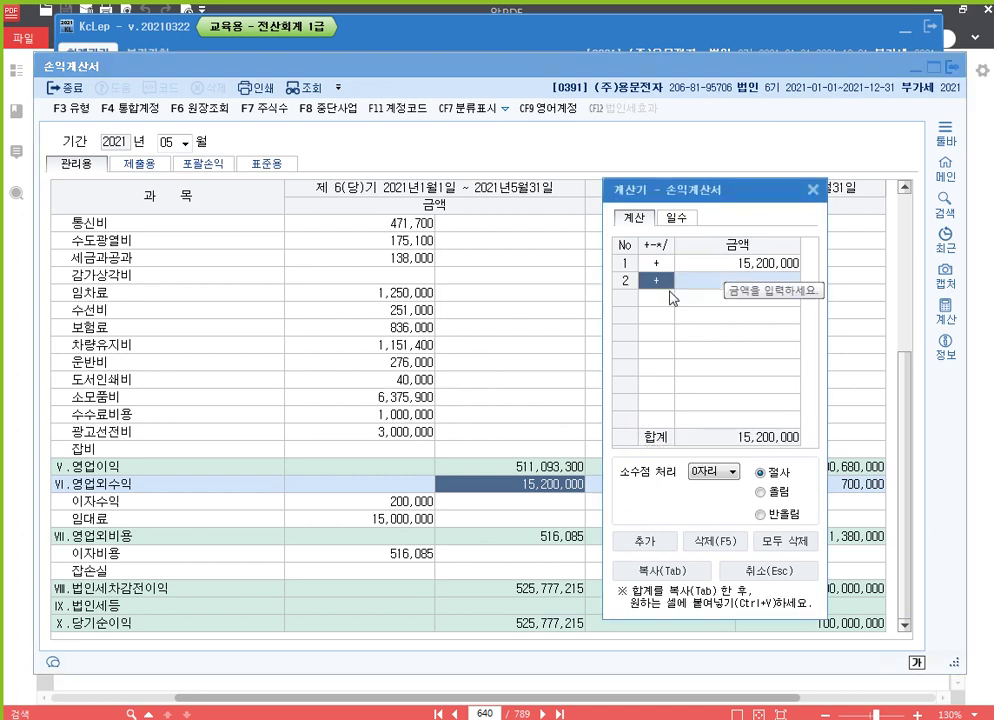
Subtract the 영업외비용 total 516,085 in the calculator and close it.
type("-")
key("Return")
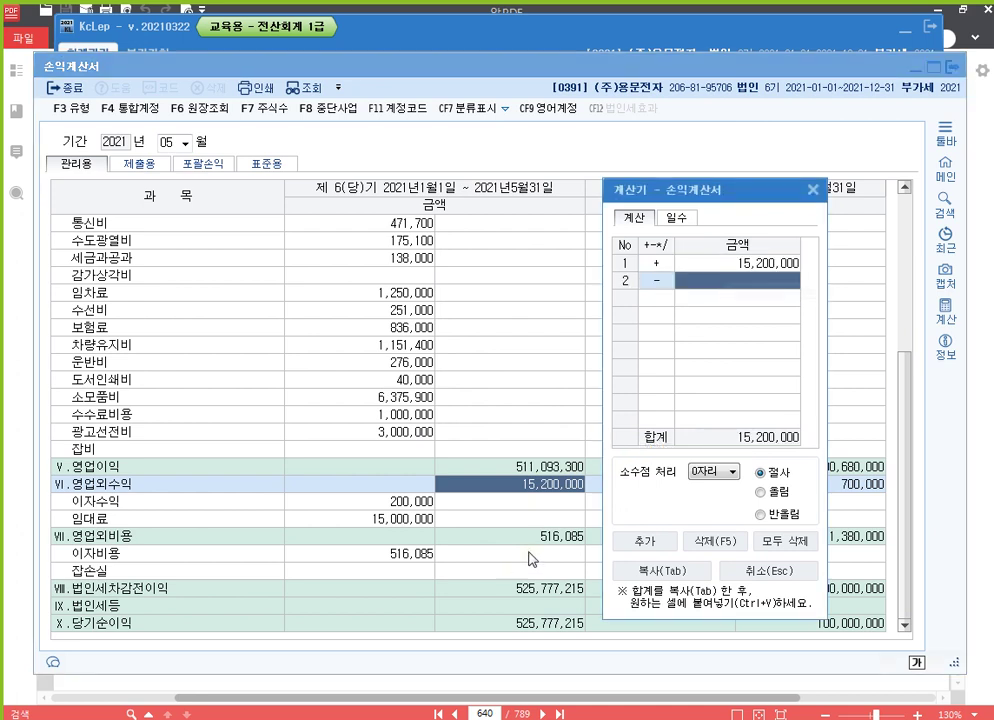
left_click(548, 537)
left_click(767, 288)
type("516,085")
key("Return")
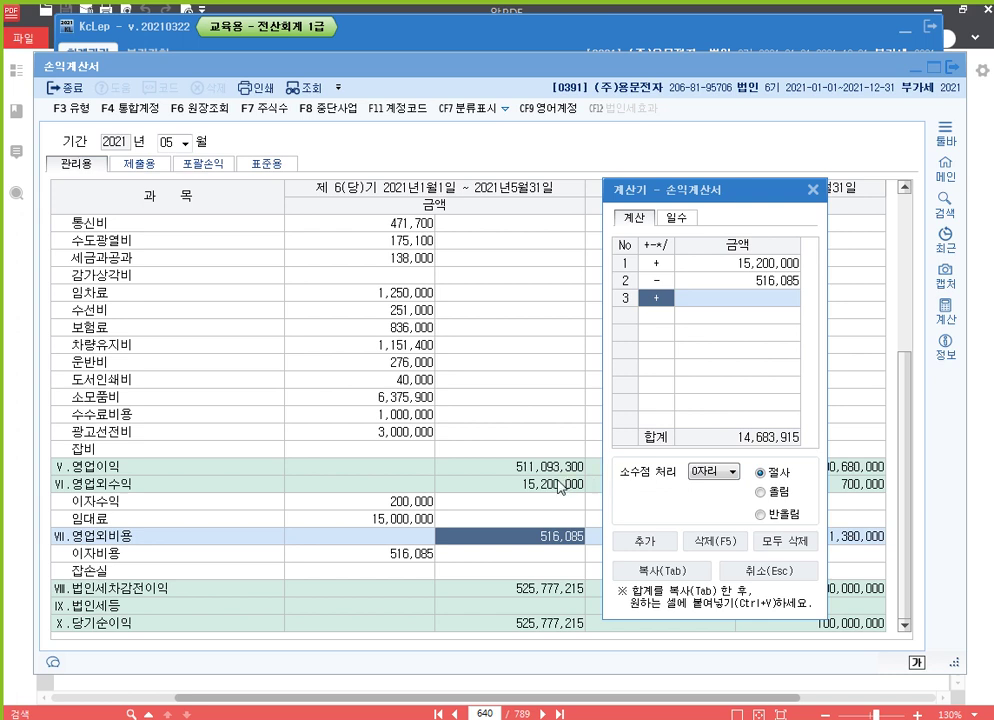
left_click(812, 190)
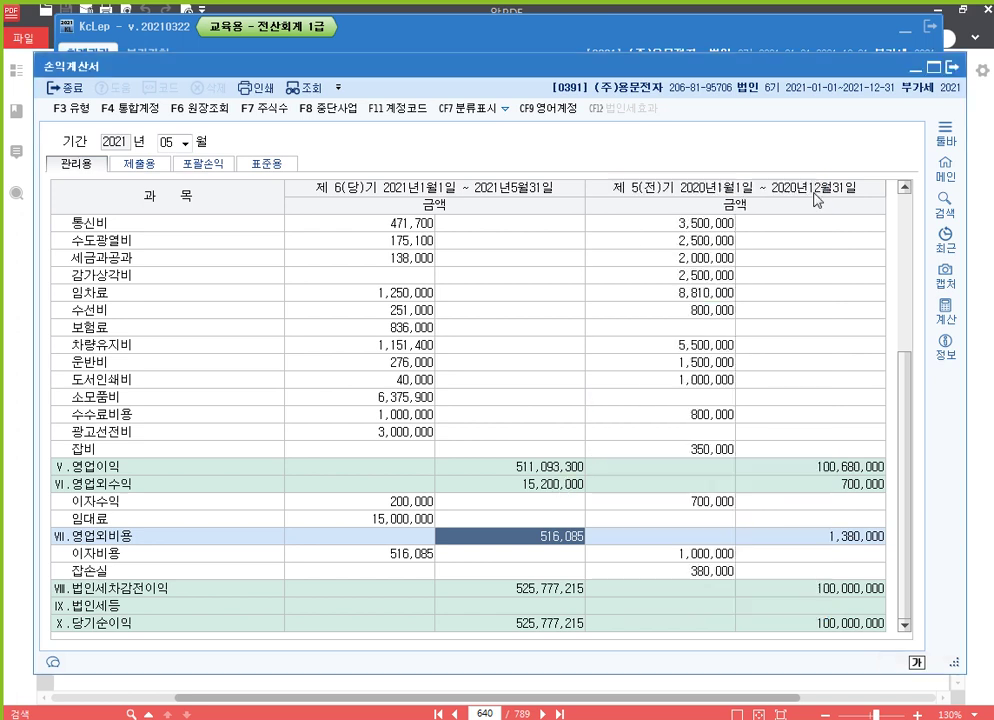
Read question [2] in the PDF about the 외상매입금 paid to ㈜대한전자 and return to the KcLep main menu.
left_click(988, 373)
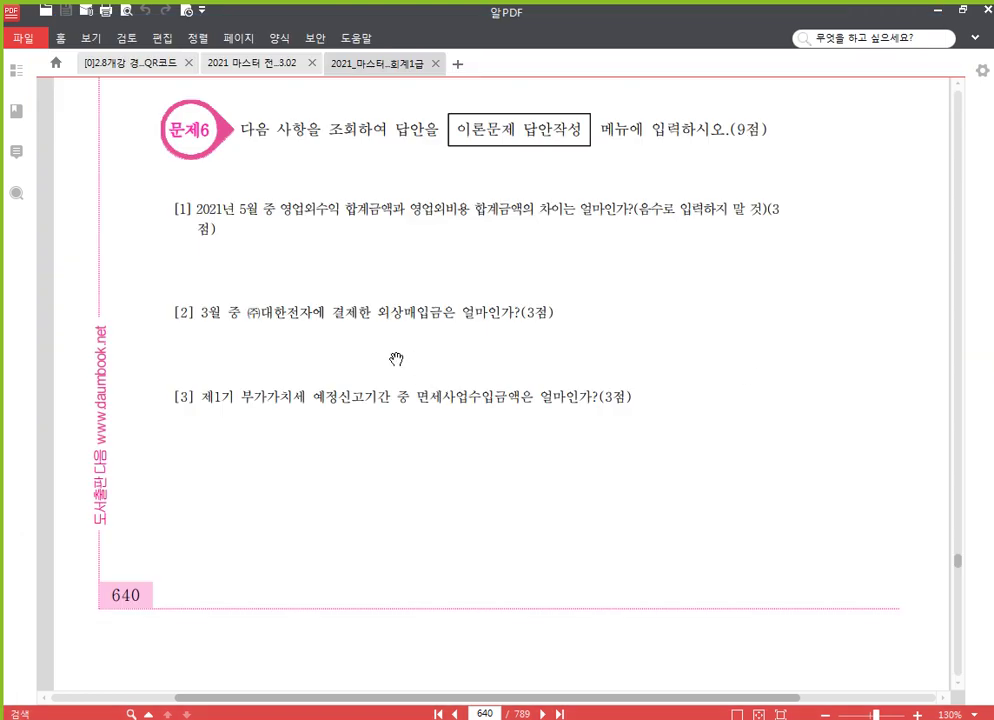
scroll(353, 354, "down", 3)
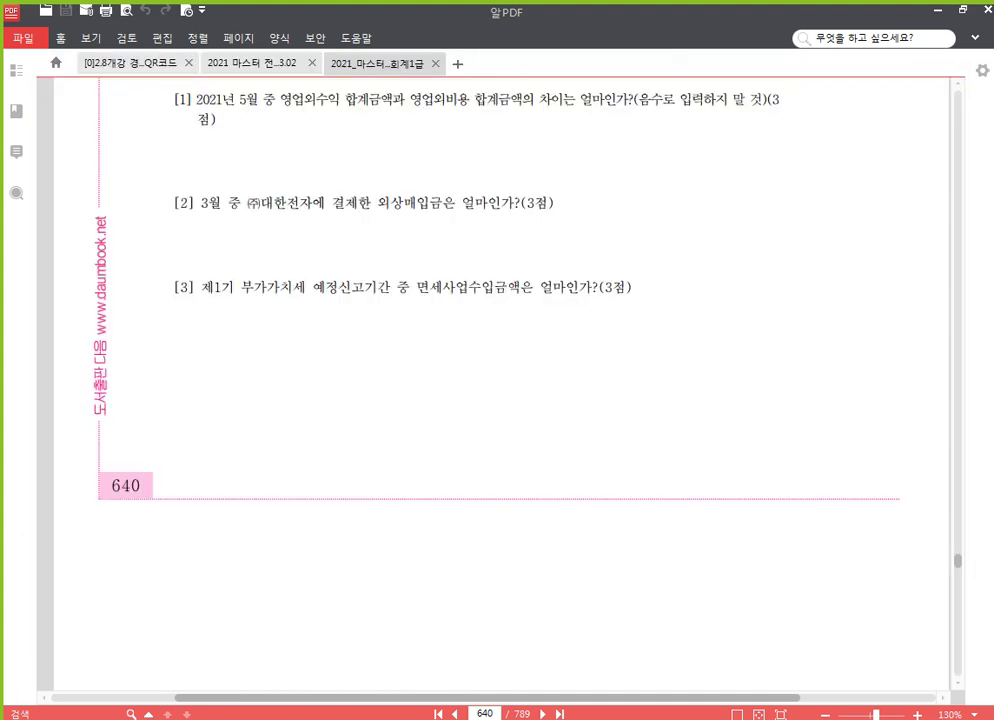
left_click(535, 718)
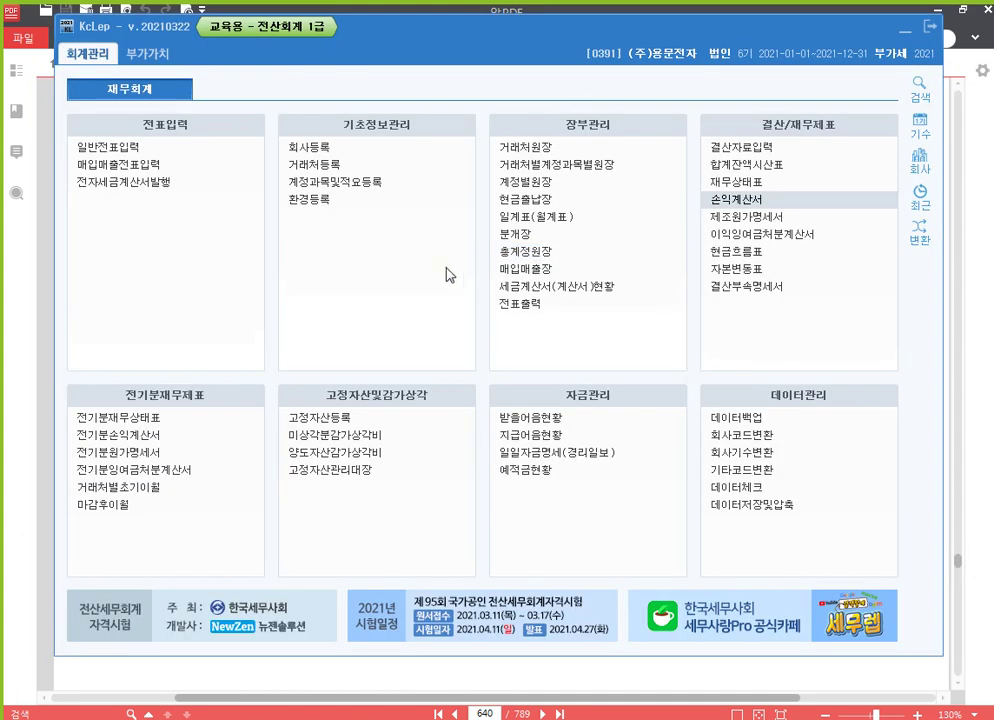
Open the 거래처원장 and set the period to 3월 1일 to 3월 31일, 2021, and the account to 251 외상매입금.
left_click(522, 148)
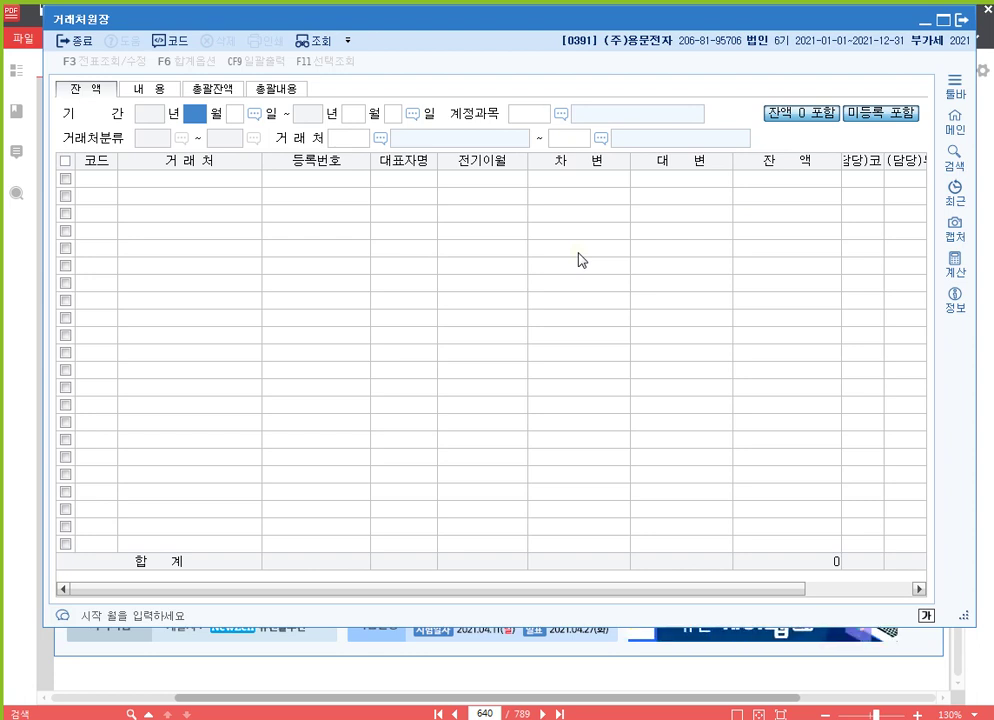
type("3")
key("Return")
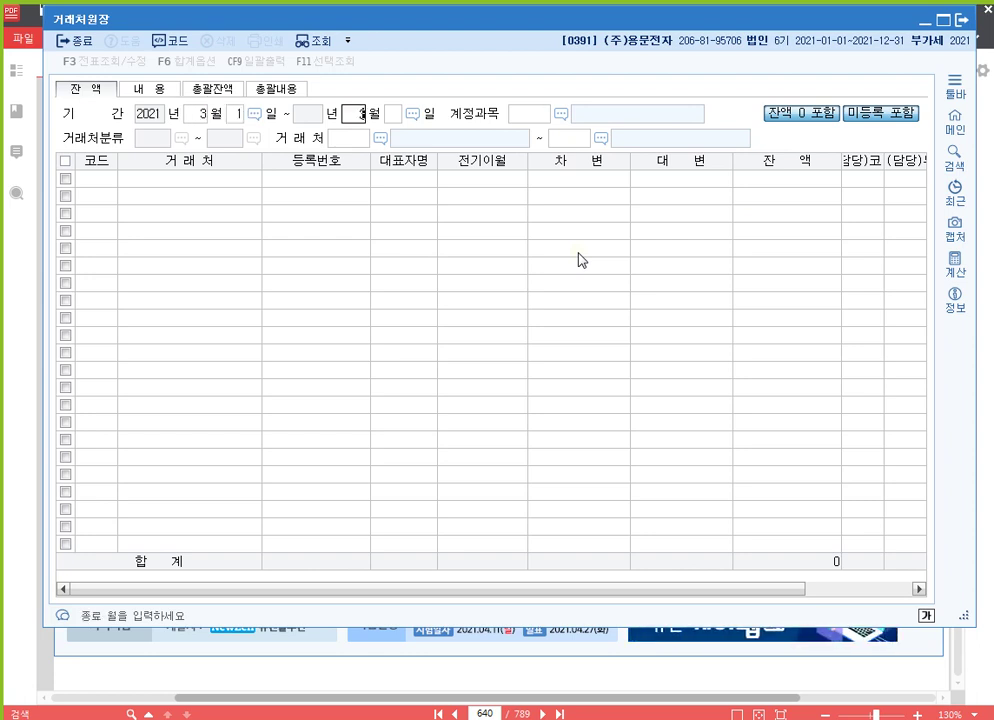
type("3")
key("Return")
key("Return")
type("251")
key("Return")
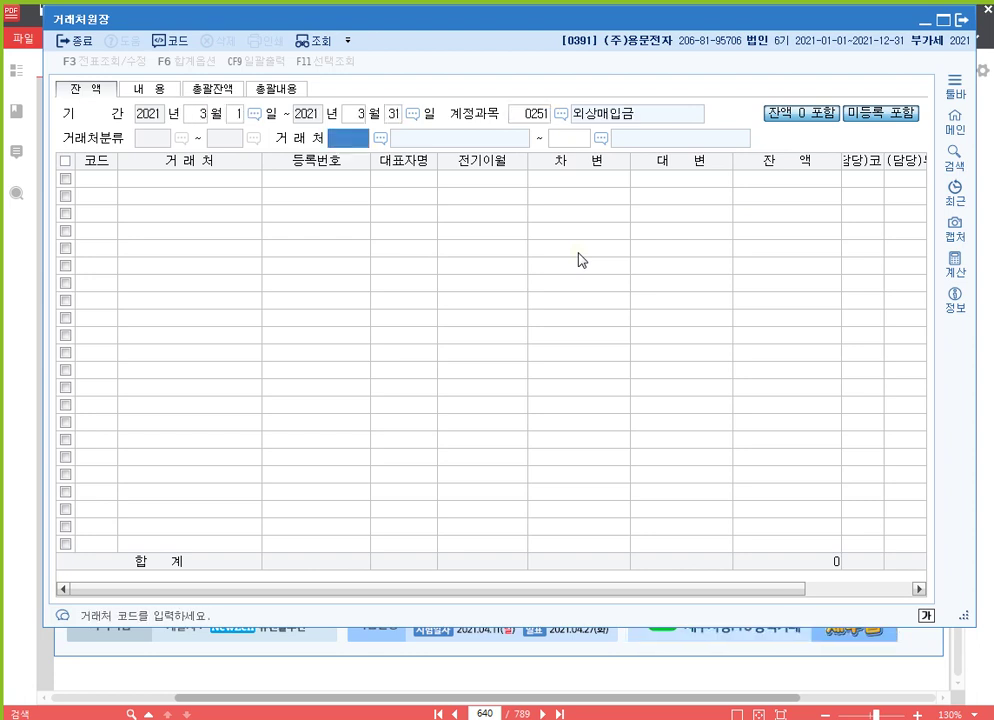
Limit the 거래처원장 to (주)대한전자, code 112, and check its 차변 and 대변 amounts.
key("F2")
type("대한")
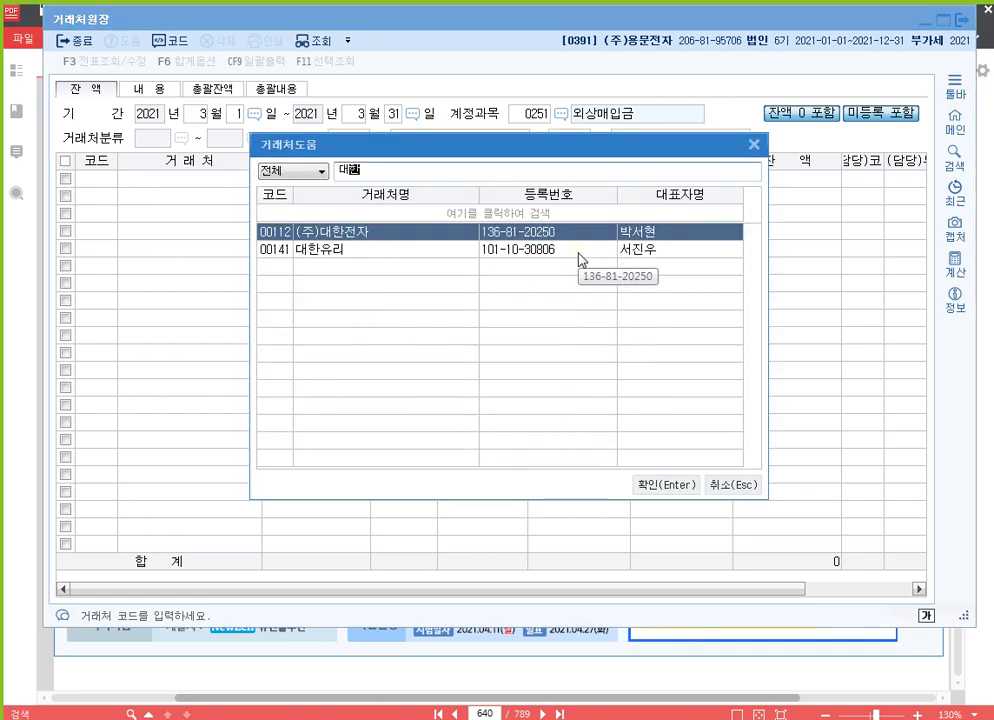
key("Return")
type("112")
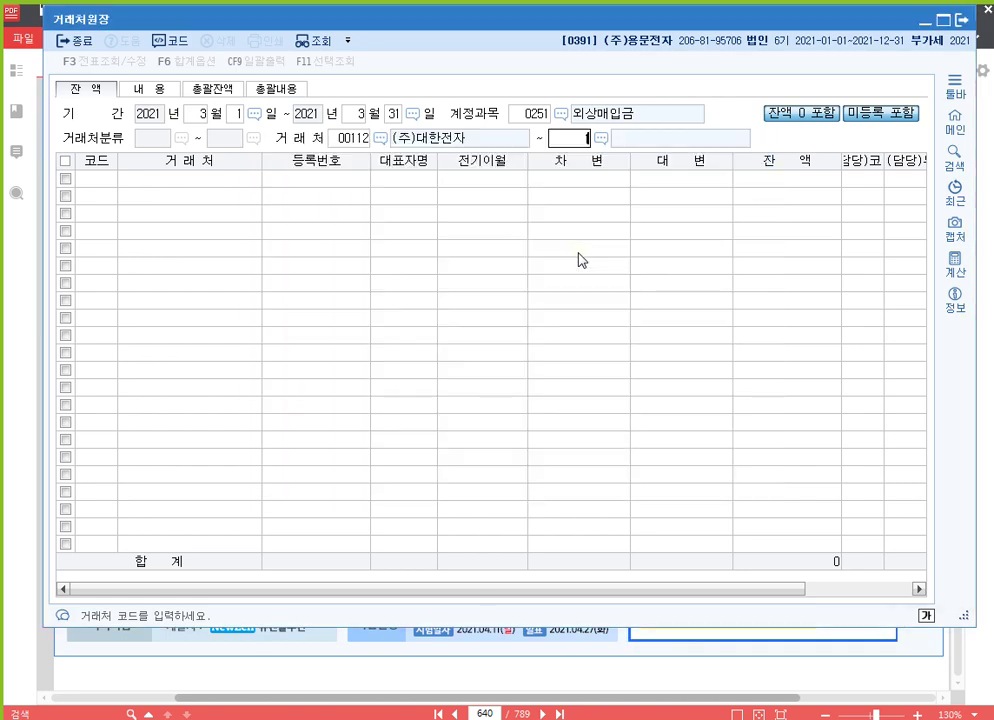
key("Return")
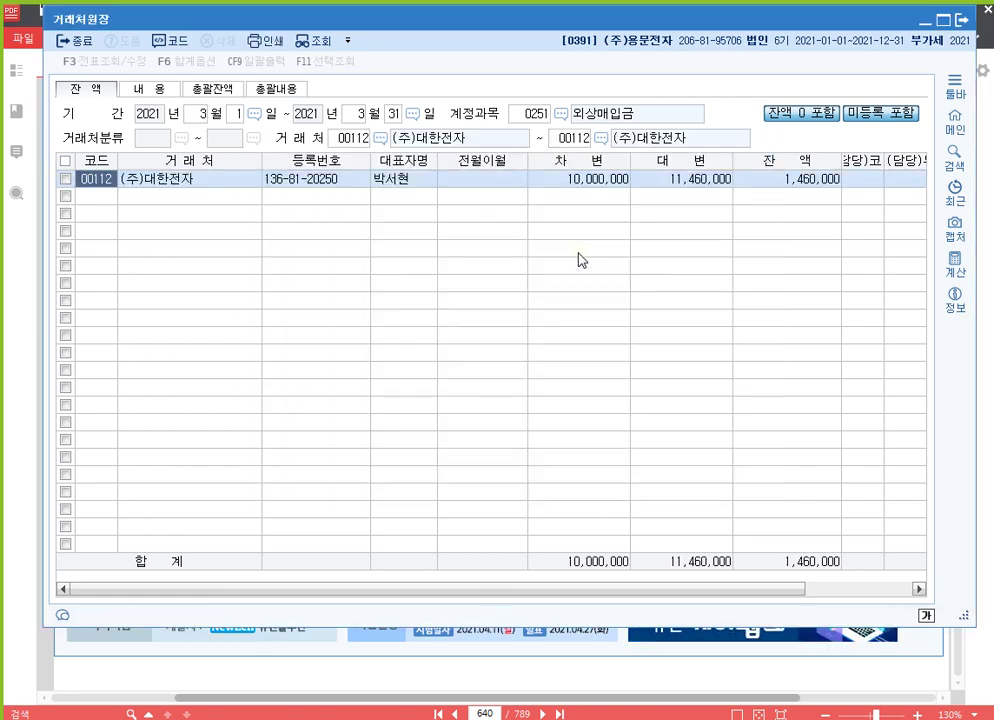
left_click(602, 182)
left_click(681, 182)
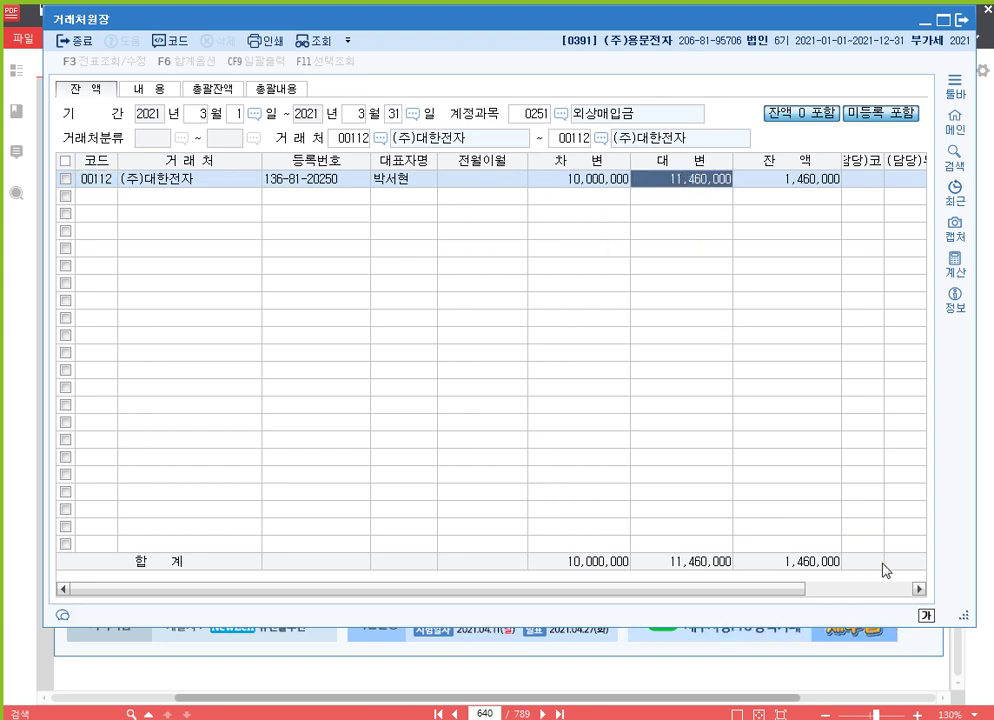
Reread question [2] in the PDF and check the 차변 amount of (주)대한전자 in the 거래처원장.
left_click(981, 657)
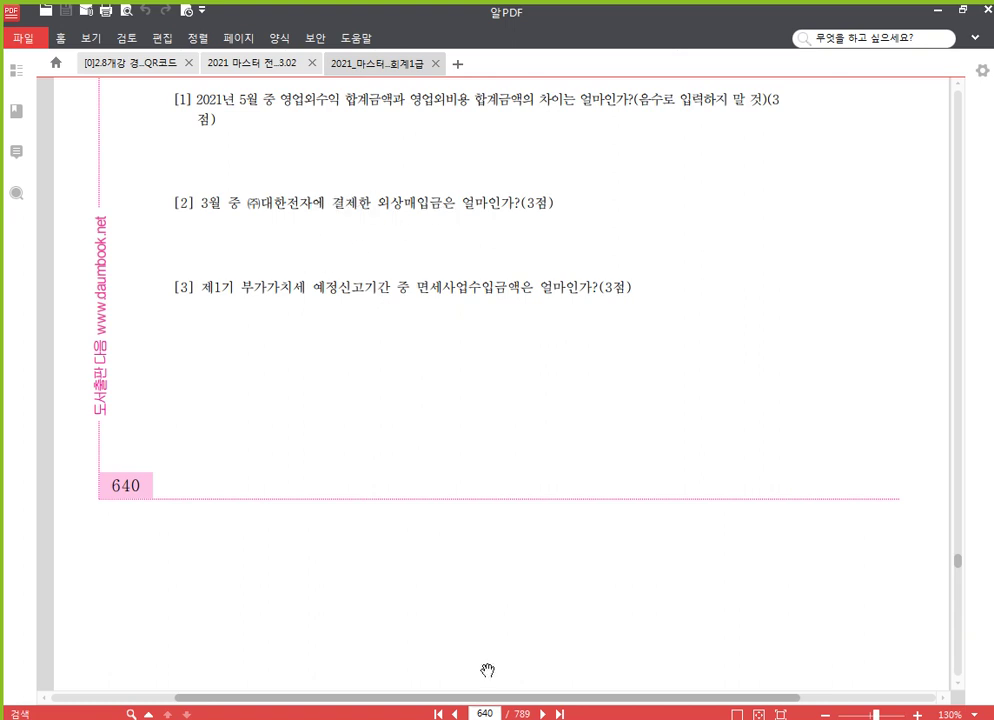
key("alt+Tab")
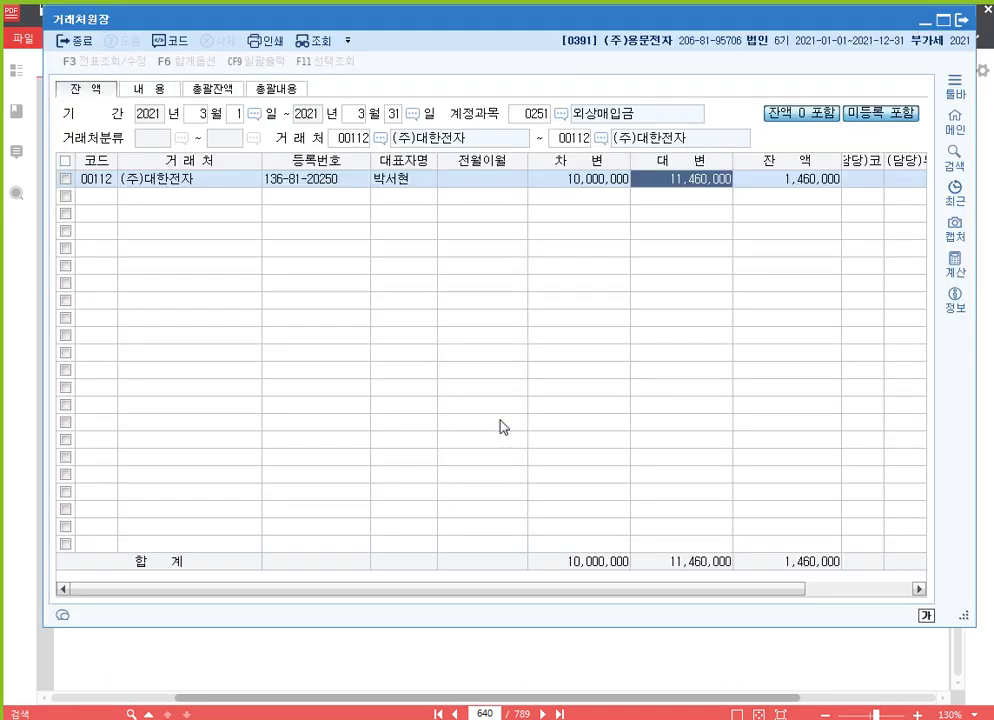
left_click(604, 182)
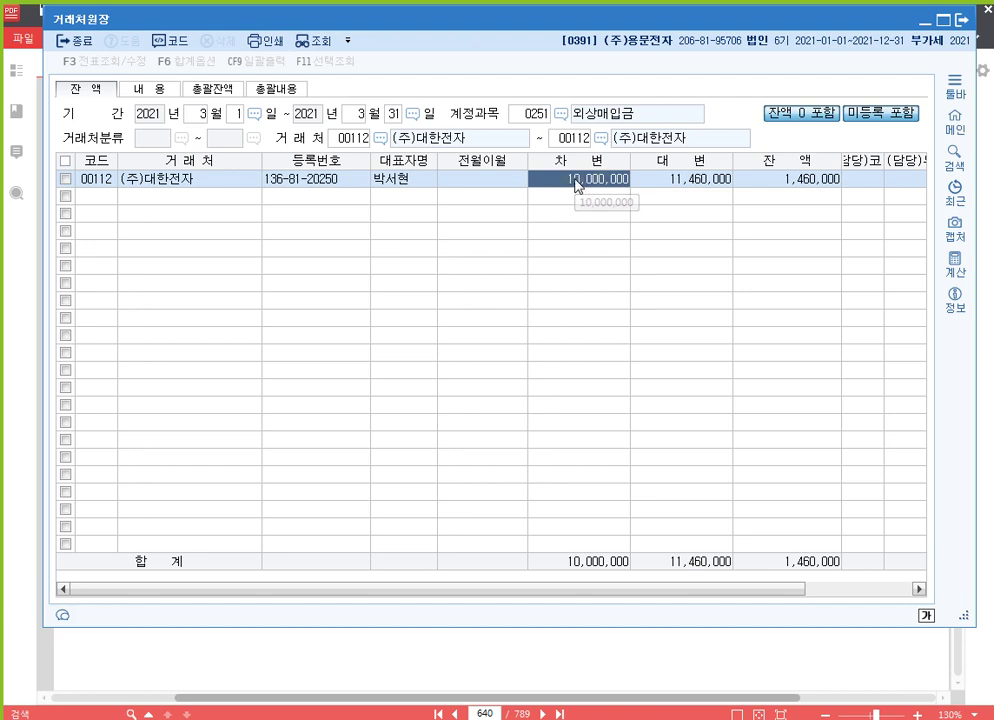
Examine the (주)대한전자 transaction details and the 03-31 외상매입금 지급 voucher, and return to the 잔액 view.
double_click(578, 182)
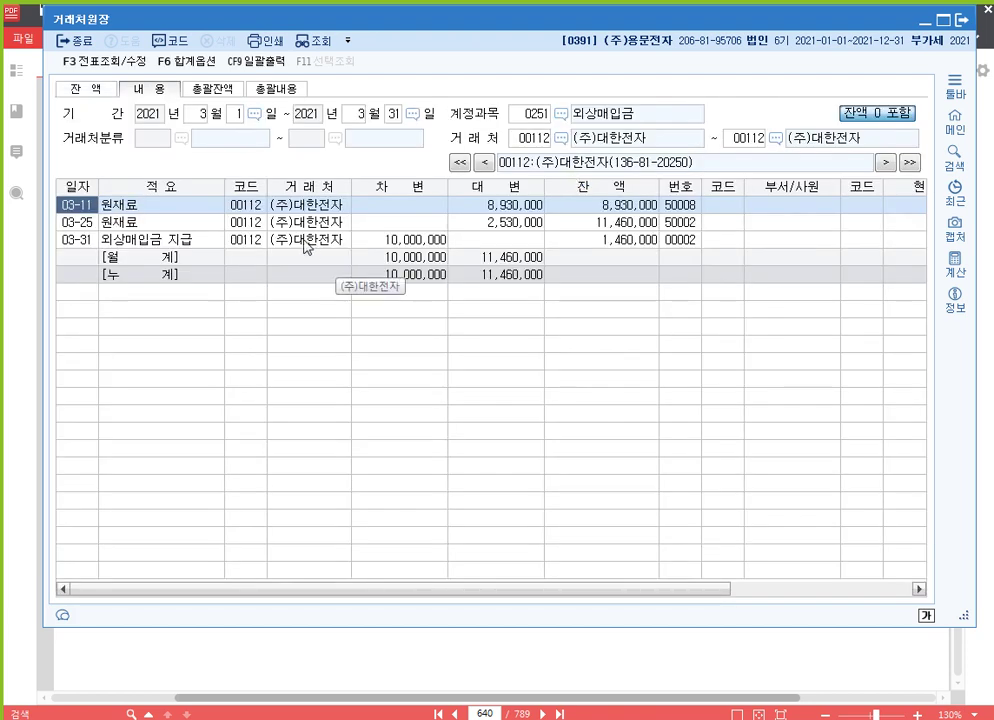
left_click(401, 245)
double_click(392, 243)
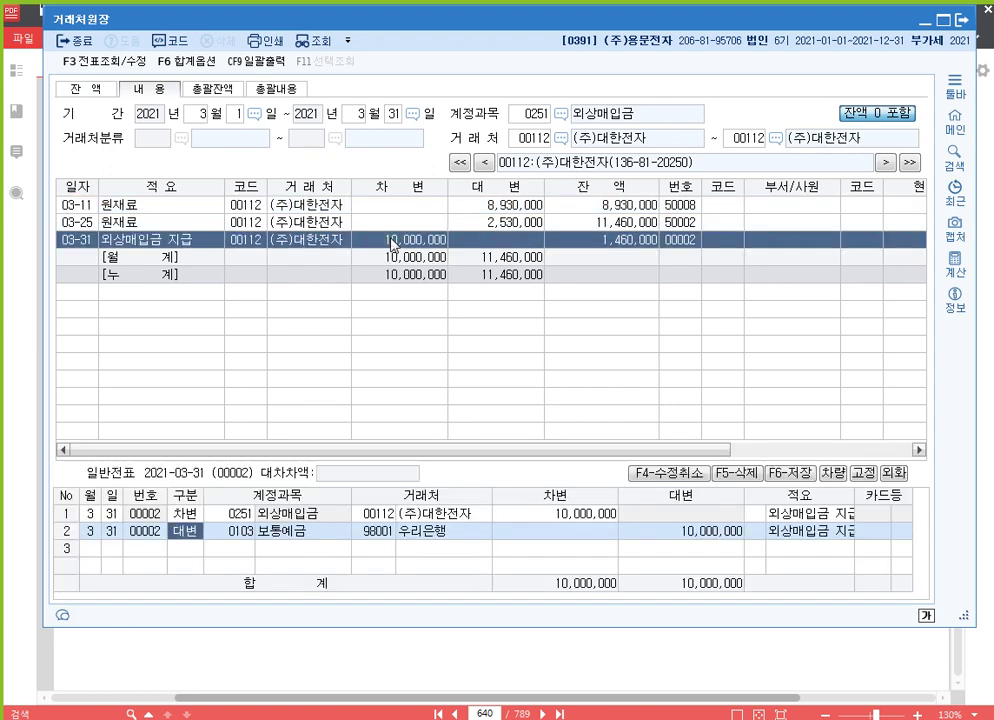
left_click(240, 515)
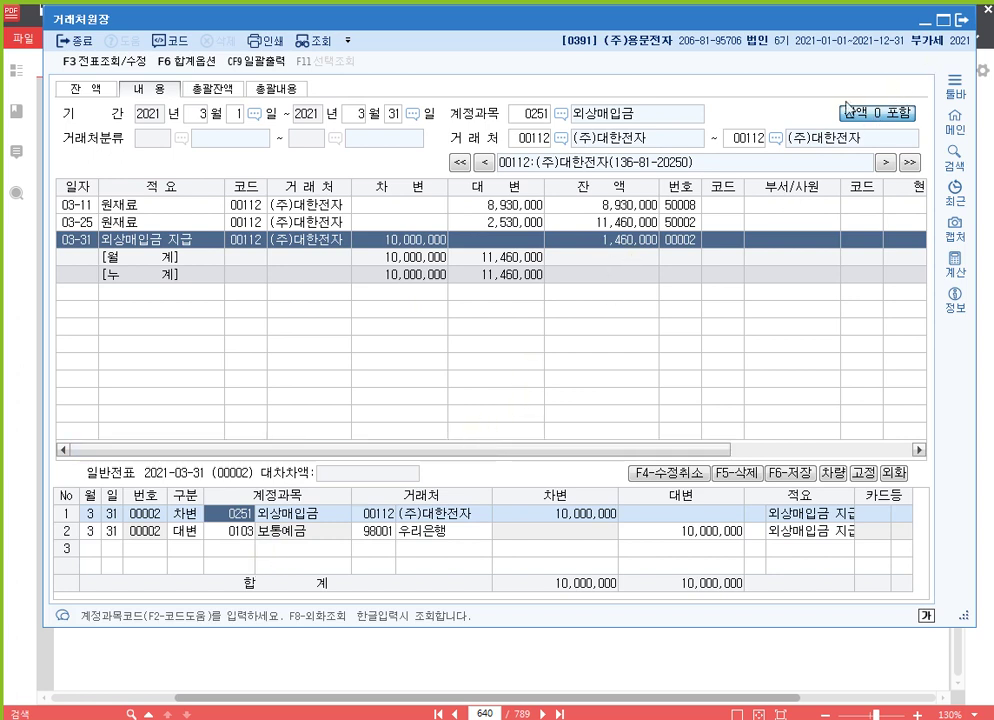
left_click(80, 87)
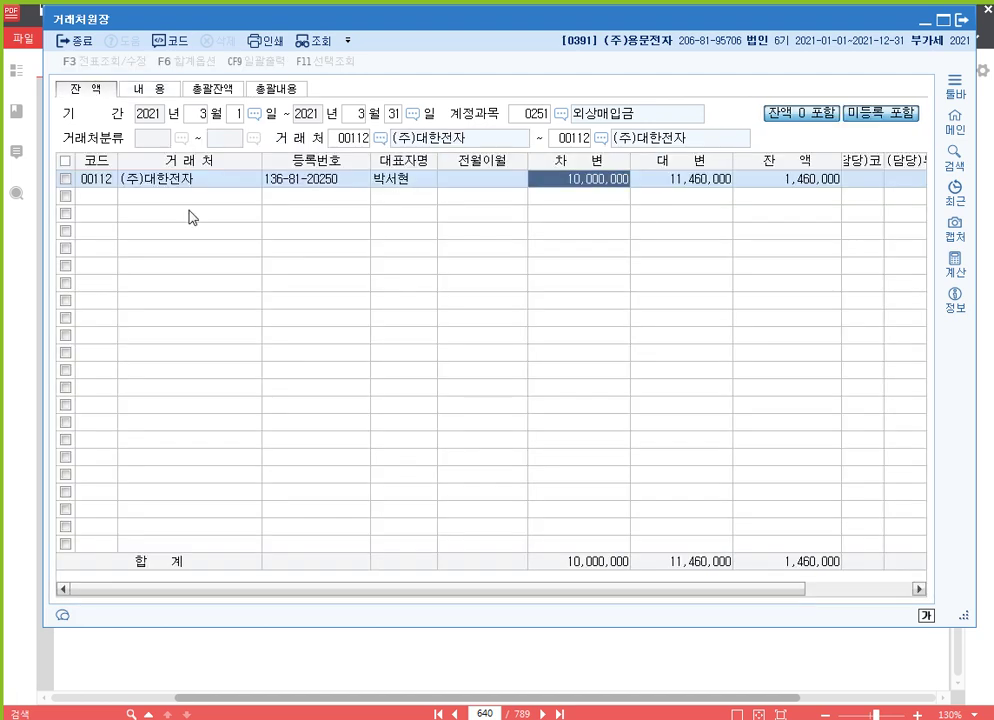
left_click(703, 183)
Read question [3] in the PDF about 면세사업수입금액 and open the 부가가치세신고서 in KcLep.
left_click(984, 383)
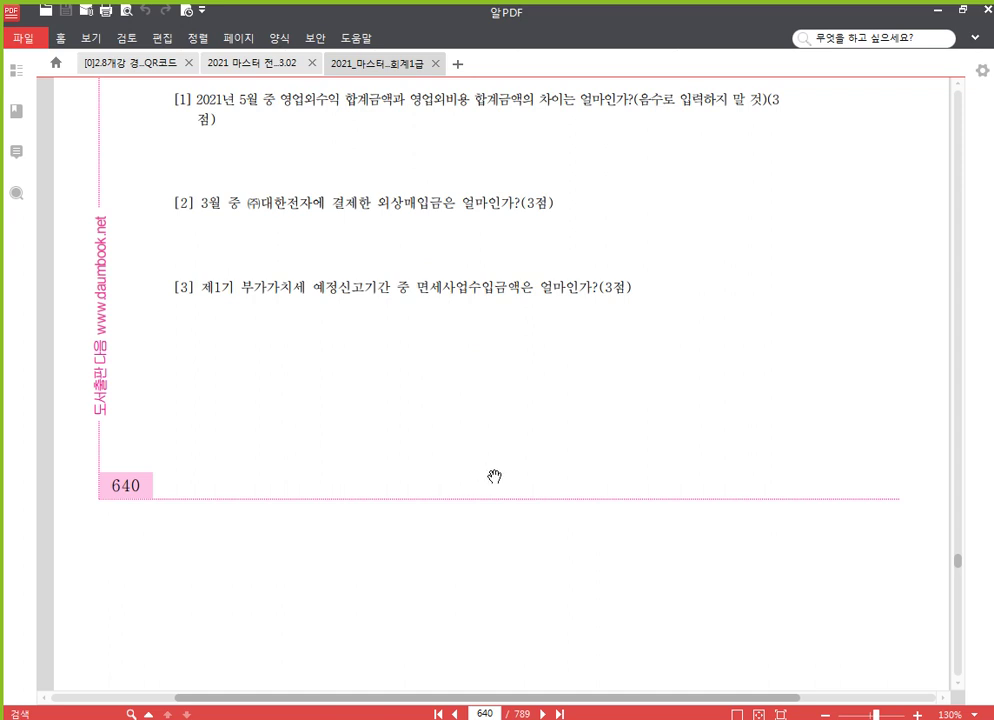
left_click(470, 719)
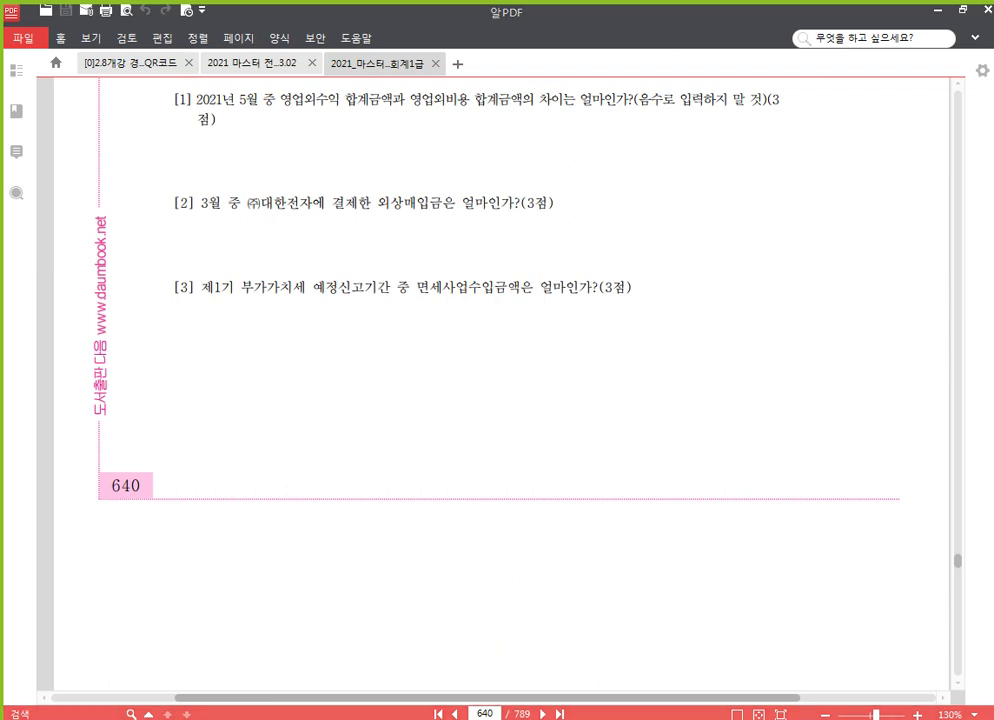
left_click(963, 21)
left_click(460, 719)
left_click(156, 60)
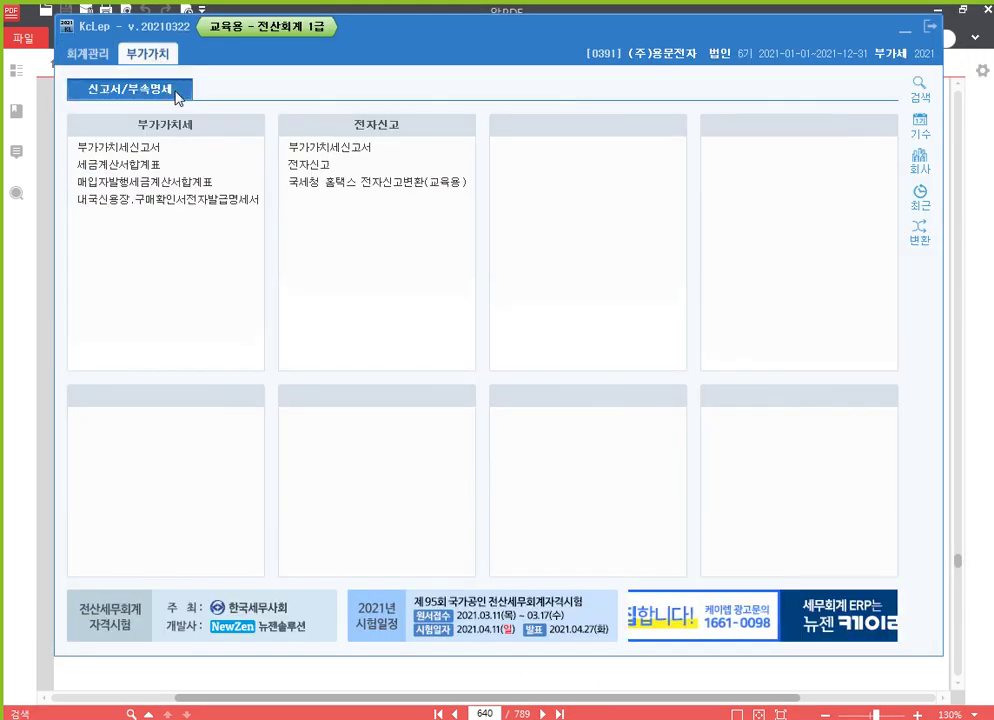
left_click(187, 153)
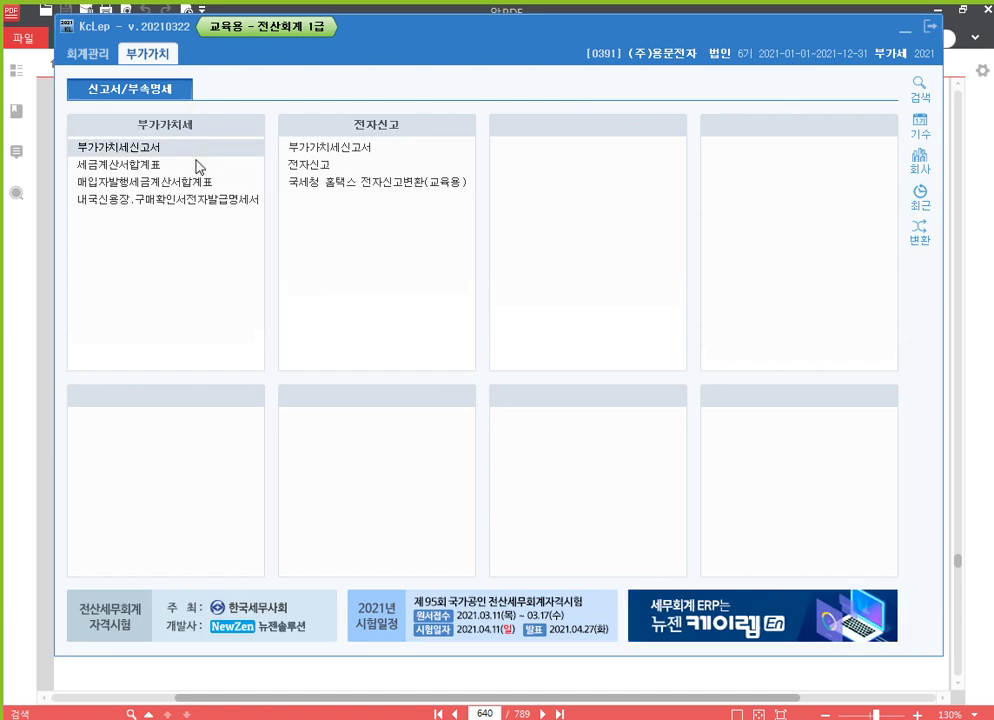
left_click(520, 719)
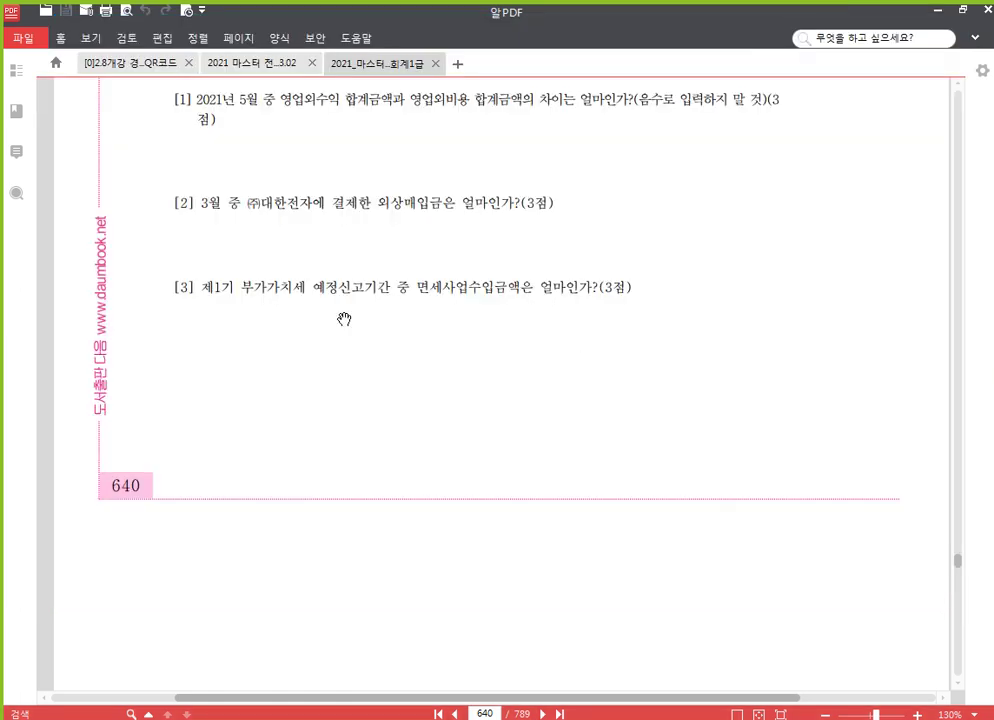
left_click(495, 719)
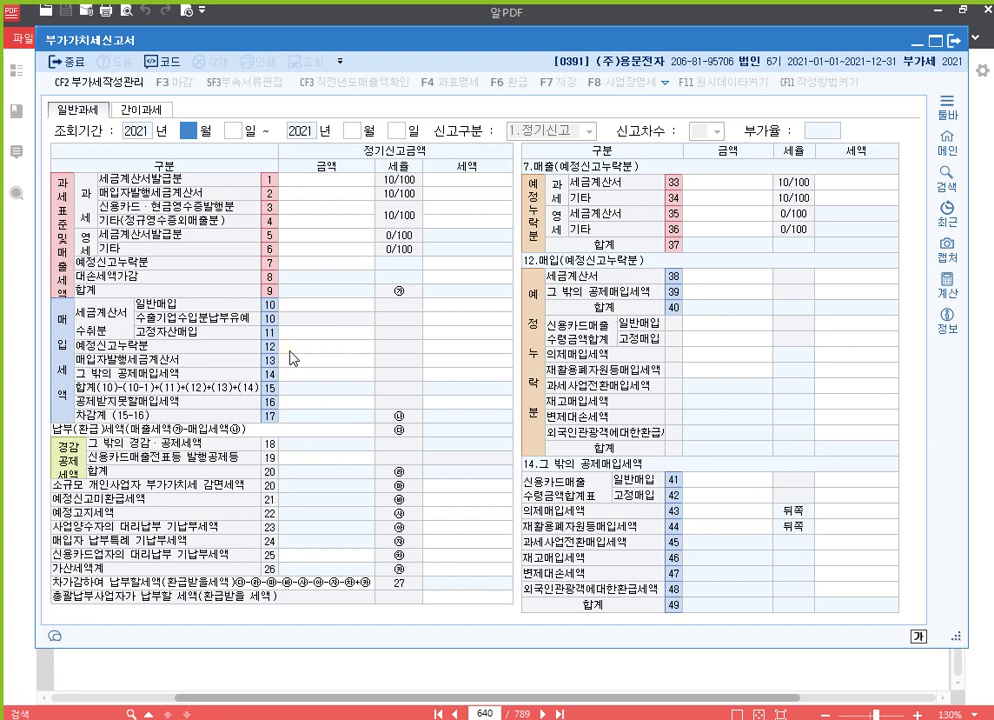
Query the 부가가치세신고서 for 1월 1일 to 3월 31일, 2021, and open its 과세표준명세 to check the 면세사업수입금액.
type("1")
key("Return")
key("Return")
type("3")
key("Return")
key("Return")
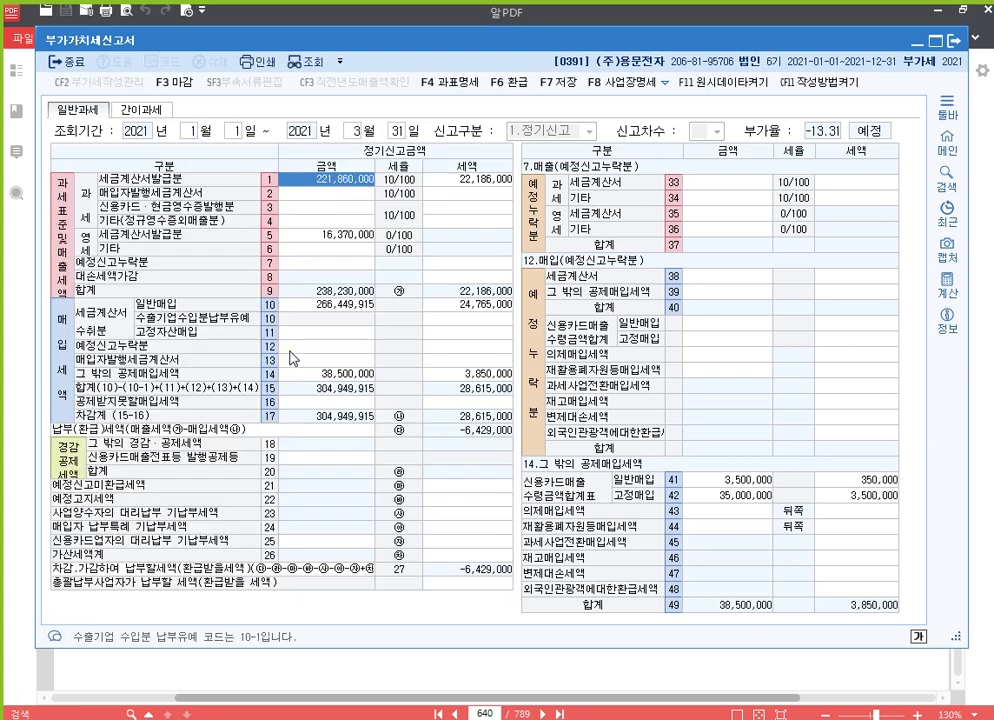
left_click(470, 88)
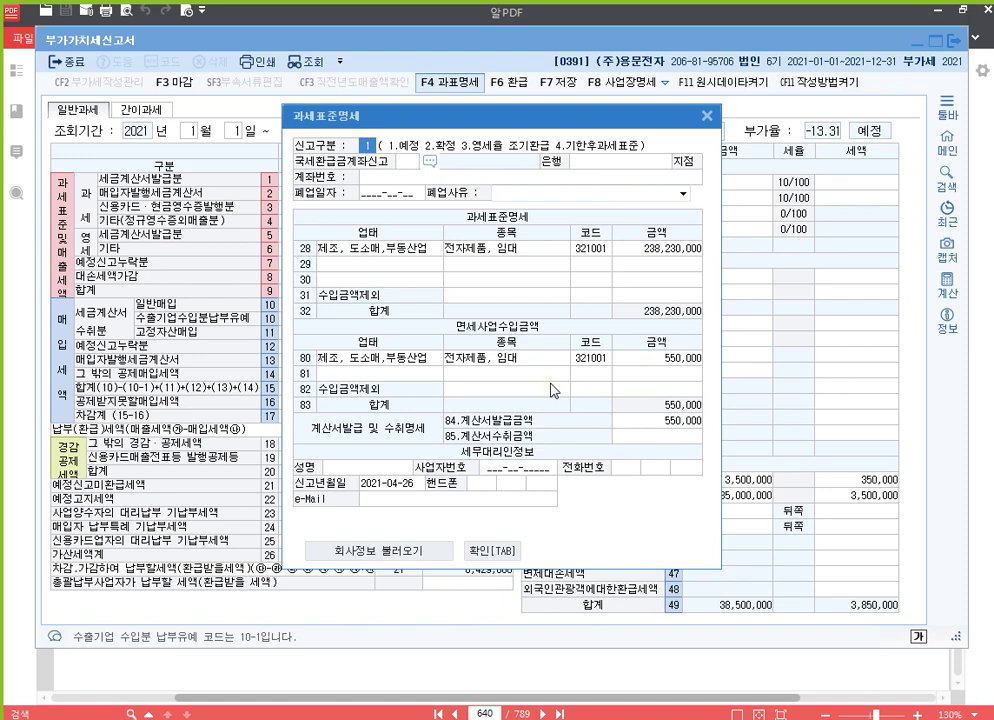
Close the 과세표준명세 and find the 문제6 lookup questions of the preceding exam on page 632 of the PDF.
left_click(708, 117)
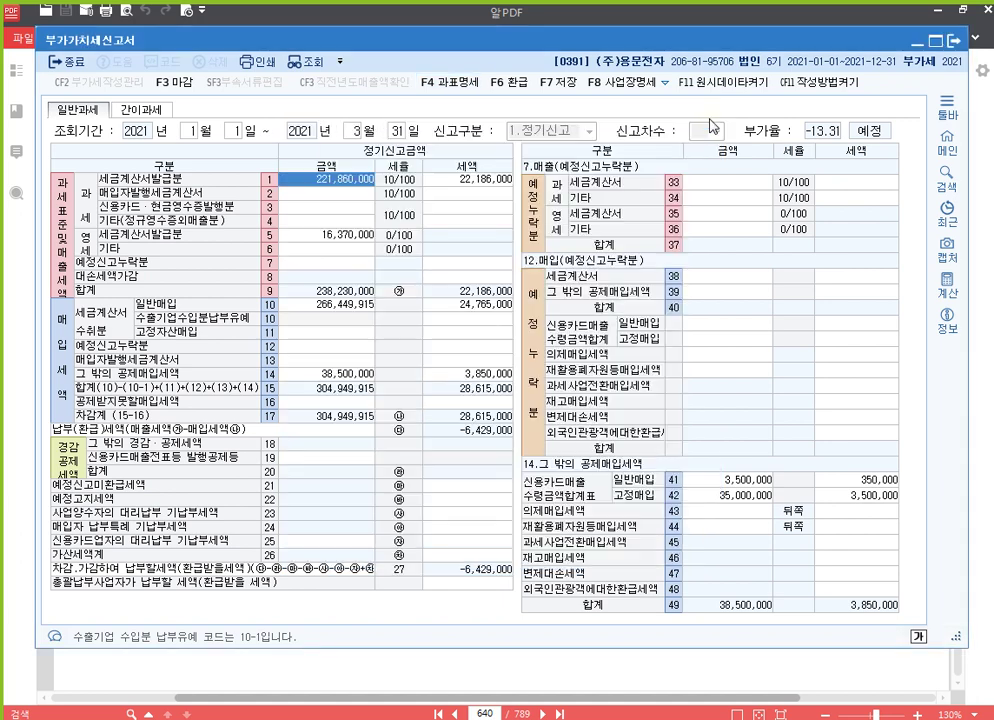
key("alt+Tab")
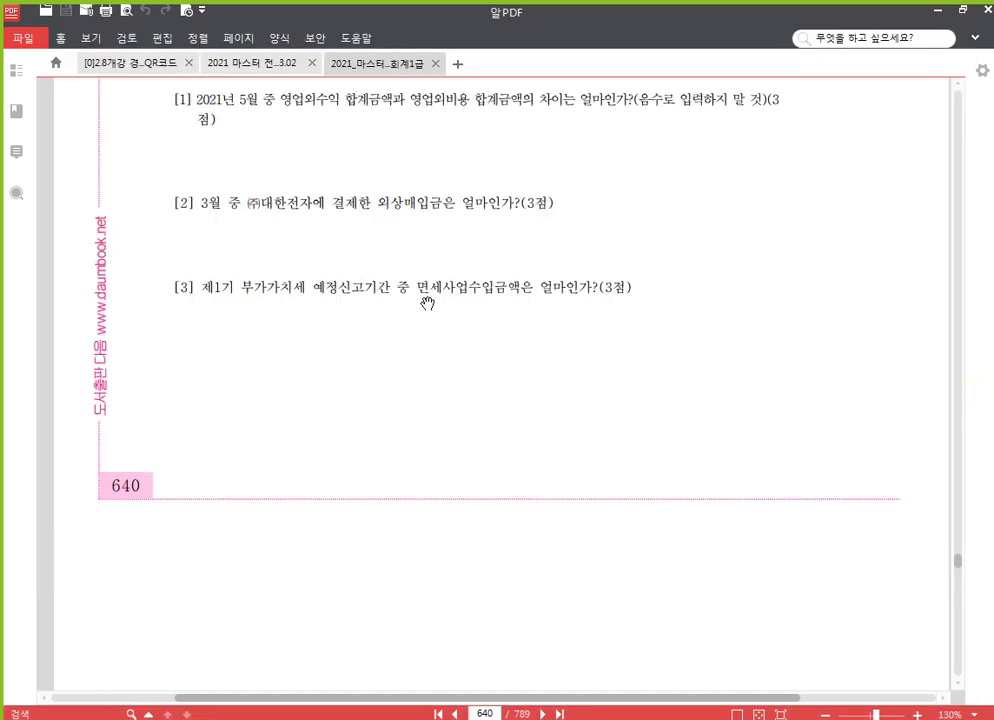
scroll(482, 336, "up", 3)
scroll(480, 345, "down", 3)
scroll(484, 349, "up", 10)
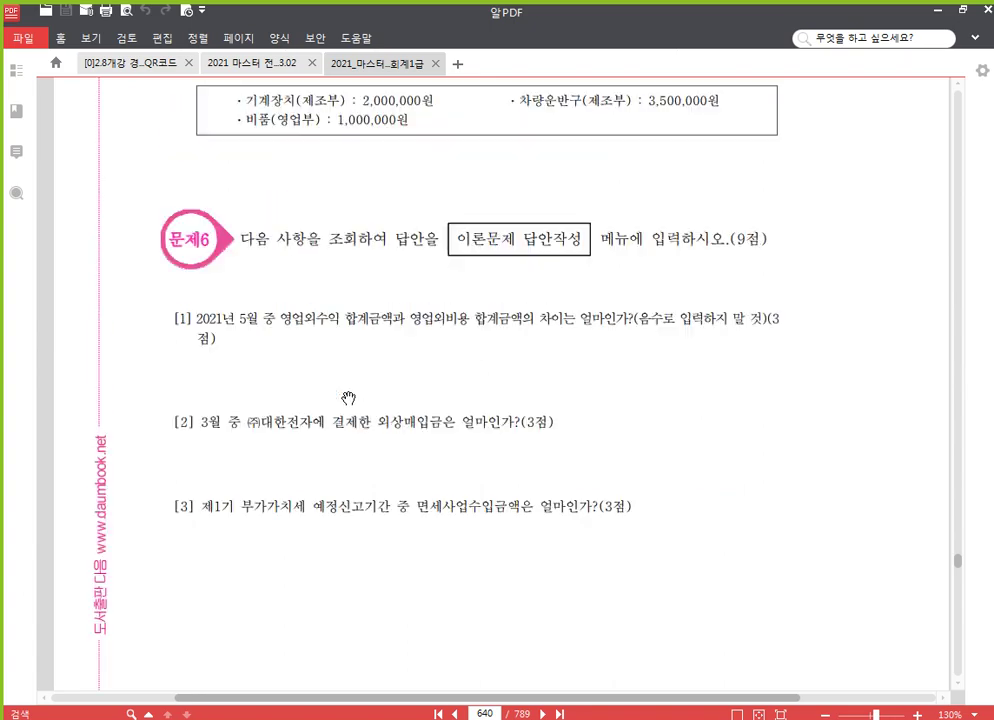
scroll(420, 385, "up", 12)
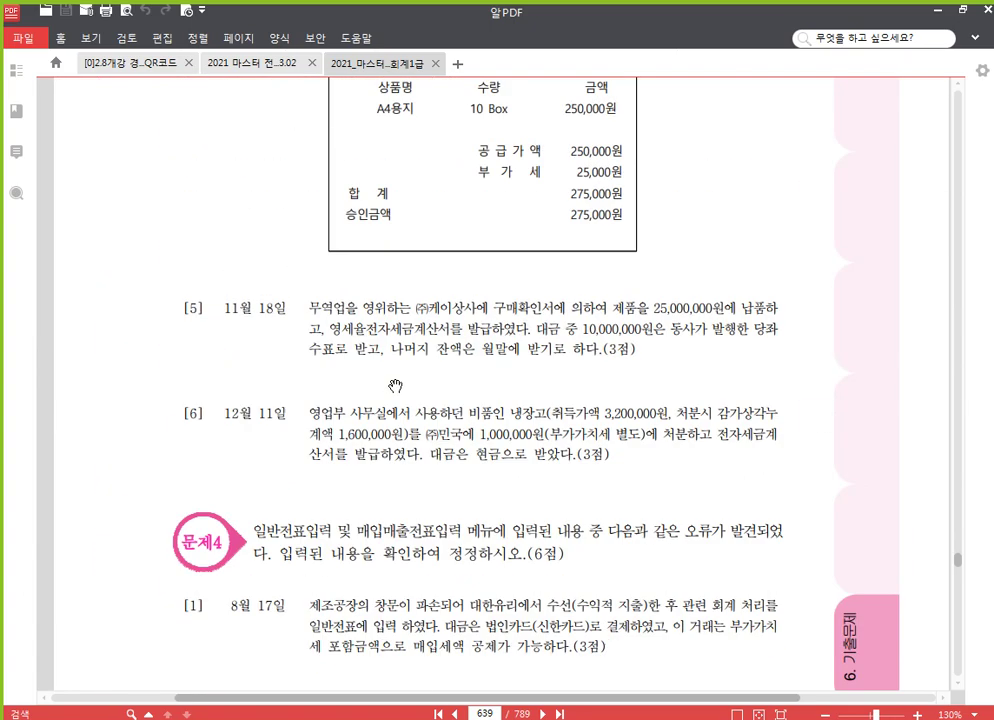
scroll(432, 363, "up", 20)
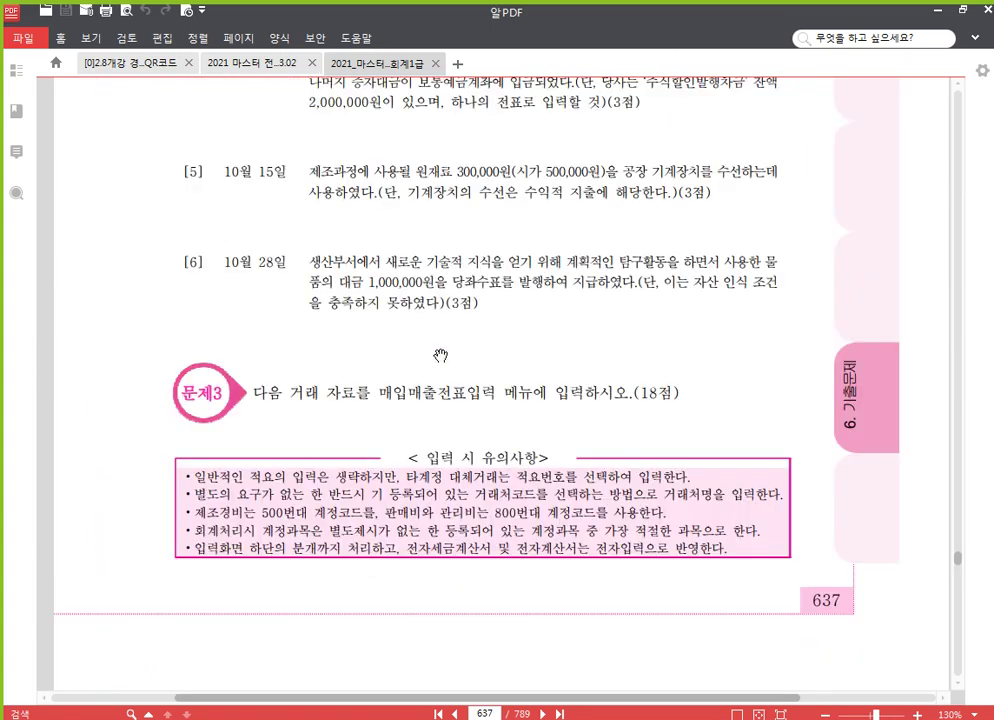
scroll(521, 366, "up", 20)
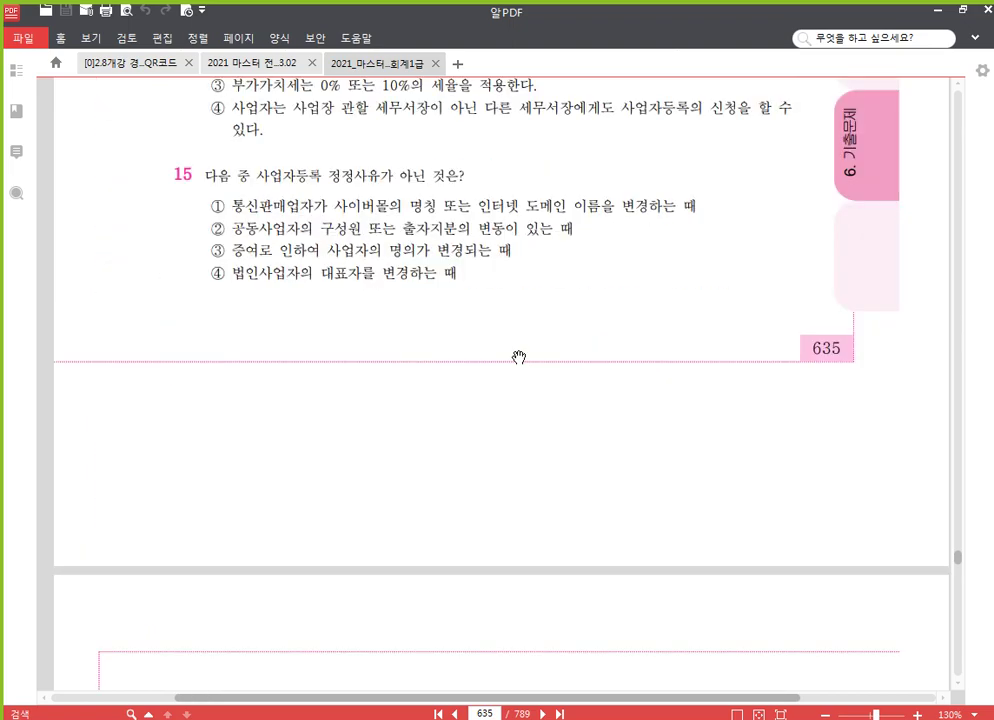
scroll(533, 356, "up", 20)
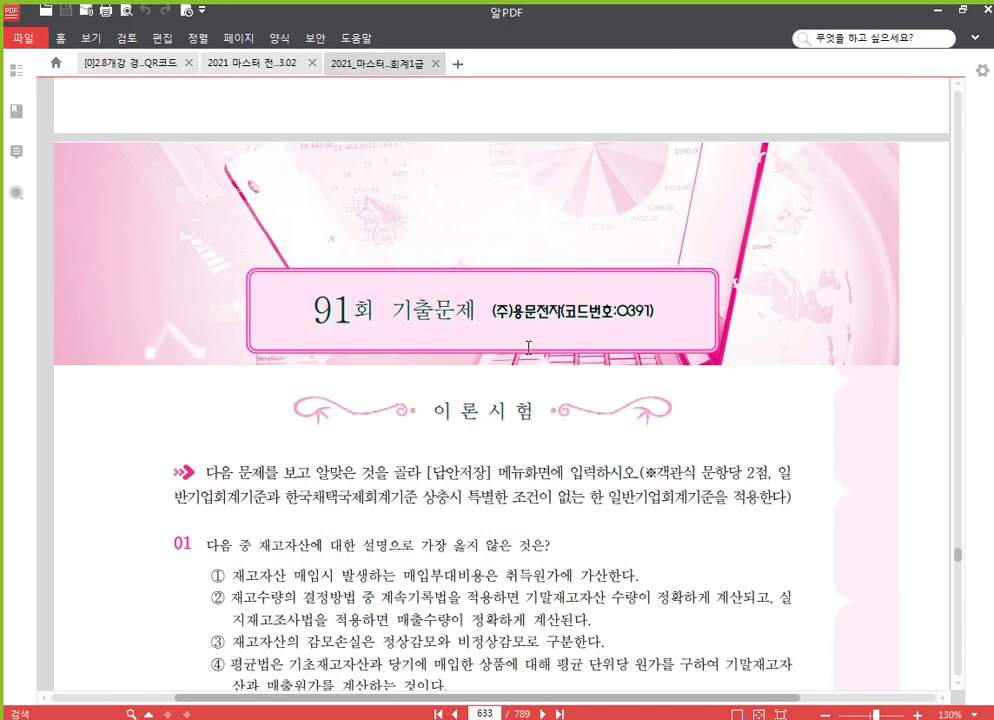
scroll(528, 347, "up", 5)
scroll(527, 353, "up", 5)
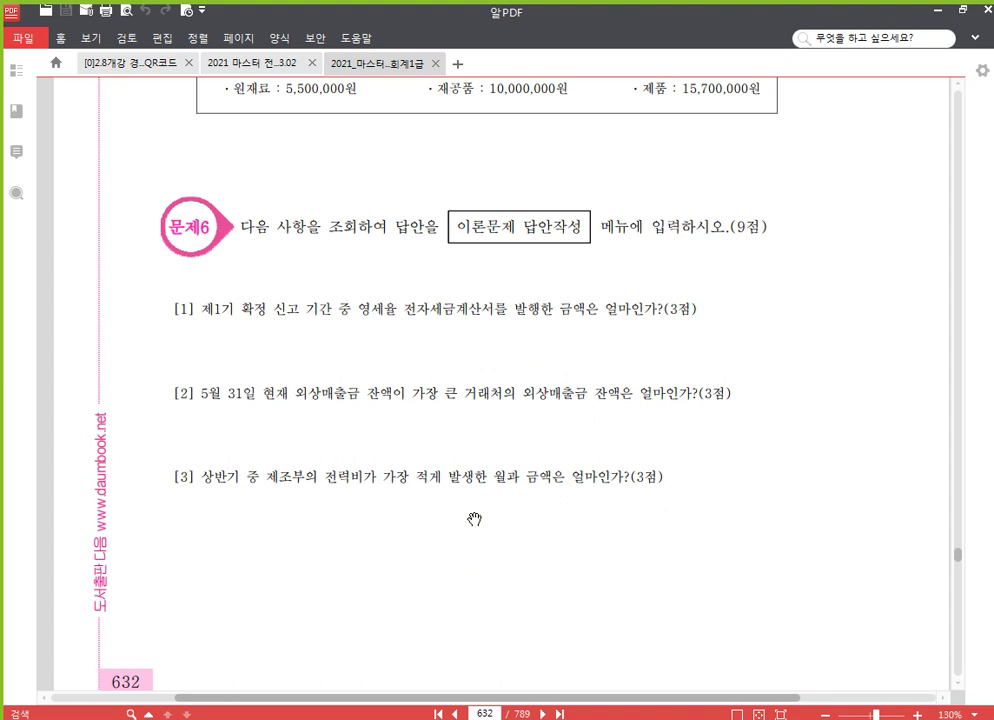
scroll(472, 528, "down", 1)
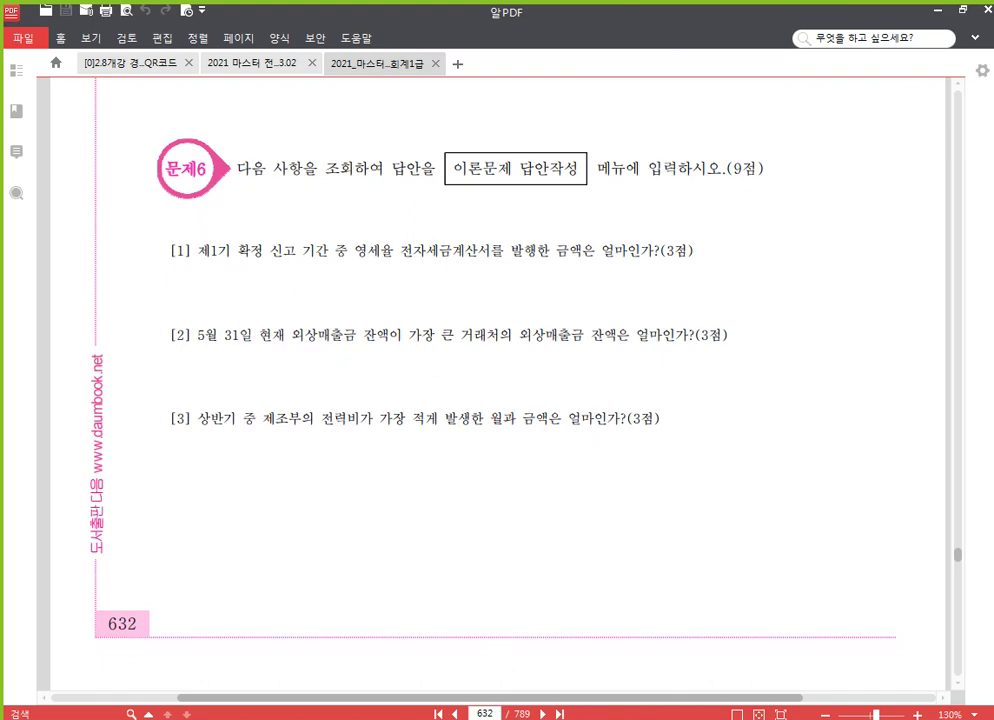
Close the 부가가치세신고서 in KcLep, change the company to 0390 봉화물산(주), and show the 회계관리 menus.
left_click(487, 718)
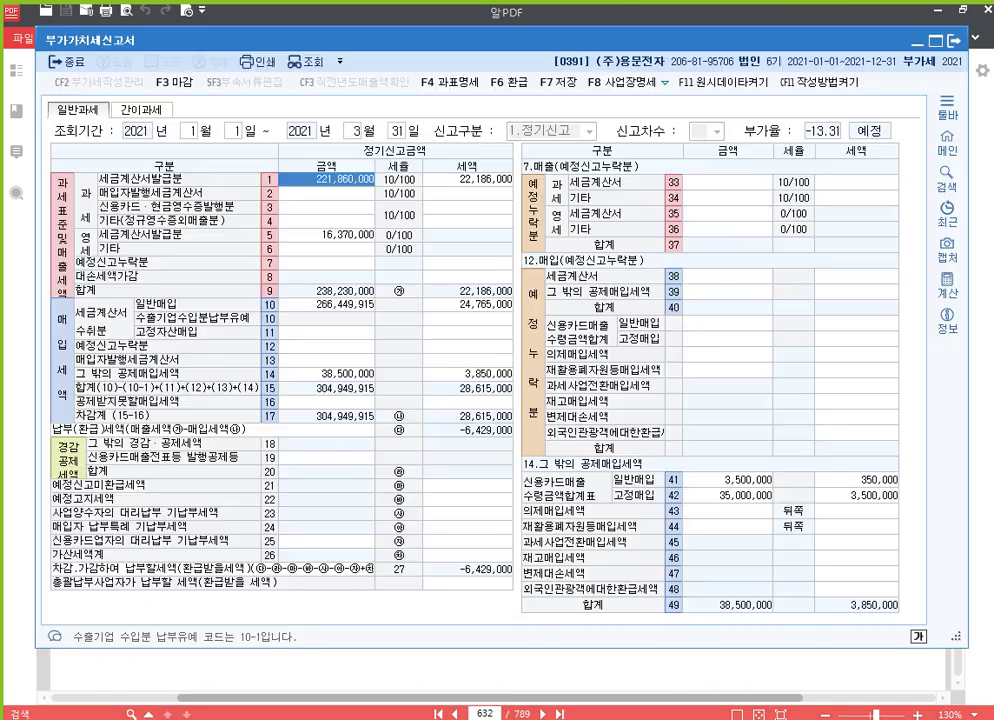
left_click(953, 41)
left_click(484, 365)
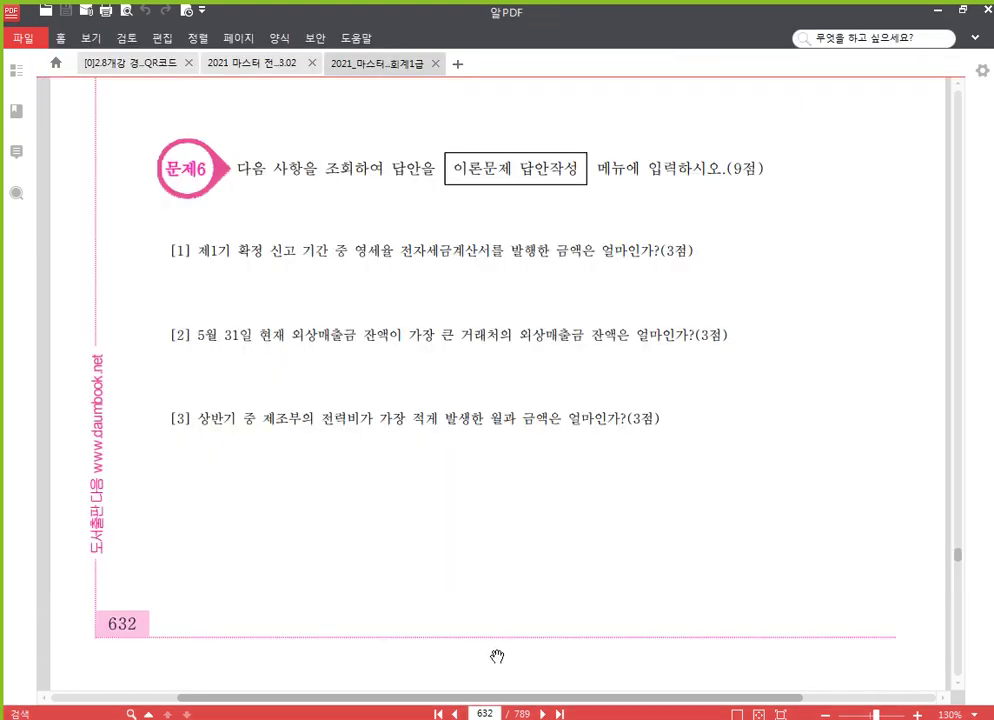
left_click(487, 718)
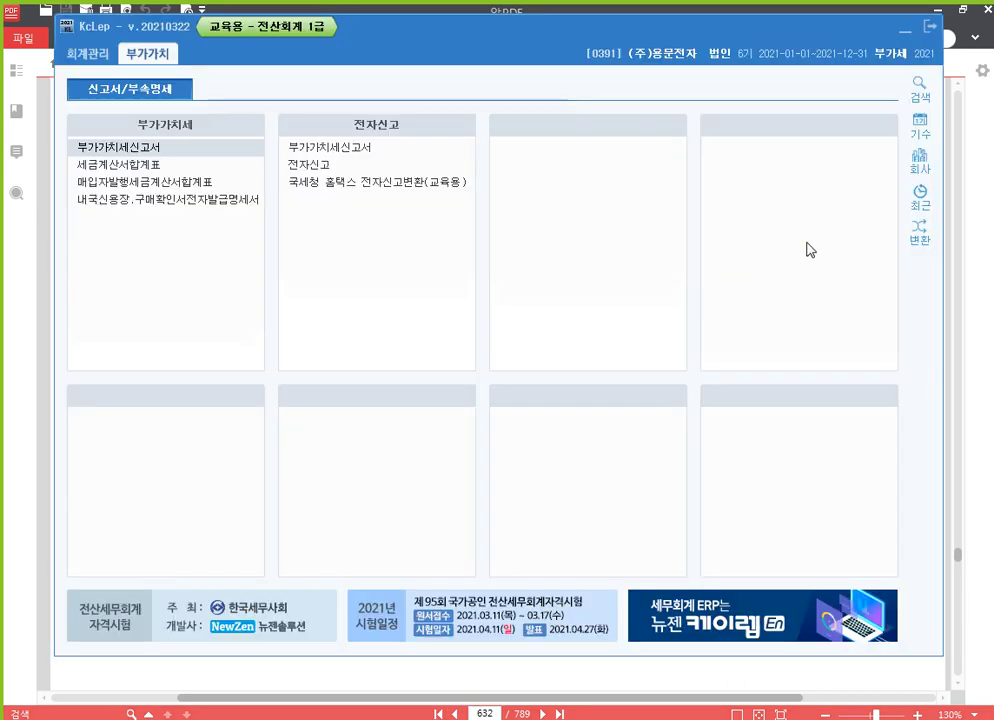
left_click(925, 168)
type("390")
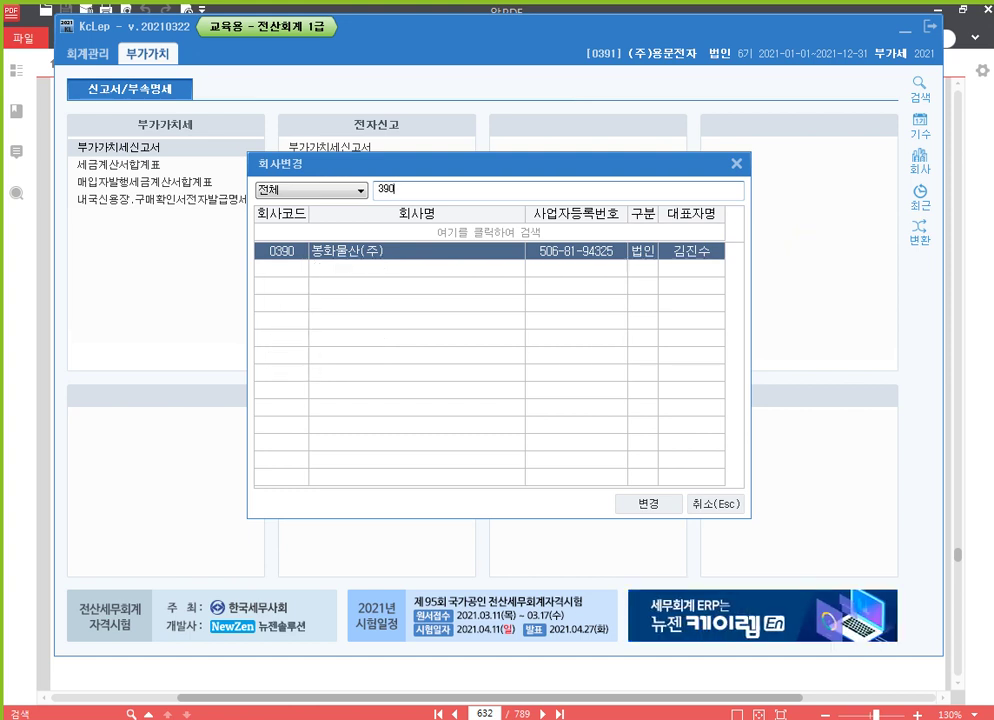
key("Return")
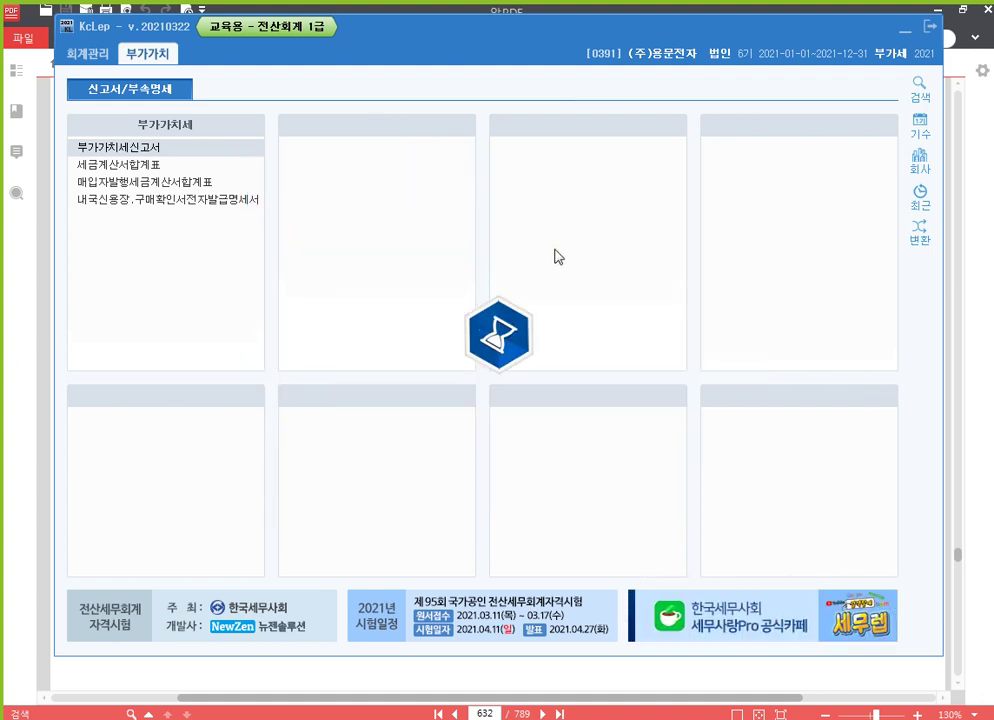
left_click(87, 53)
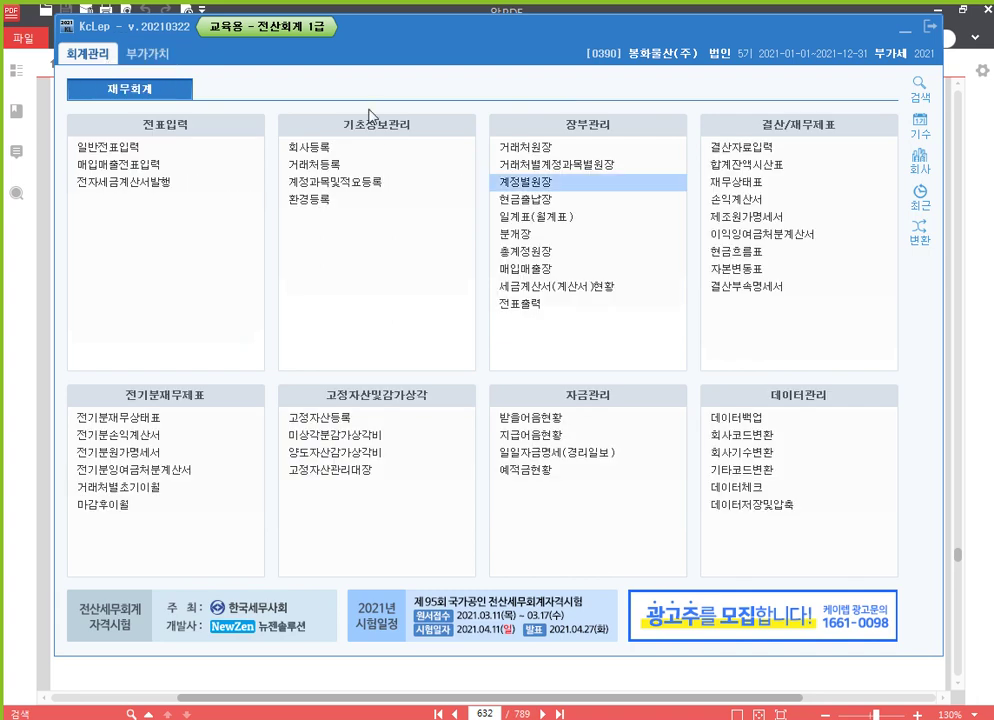
Read question [1] about the 영세율 전자세금계산서 amount in the PDF and open the 부가가치세신고서 in KcLep.
left_click(987, 331)
left_click_drag(358, 486, 354, 431)
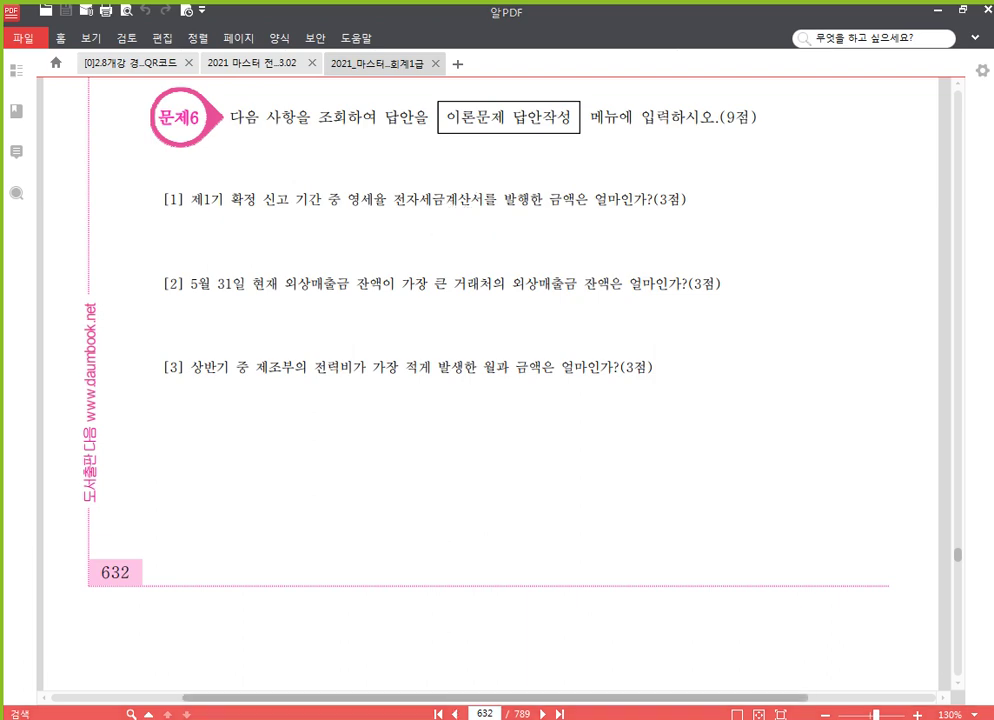
key("alt+Tab")
left_click(145, 53)
double_click(150, 147)
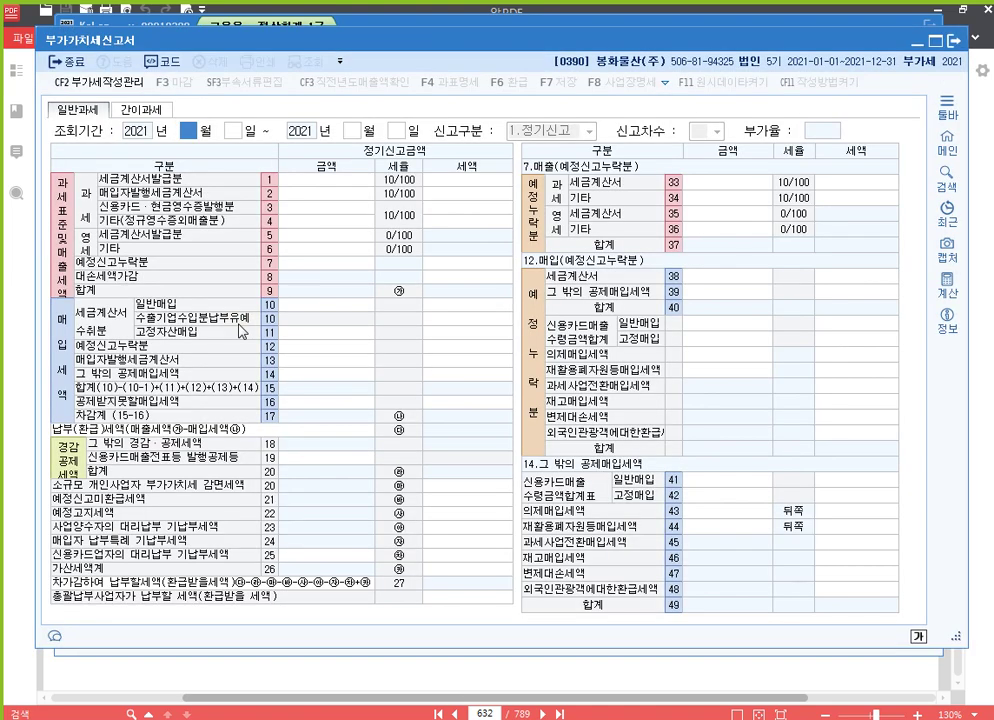
Query the 부가가치세신고서 for the 제1기 확정 period, 4월 1일 to 6월 30일, 2021.
type("4")
key("Return")
key("Return")
type("6")
key("Return")
key("Return")
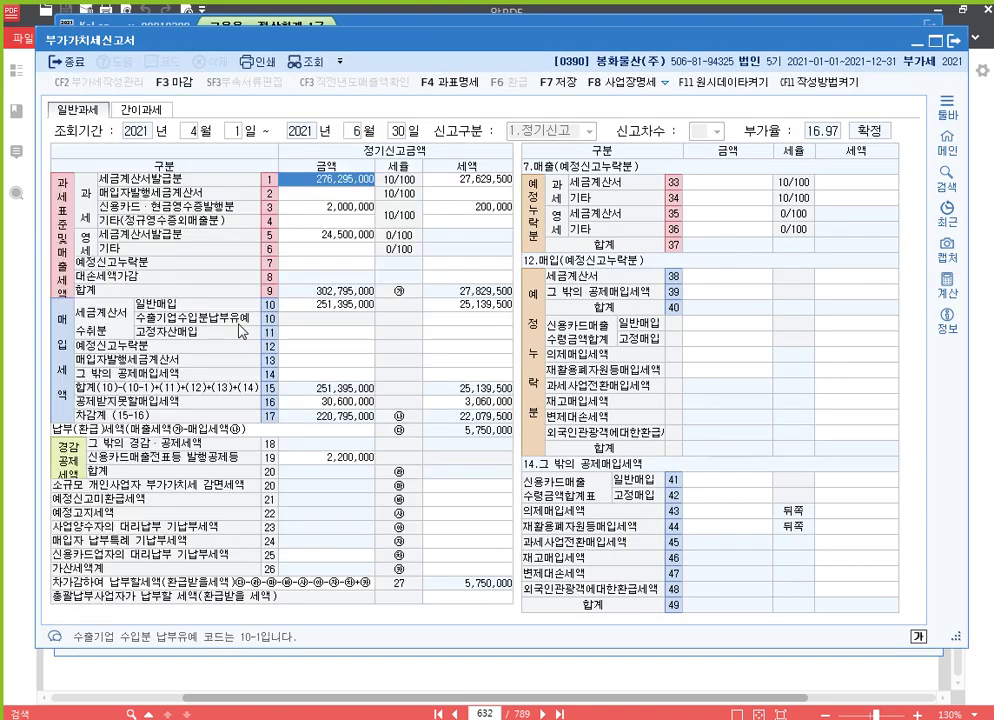
Compare the zero-rated tax-invoice sales amount in the VAT return with question [1] in the PDF.
left_click(340, 237)
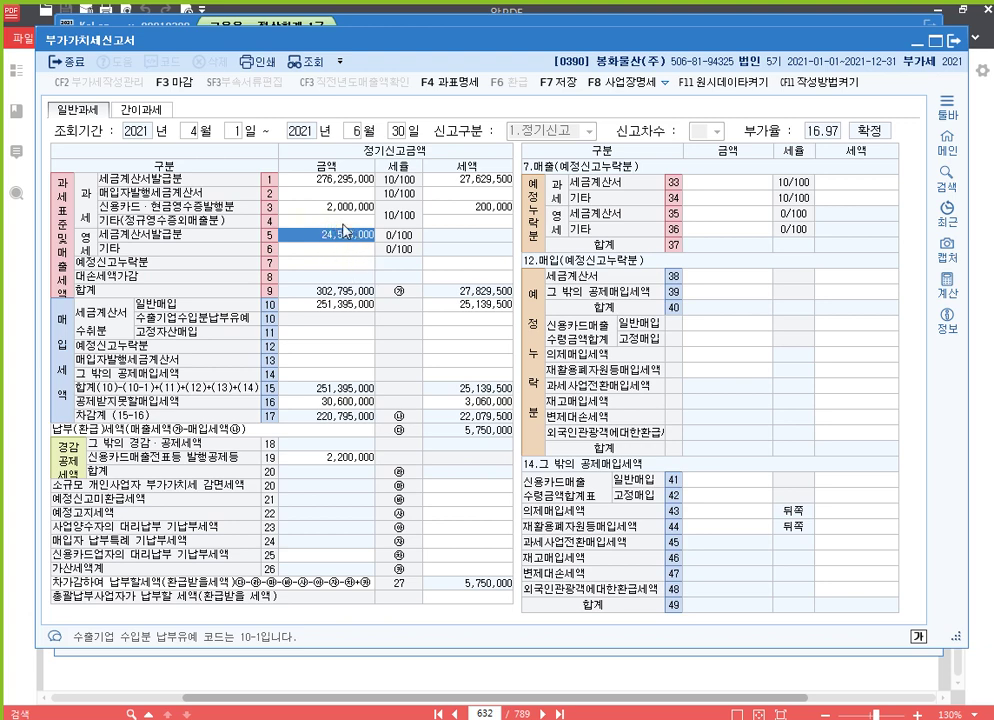
left_click(988, 378)
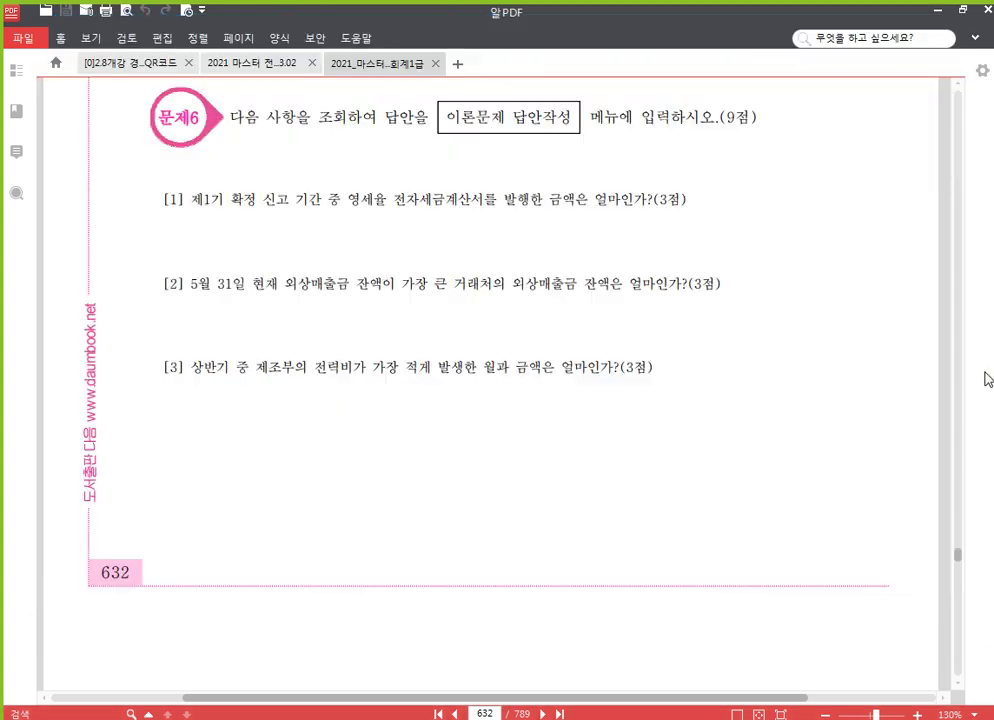
left_click(488, 719)
Open the purchase and sales ledger (매입매출장) and list all entries from 2021-04-01 to 2021-06-30.
key("Escape")
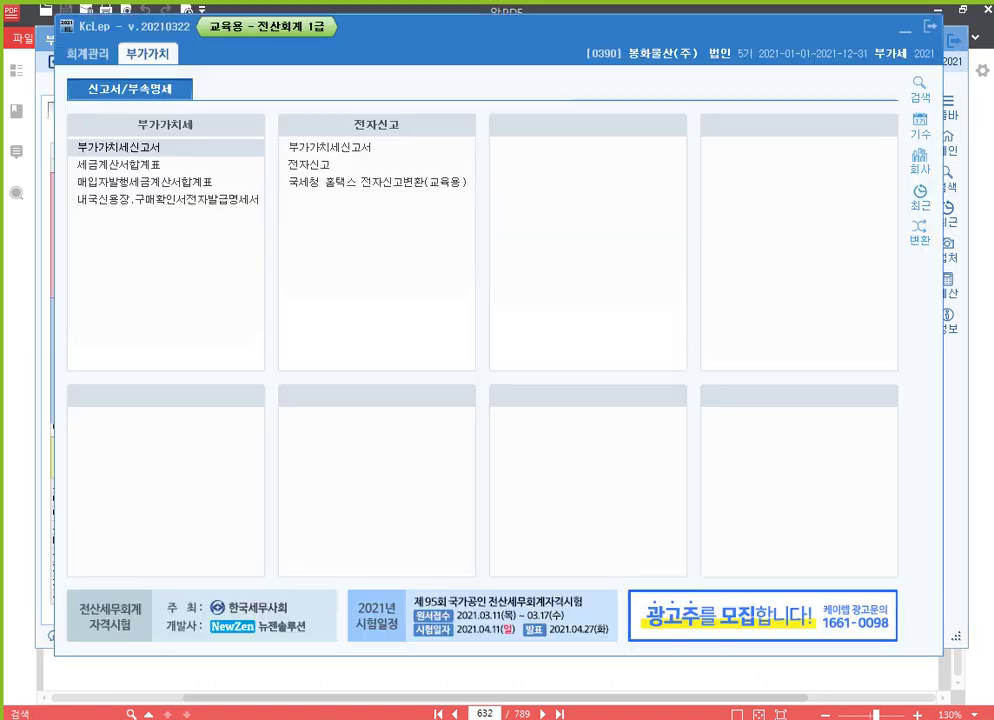
left_click(86, 50)
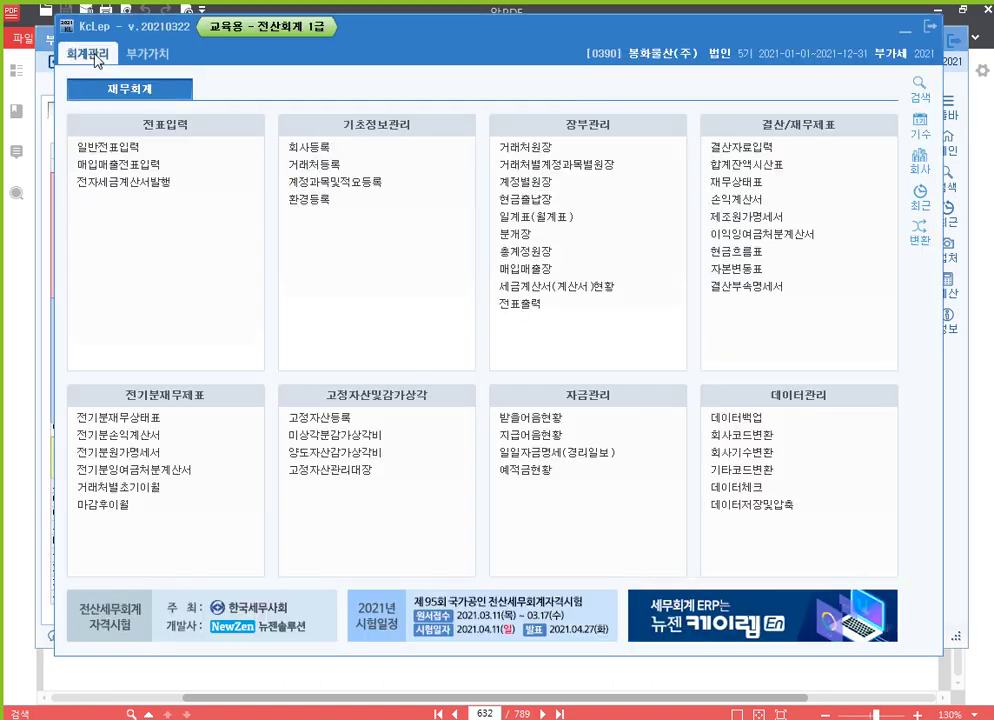
left_click(540, 269)
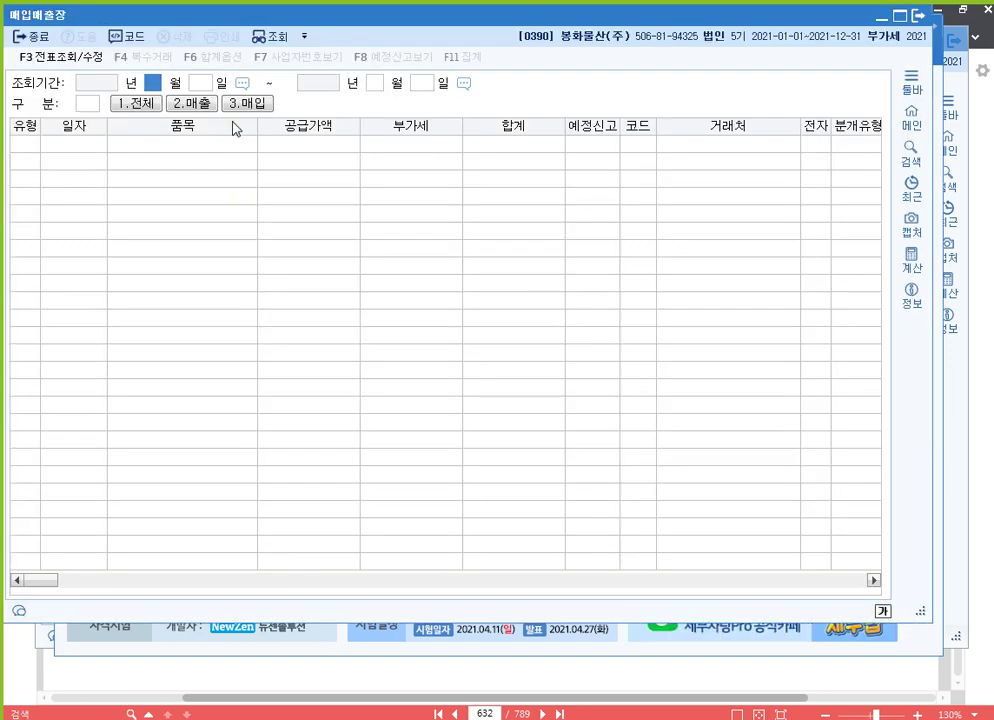
left_click_drag(240, 18, 338, 44)
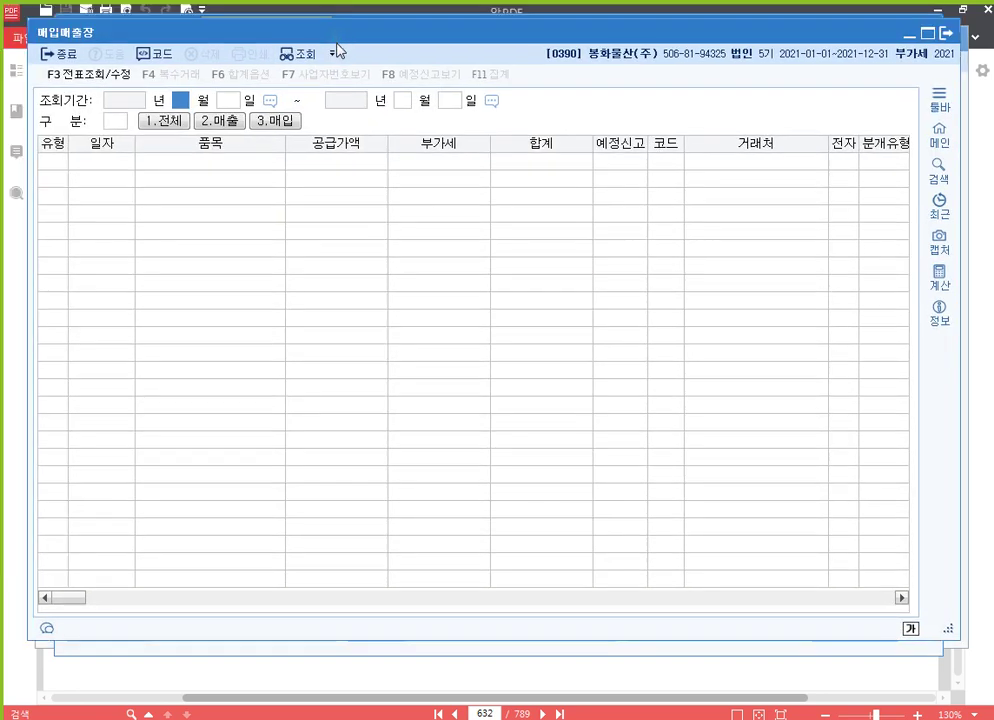
type("04010630")
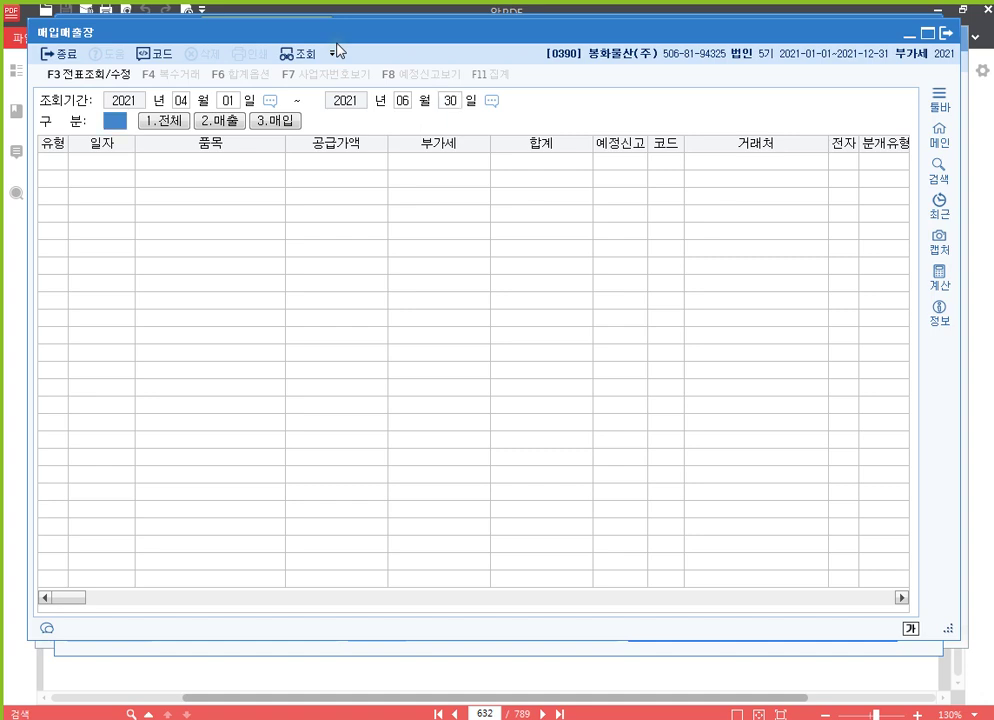
type("1")
key("Return")
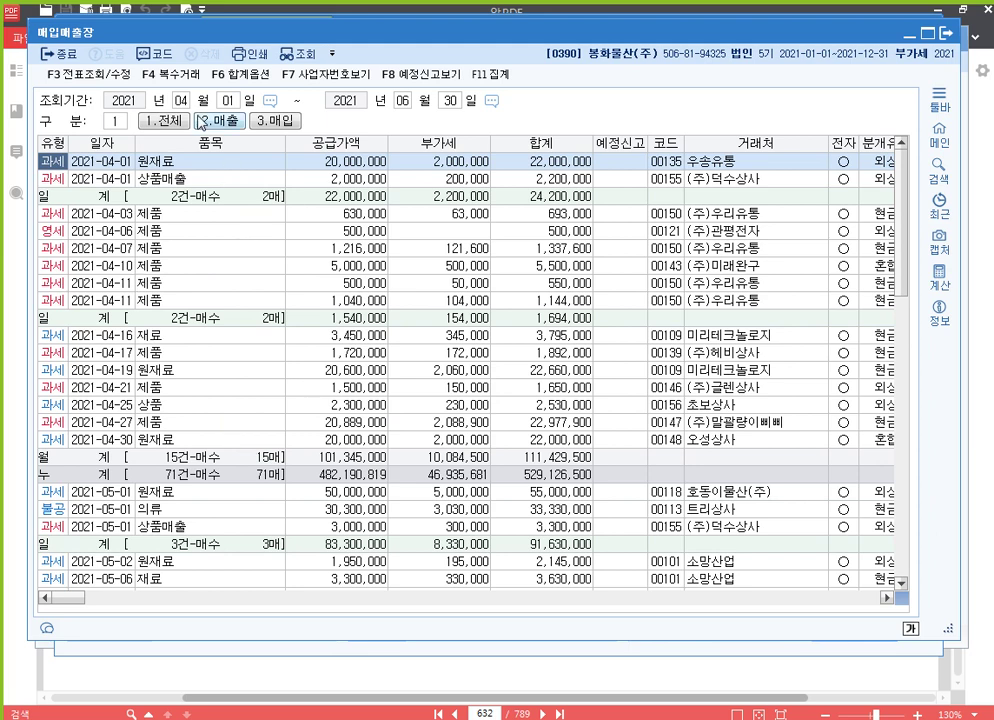
left_click(220, 122)
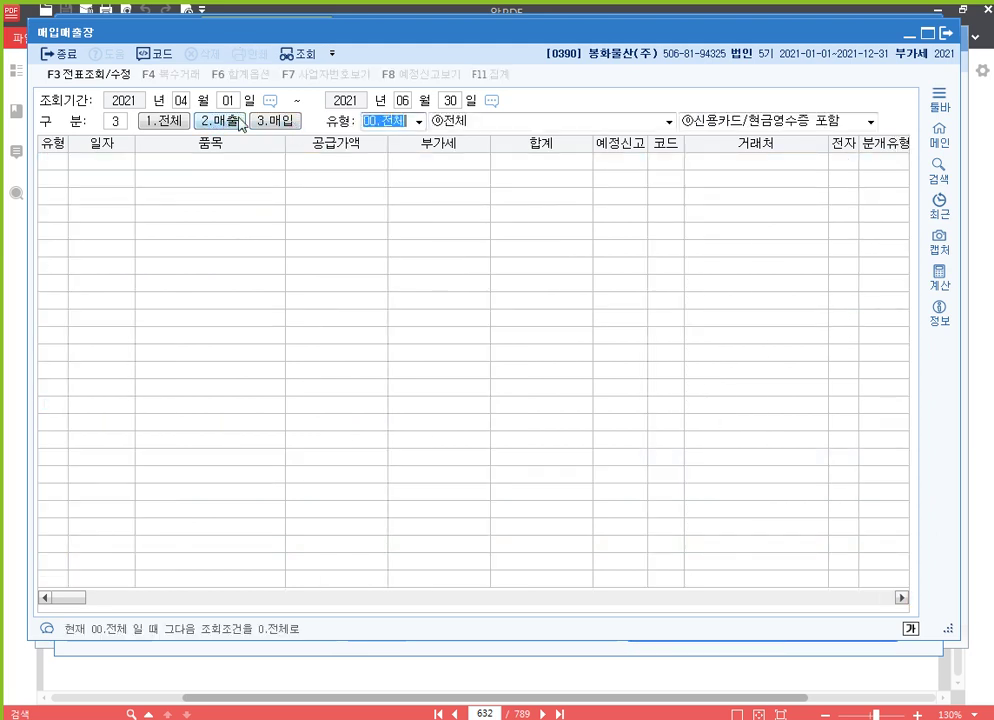
left_click(418, 121)
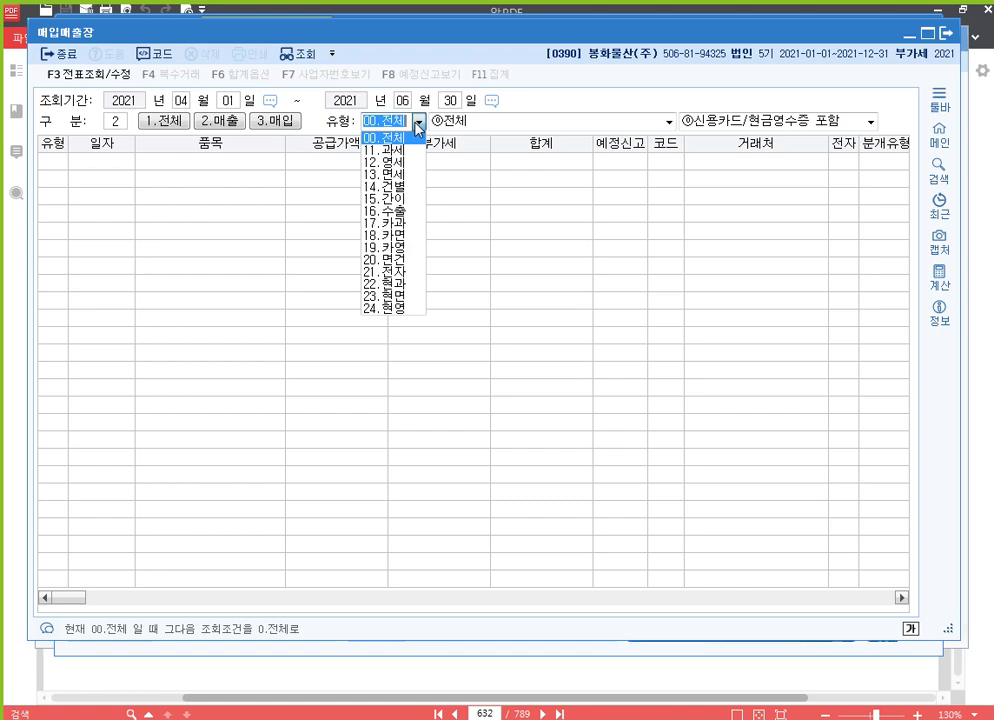
left_click(161, 121)
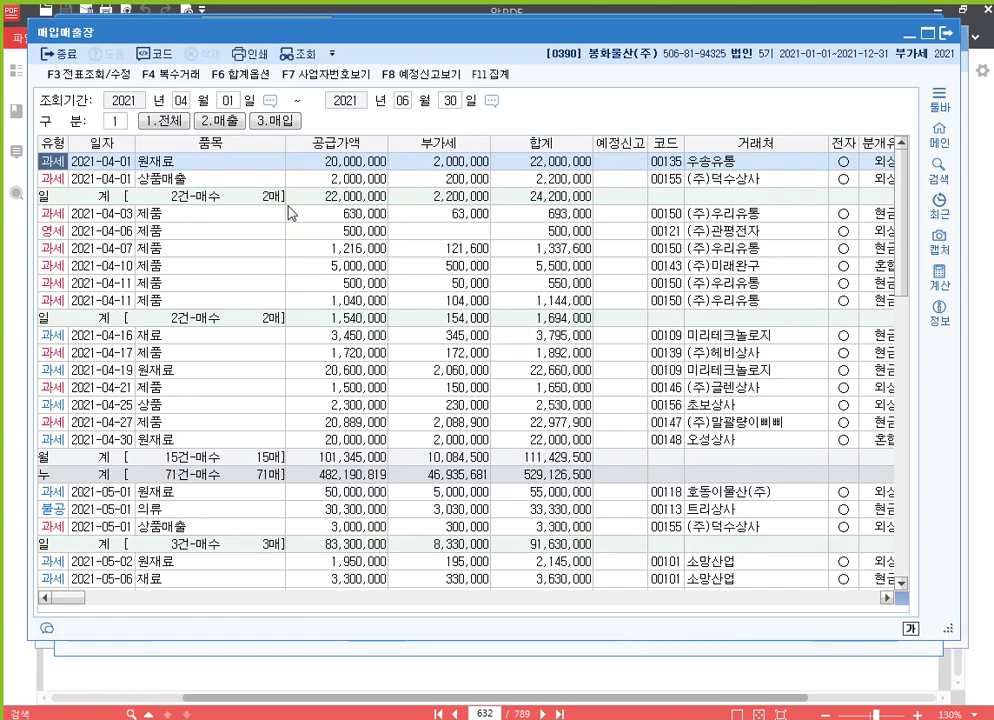
scroll(244, 228, "down", 5)
scroll(260, 229, "up", 5)
Filter the ledger to sales (매출) of type 12.영세 and select the quarterly cumulative supply amount.
left_click(218, 122)
left_click(418, 121)
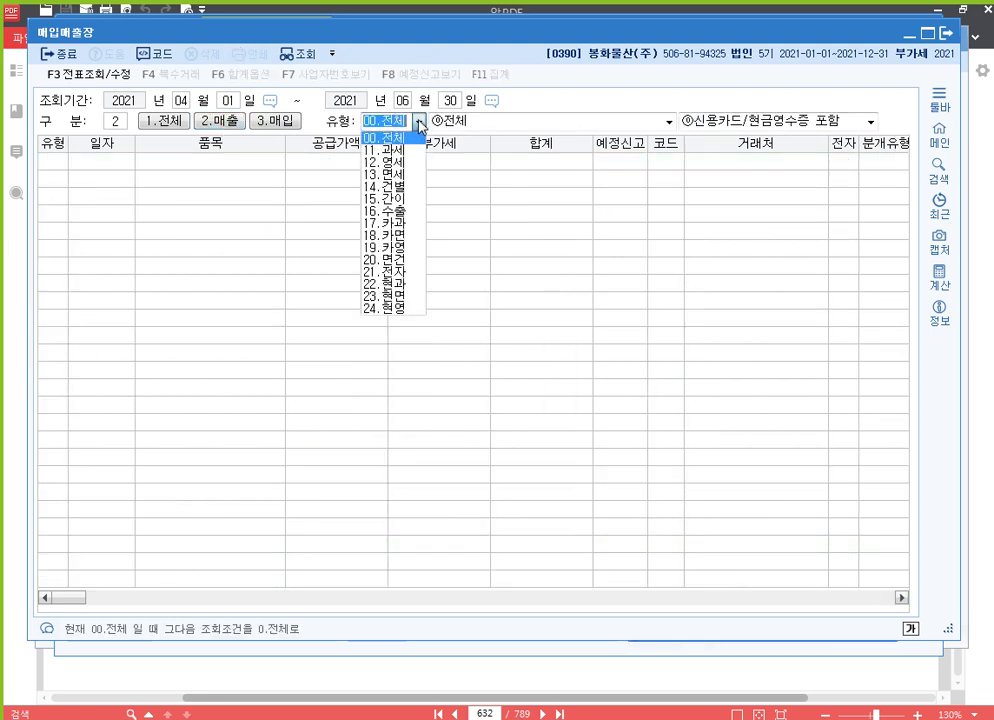
left_click(400, 164)
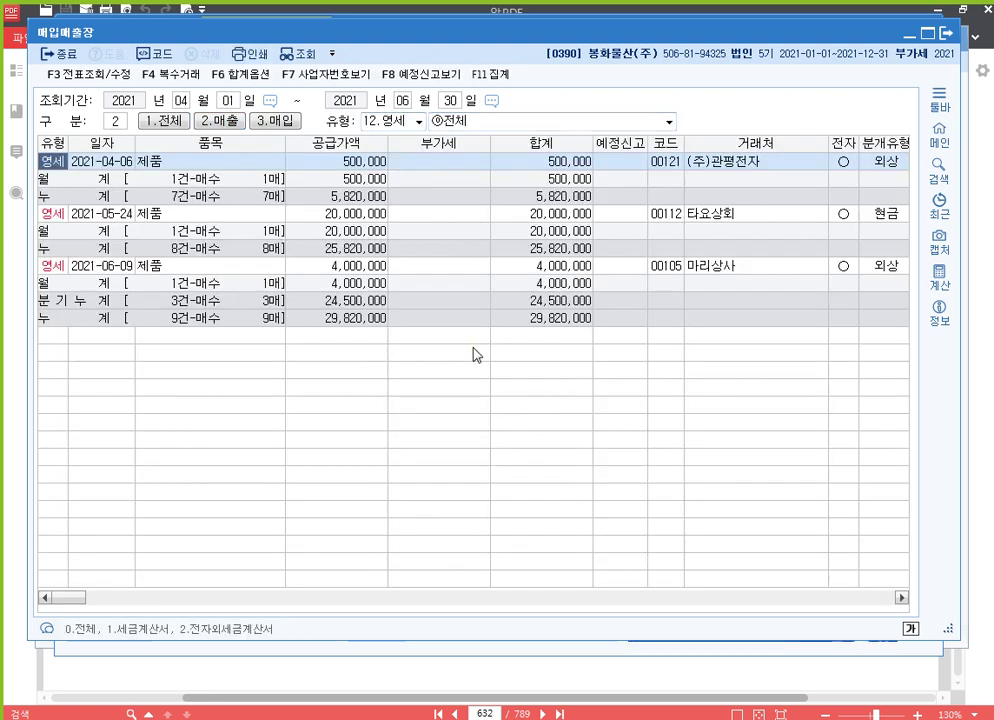
left_click(366, 301)
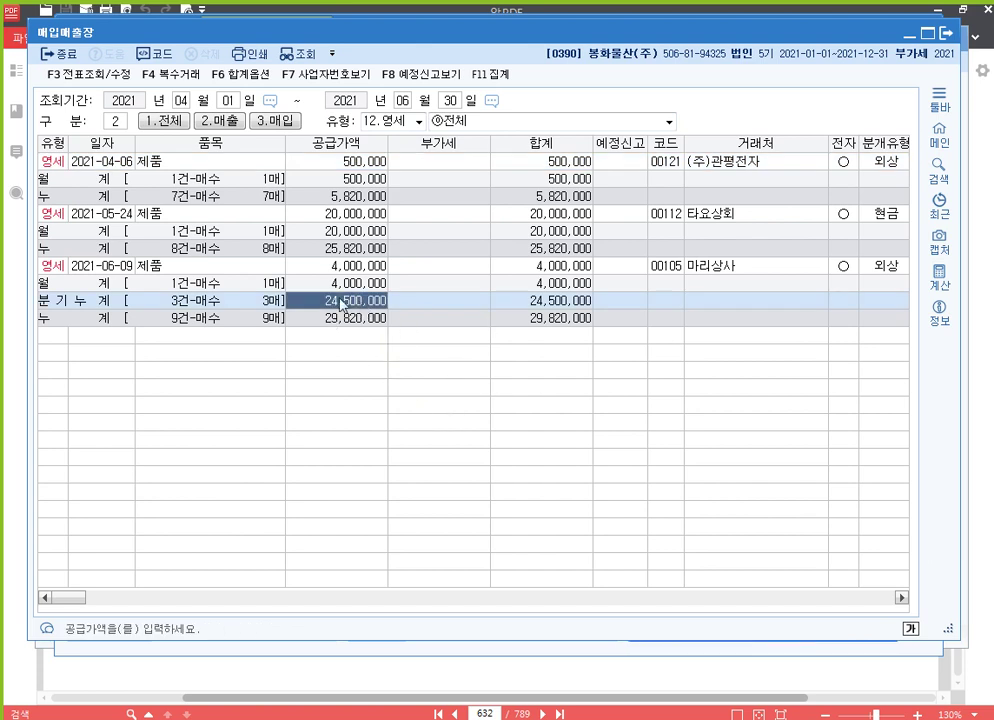
Close the VAT return without saving its data, and close the purchase and sales ledger.
key("Escape")
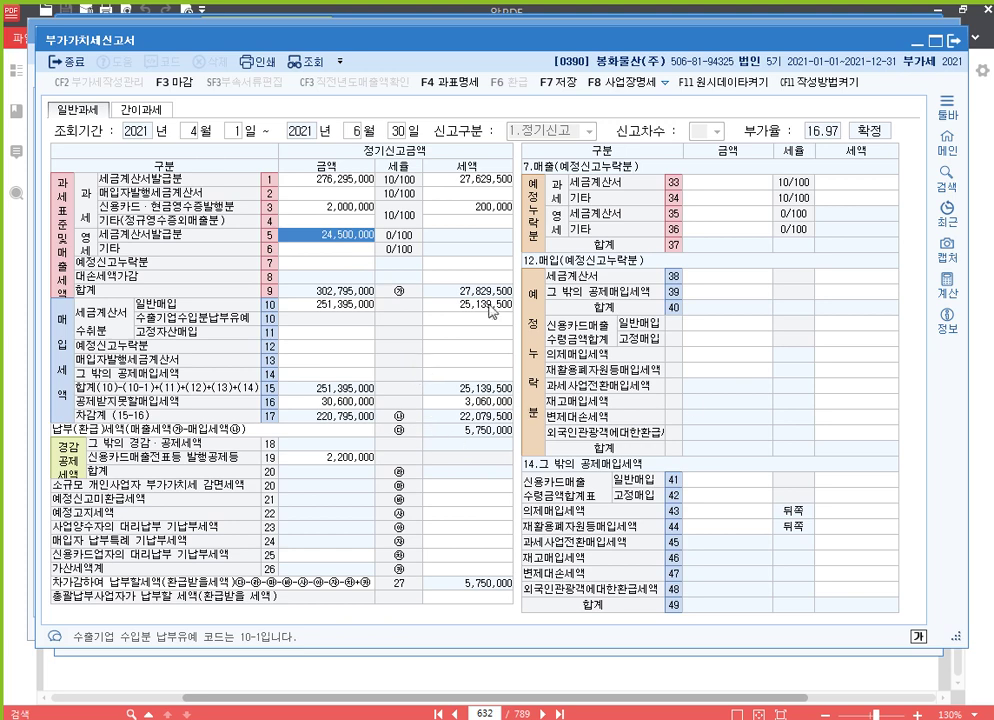
left_click(954, 42)
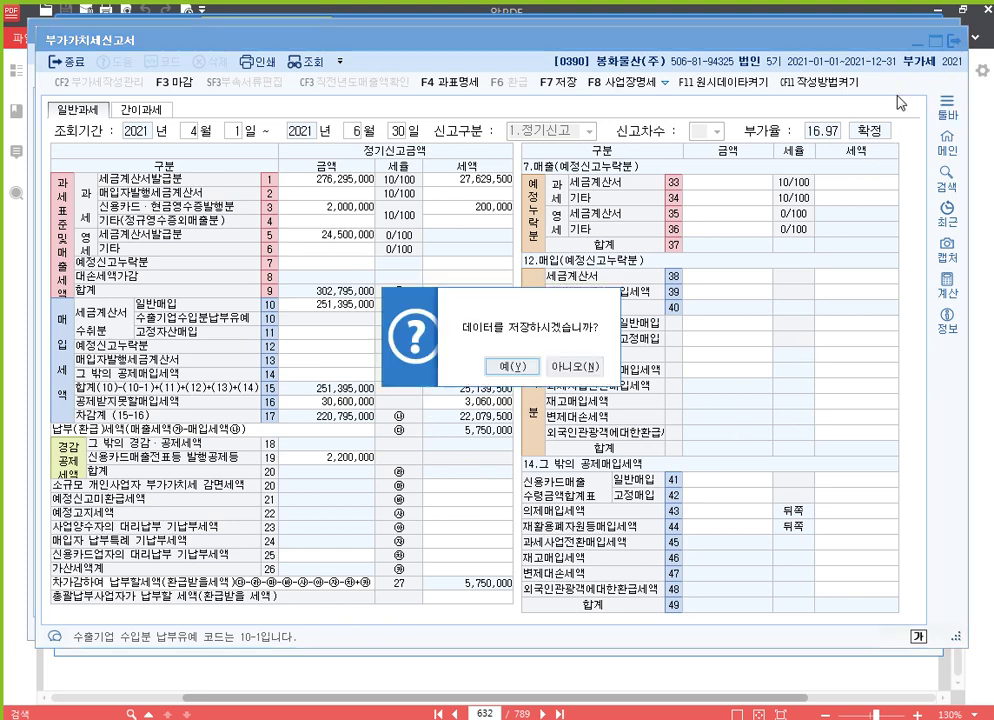
left_click(584, 367)
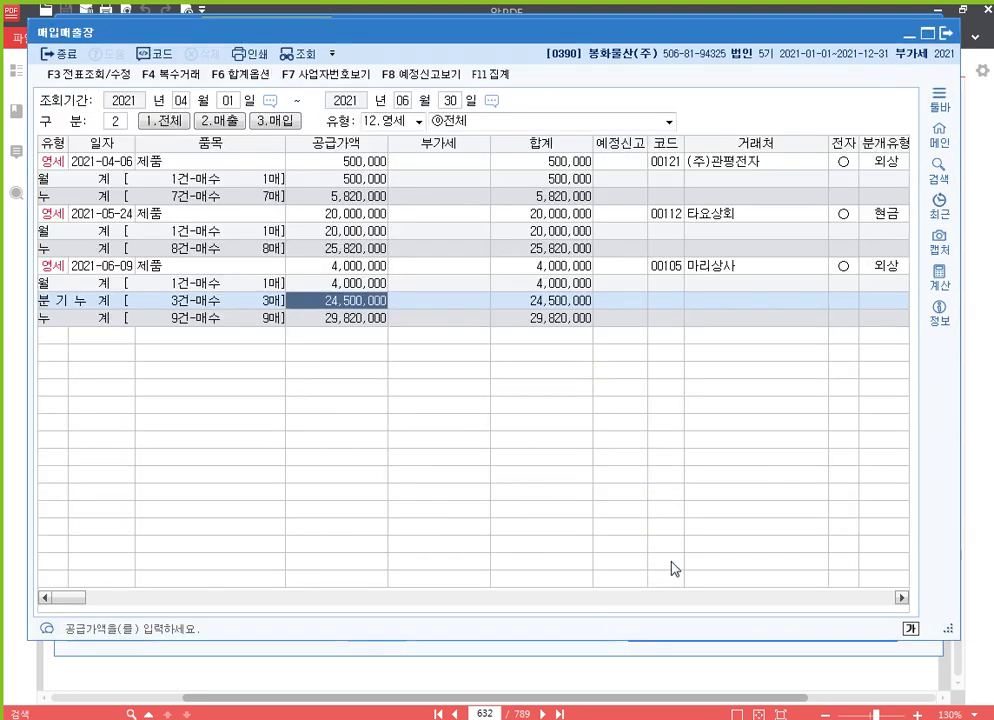
left_click(945, 33)
Open the customer ledger (거래처원장) in KcLep and consult question [2] in the PDF.
key("alt+Tab")
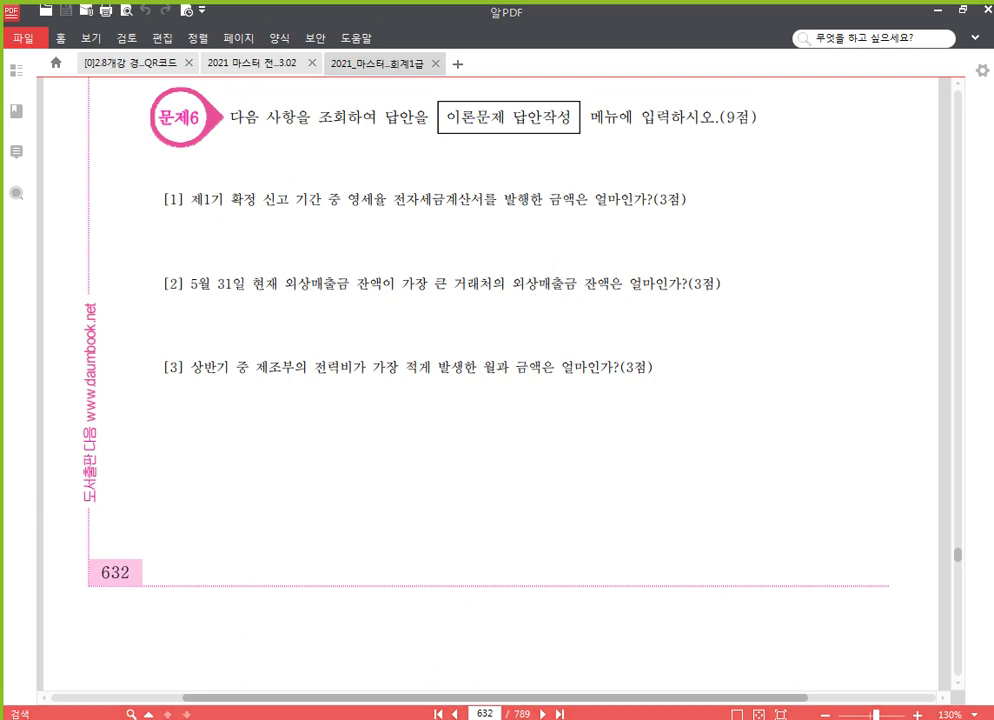
key("alt+Tab")
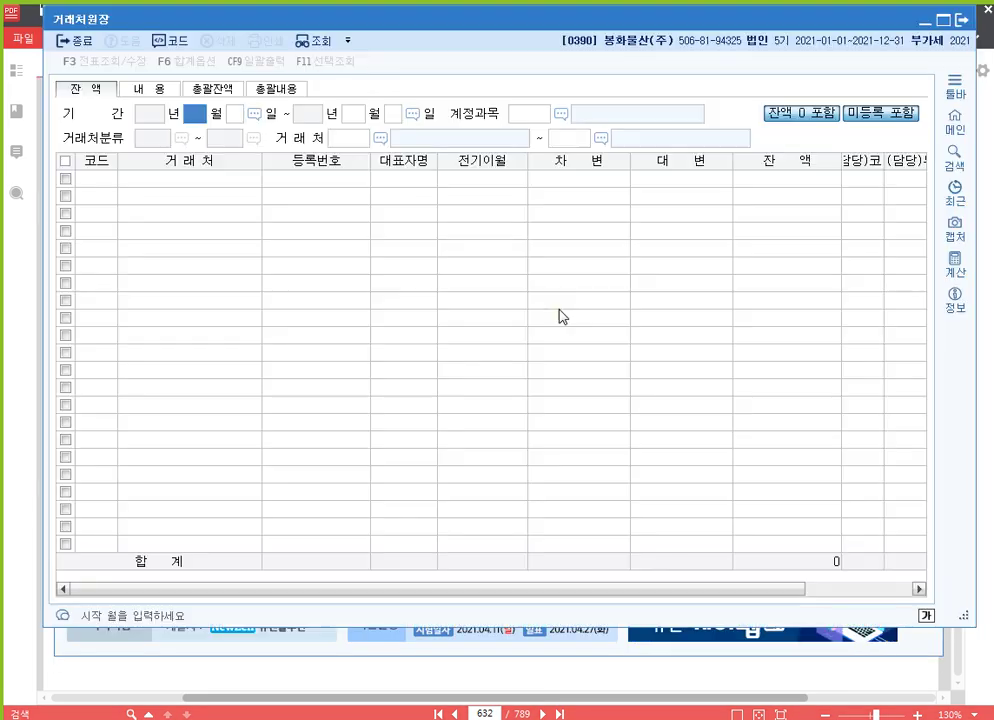
left_click(988, 405)
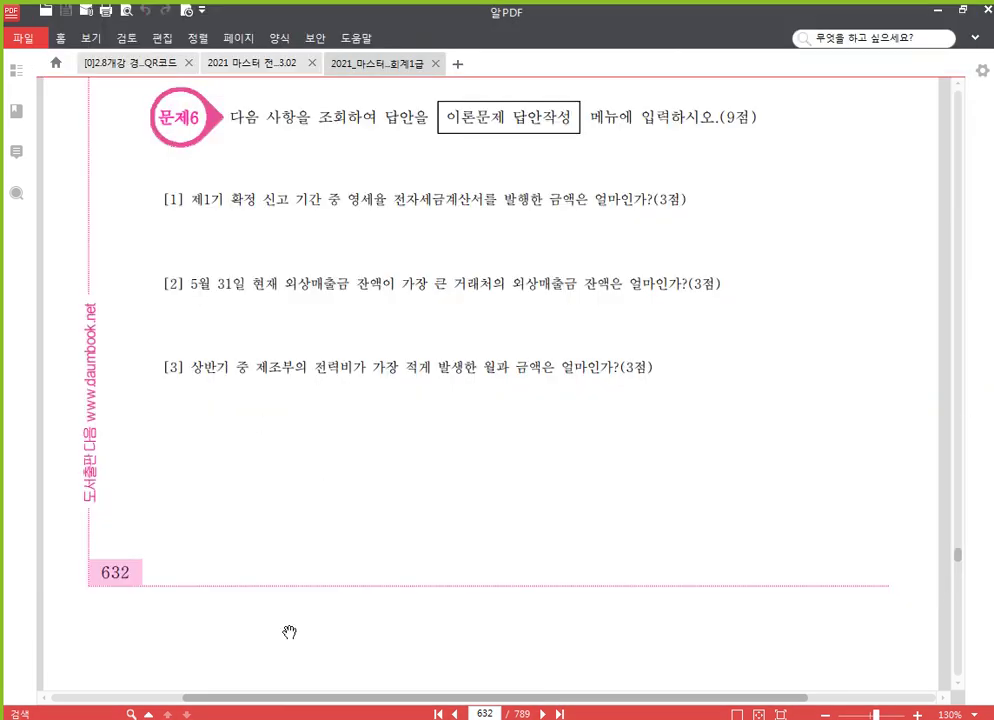
key("alt+Tab")
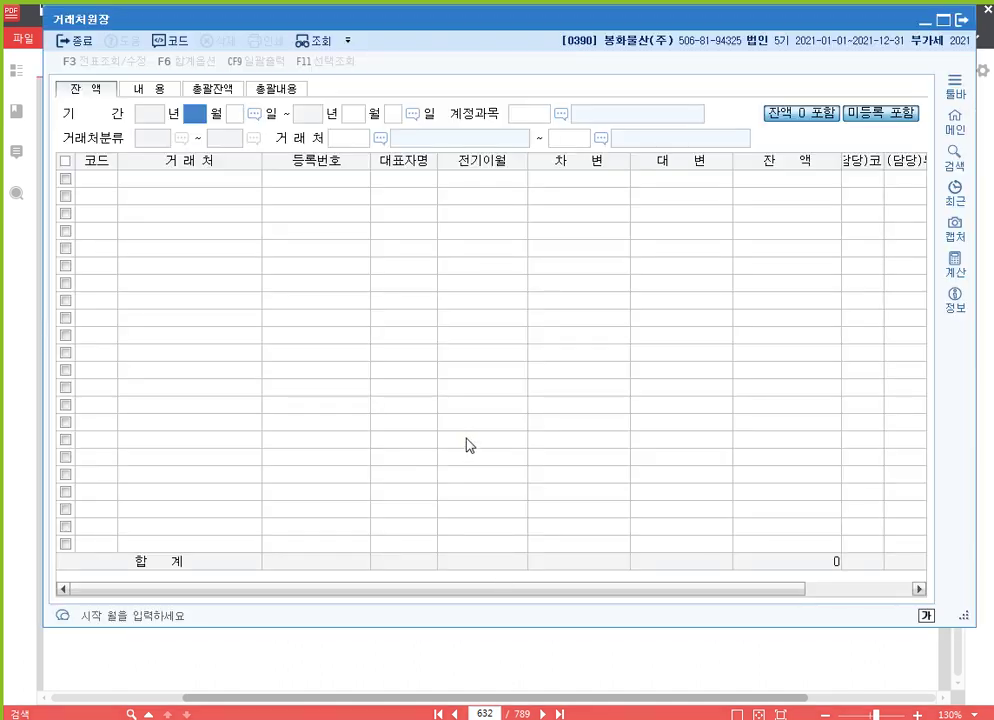
List the customer ledger balances of account 0108 외상매출금 for 2021-05-31 to 2021-05-31 across all customers.
type("5")
key("Return")
type("31")
key("Return")
type("5")
key("Return")
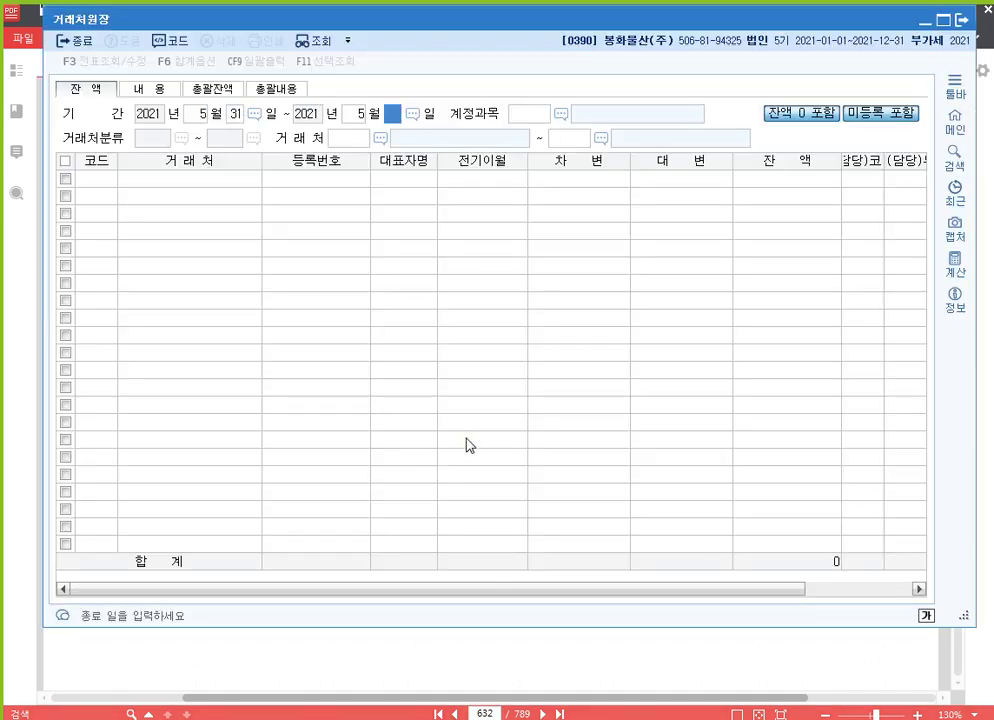
type("31")
key("Return")
type("108")
key("Return")
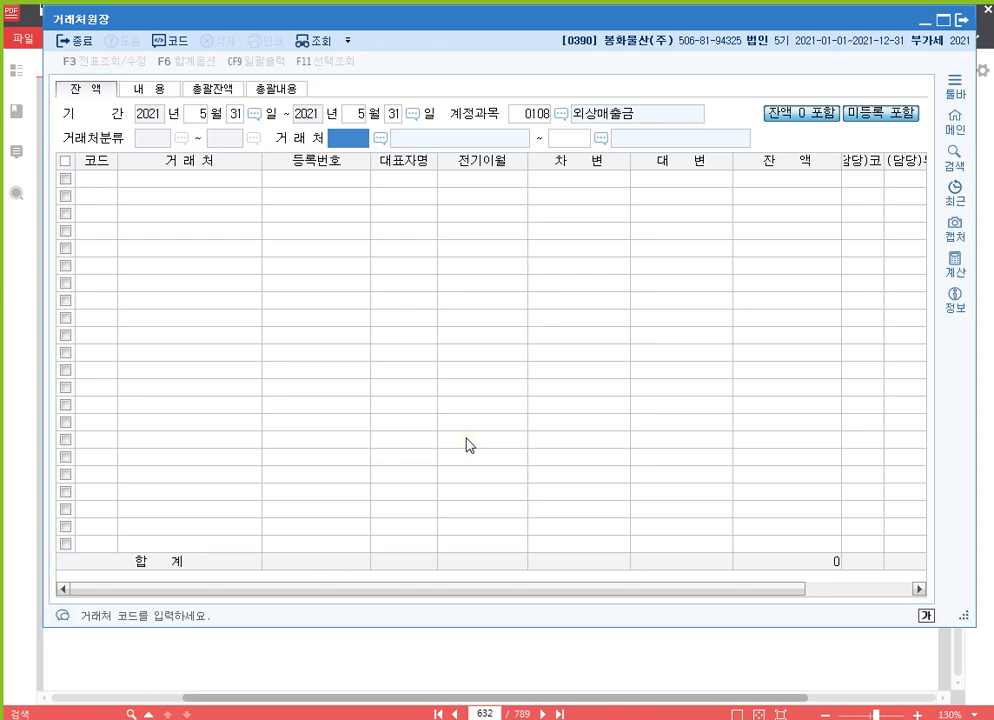
key("Return")
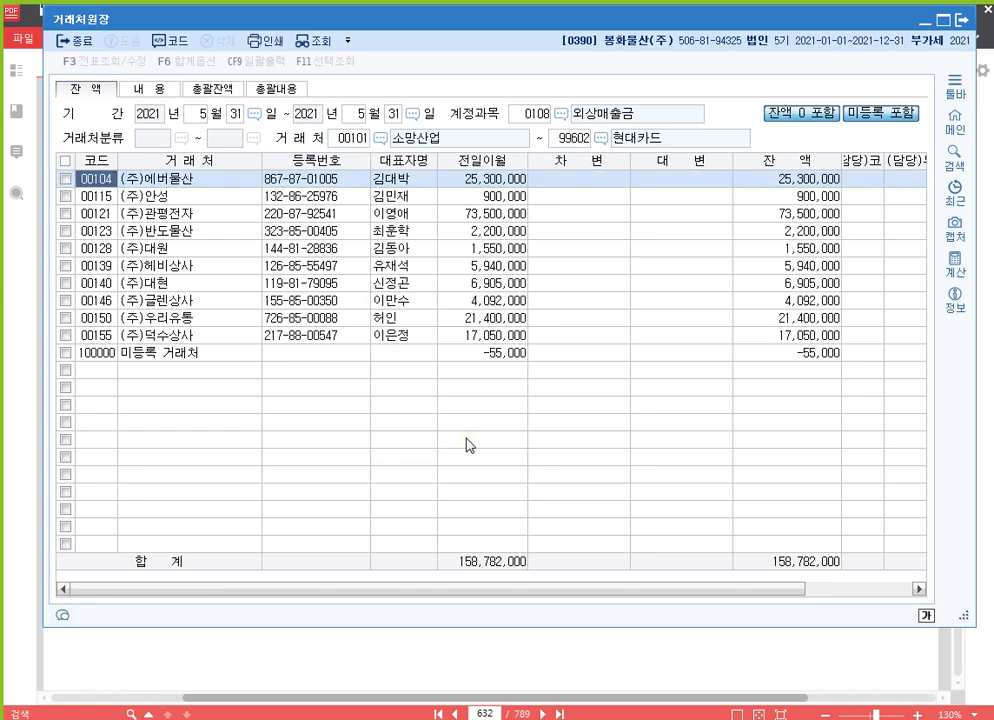
Sort the customer ledger by balance in descending order and check the largest balance against question [2] in the PDF.
left_click(802, 162)
left_click(802, 162)
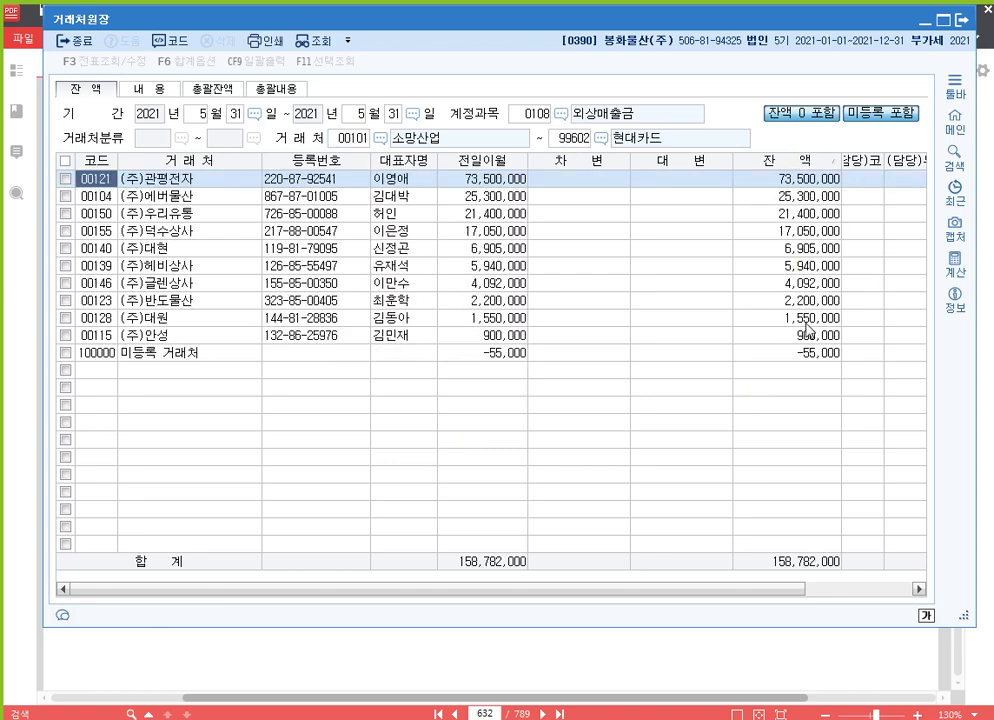
left_click(796, 180)
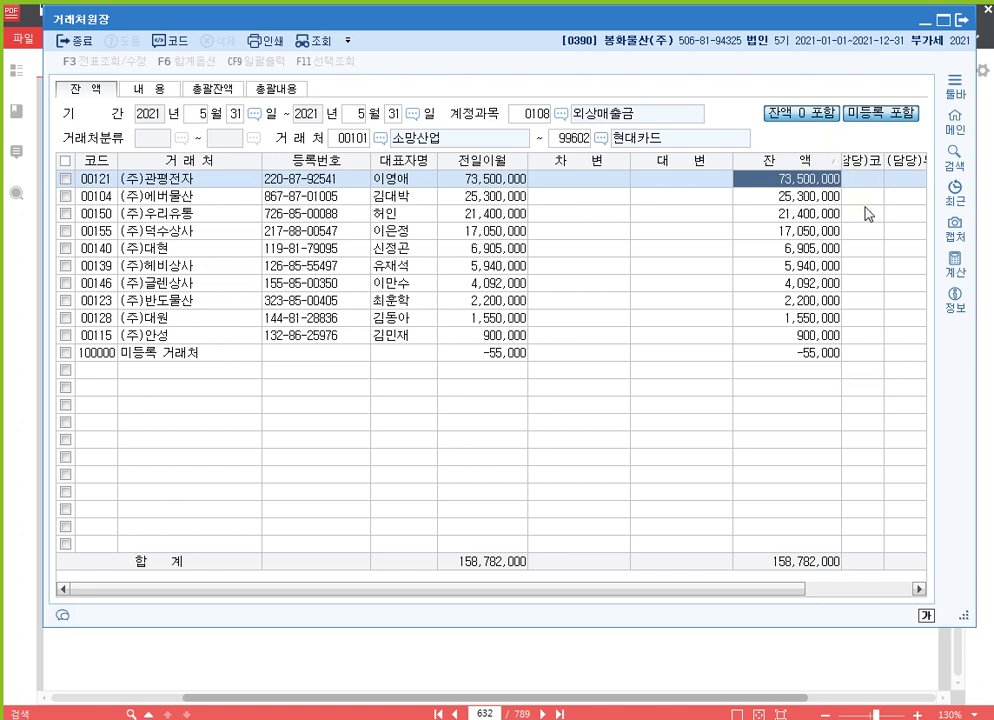
left_click(990, 271)
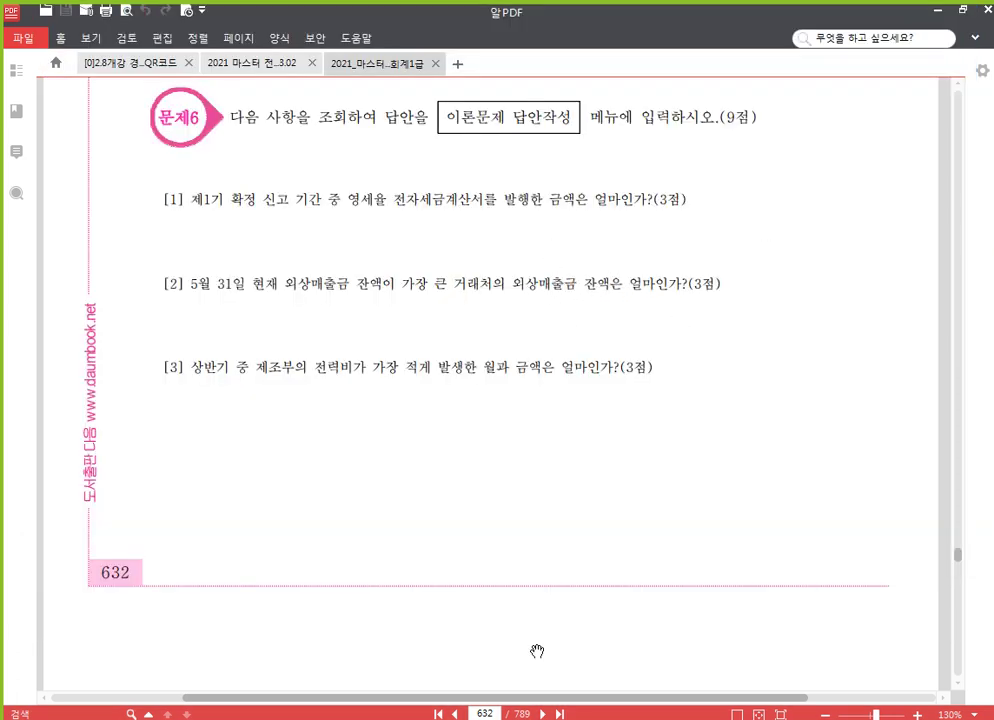
left_click(508, 718)
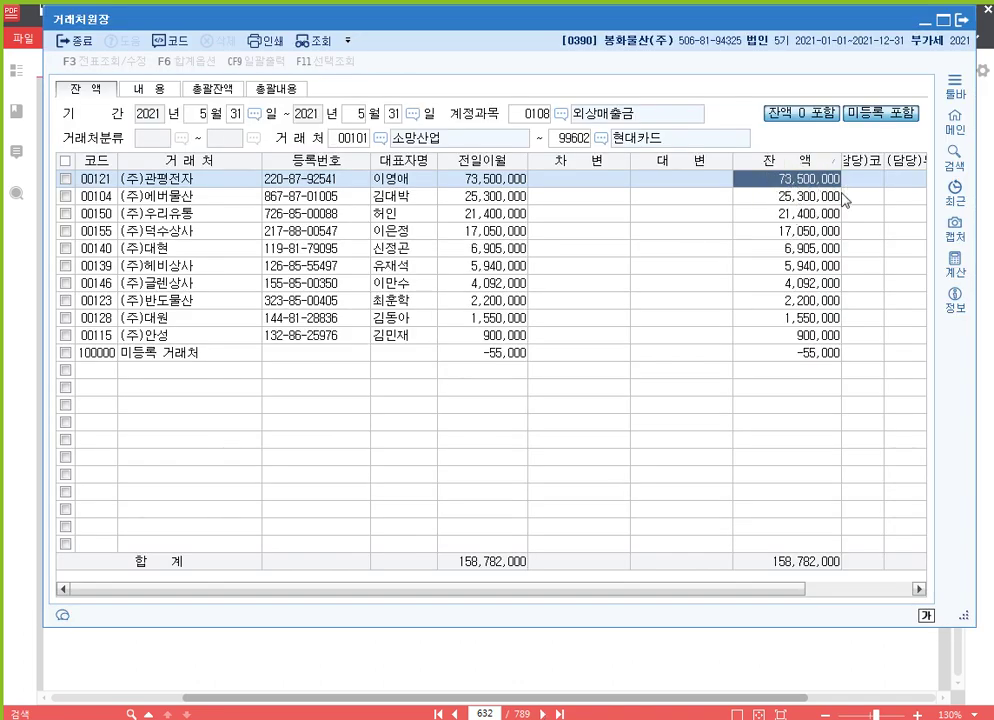
Close the customer ledger and read question [3] in the PDF about the manufacturing department's electricity cost.
left_click(966, 22)
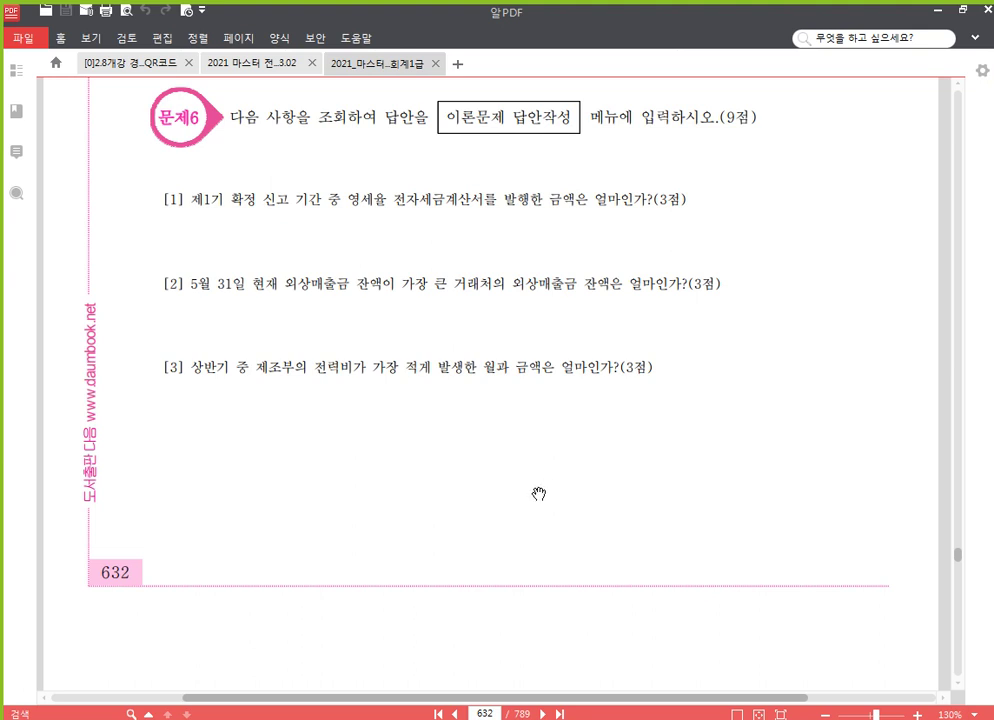
left_click_drag(537, 496, 544, 375)
mouse_move(541, 430)
left_mouse_down()
mouse_move(533, 413)
mouse_move(541, 408)
left_mouse_up()
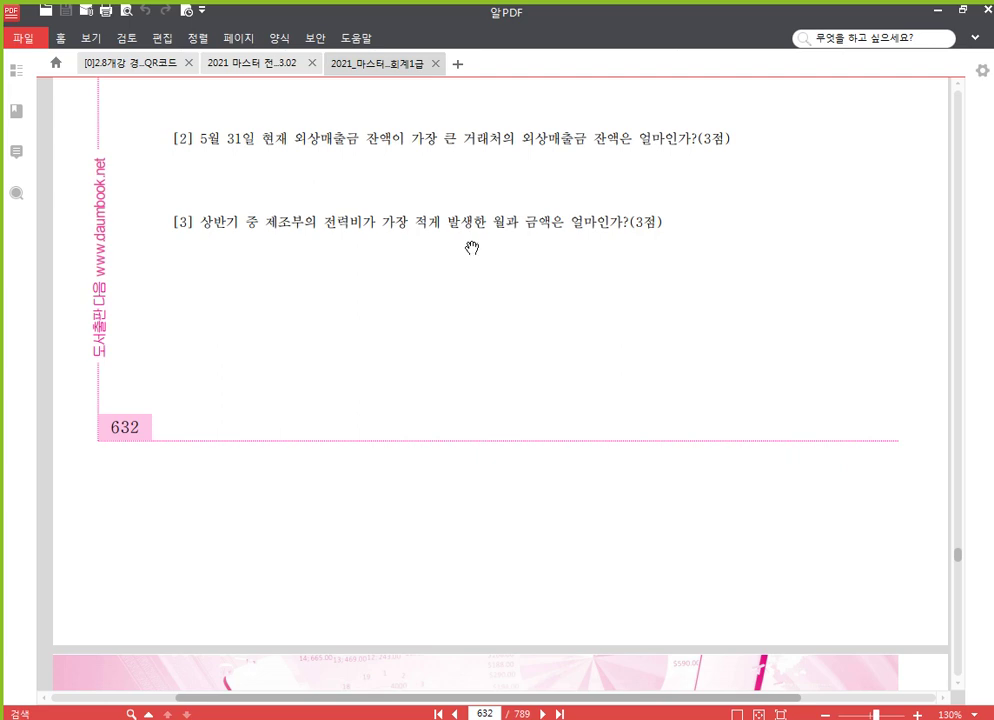
Open the general ledger (총계정원장) in KcLep and set the monthly query period to 2021-01-01 through 2021-06-30.
left_click(499, 718)
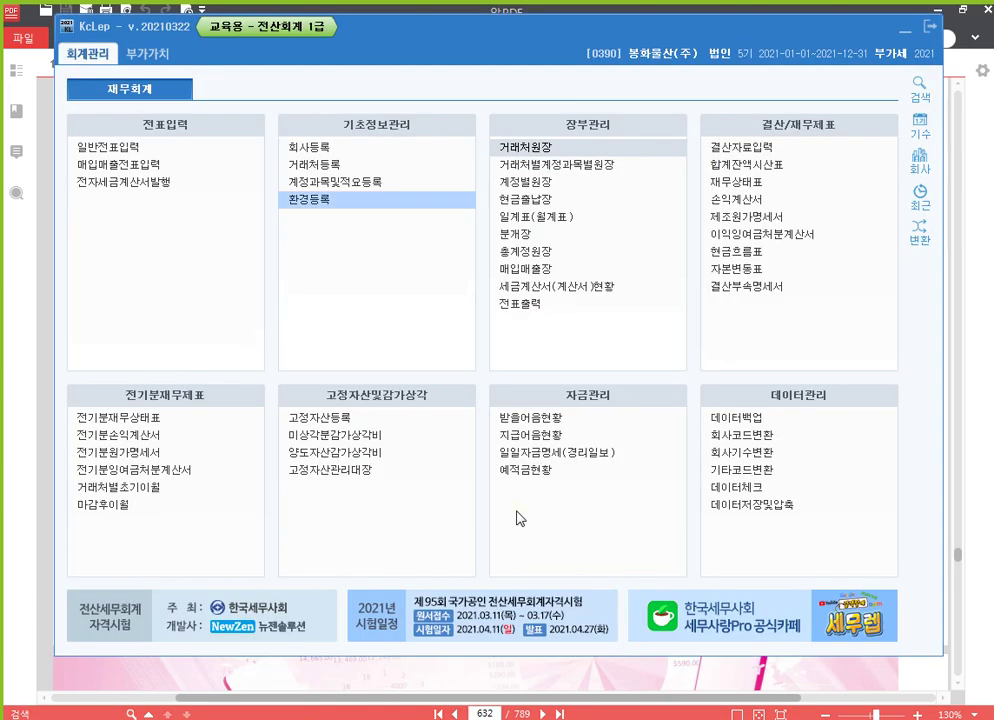
left_click(583, 256)
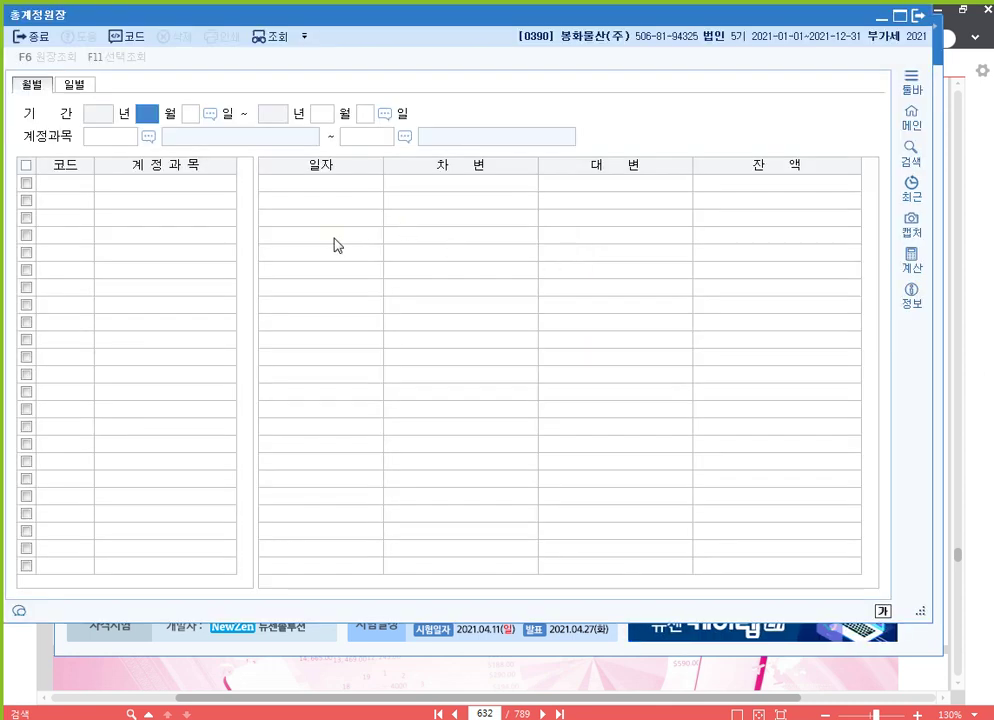
type("1")
key("Return")
key("Return")
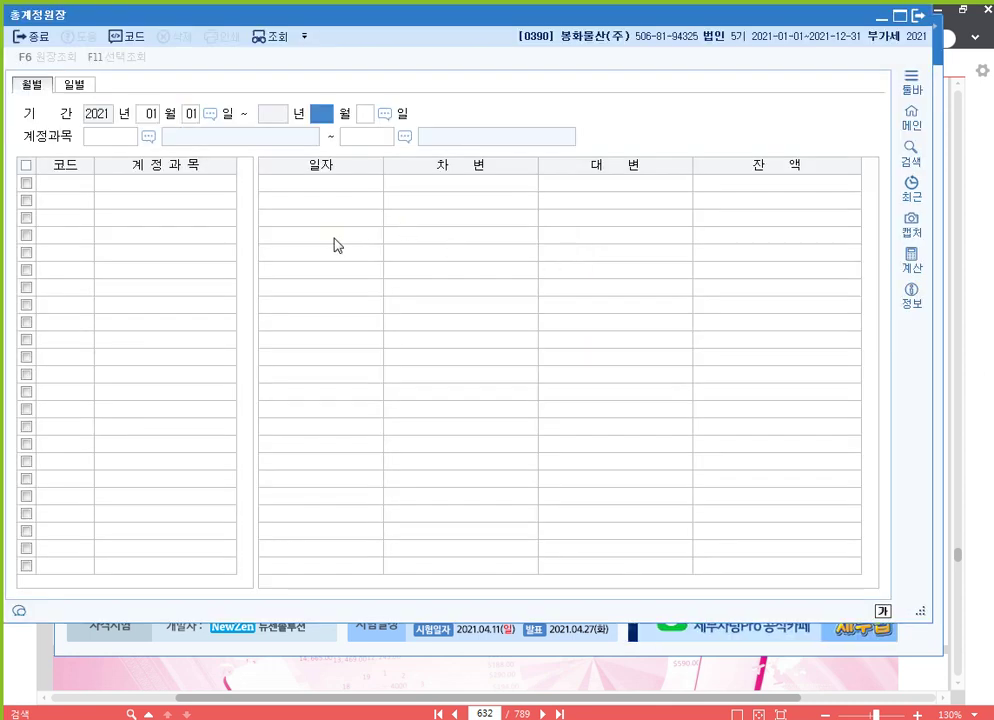
type("6")
key("Return")
key("Return")
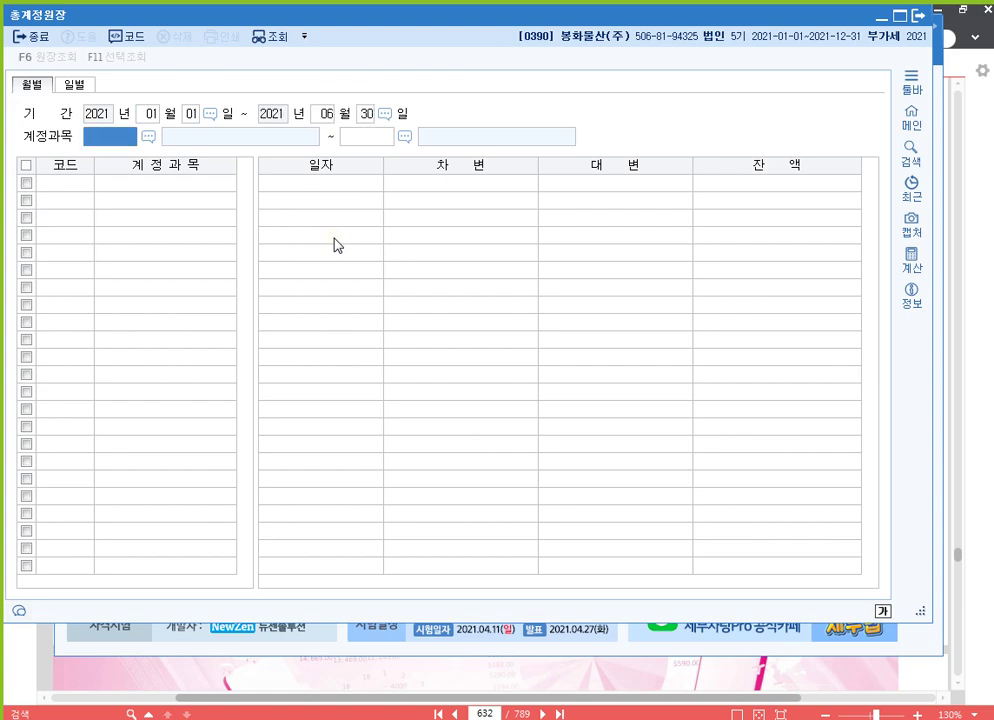
Query the general ledger for account 0516 전력비 (제조원가) as both the start and end account.
key("F2")
type("전력")
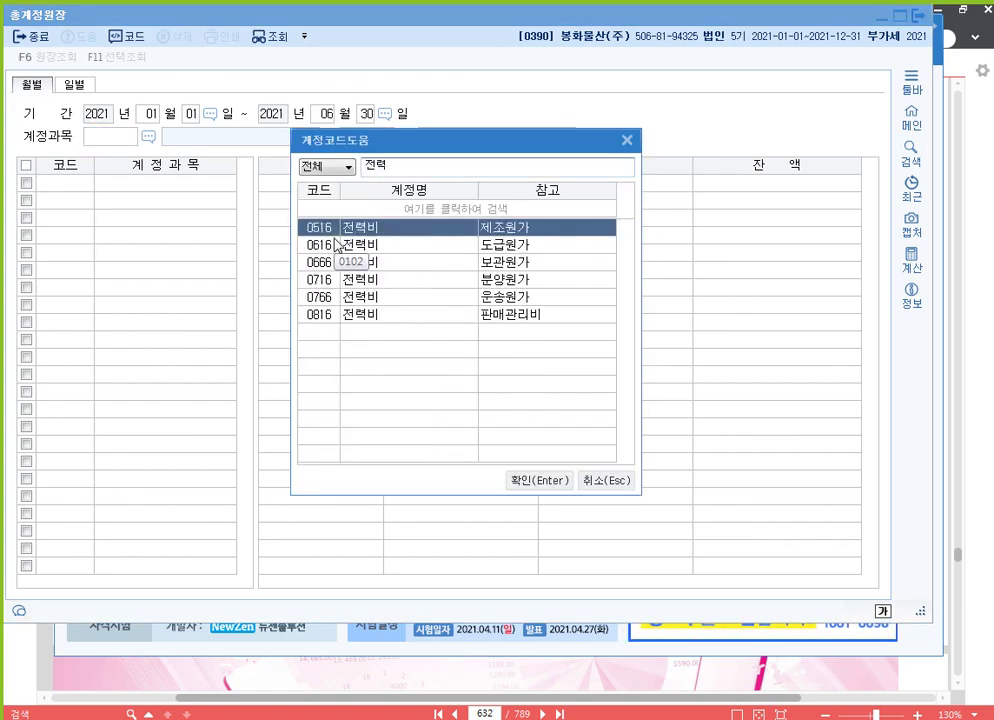
key("Return")
type("516")
key("Return")
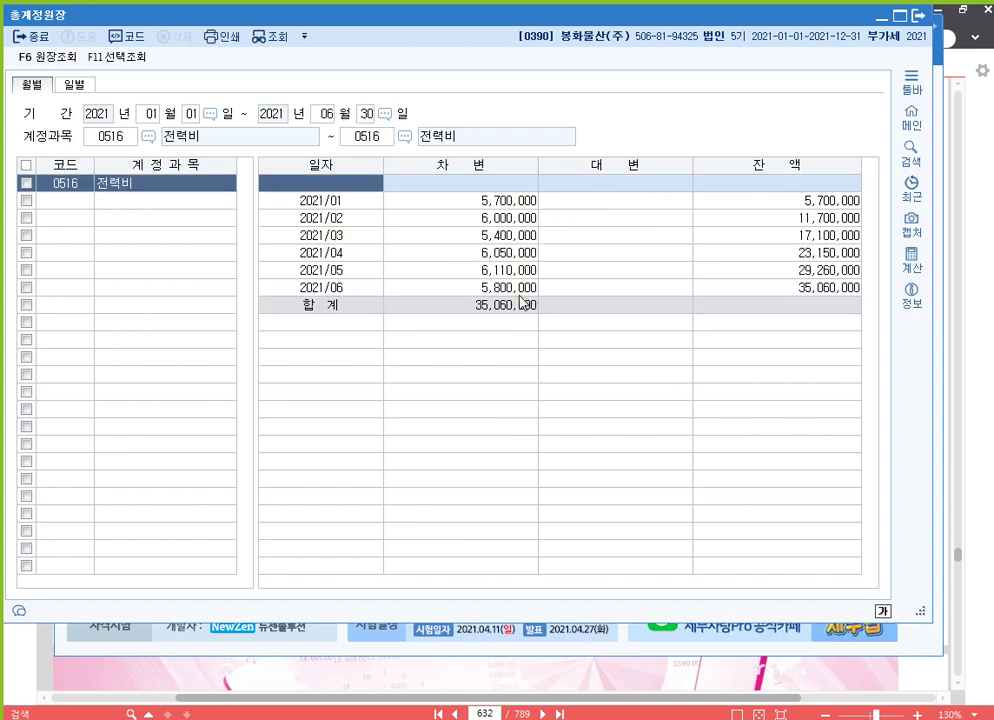
Compare the monthly debit amounts of 전력비 to find the lowest month, checking against question [3] in the PDF.
left_click(530, 200)
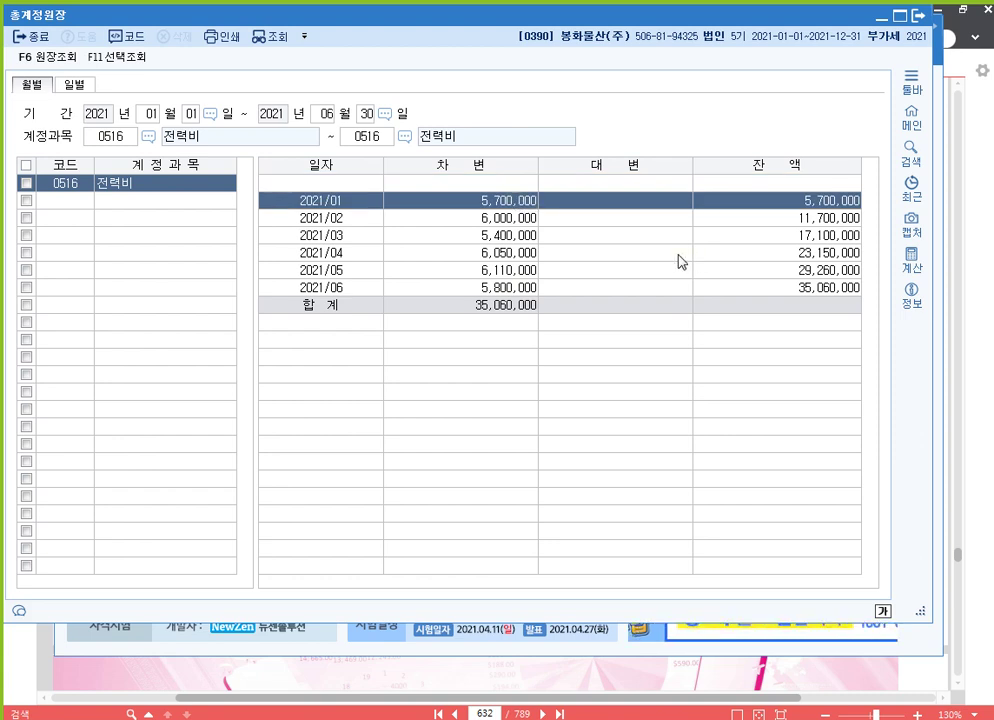
left_click(565, 232)
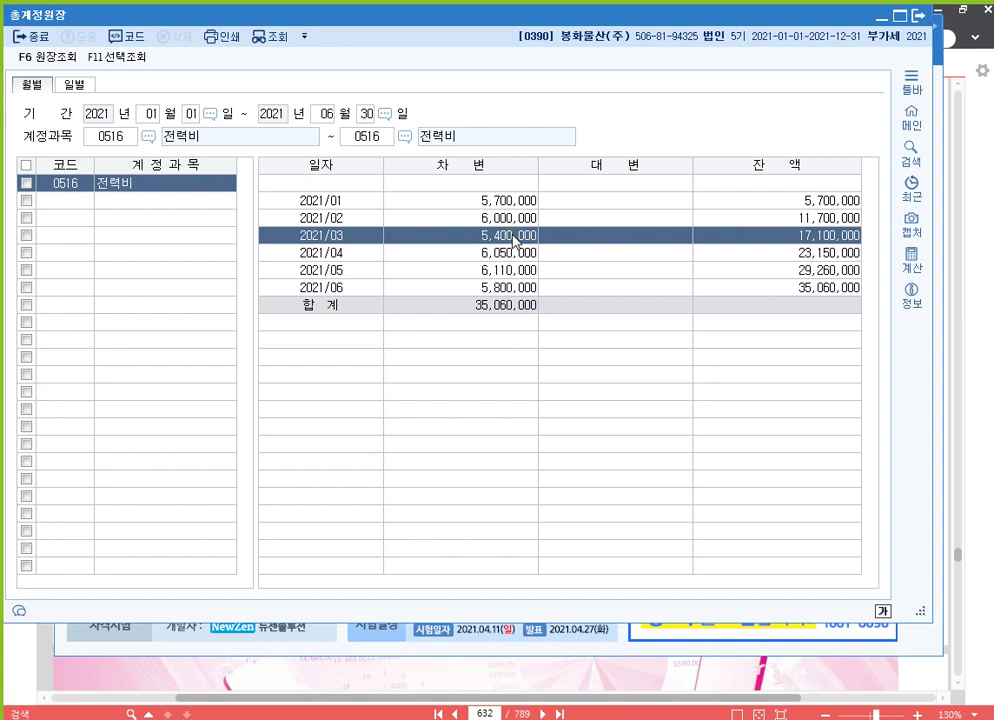
left_click(979, 362)
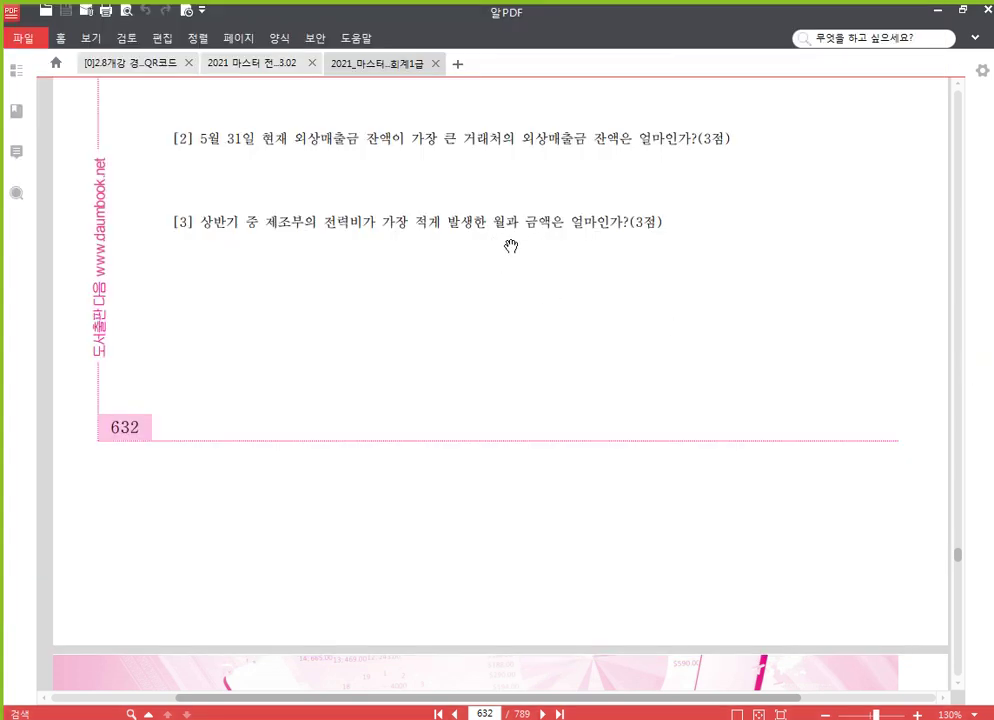
left_click(460, 719)
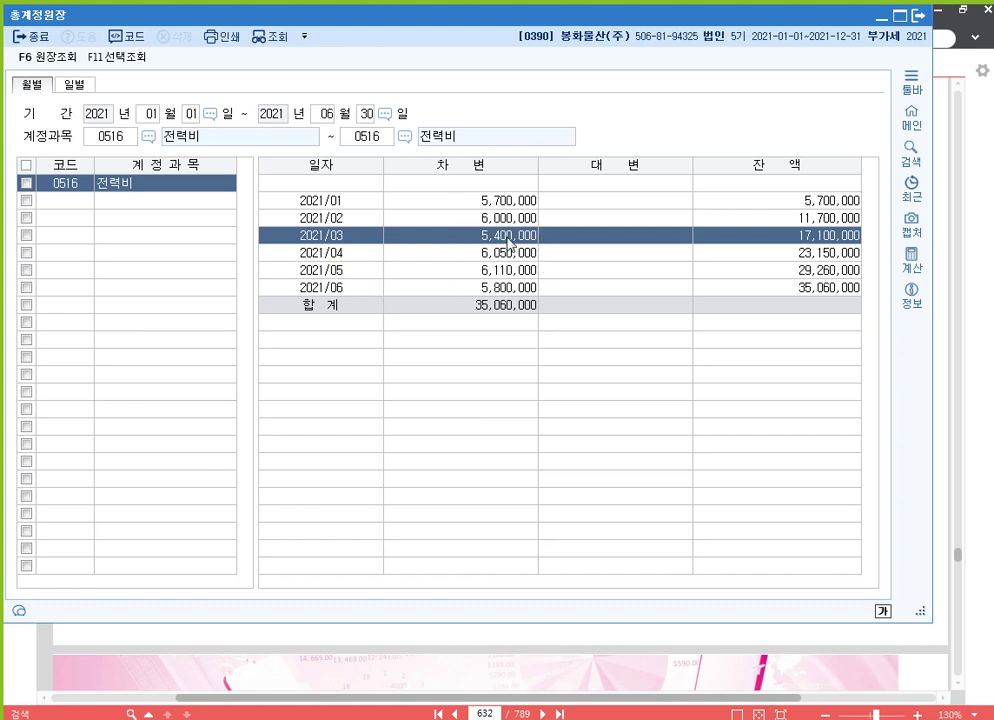
left_click(988, 385)
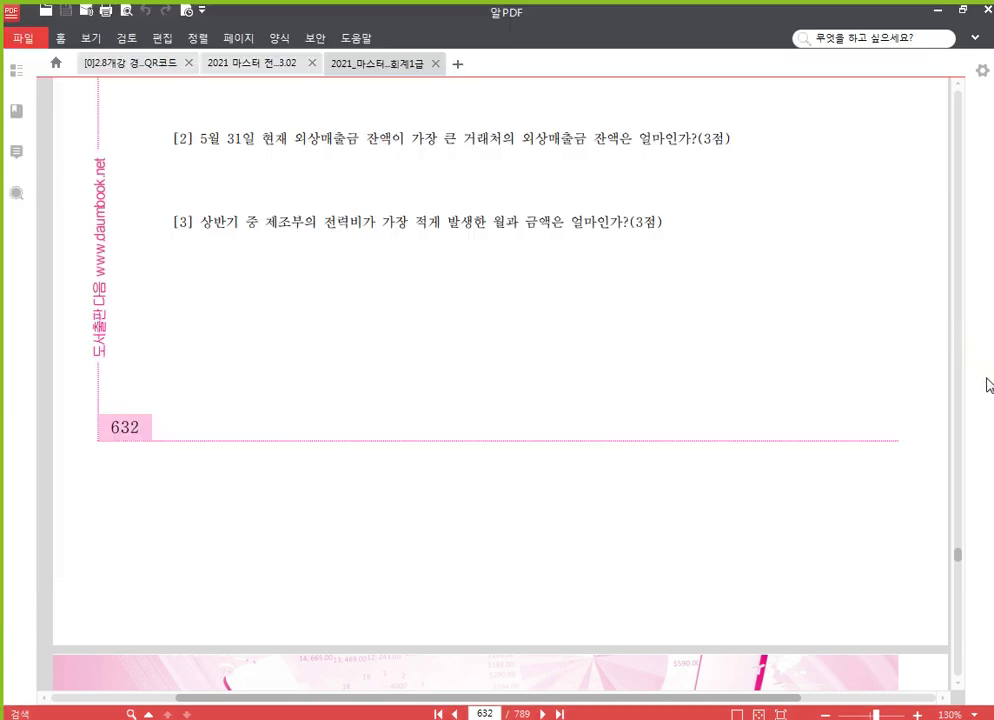
Go back in the PDF to the earlier exam's 문제6 on page 623 and read its three lookup questions.
scroll(630, 345, "down", 5)
scroll(633, 341, "up", 20)
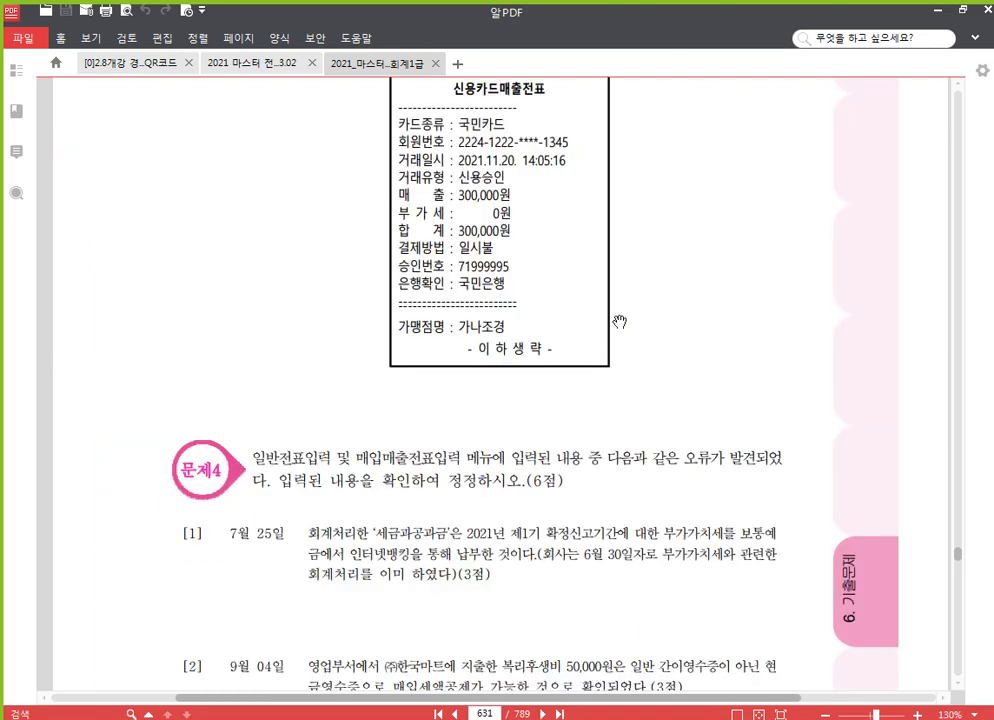
scroll(617, 280, "up", 15)
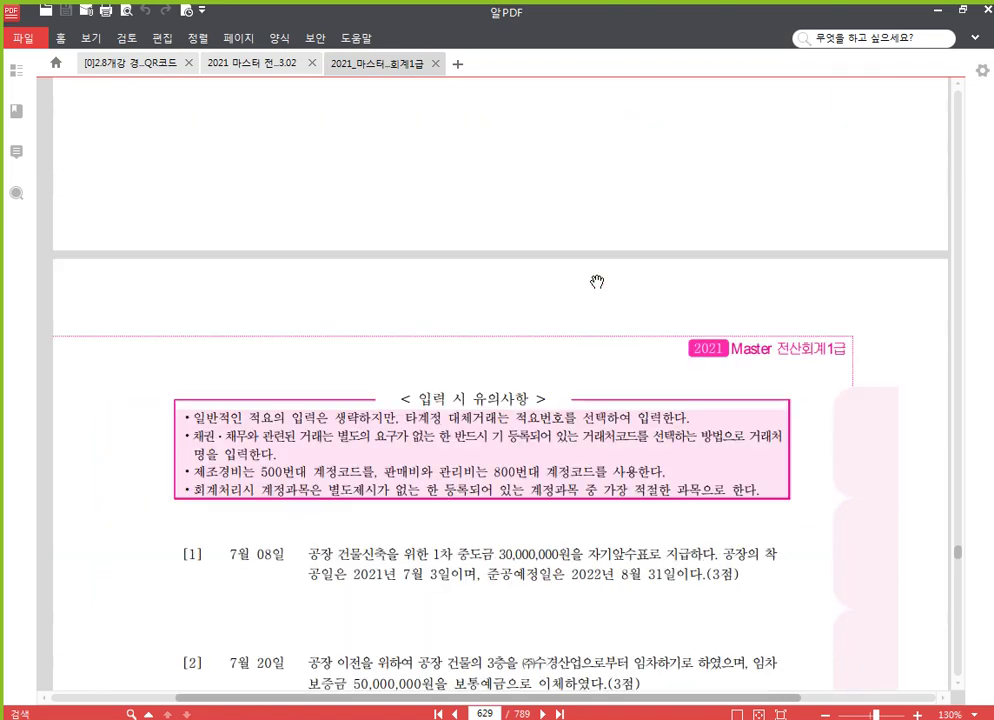
scroll(656, 243, "up", 15)
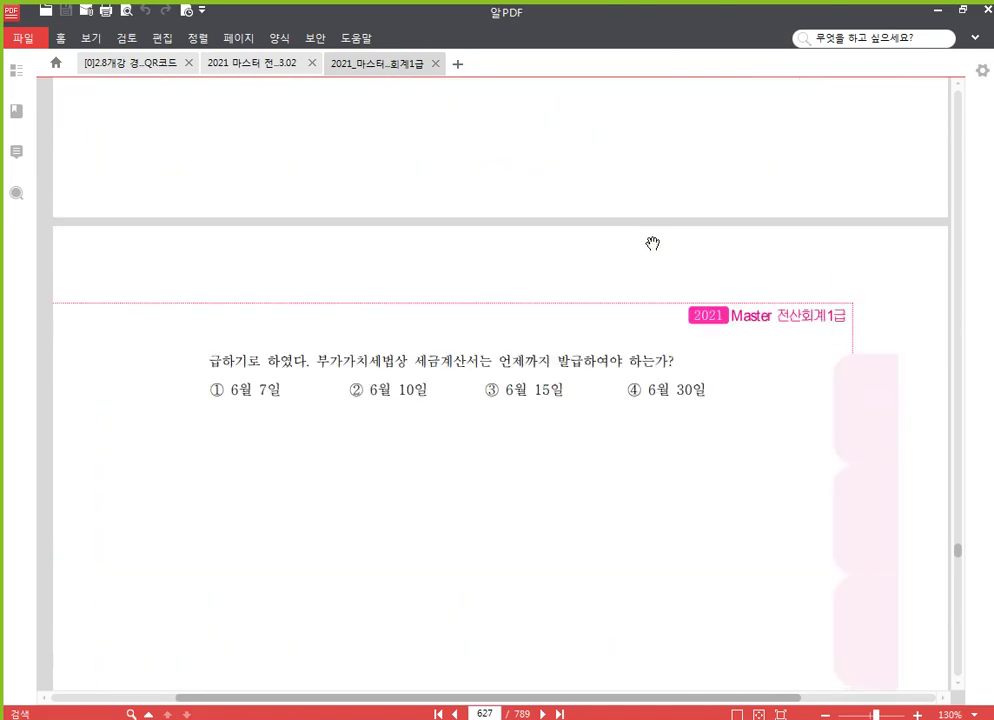
scroll(624, 251, "up", 15)
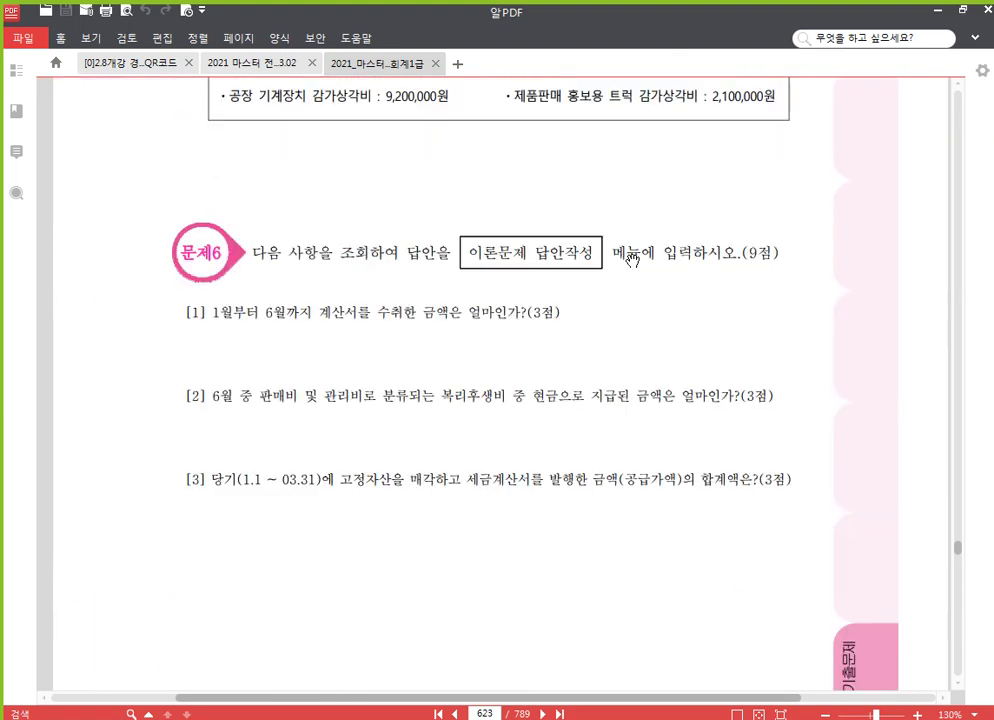
scroll(632, 262, "down", 2)
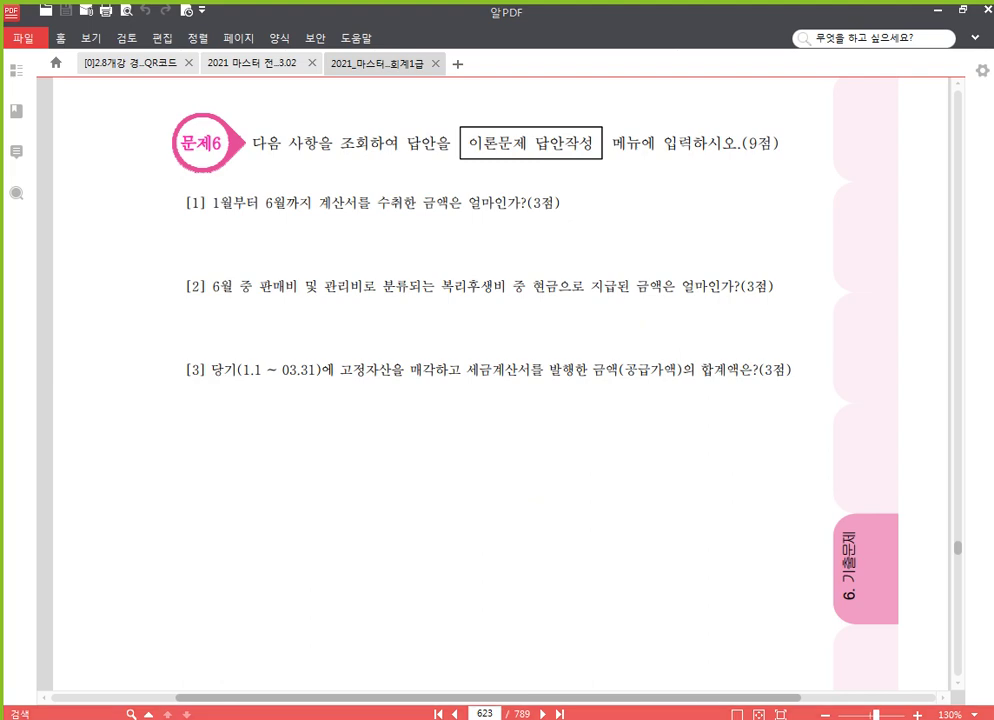
Switch to KcLep and open the company change window (회사변경).
key("alt+Tab")
left_click(923, 164)
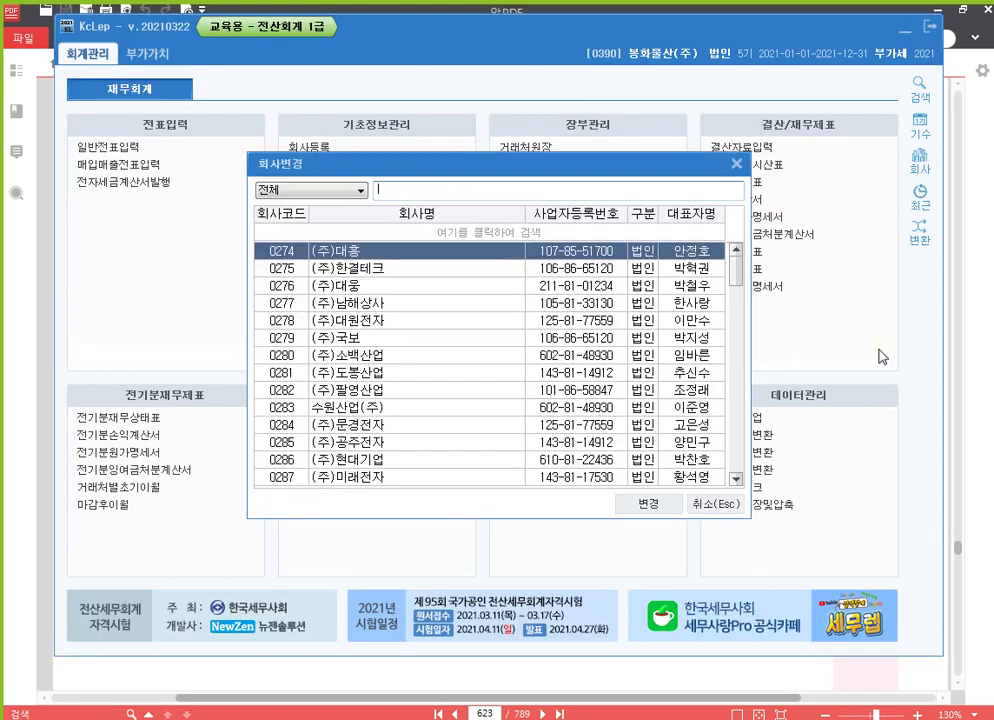
type("2")
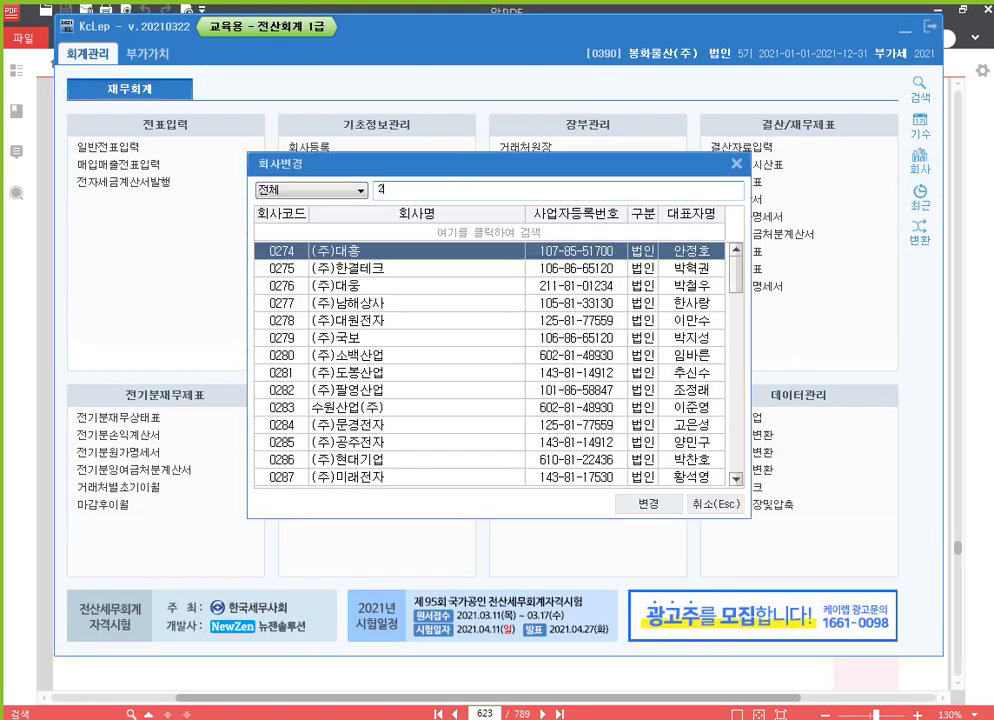
type("88")
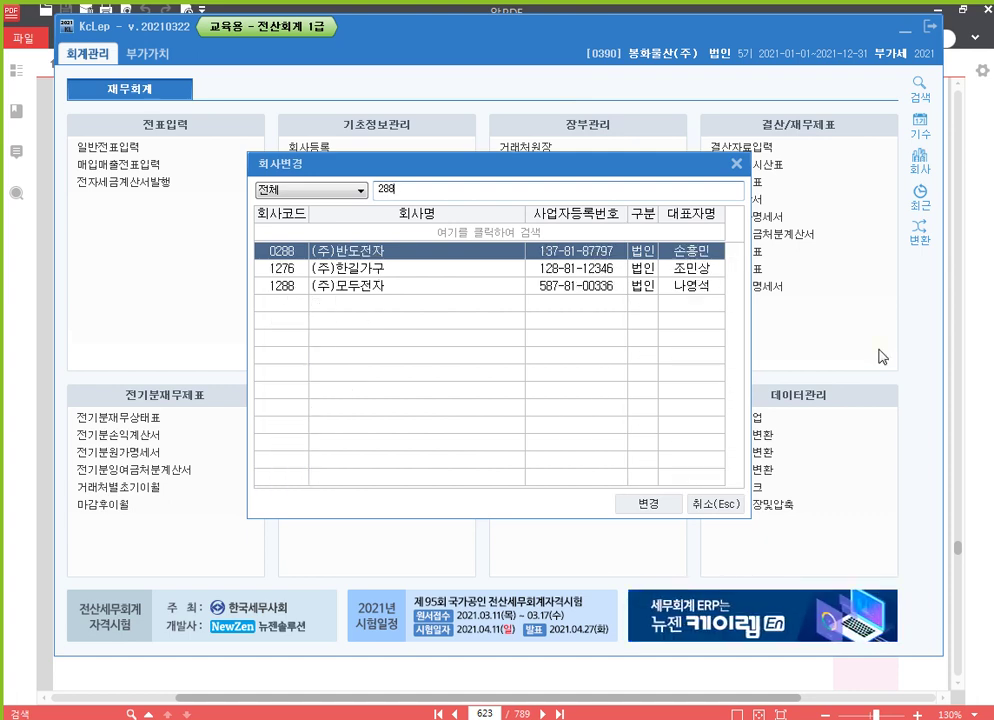
key("BackSpace")
key("BackSpace")
key("BackSpace")
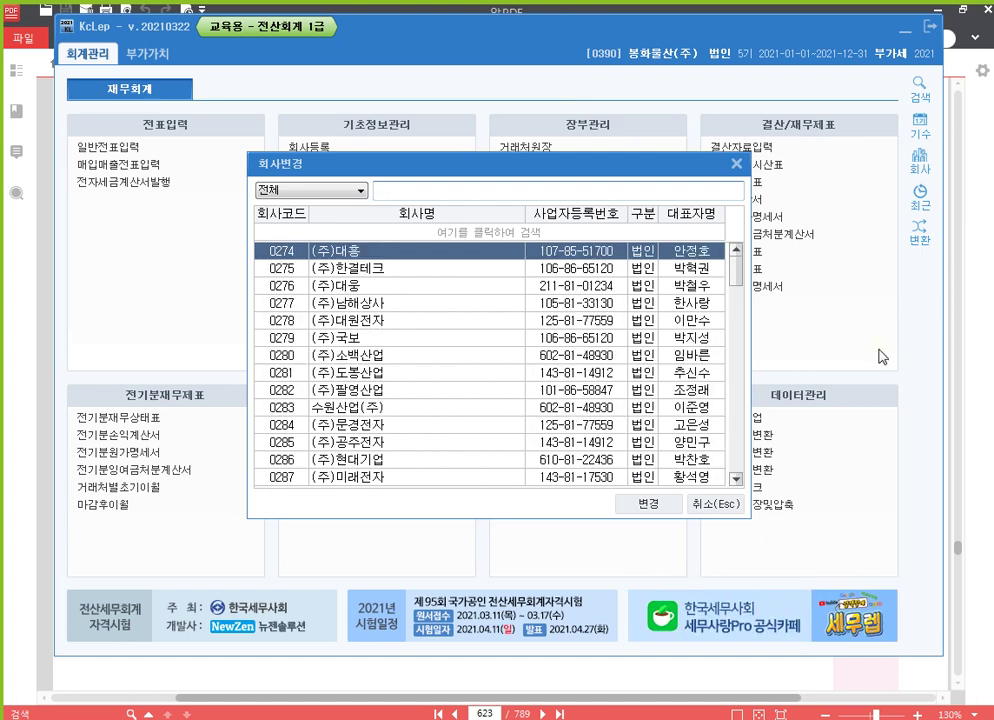
Change the working company to 0388 (주)남일전자 and close the menus still open for the previous company.
type("388")
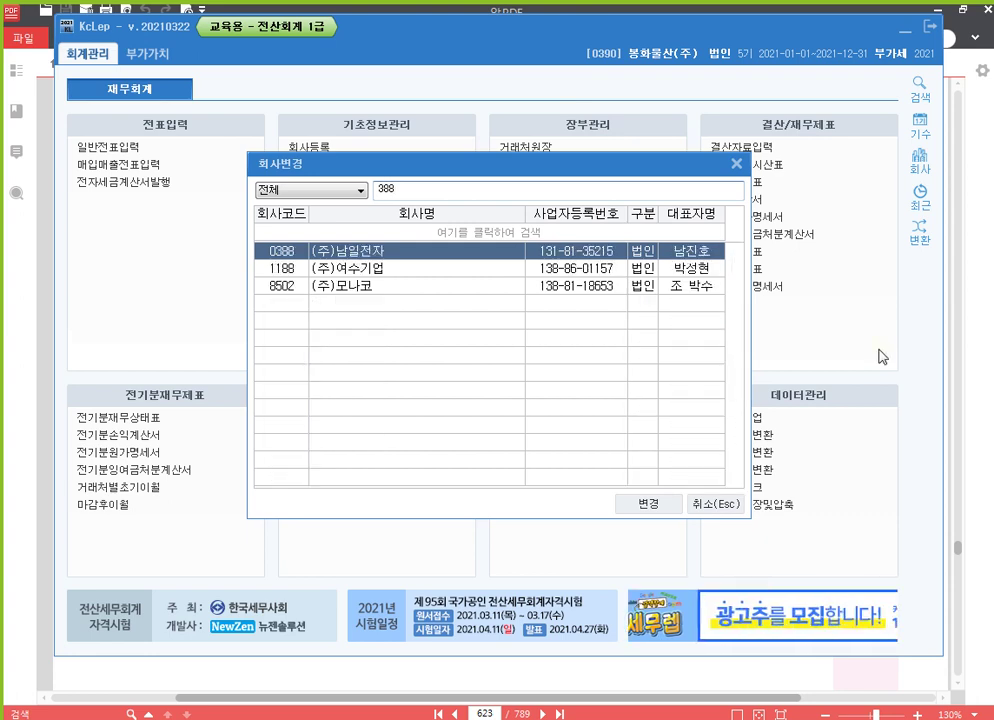
key("Return")
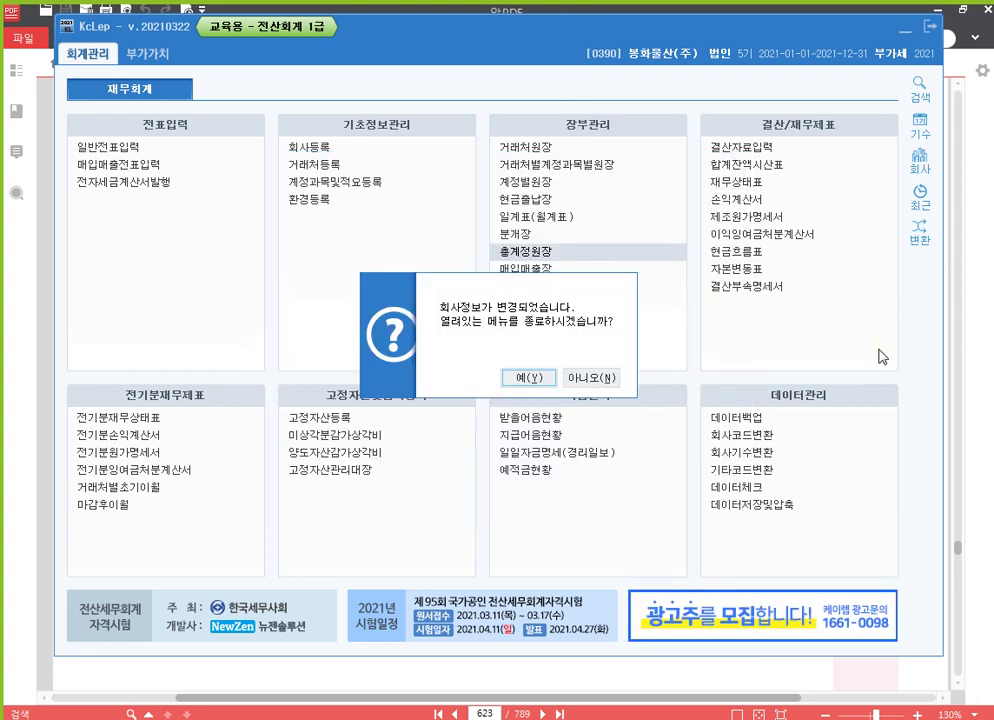
key("Return")
Look through the exam's preceding pages in the PDF and return to 문제6 on page 623.
left_click(975, 383)
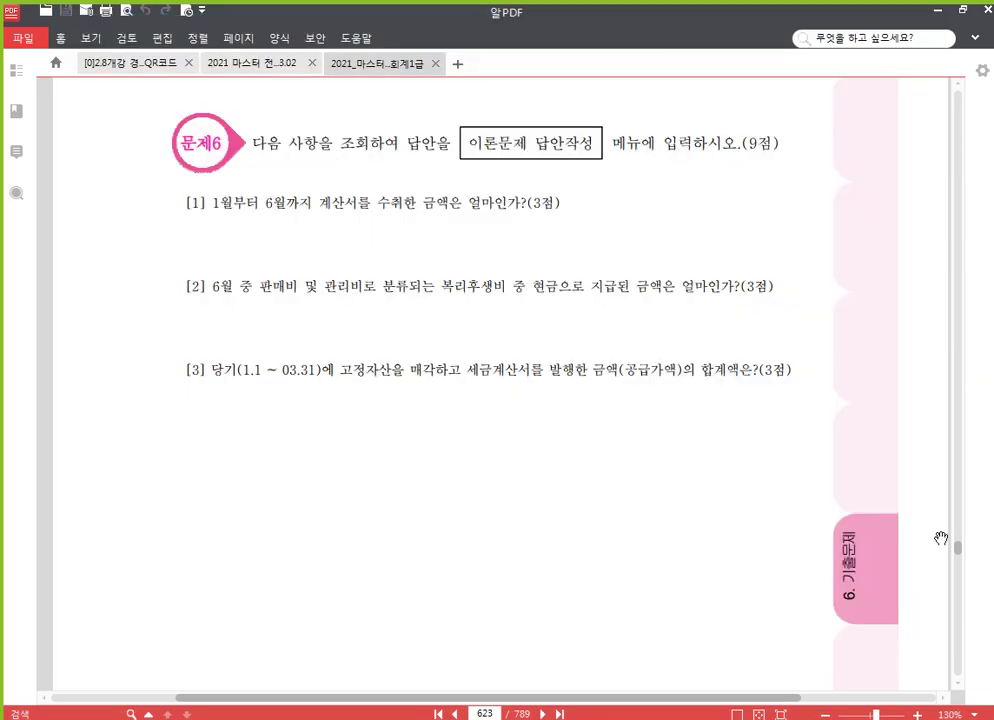
scroll(856, 529, "up", 15)
scroll(561, 371, "up", 15)
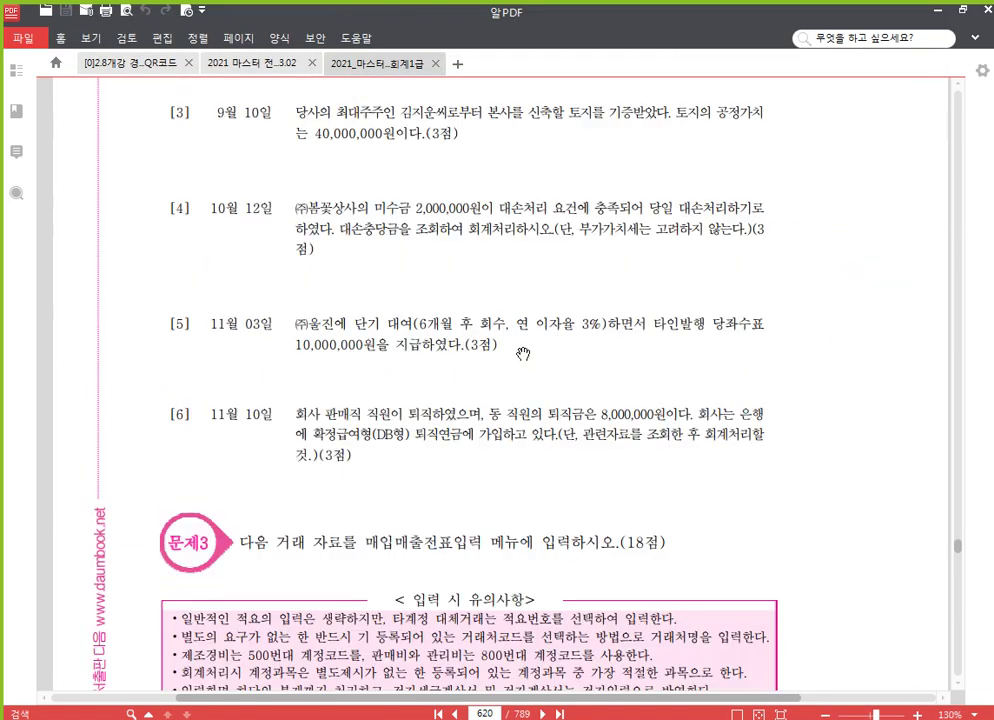
scroll(412, 373, "down", 20)
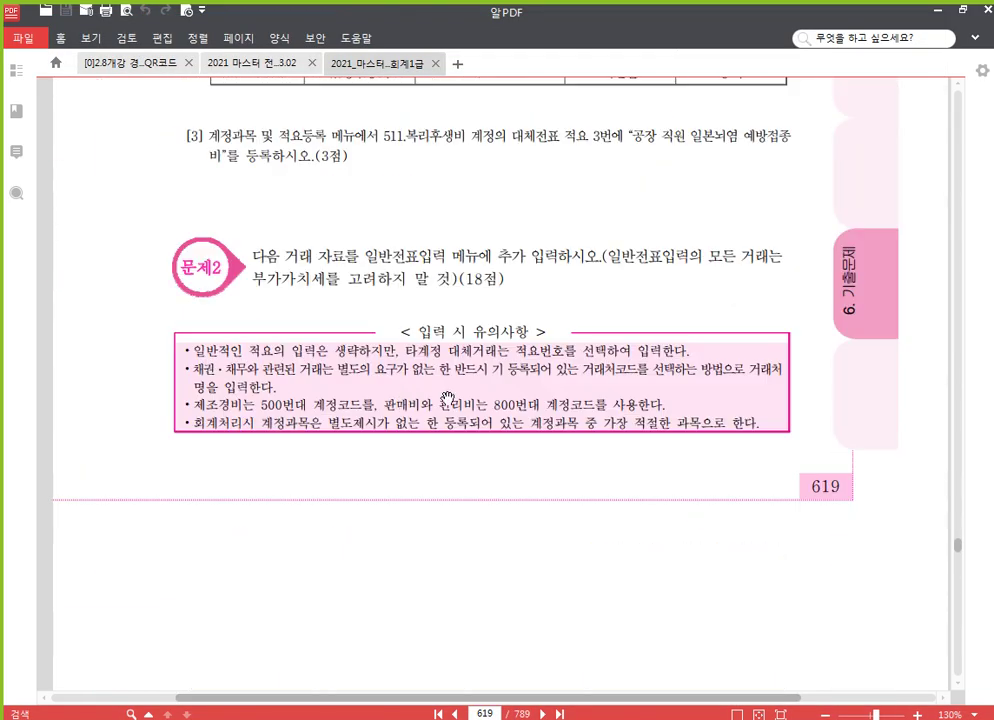
scroll(531, 451, "down", 6)
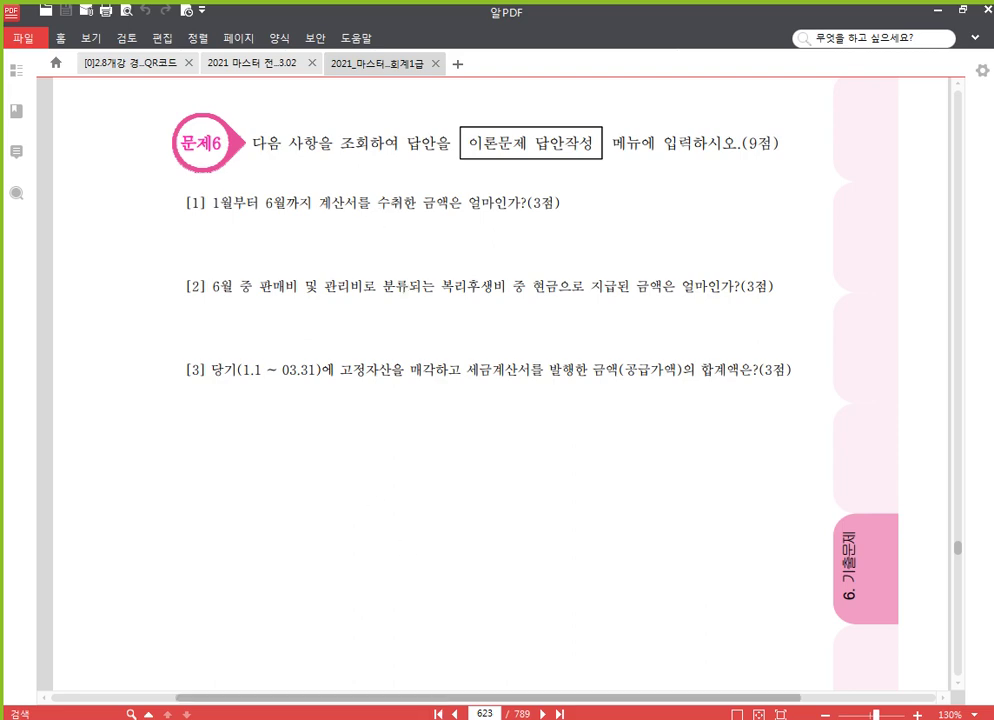
Open the purchase and sales ledger (매입매출장) in KcLep and list purchases of type 53.면세 for 2021-01-01 to 2021-06-30, consulting question [1].
left_click(442, 718)
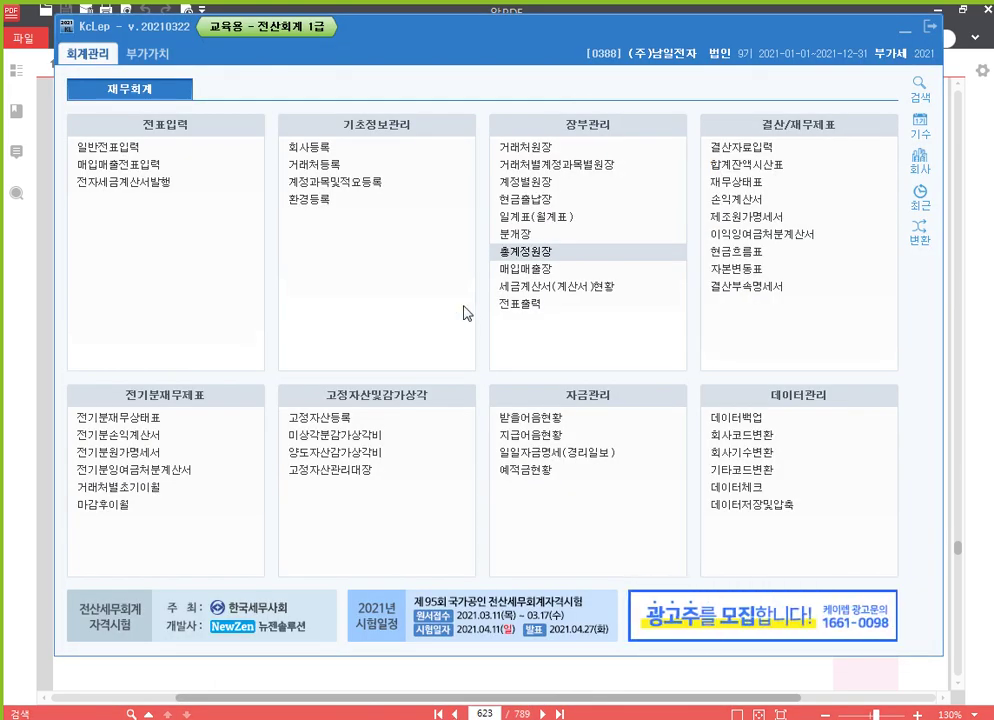
left_click(513, 272)
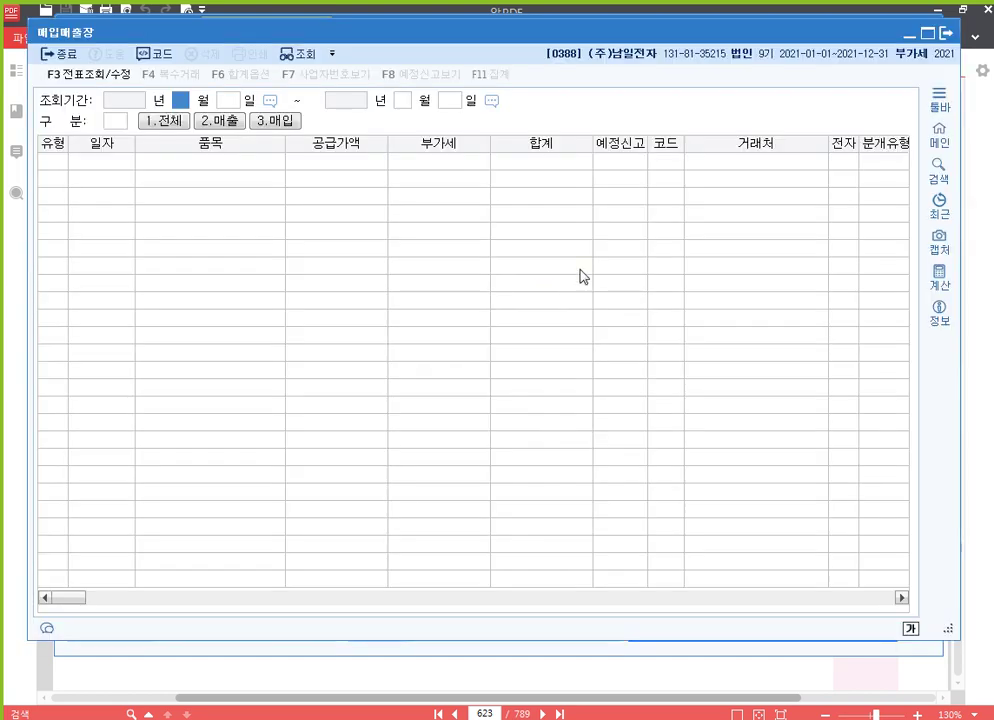
left_click(967, 354)
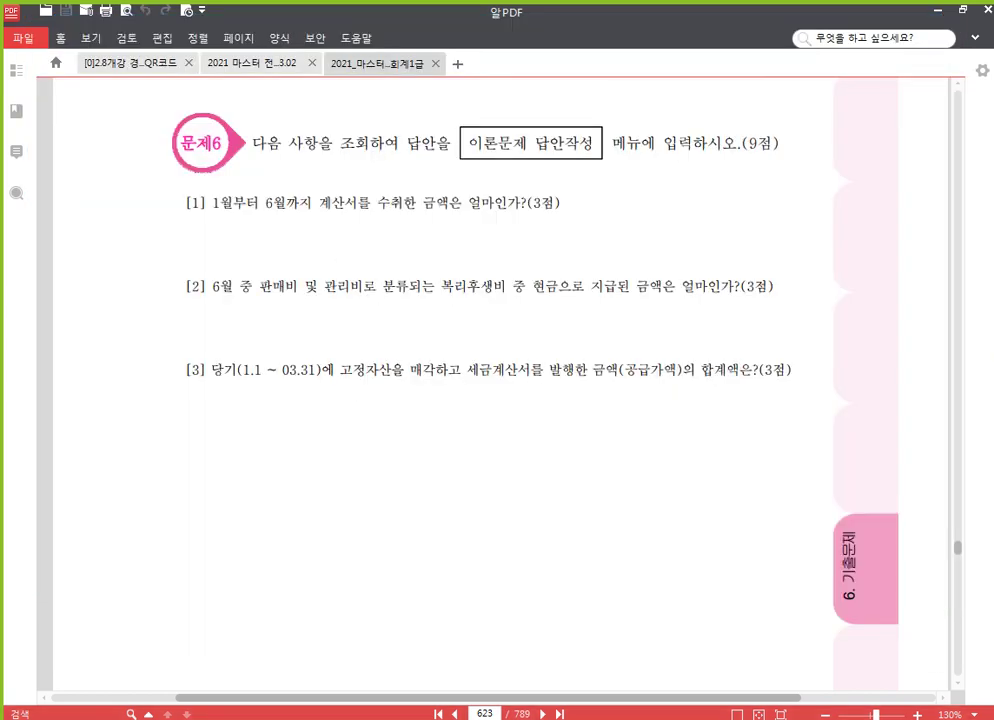
key("alt+Tab")
type("0")
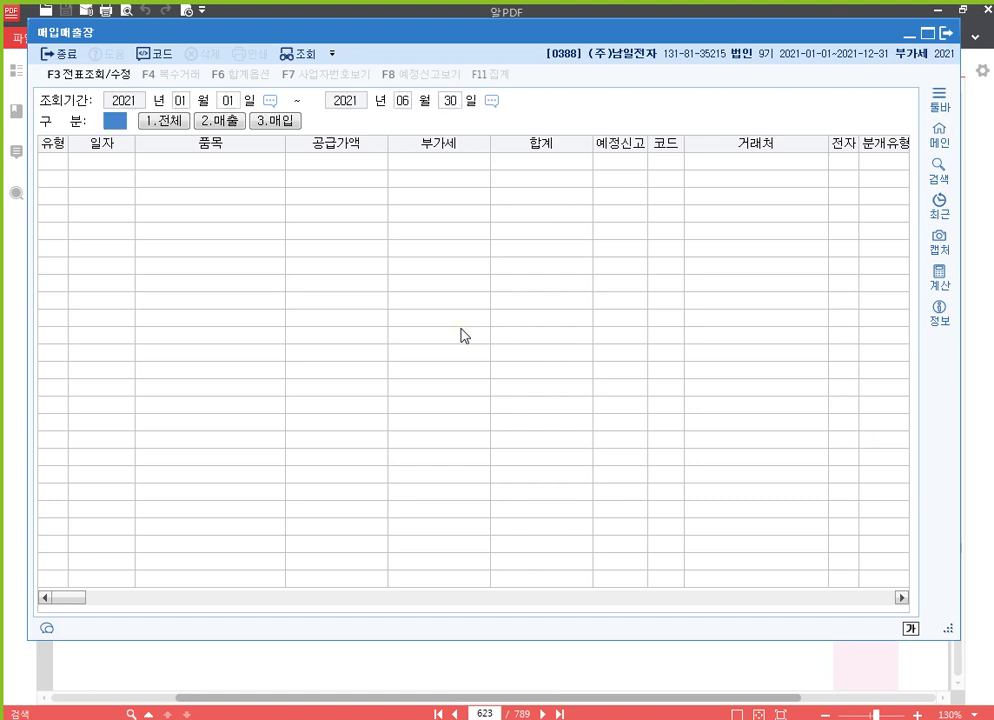
type("10106303")
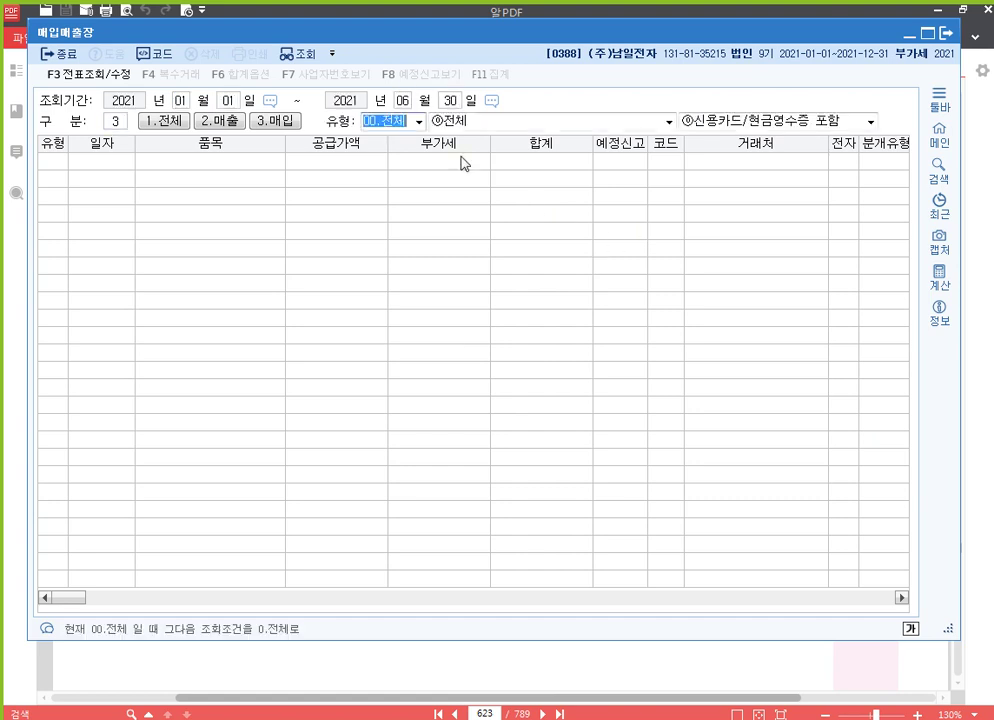
left_click(418, 121)
left_click(412, 169)
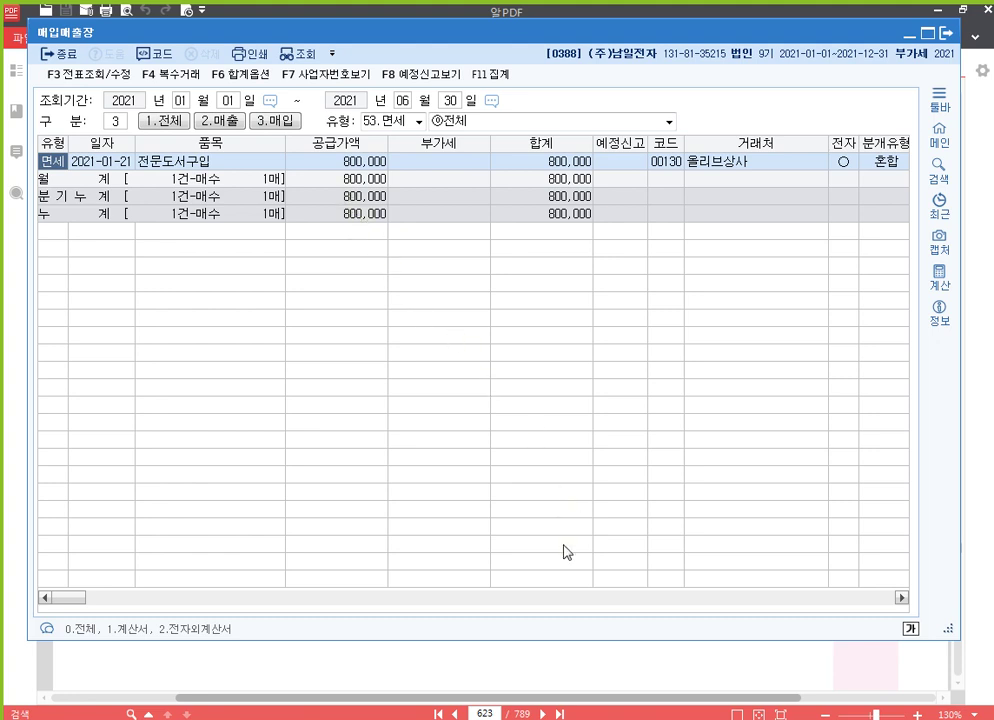
Open the VAT return (부가가치세신고서) from the 부가가치 section and load the period 2021-01-01 to 2021-06-30.
left_click(490, 718)
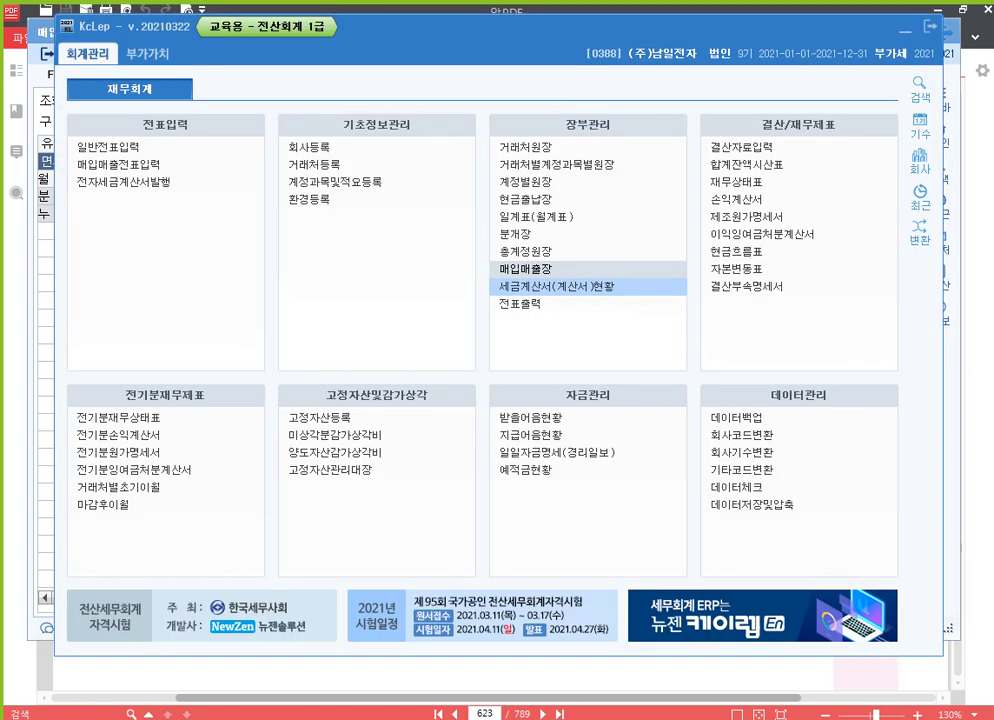
left_click(152, 57)
left_click(158, 146)
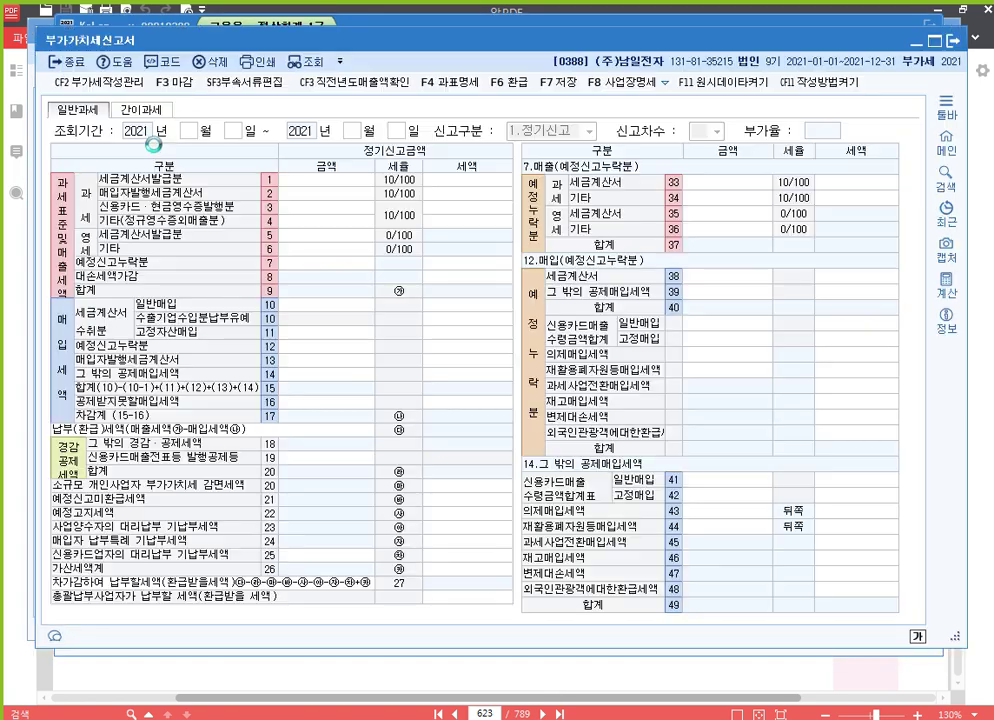
type("1")
key("Return")
key("Return")
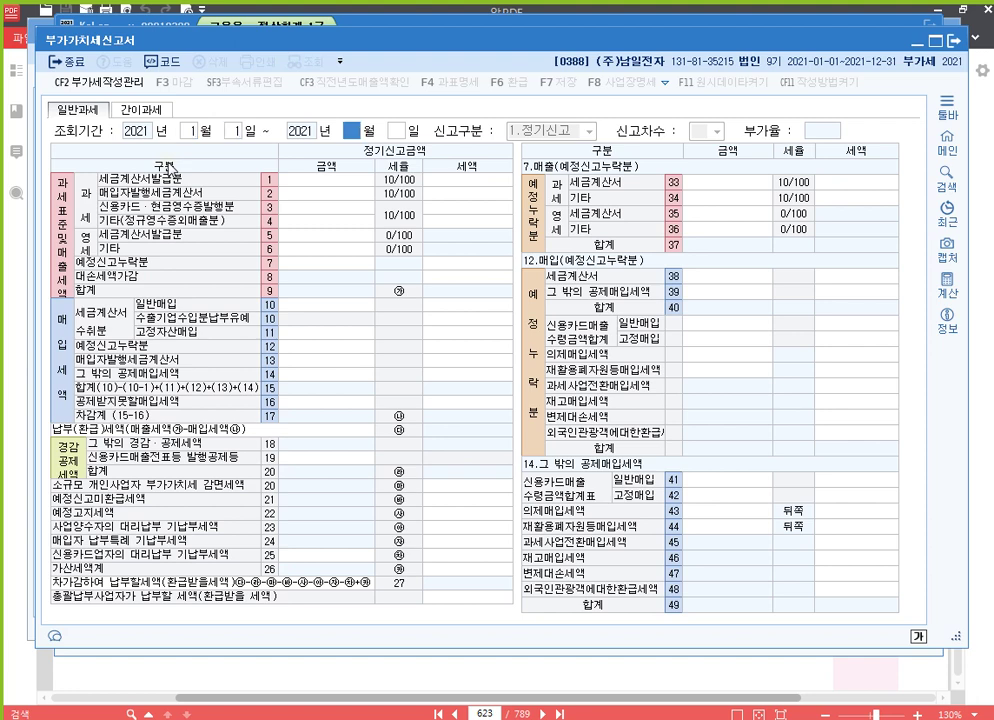
type("6")
key("Return")
key("Return")
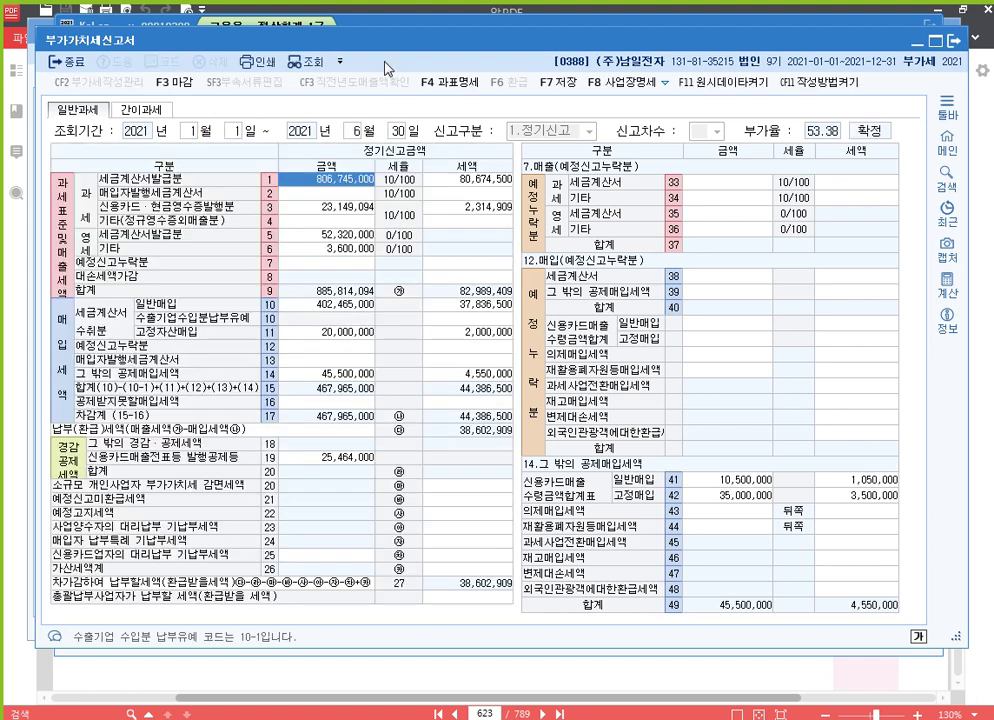
Open the tax base statement (과세표준명세), check the amount in 85.계산서수취금액 and close the statement.
left_click(442, 82)
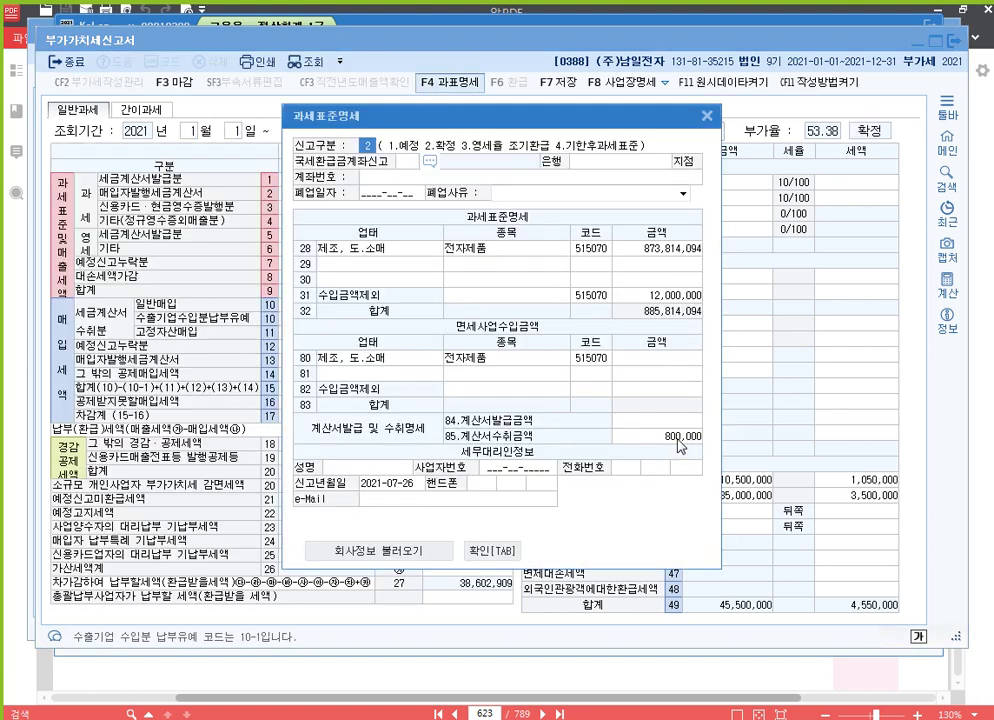
left_click(658, 436)
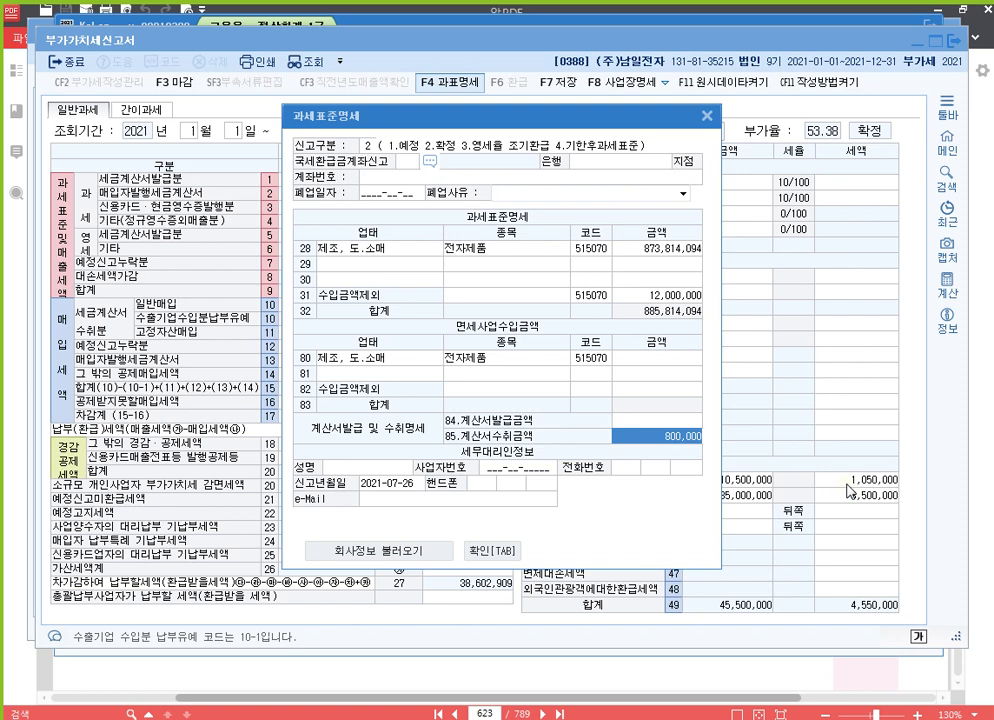
key("Tab")
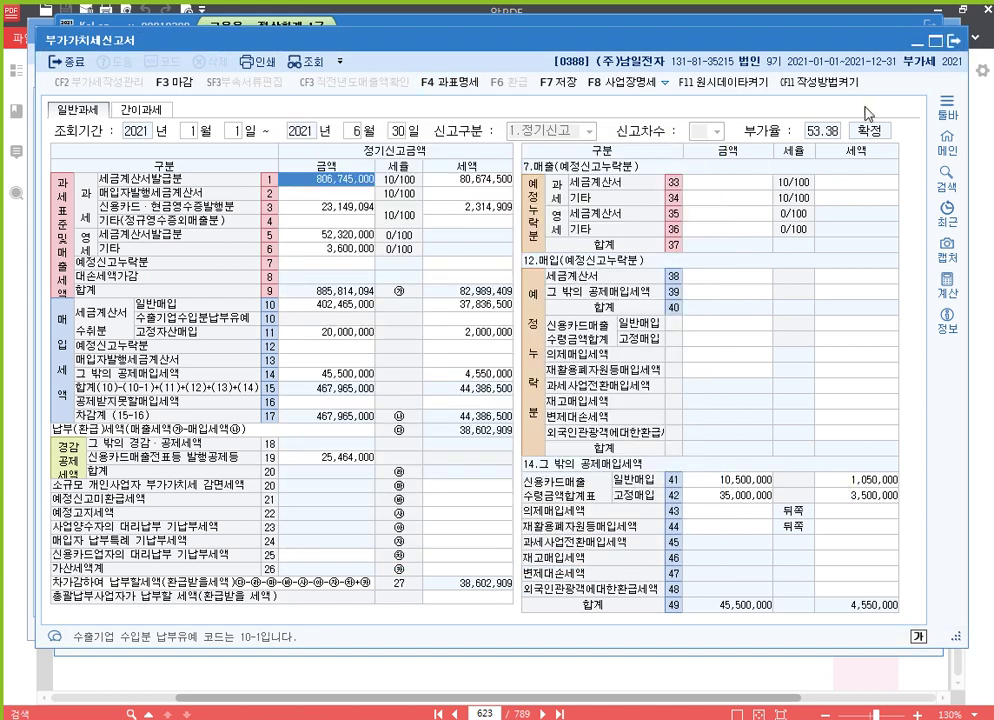
Close the VAT return (부가가치세신고서) and read question [2] of 문제6 on page 623 of the PDF.
left_click(951, 43)
left_click(508, 426)
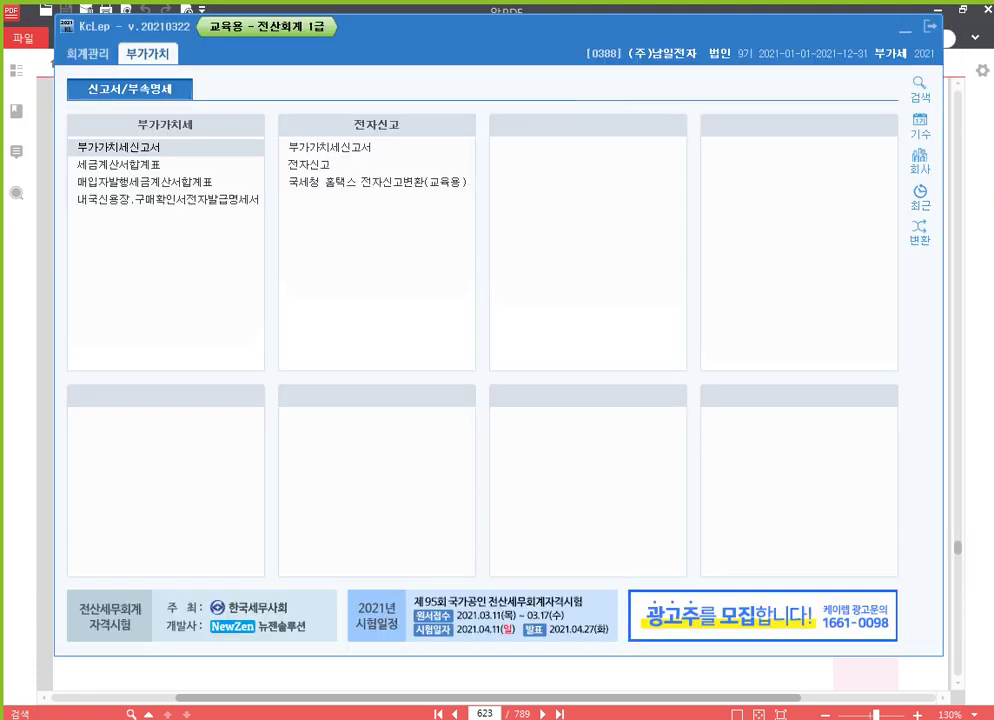
left_click(977, 397)
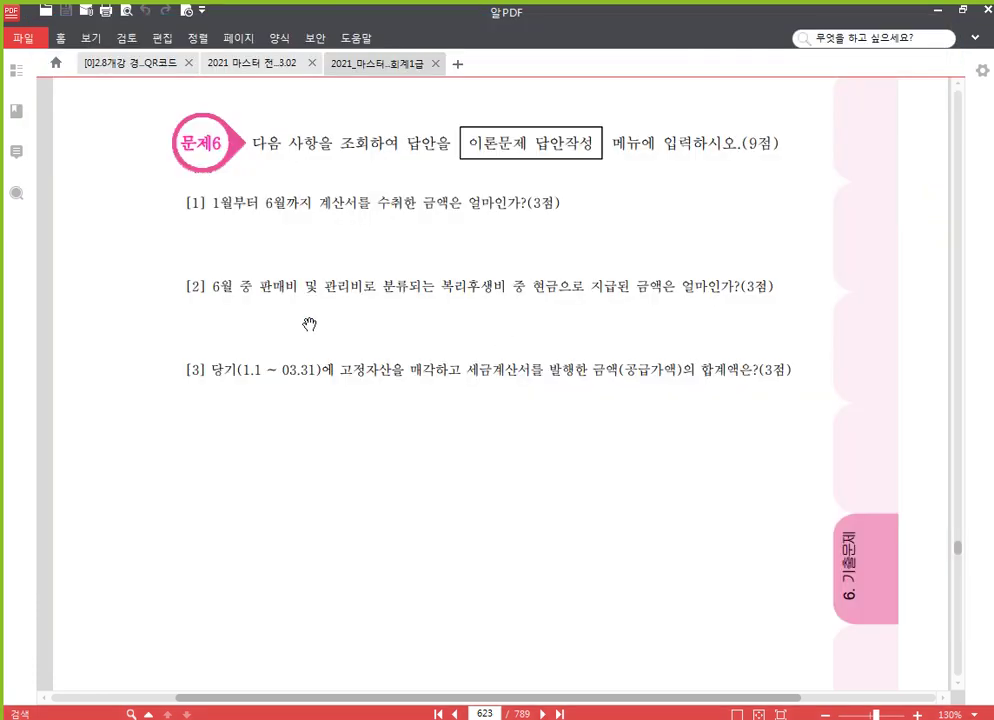
scroll(173, 337, "down", 2)
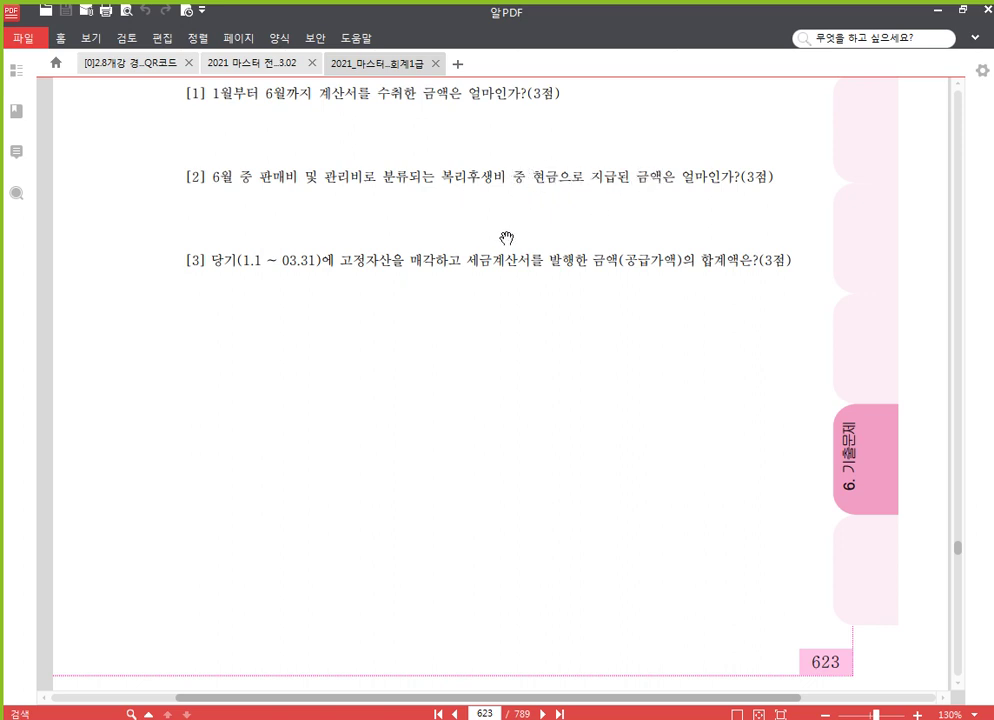
Open the daily/monthly summary (일계표(월계표)) in KcLep's 회계관리 section and load 2021-06-01 to 2021-06-30.
left_click(447, 640)
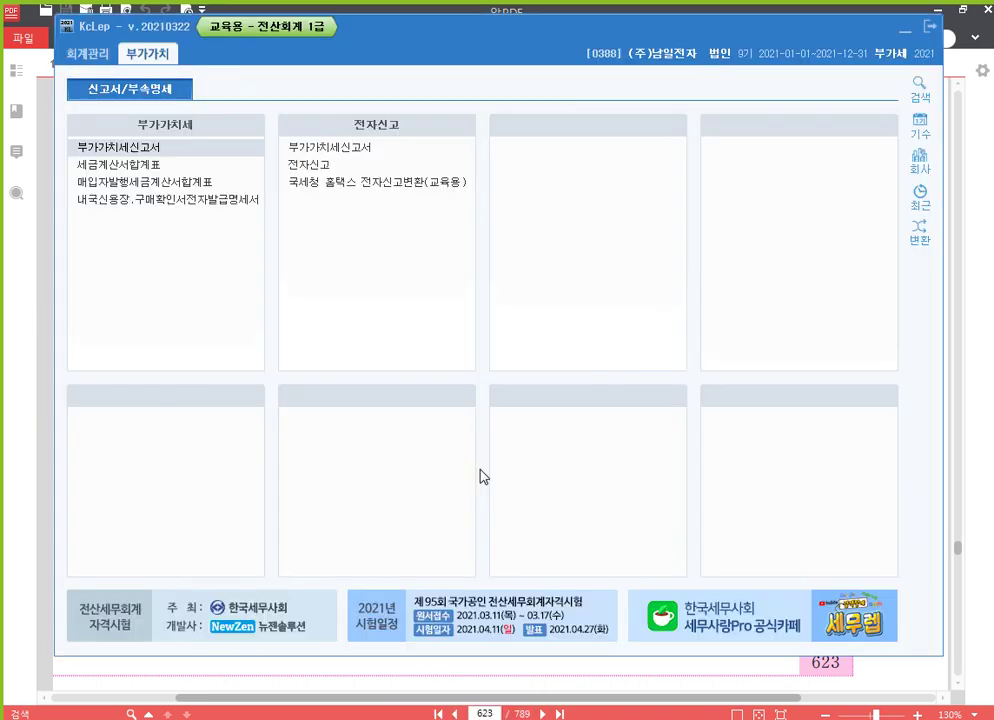
left_click(110, 58)
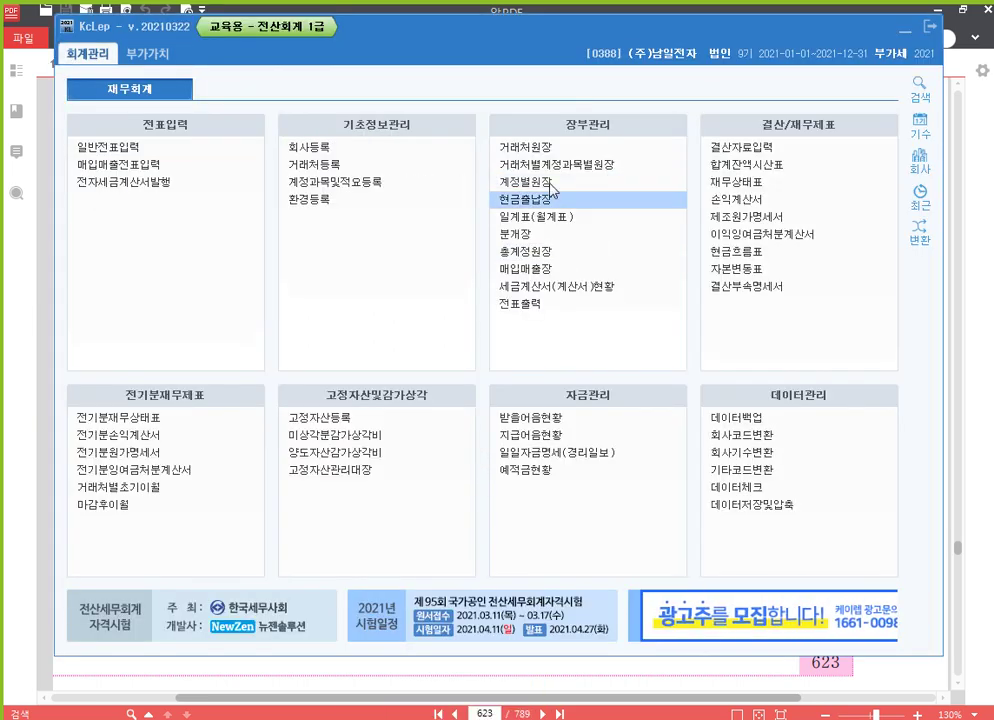
left_click(548, 222)
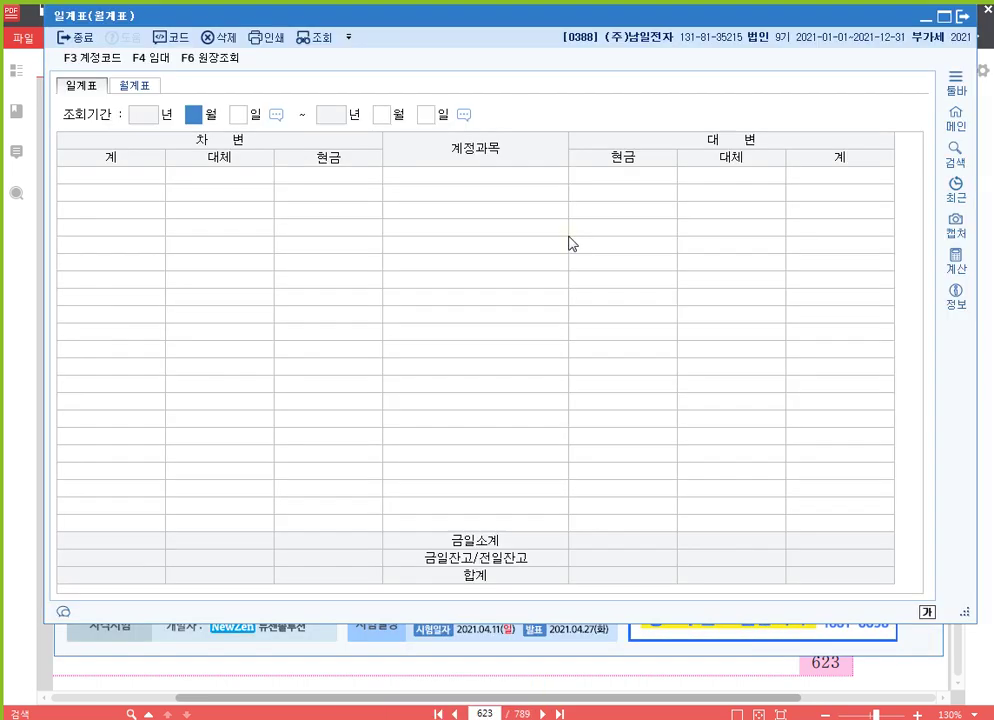
type("6")
key("Return")
key("Return")
type("6")
key("Return")
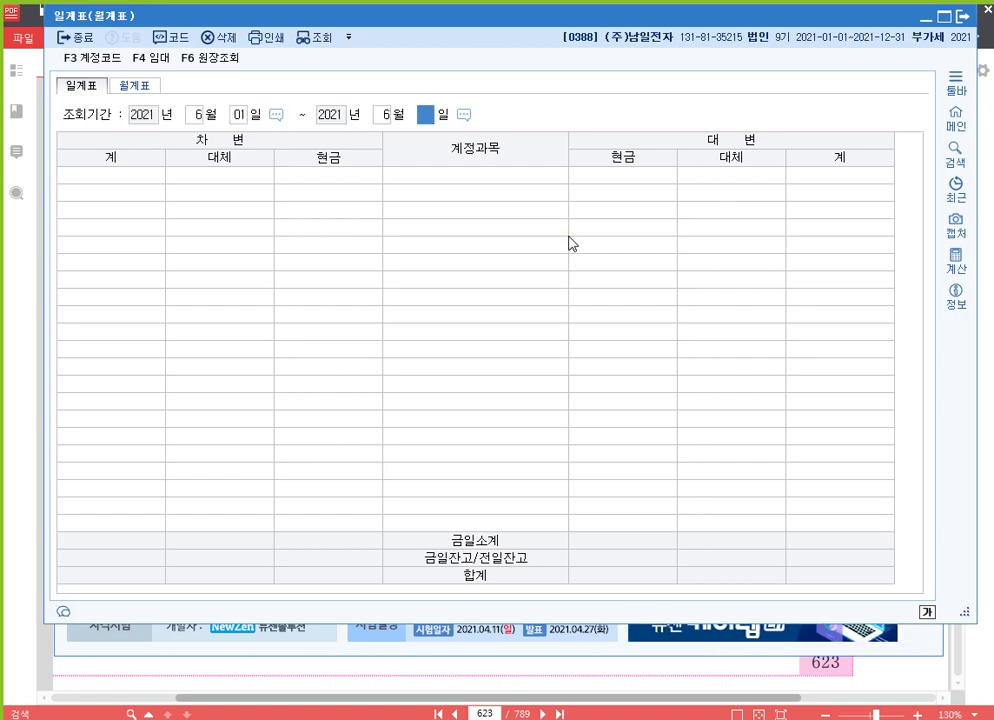
key("Return")
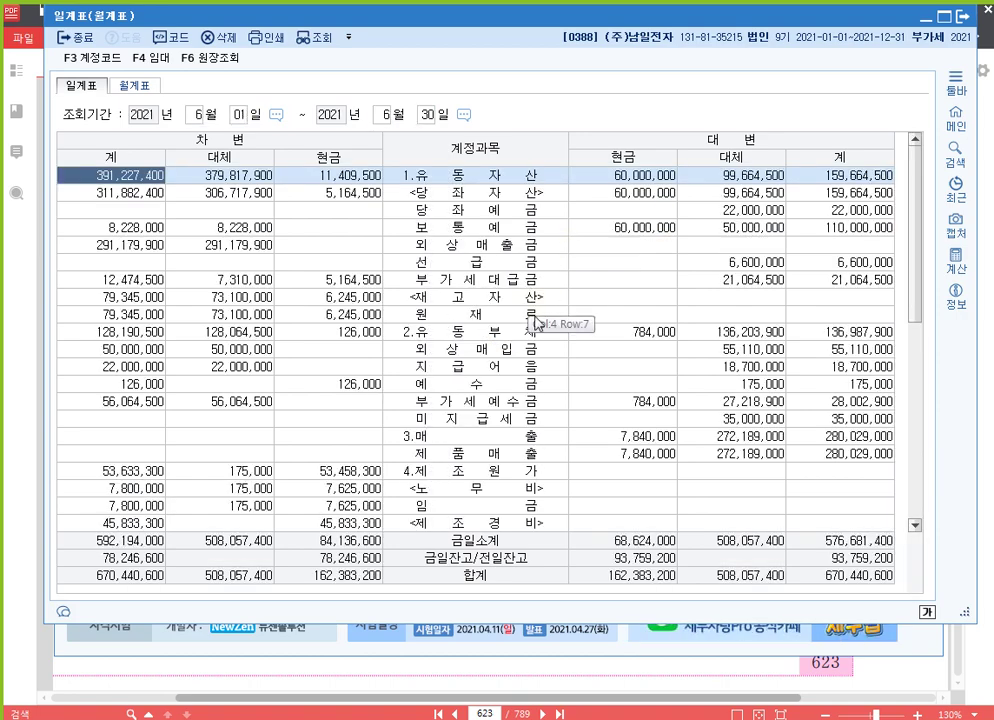
Check the cash debit amount of 복리후생비 under 5.판매비및일반관리비 against question [2].
scroll(505, 325, "down", 6)
scroll(503, 372, "down", 1)
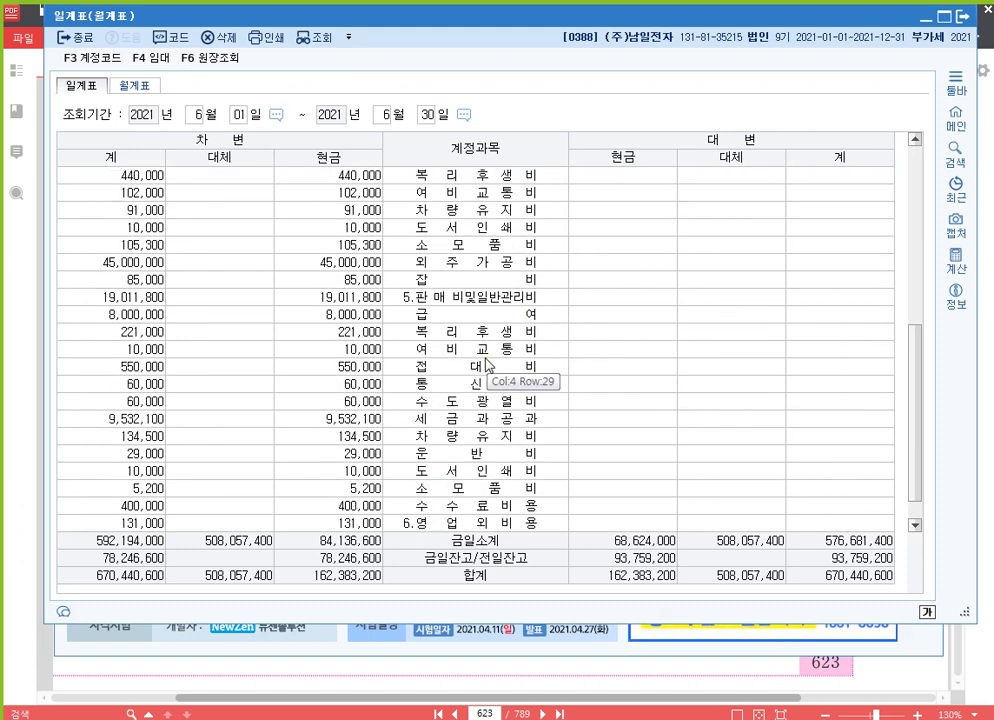
key("alt+Tab")
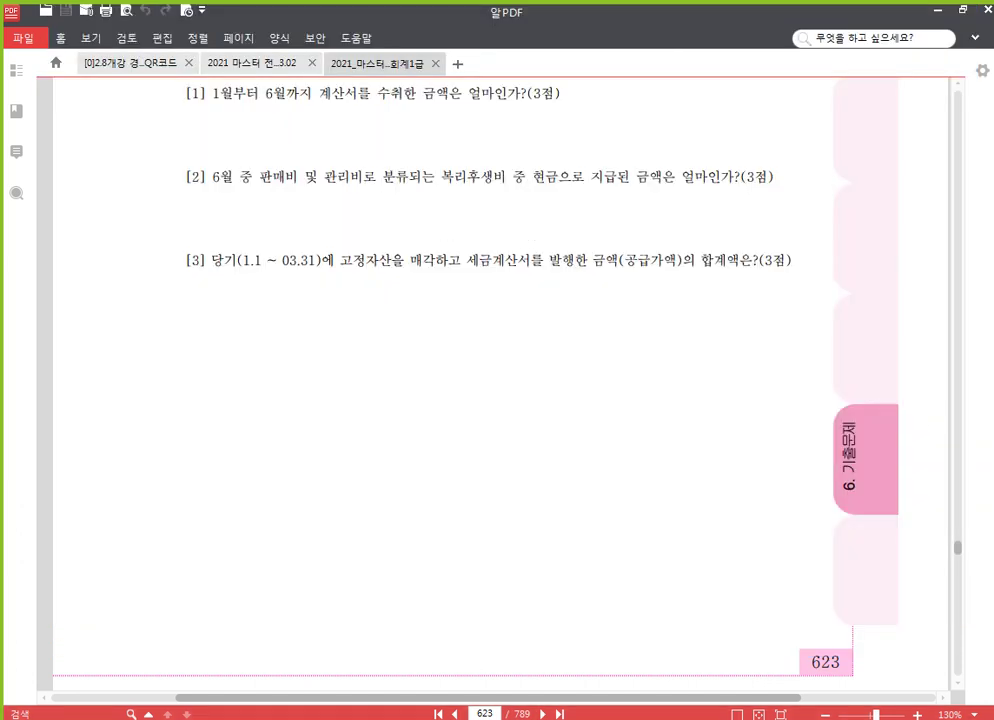
key("alt+Tab")
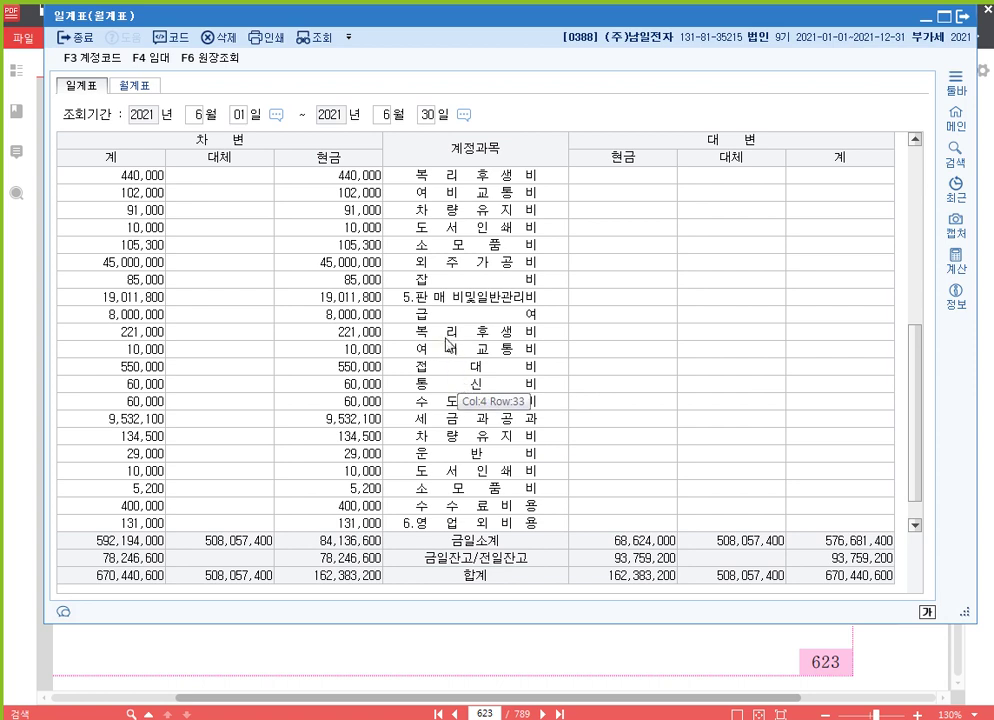
left_click(447, 338)
left_click(330, 332)
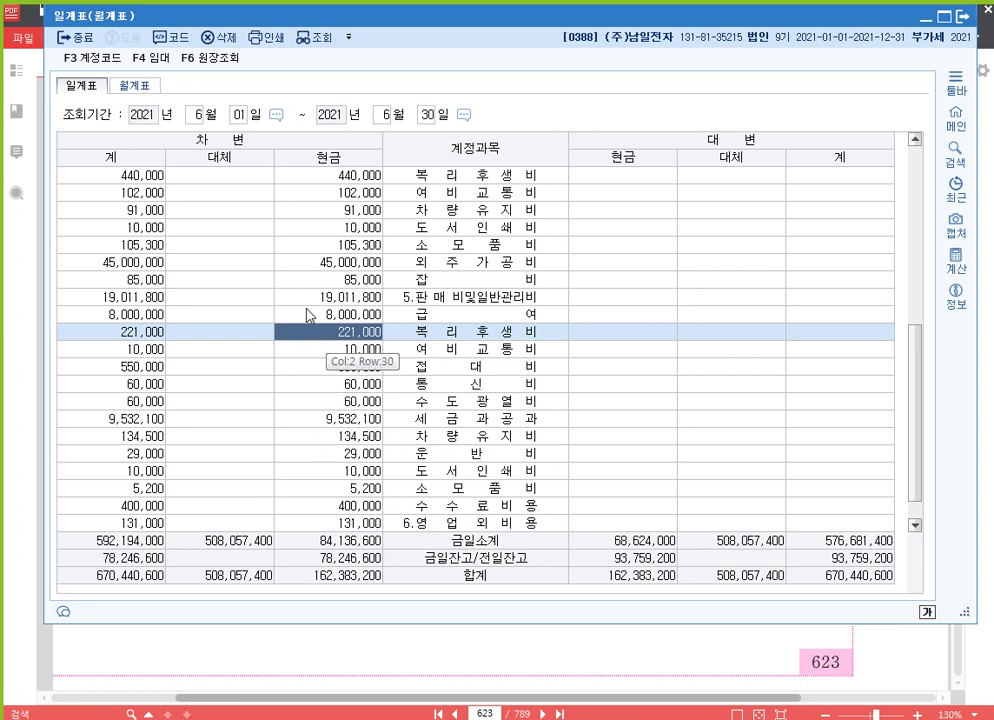
Read question [3], close the summary, and load the VAT return (부가가치세신고서) for 2021-01-01 to 2021-03-31.
left_click(673, 654)
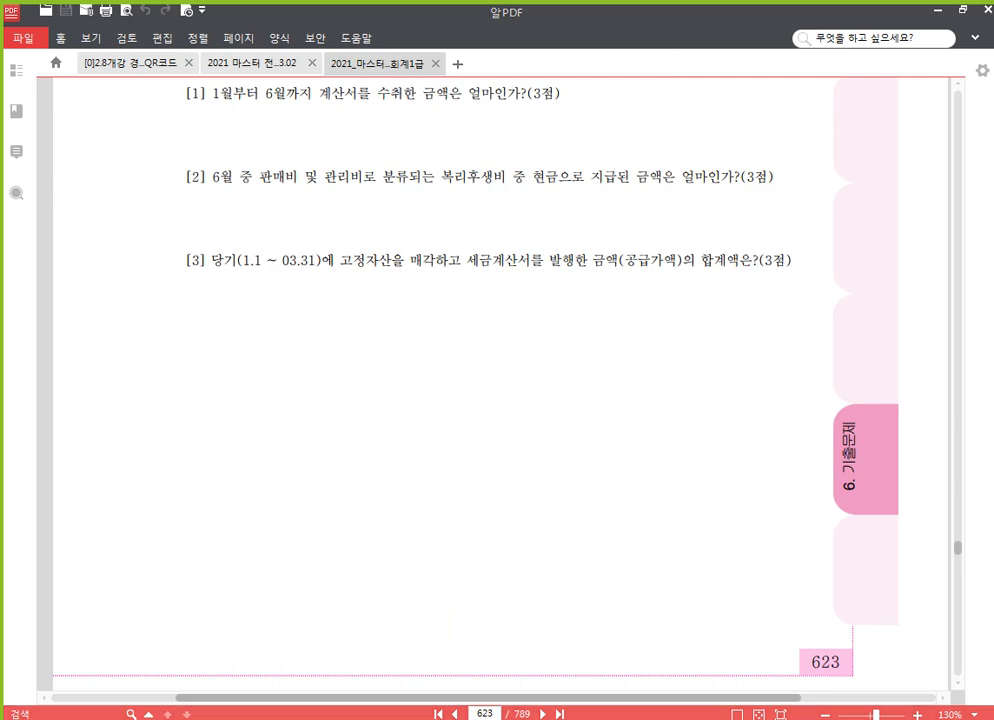
key("alt+Tab")
left_click(962, 17)
key("alt+Tab")
left_click(147, 53)
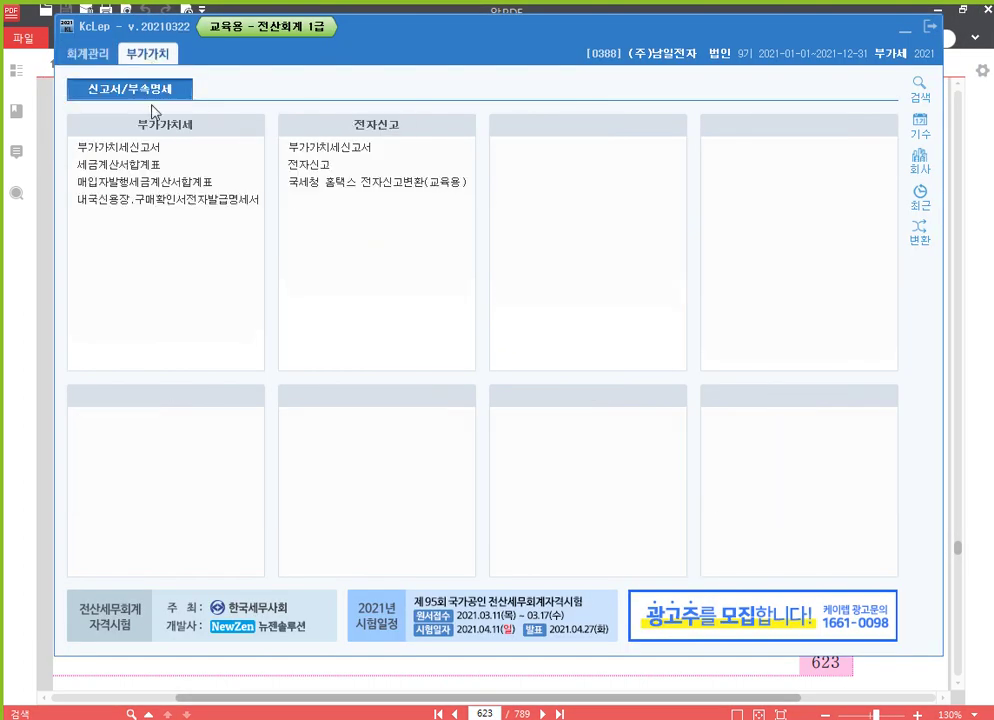
left_click(168, 149)
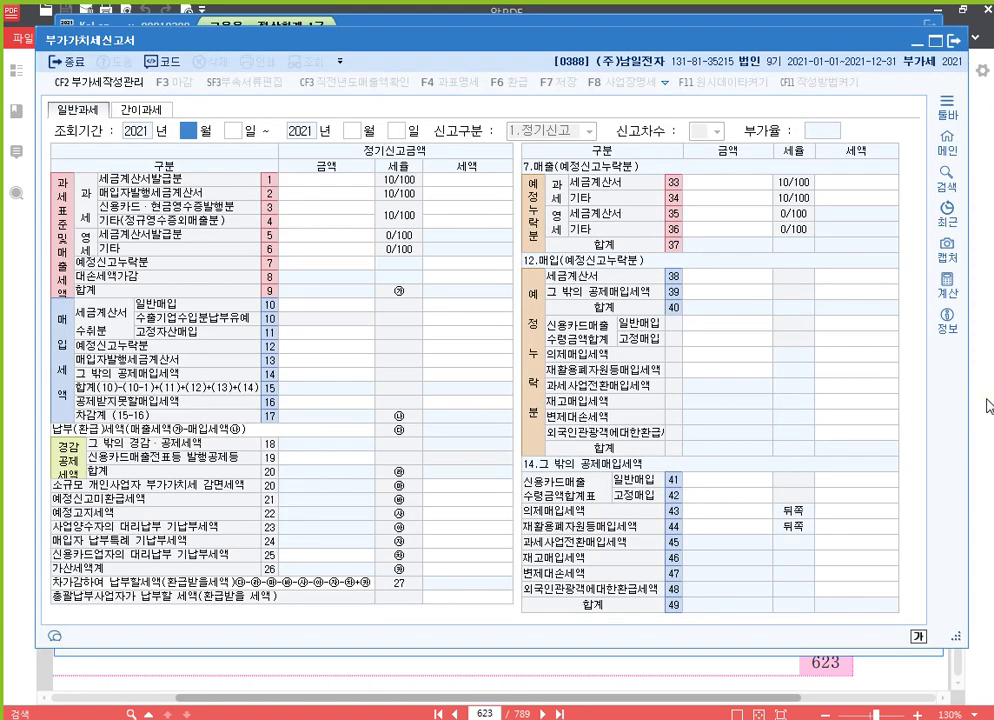
key("alt+Tab")
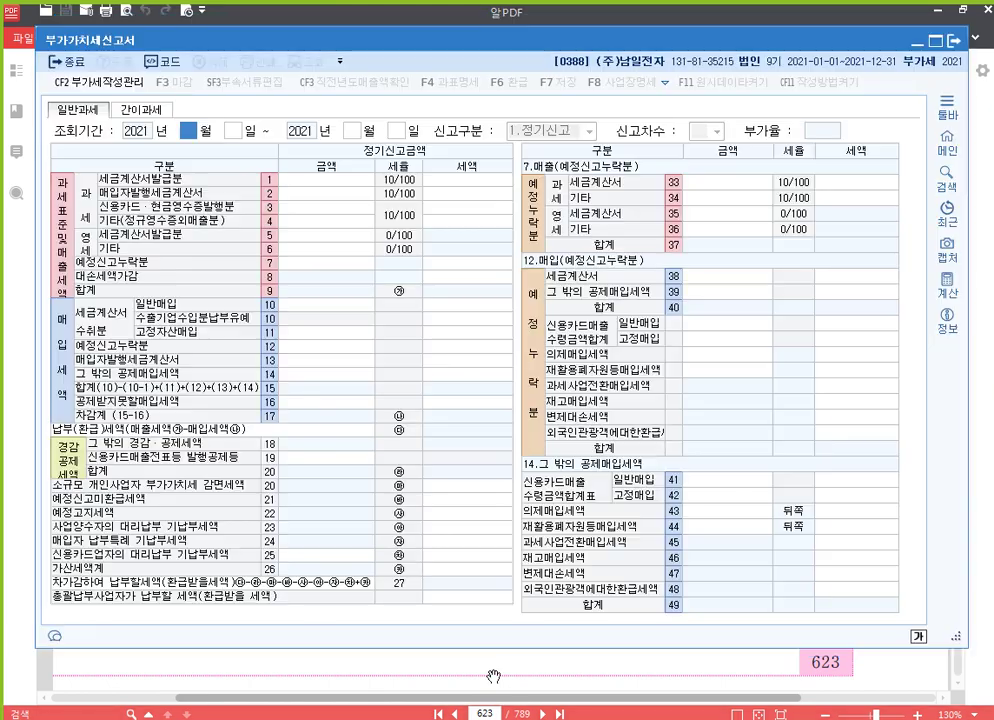
key("alt+Tab")
key("Return")
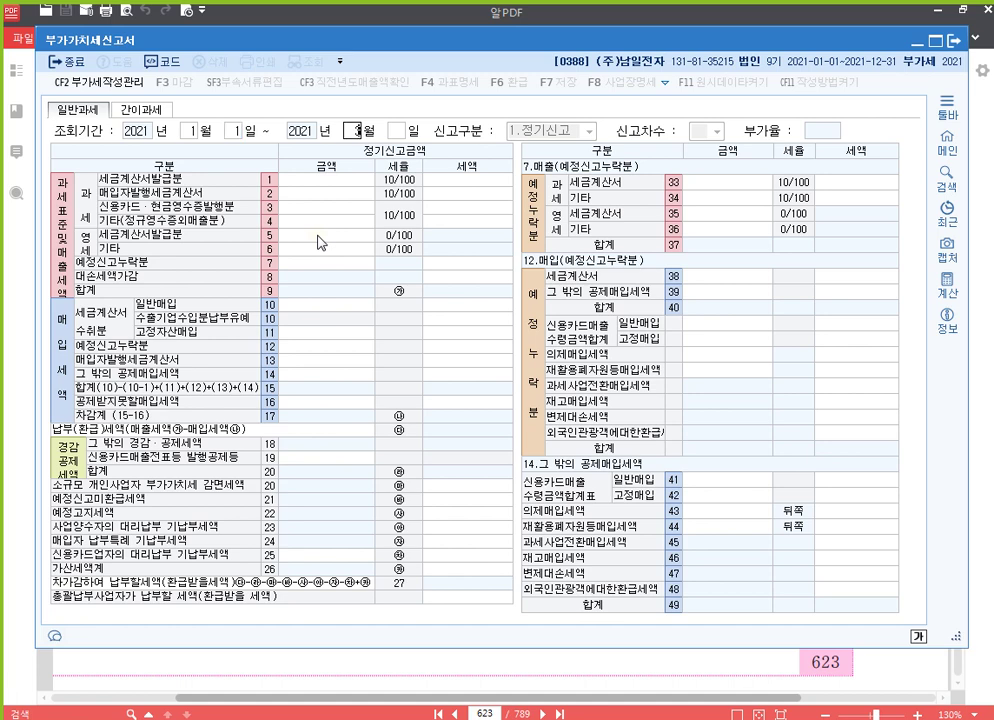
type("3")
key("Return")
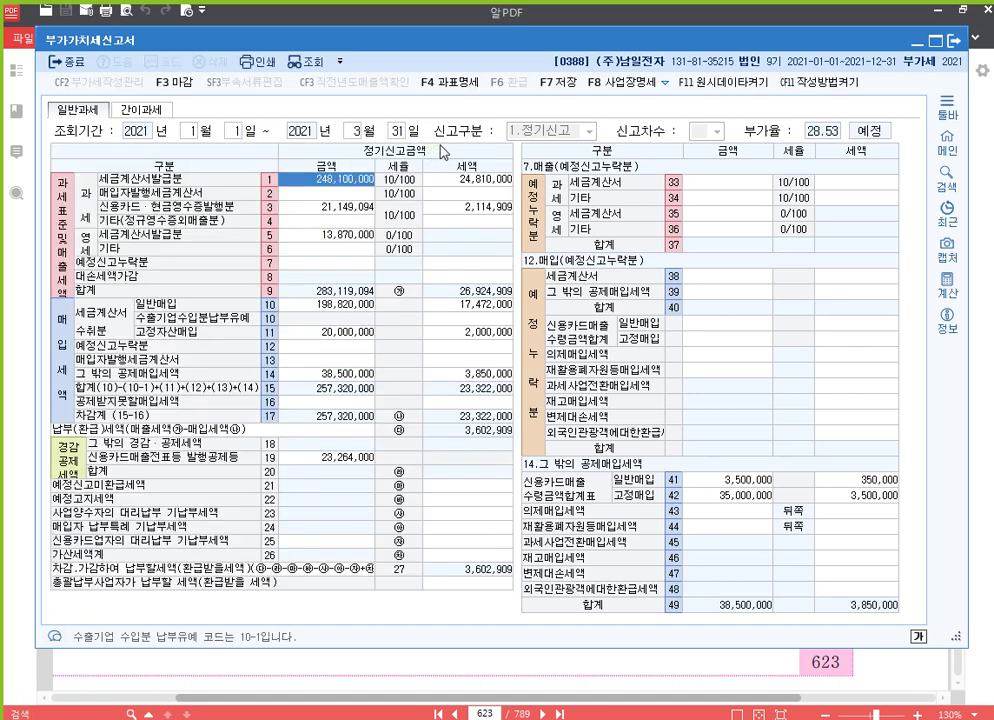
Check the 31.수입금액제외 amount in the tax base statement (과세표준명세), and close it and the VAT return without saving.
left_click(450, 83)
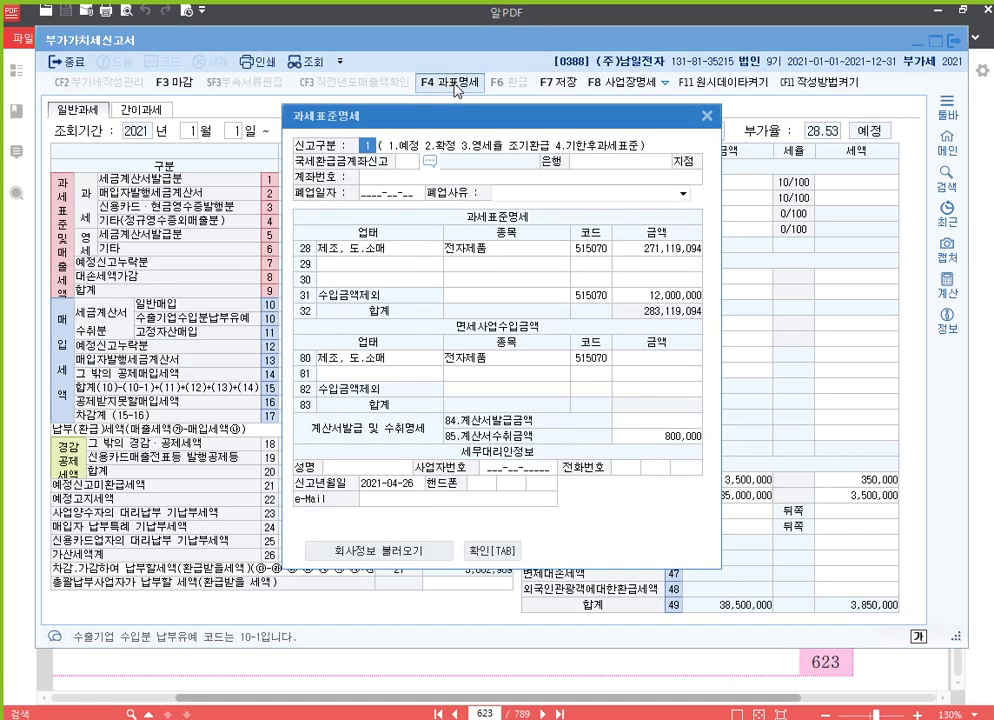
left_click(657, 295)
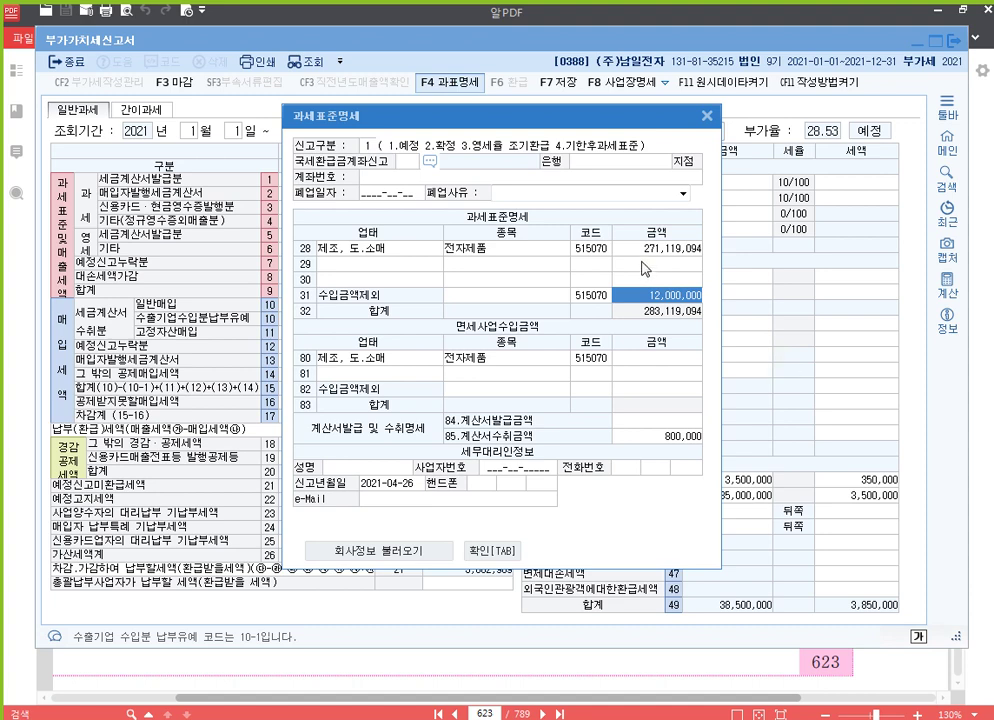
left_click_drag(448, 123, 551, 89)
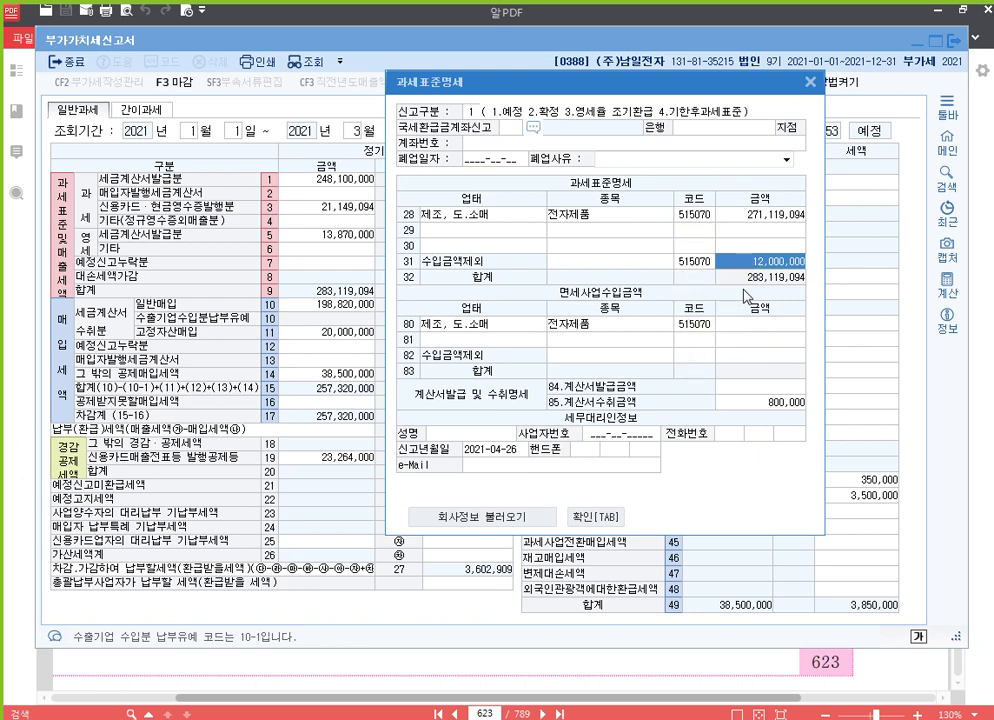
left_click(809, 83)
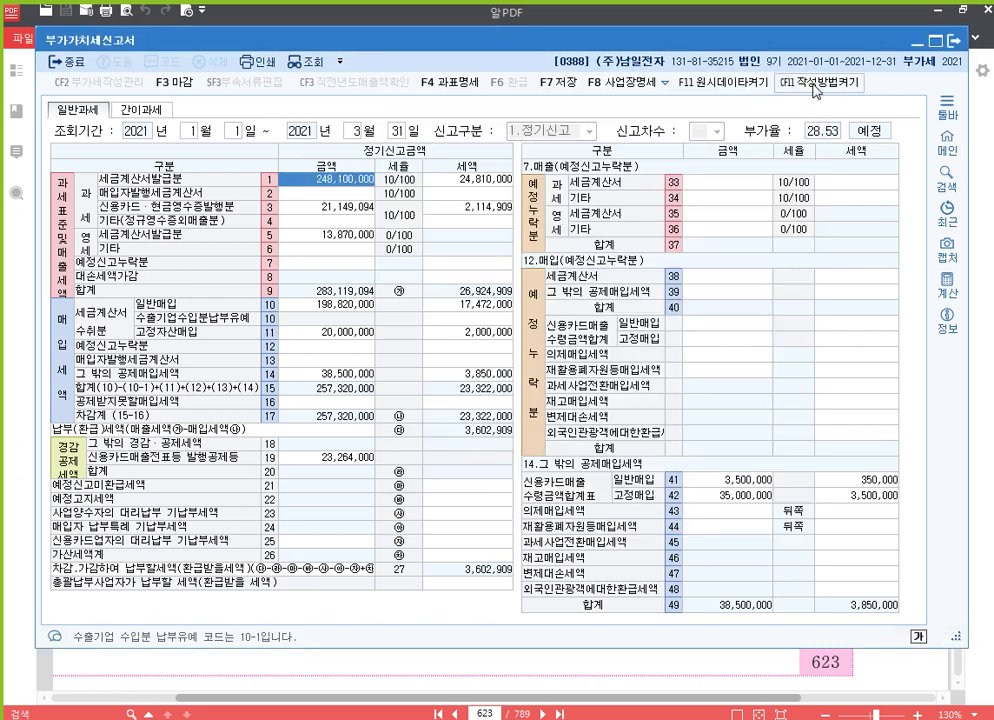
left_click(955, 42)
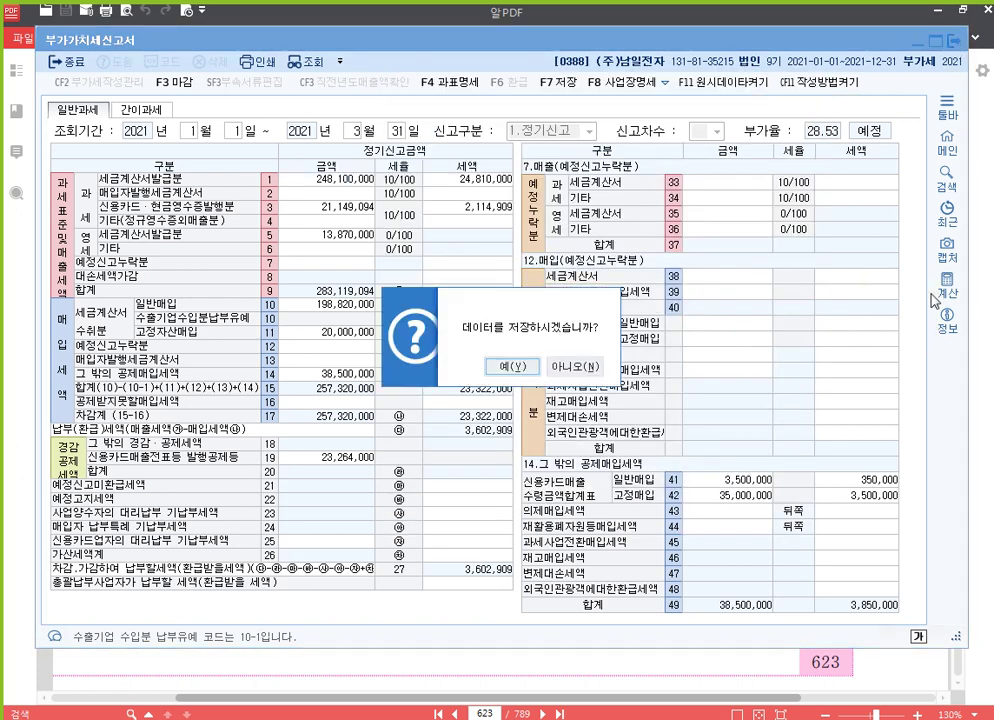
left_click(575, 364)
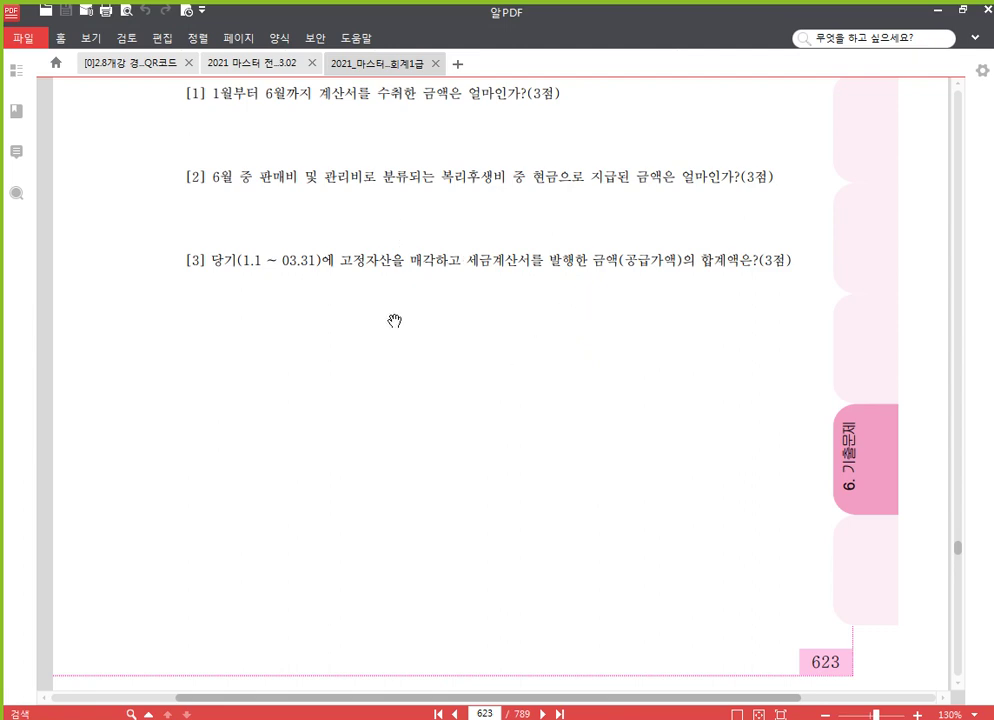
Go back through the PDF to the previous exam's 문제6 on page 614.
scroll(393, 321, "up", 15)
scroll(448, 324, "up", 15)
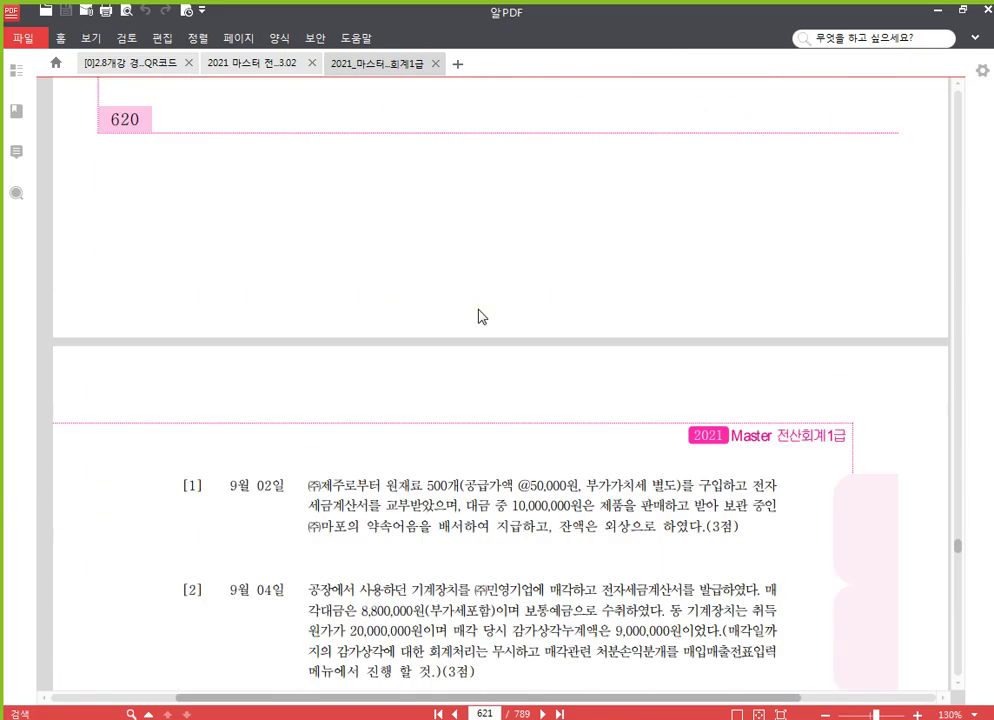
scroll(472, 279, "up", 15)
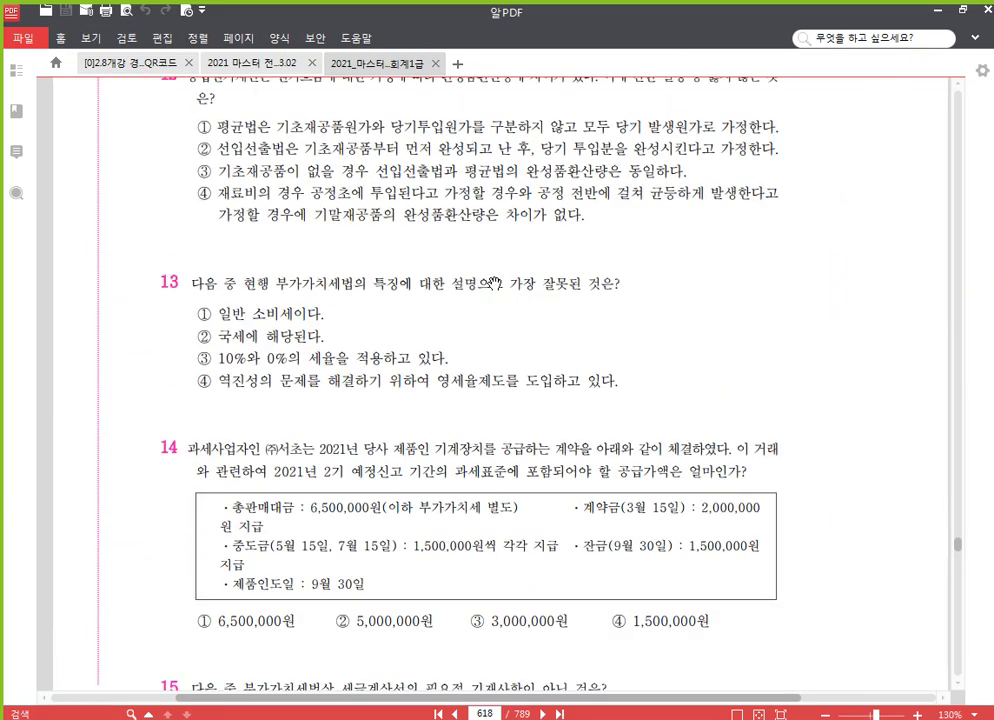
scroll(470, 275, "up", 15)
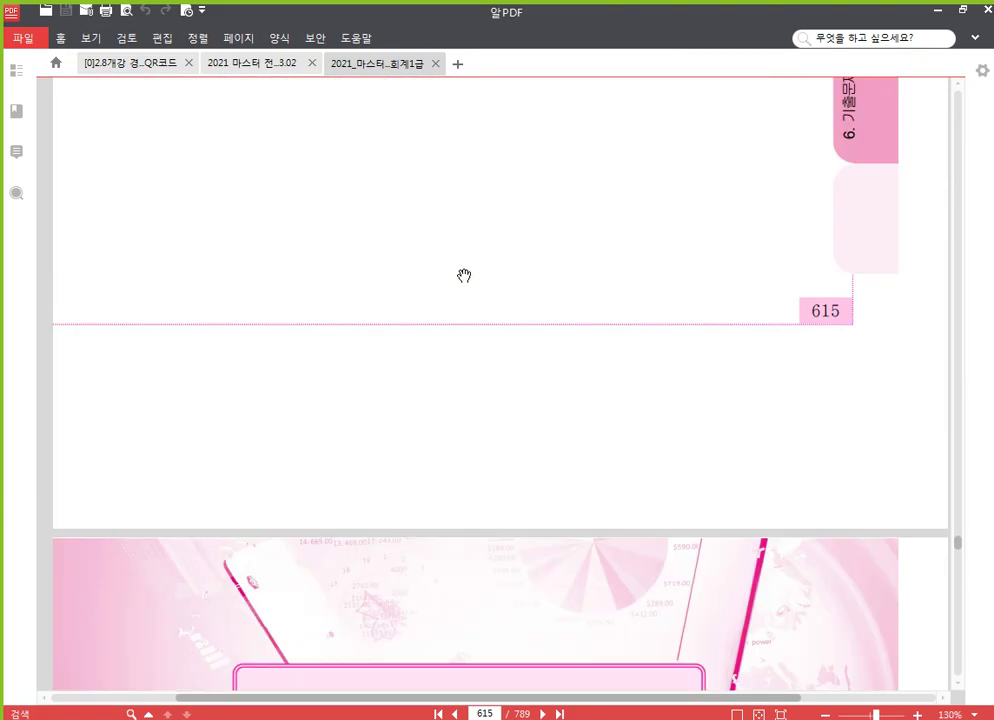
scroll(464, 270, "up", 3)
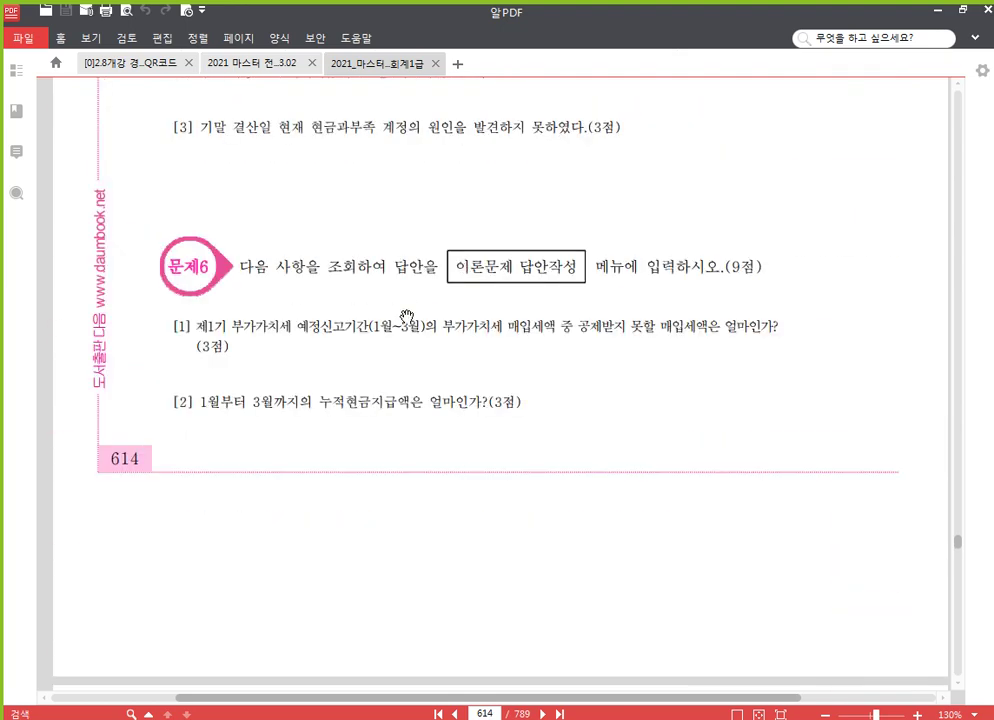
Switch to KcLep and change the working company to code 0387, (주)봉천산업.
key("alt+Tab")
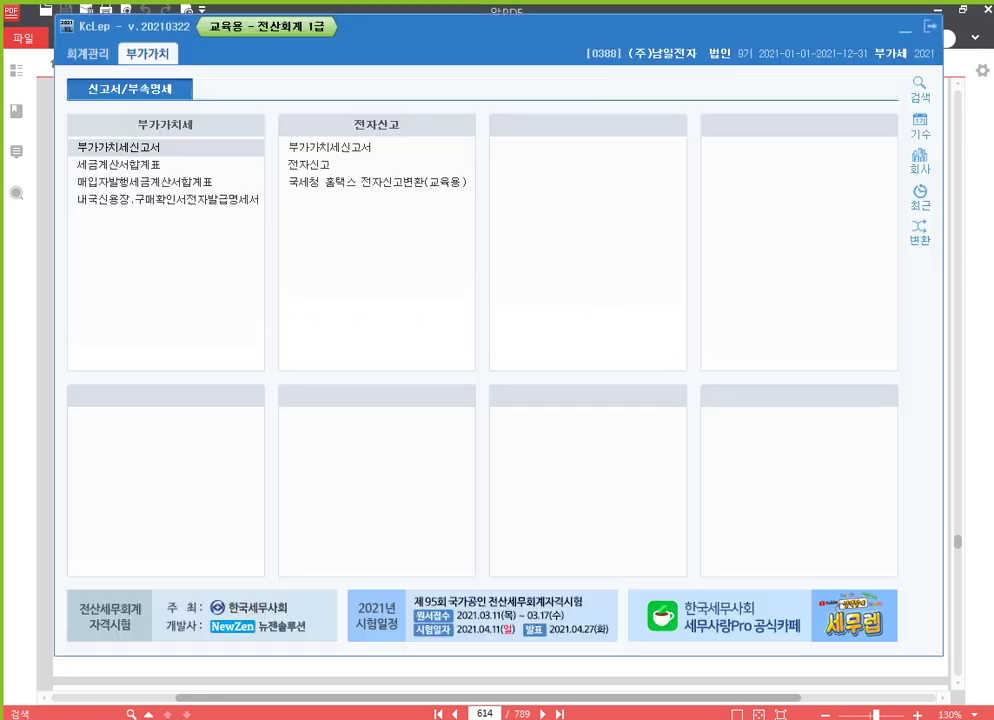
left_click(920, 162)
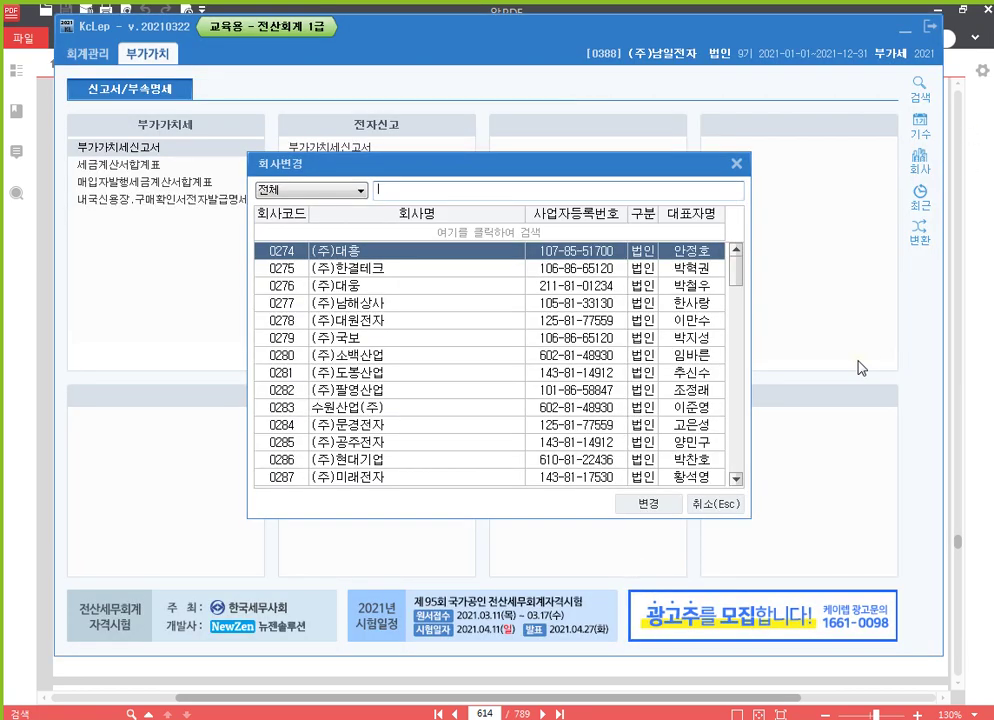
type("387")
key("Return")
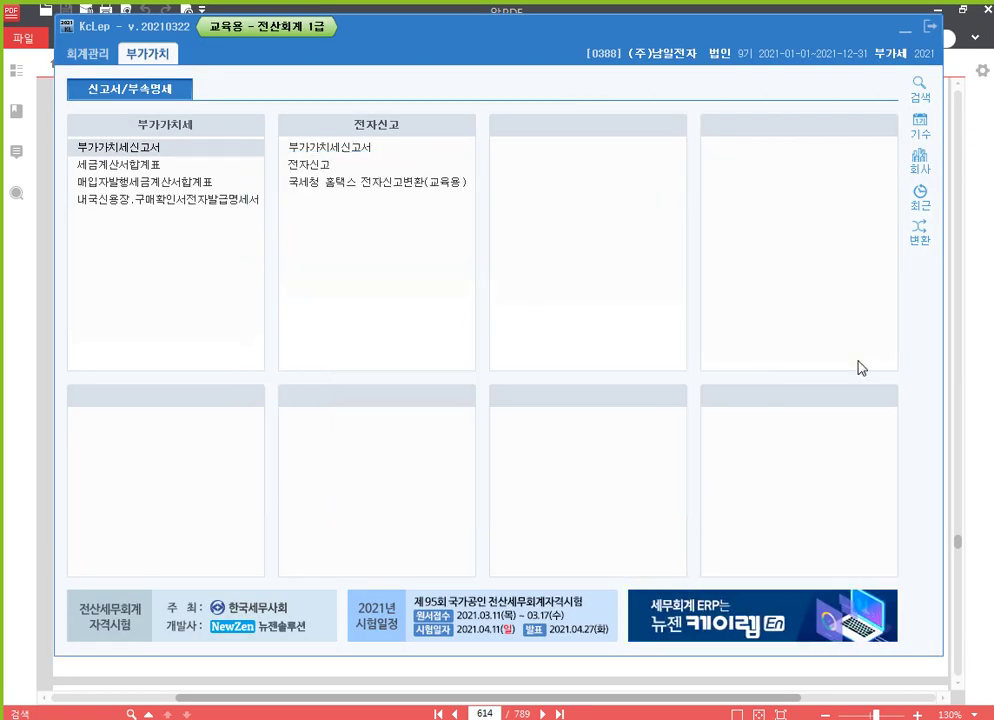
Check question [1] in the PDF, and load the VAT return (부가가치세신고서) for 2021-01-01 to 2021-03-31 in KcLep.
left_click(990, 343)
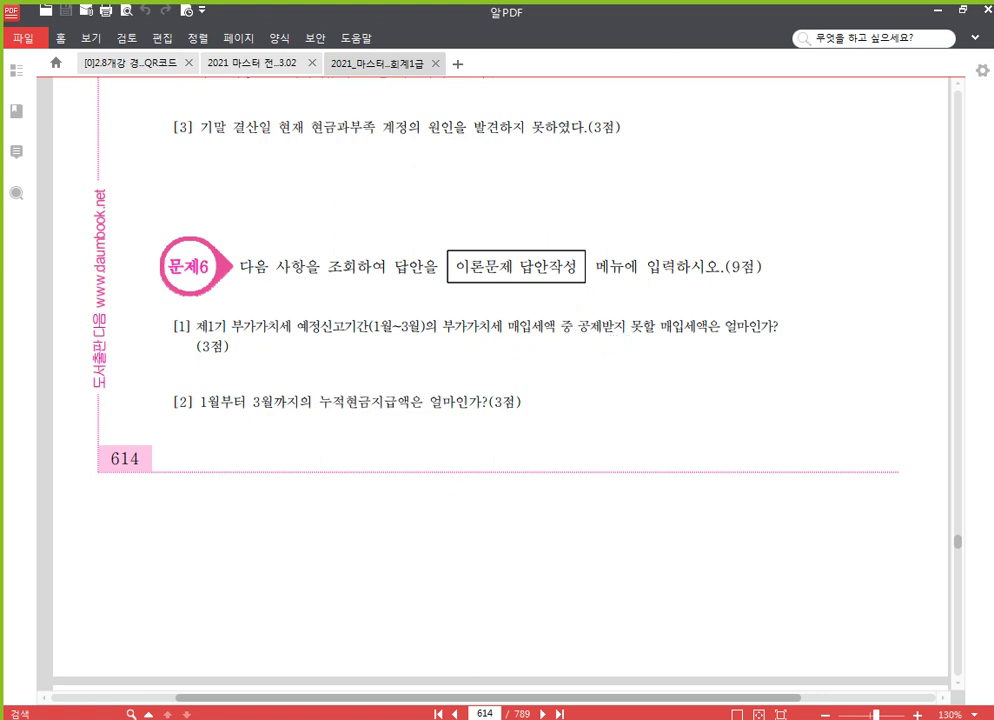
key("alt+Tab")
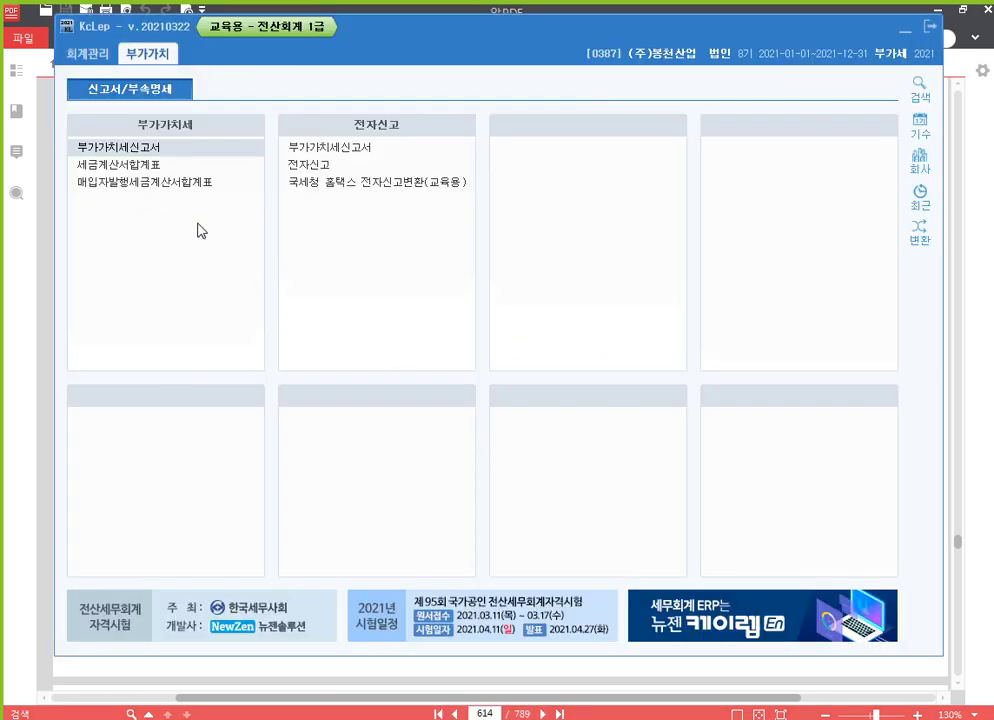
left_click(147, 150)
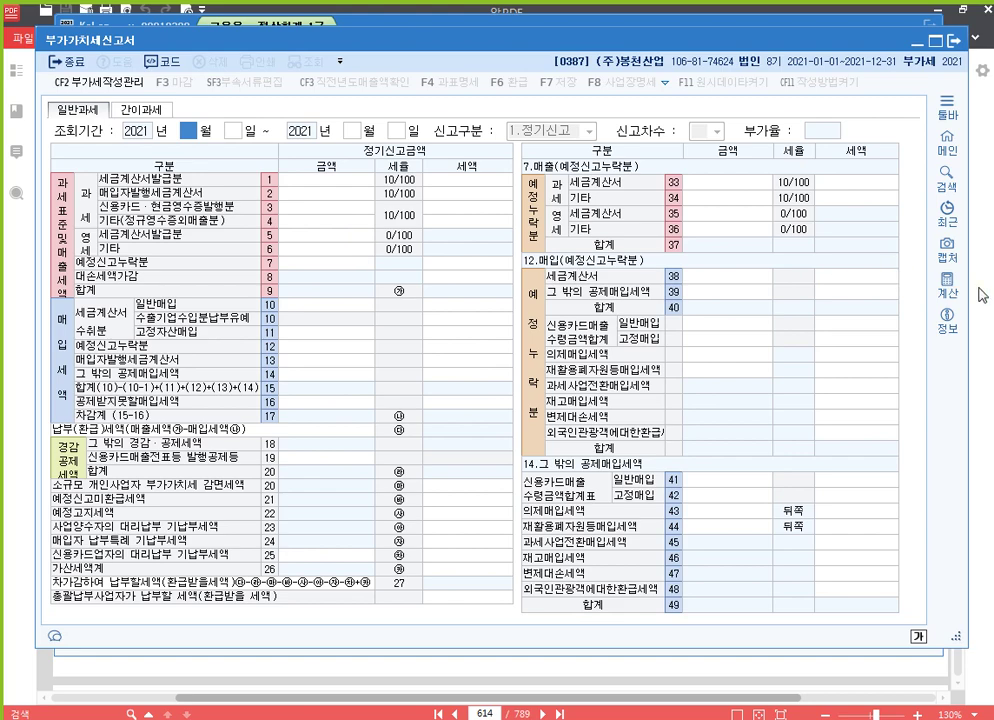
key("alt+Tab")
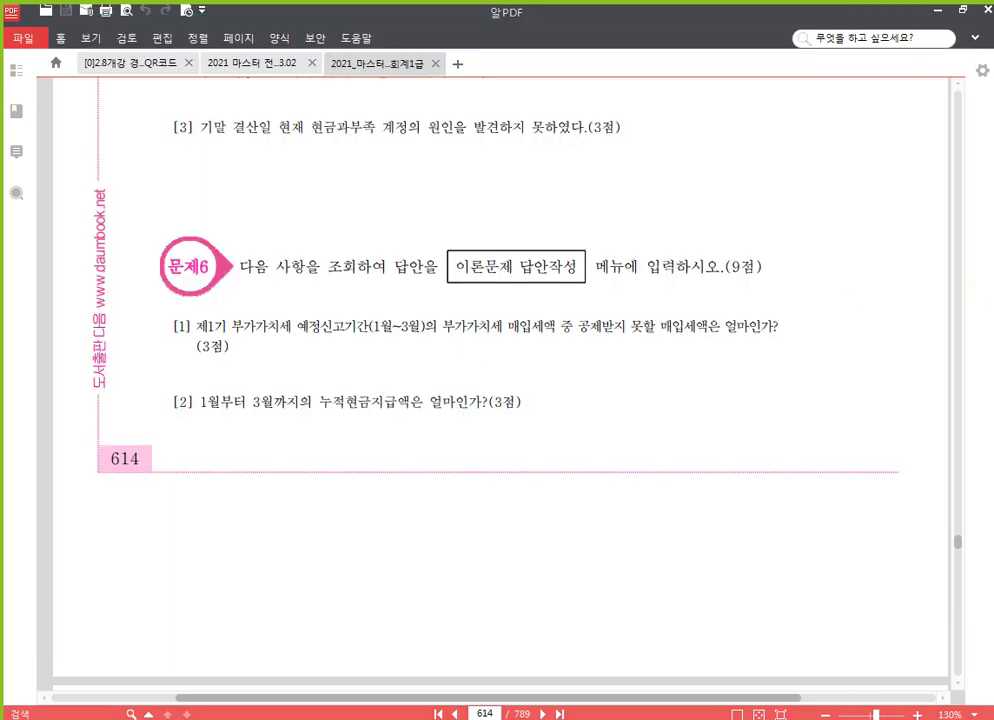
key("alt+Tab")
type("1")
key("Return")
key("Return")
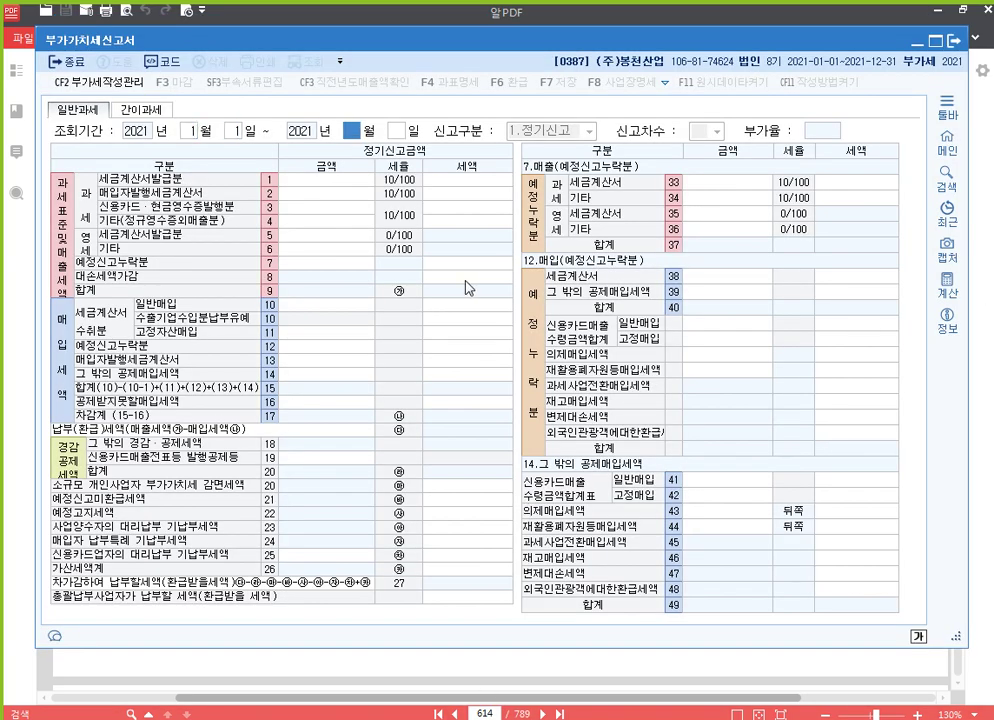
type("3")
key("Return")
key("Return")
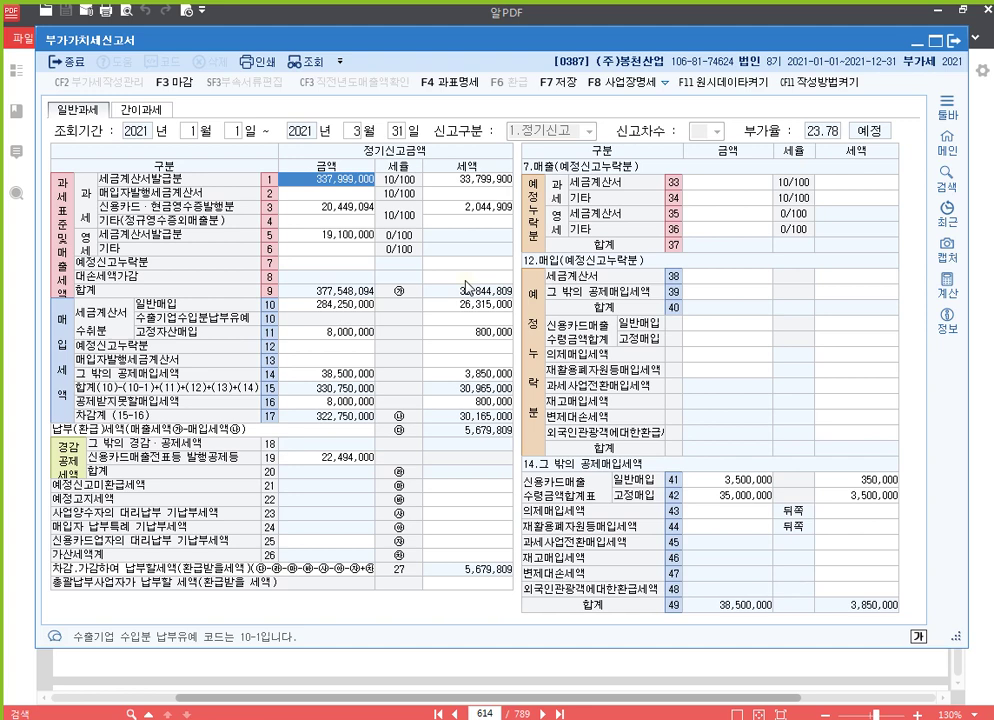
Check the tax amount of line 16 공제받지못할매입세액 and its detail line 50 against question [1].
left_click(346, 403)
left_click(750, 185)
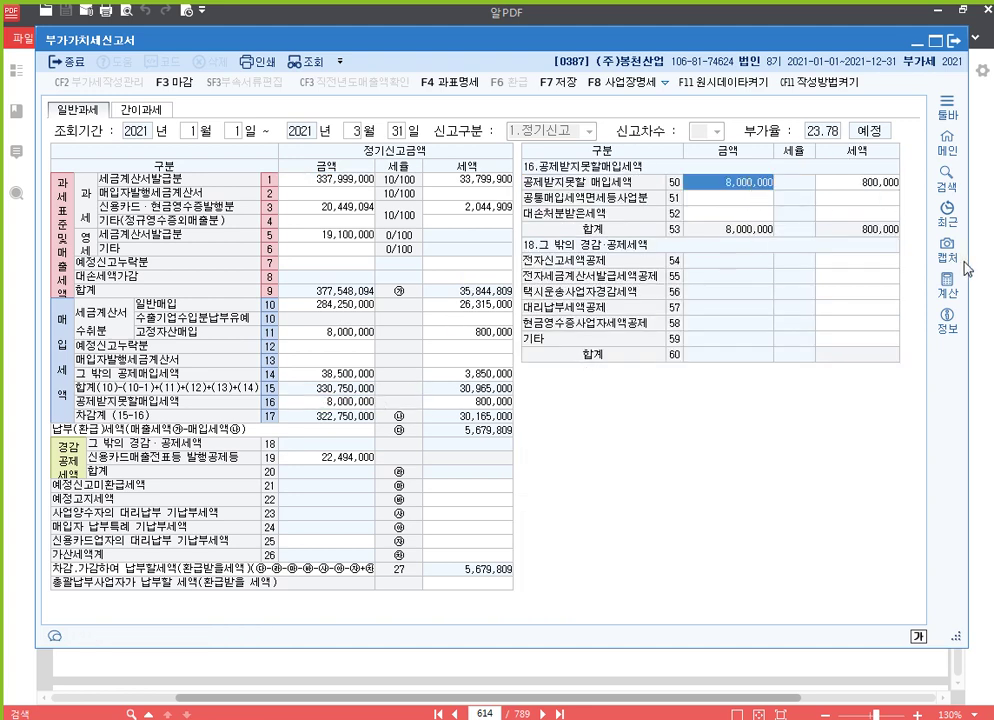
left_click(989, 289)
left_click(560, 719)
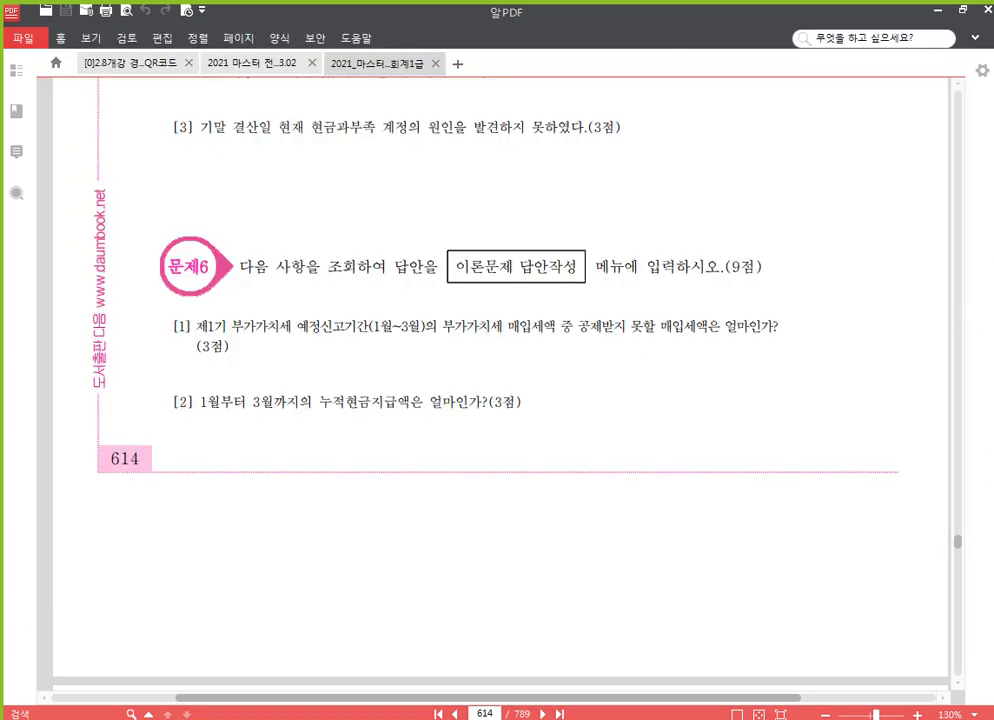
left_click(844, 185)
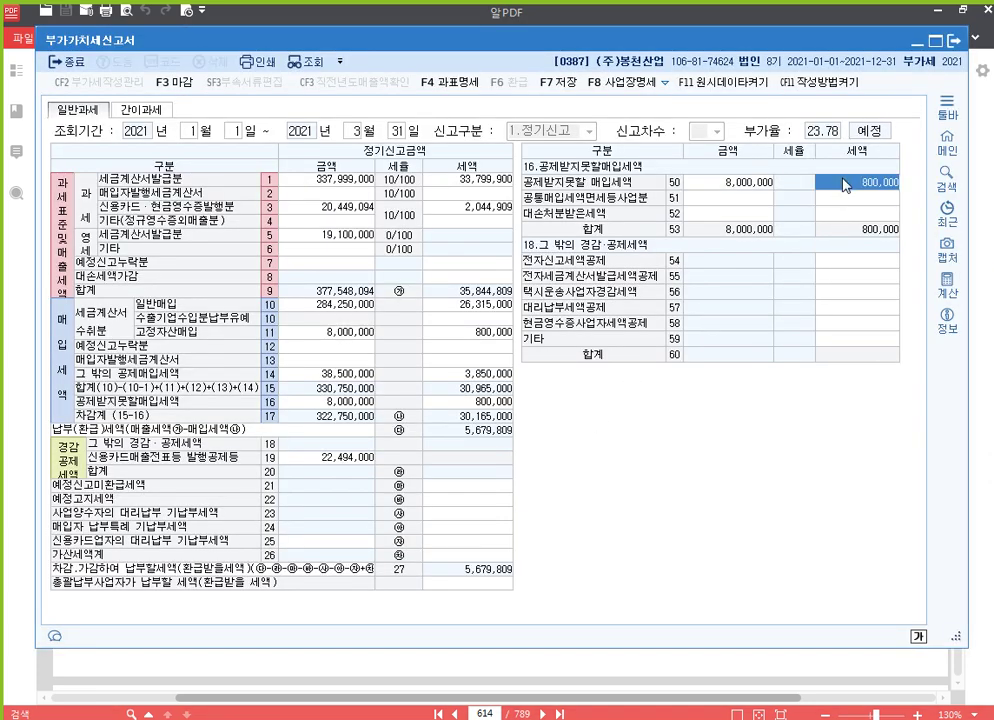
left_click(484, 401)
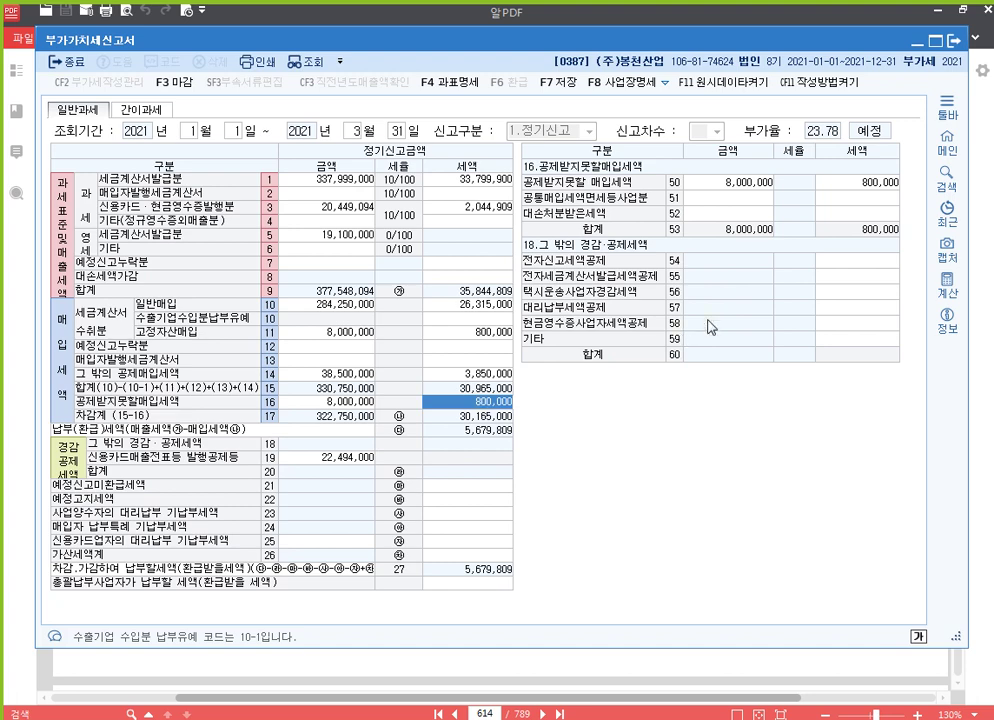
Read question [2] in the PDF, and close the VAT return without saving.
left_click(985, 315)
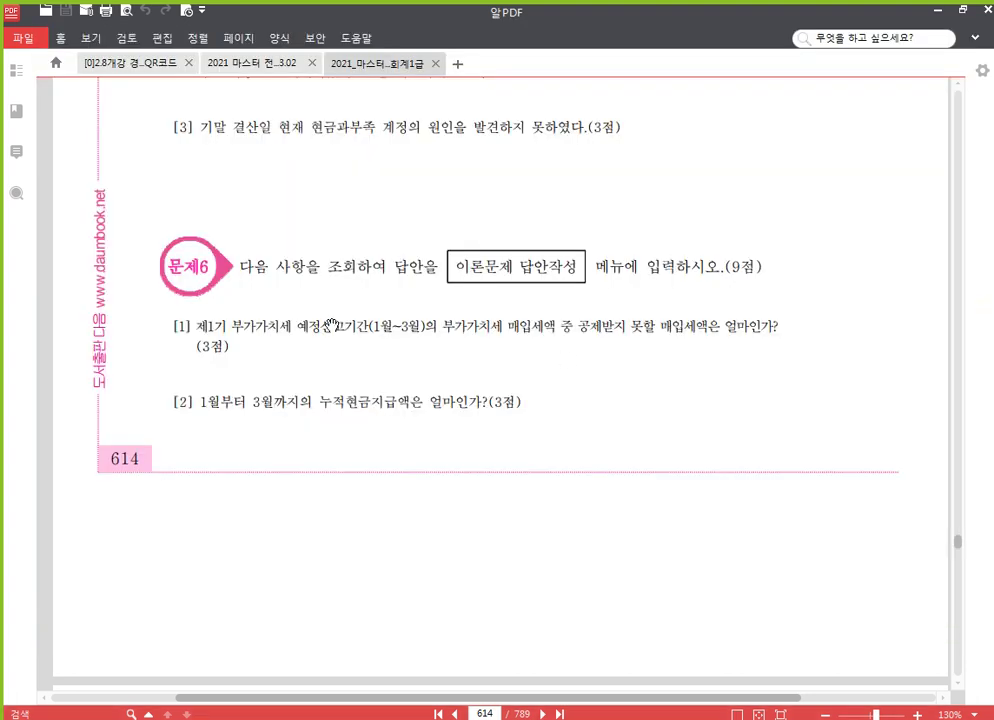
scroll(289, 376, "down", 2)
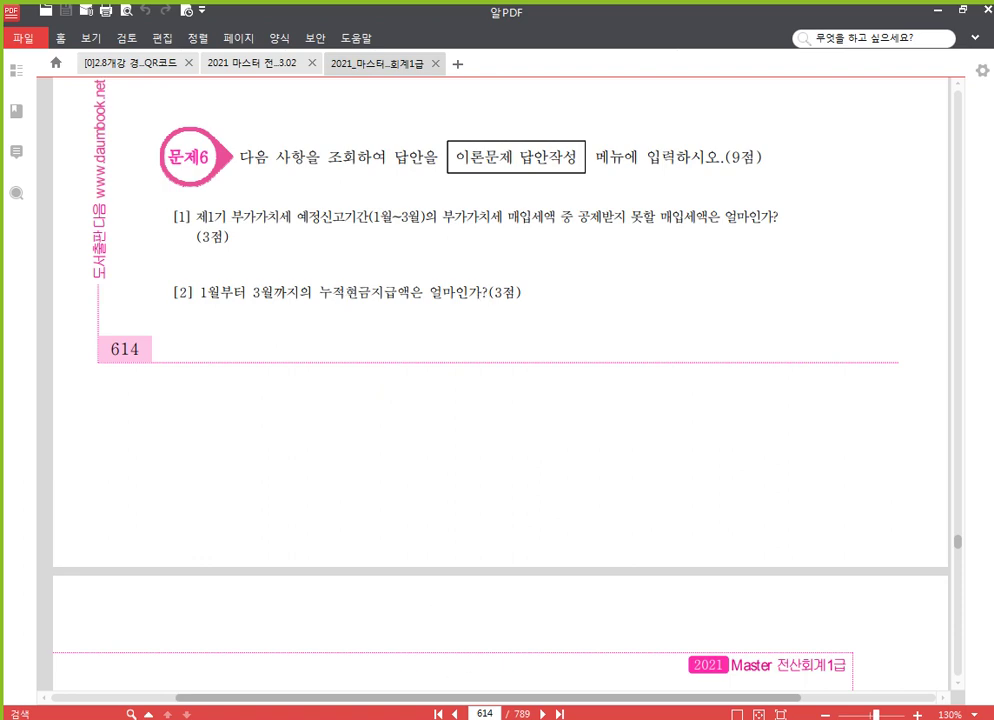
key("alt+Tab")
left_click(953, 41)
left_click(588, 367)
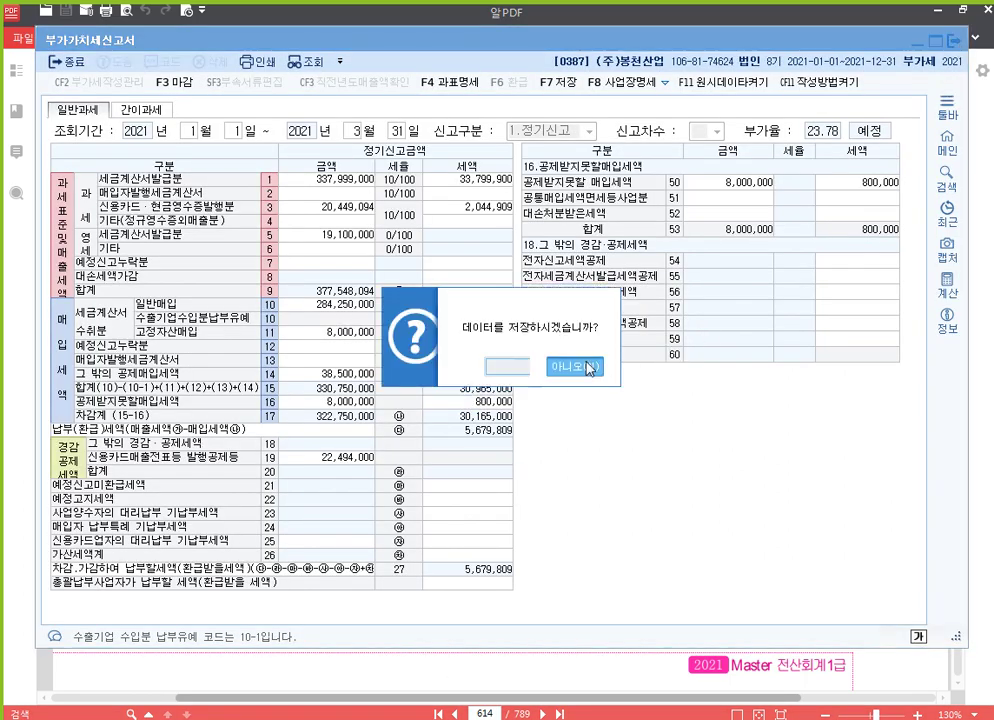
key("alt+Tab")
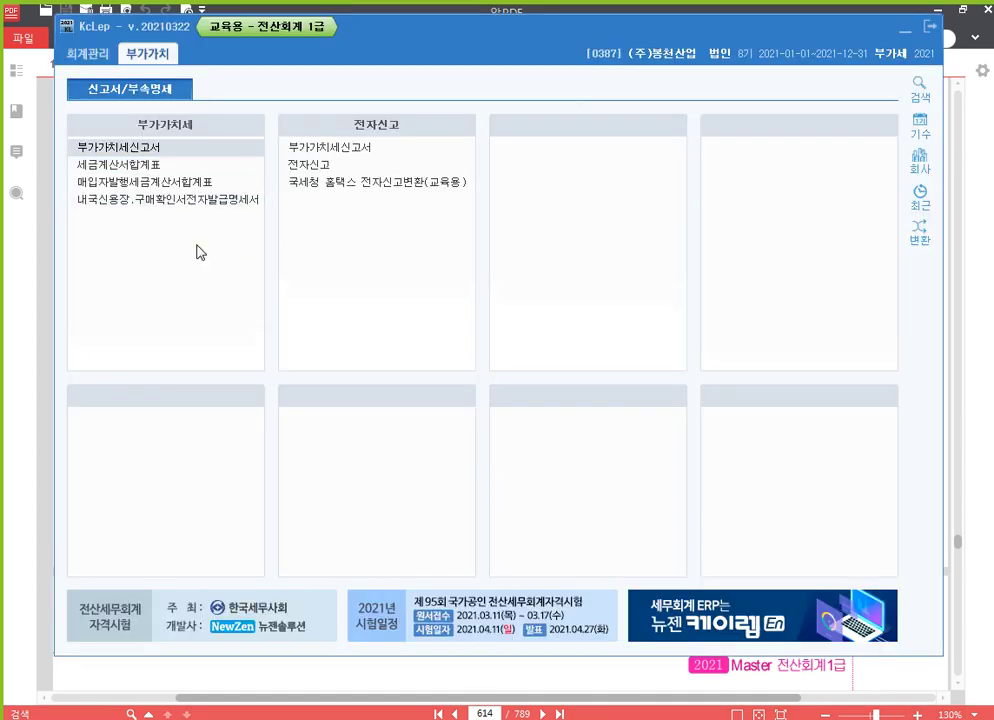
Load the cash book (현금출납장) for 2021-01-01 to 2021-03-31 to answer question [2].
left_click(72, 52)
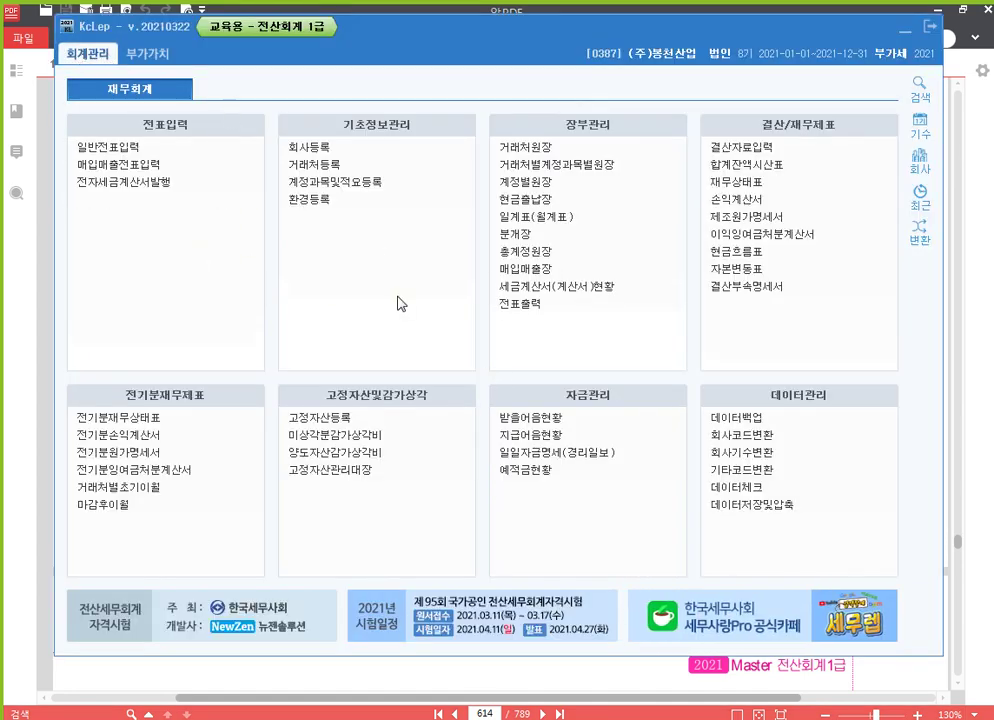
left_click(528, 199)
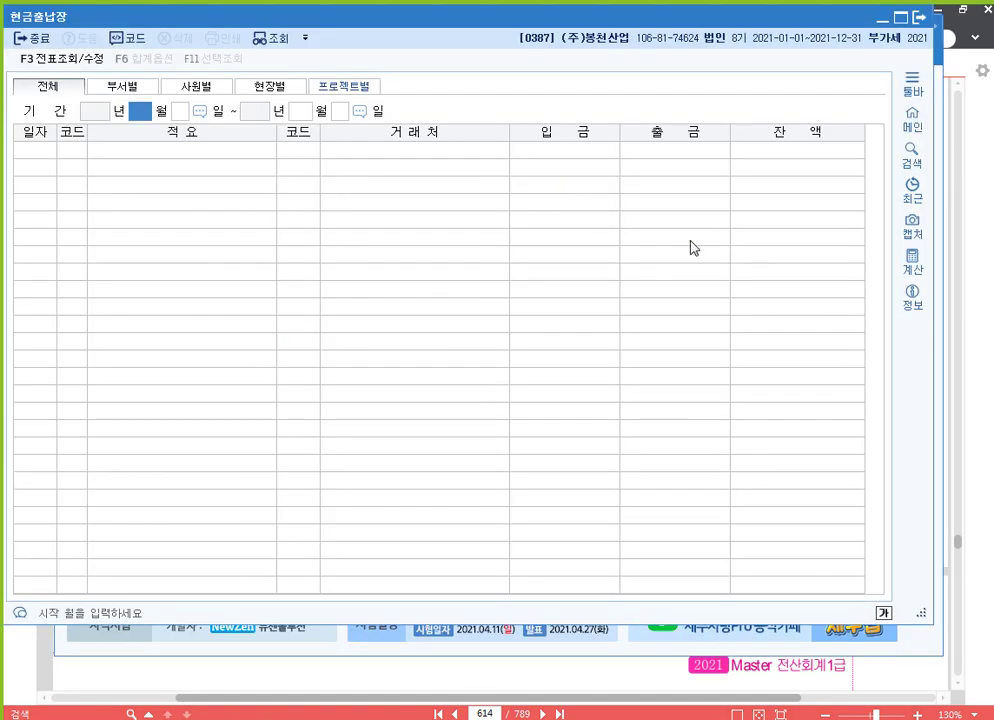
key("alt+Tab")
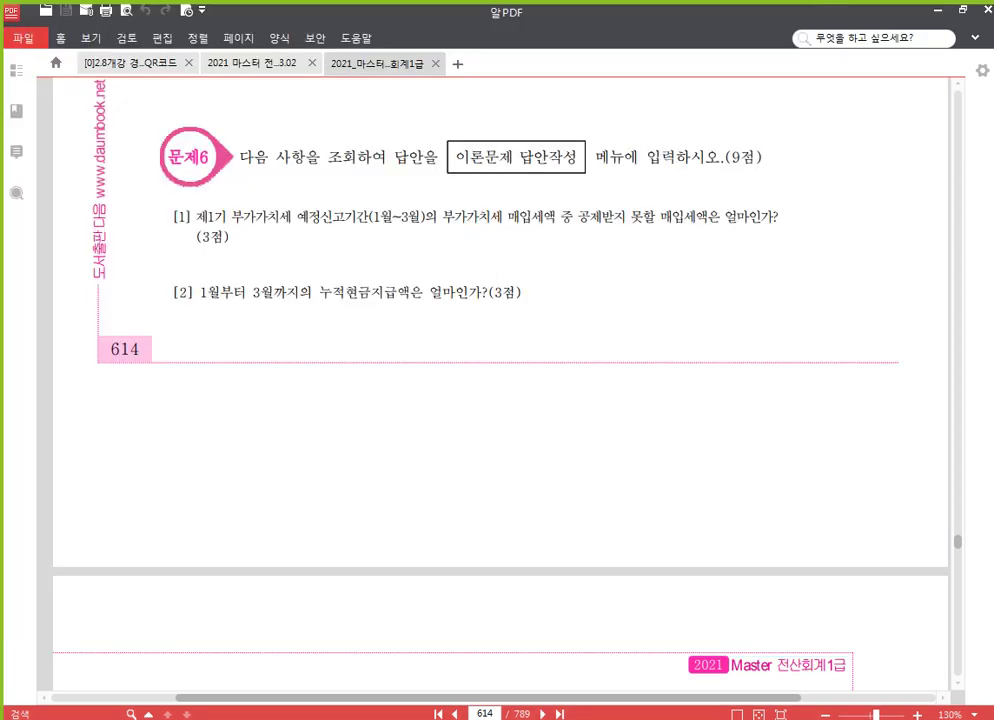
key("alt+Tab")
type("1")
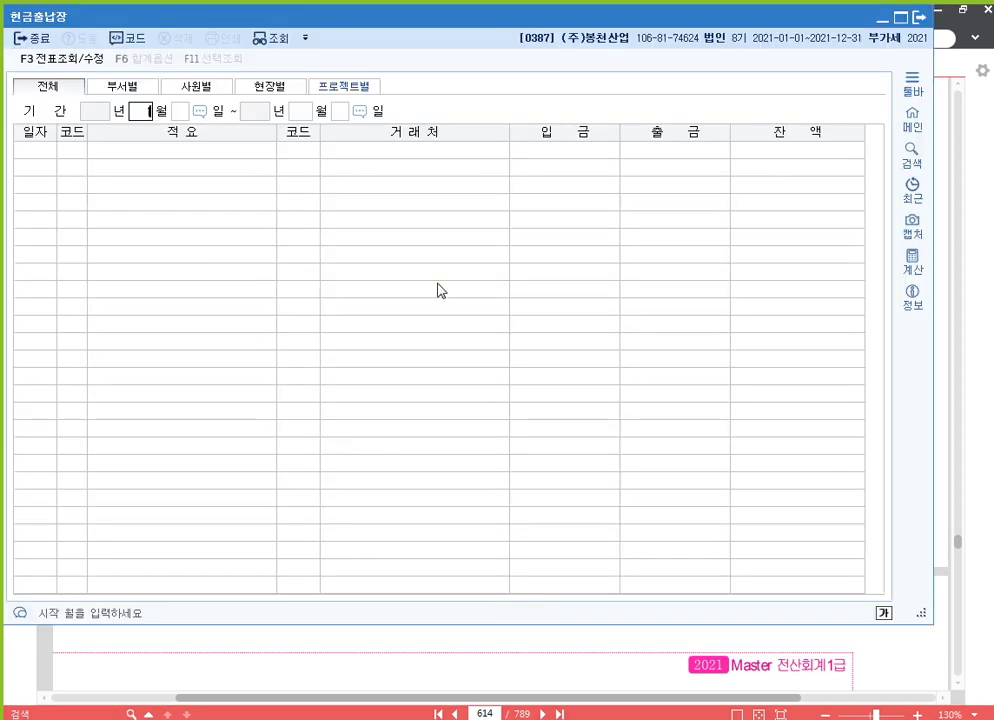
key("Return")
key("Return")
type("3")
key("Return")
key("Return")
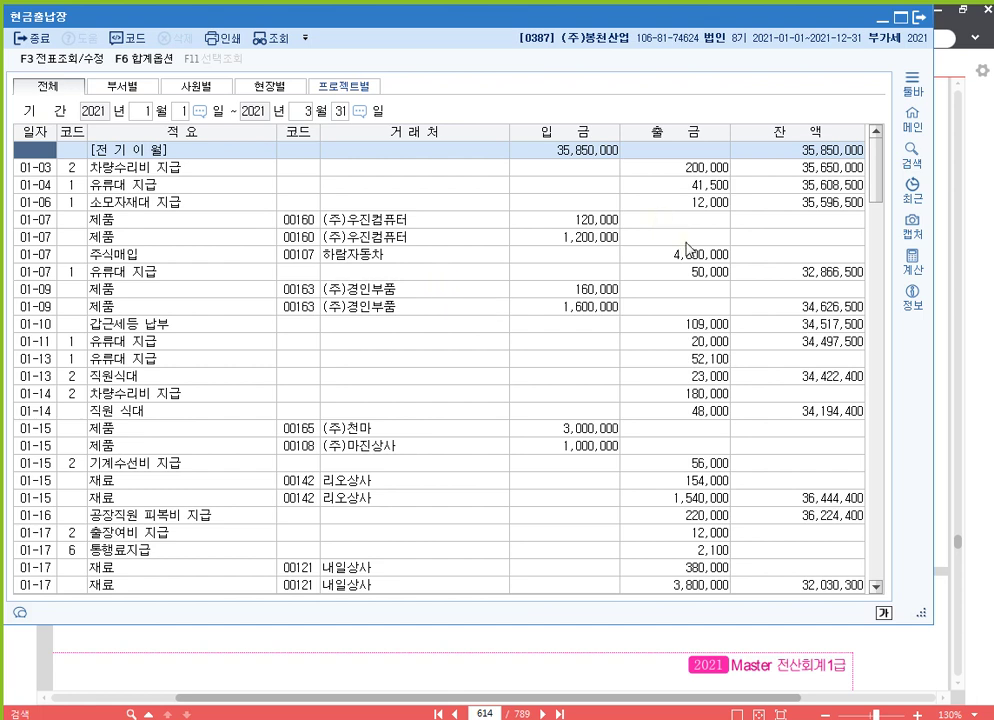
Open the cash book's calculator, and copy January's monthly 출금 total (월계) into its first row.
scroll(686, 249, "down", 3)
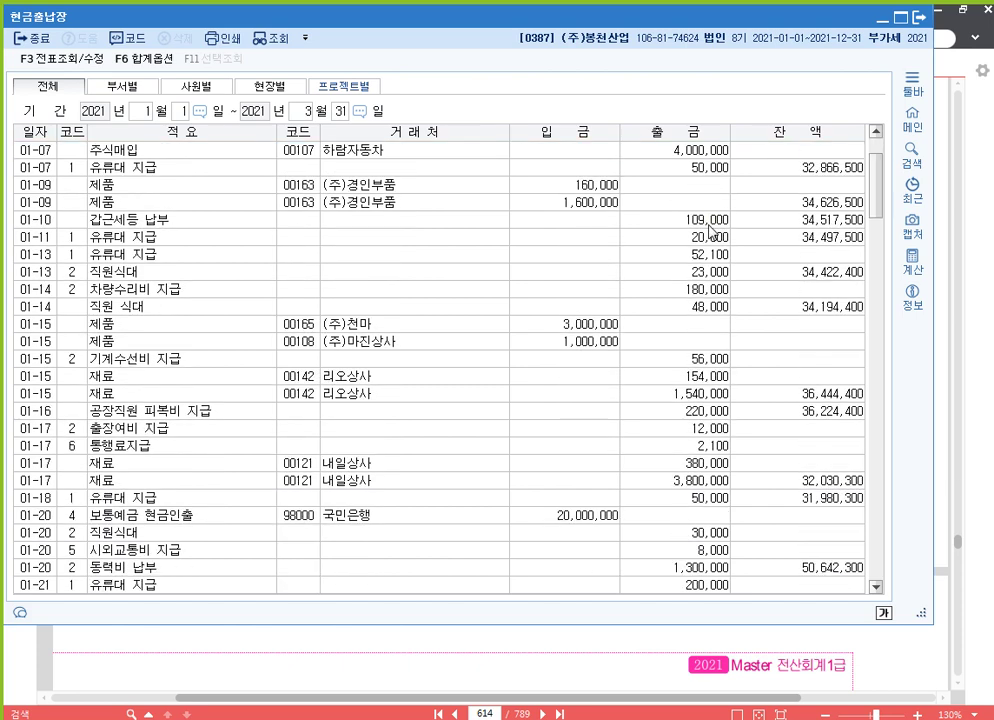
scroll(688, 258, "down", 1)
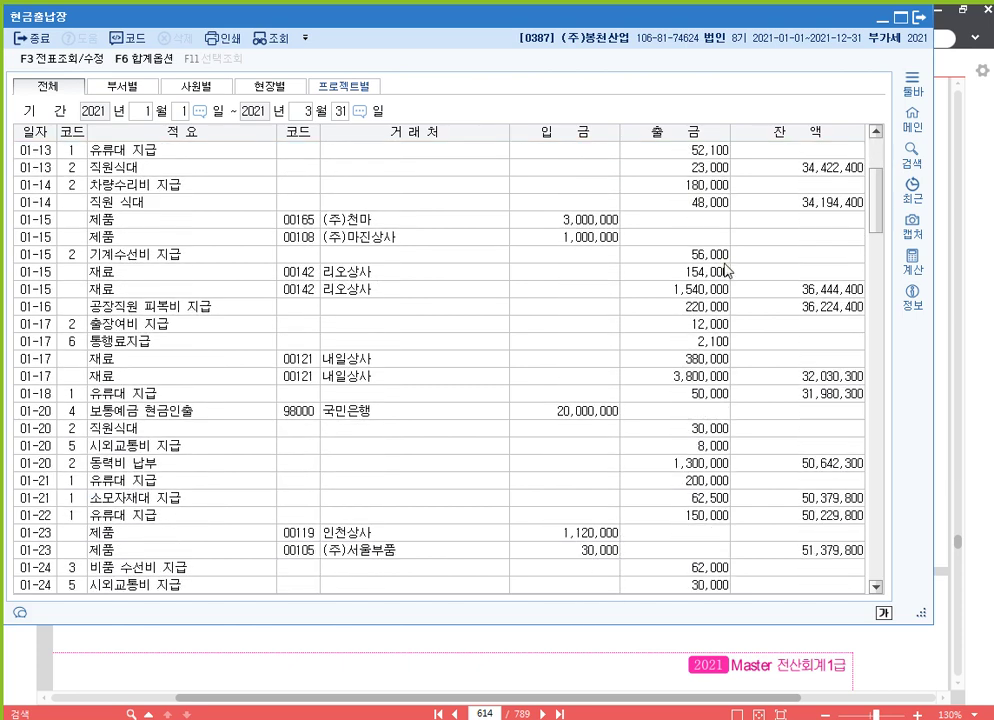
left_click(912, 262)
left_click_drag(497, 121, 518, 126)
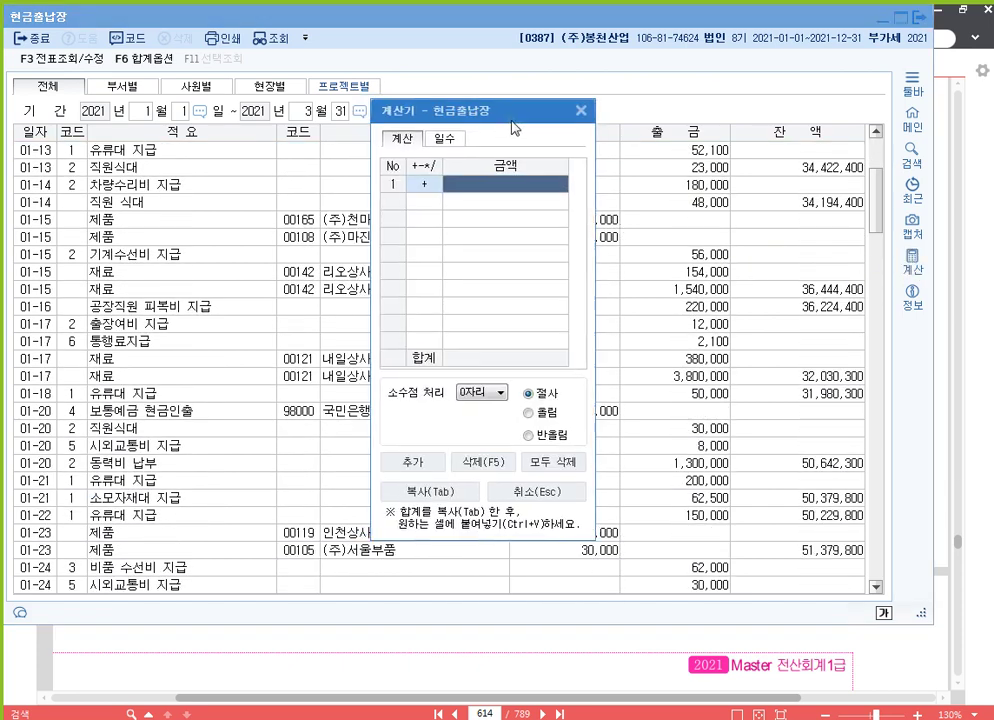
left_click(700, 271)
scroll(706, 309, "down", 4)
scroll(705, 309, "down", 7)
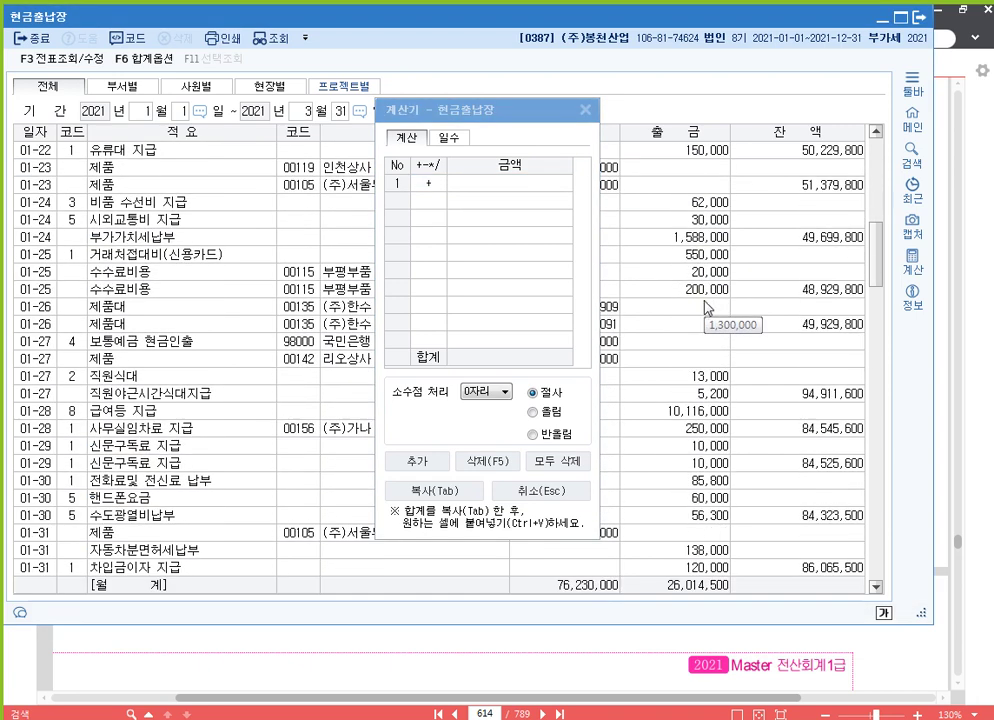
left_click(700, 380)
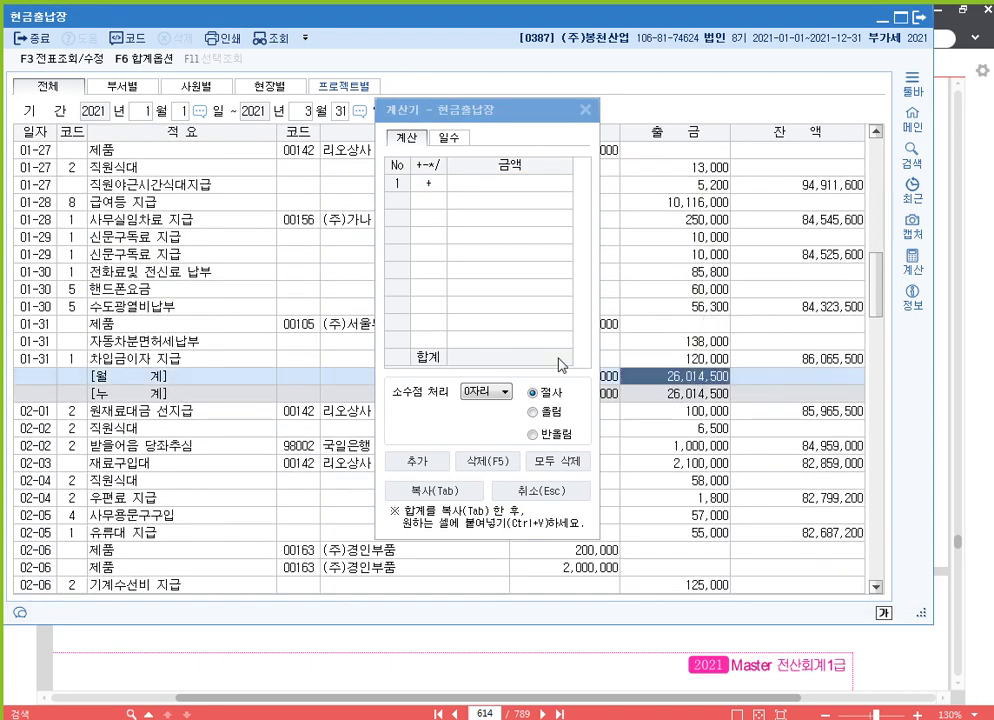
left_click(515, 198)
left_click(685, 362)
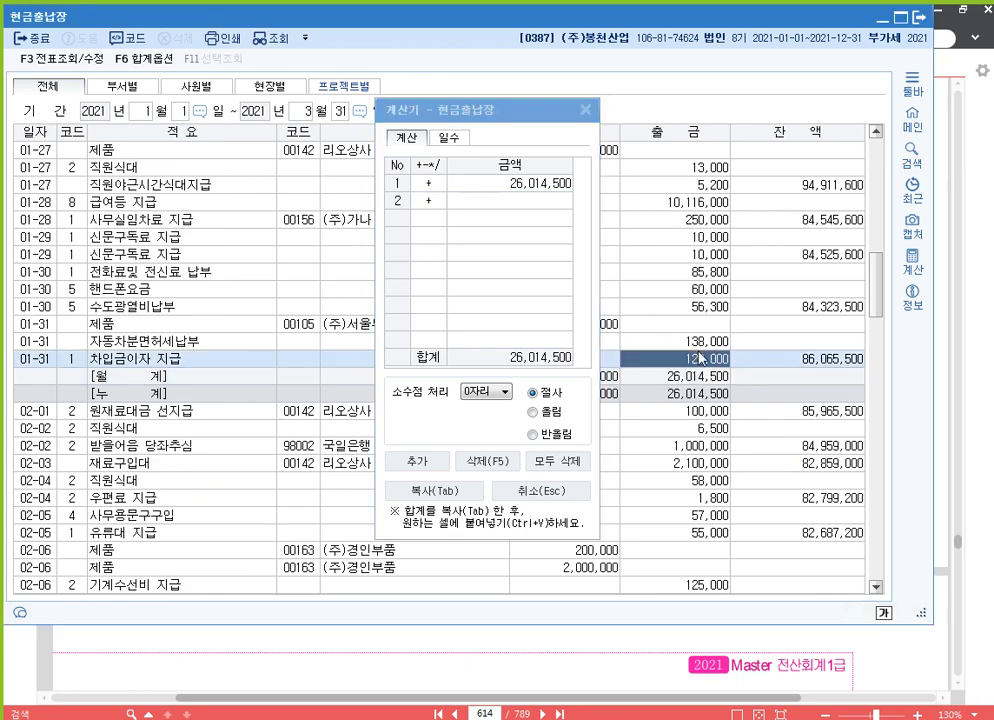
Copy February's monthly 출금 total (월계) into the calculator's second row.
scroll(690, 372, "down", 20)
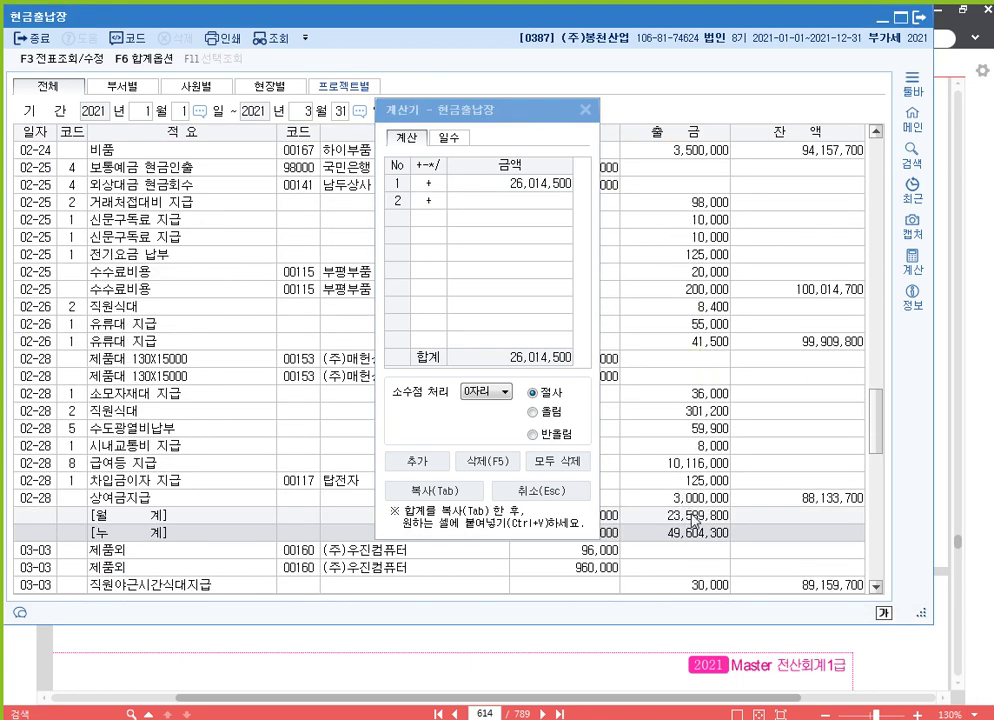
left_click(693, 516)
key("ctrl+c")
left_click(500, 200)
key("ctrl+v")
Add March's monthly 출금 total (월계) to the calculator, compare the sum with the cumulative 누계 출금, and close the calculator.
scroll(730, 347, "down", 7)
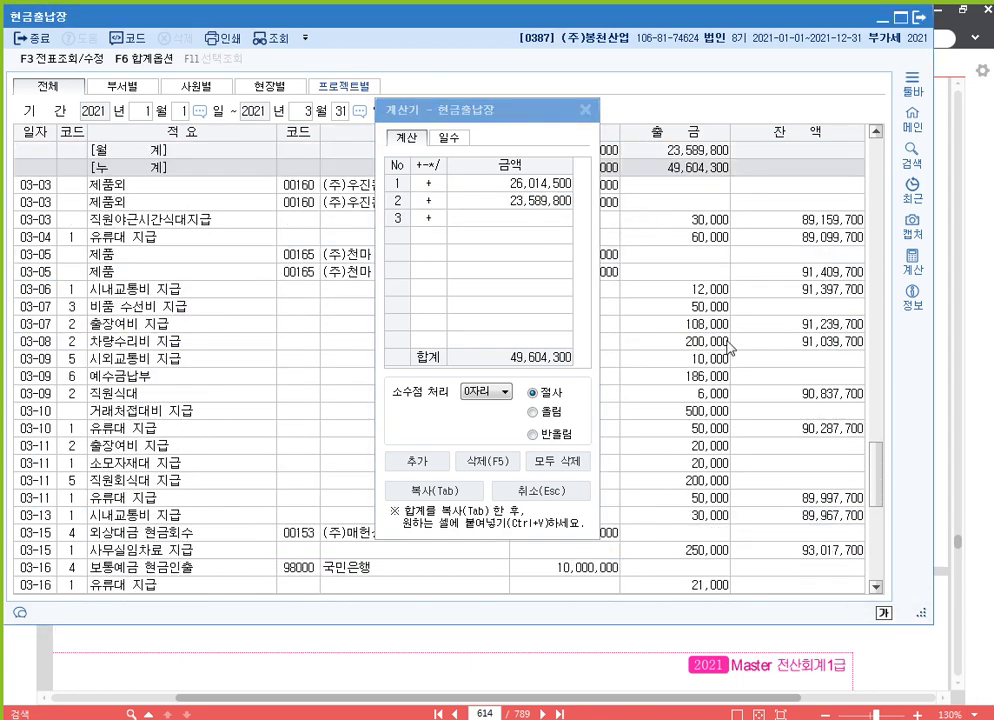
scroll(730, 347, "down", 9)
left_click(706, 570)
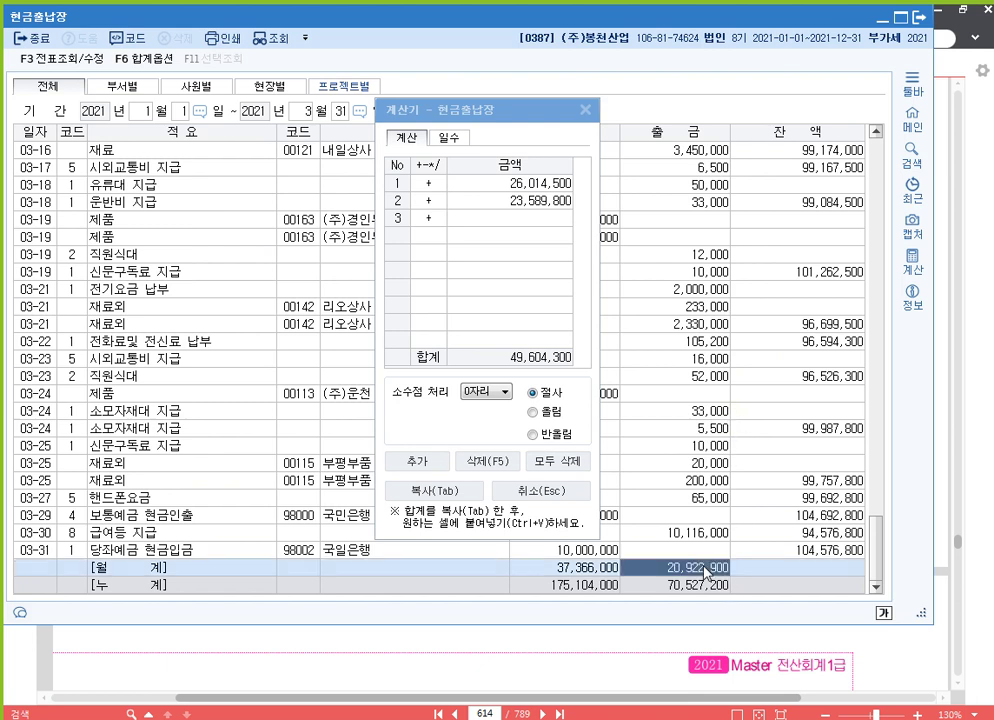
key("ctrl+c")
left_click(530, 218)
key("ctrl+v")
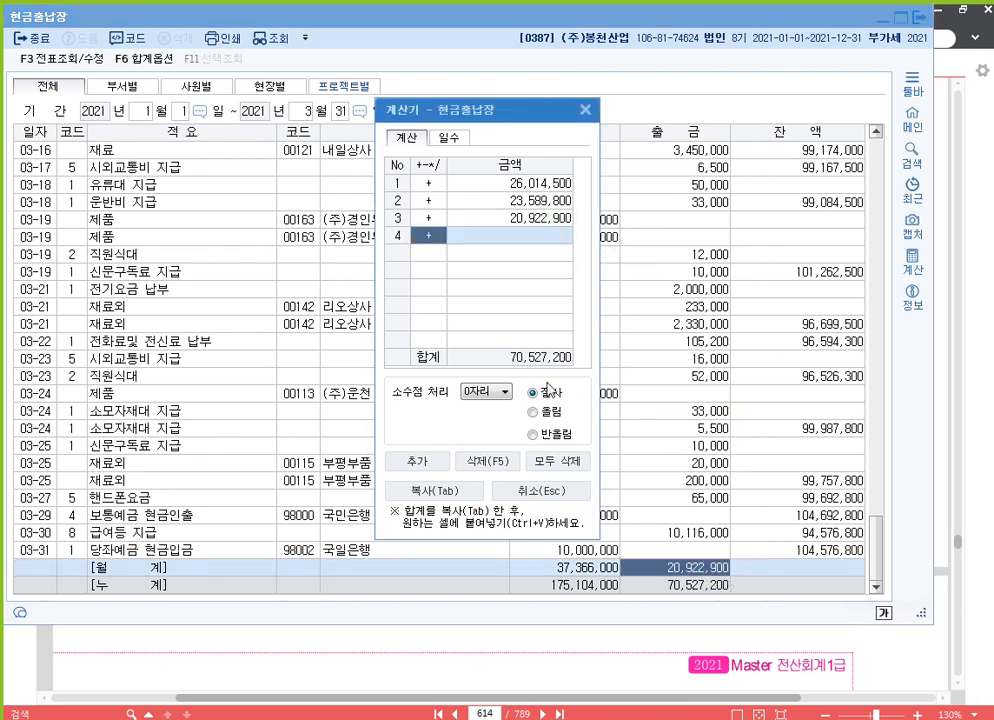
left_click(587, 112)
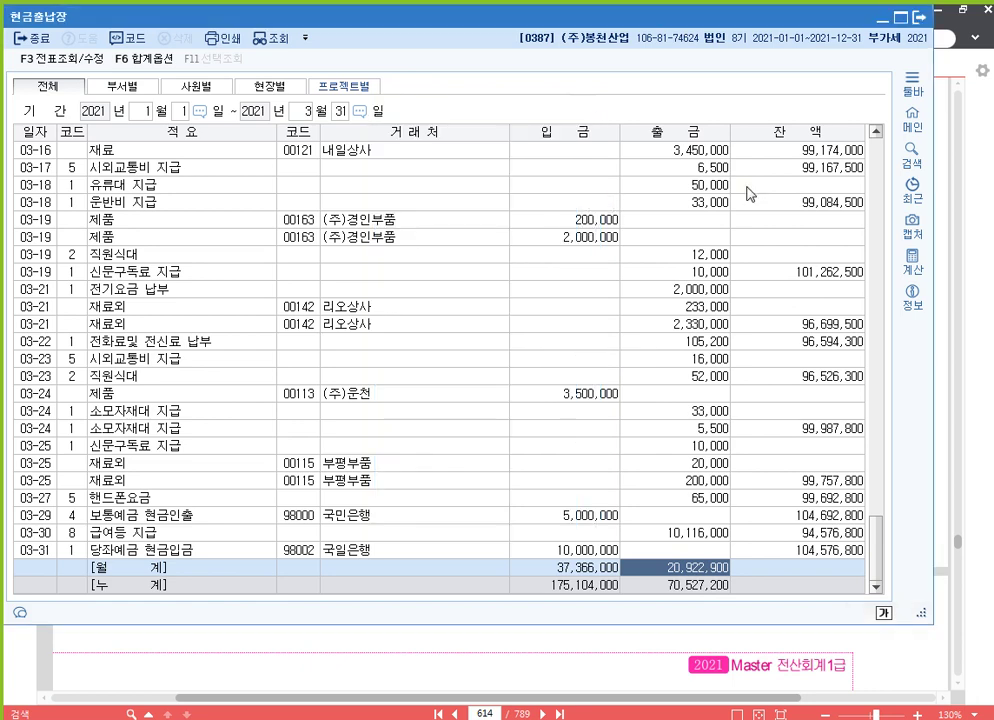
Read question [3] on the change in 당좌자산 on PDF page 615, and close the cash book in KcLep.
left_click(745, 718)
scroll(547, 370, "down", 5)
scroll(547, 370, "up", 2)
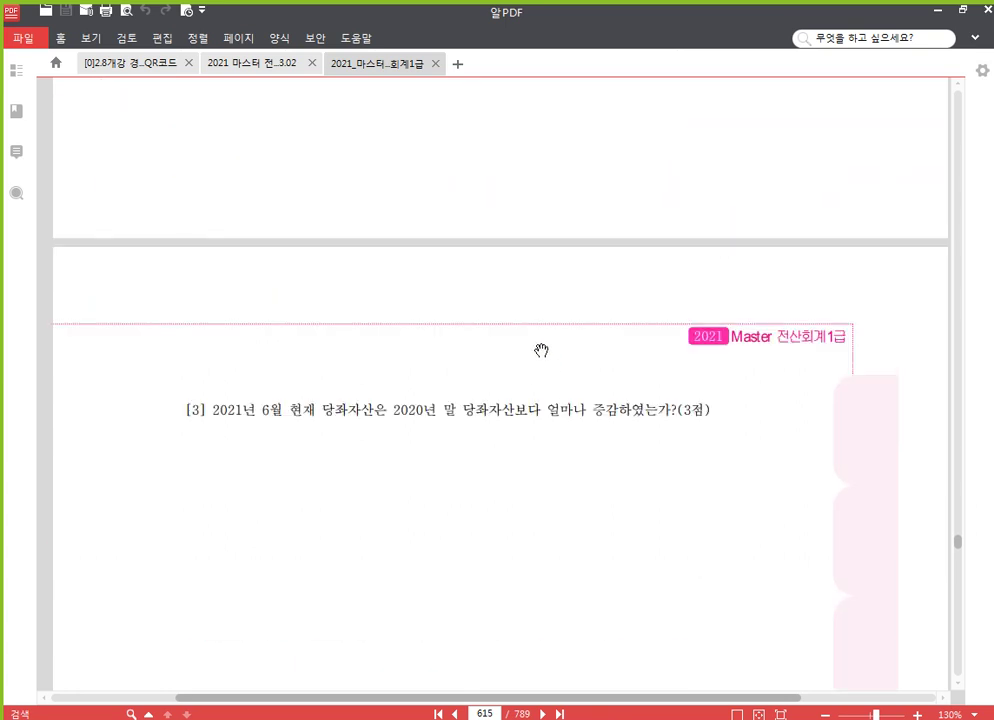
scroll(541, 350, "down", 1)
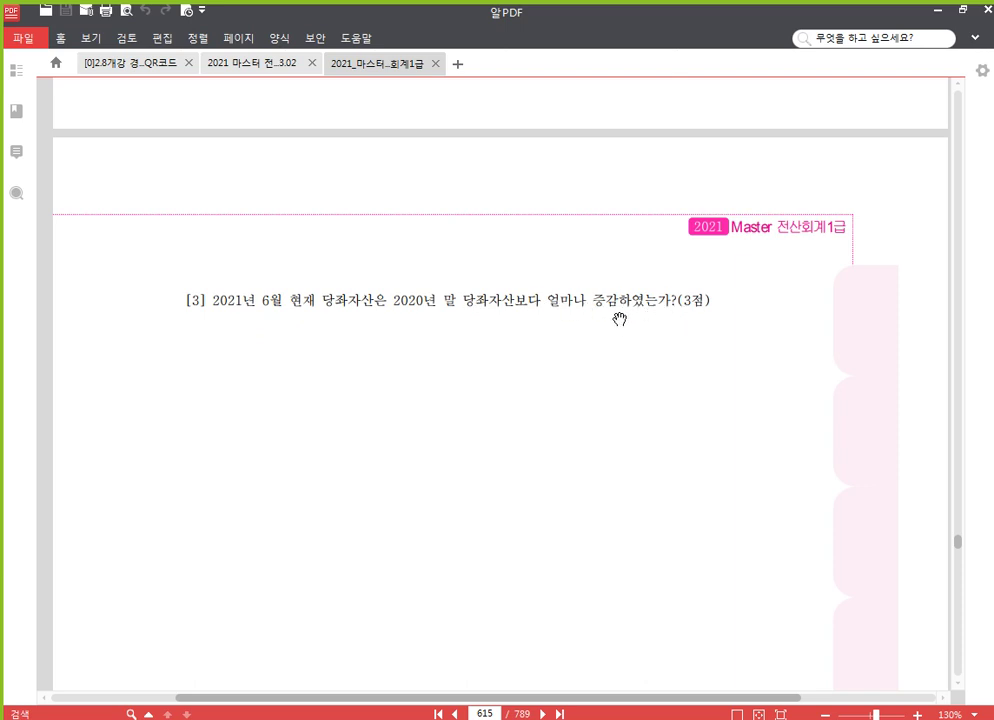
scroll(592, 328, "down", 2)
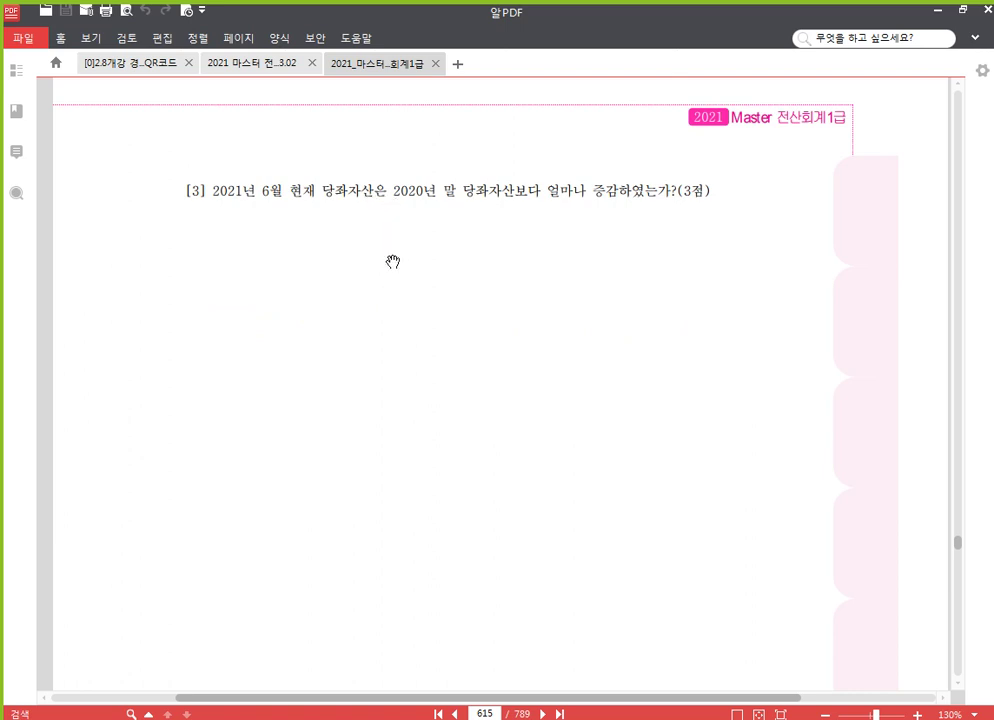
left_click(500, 718)
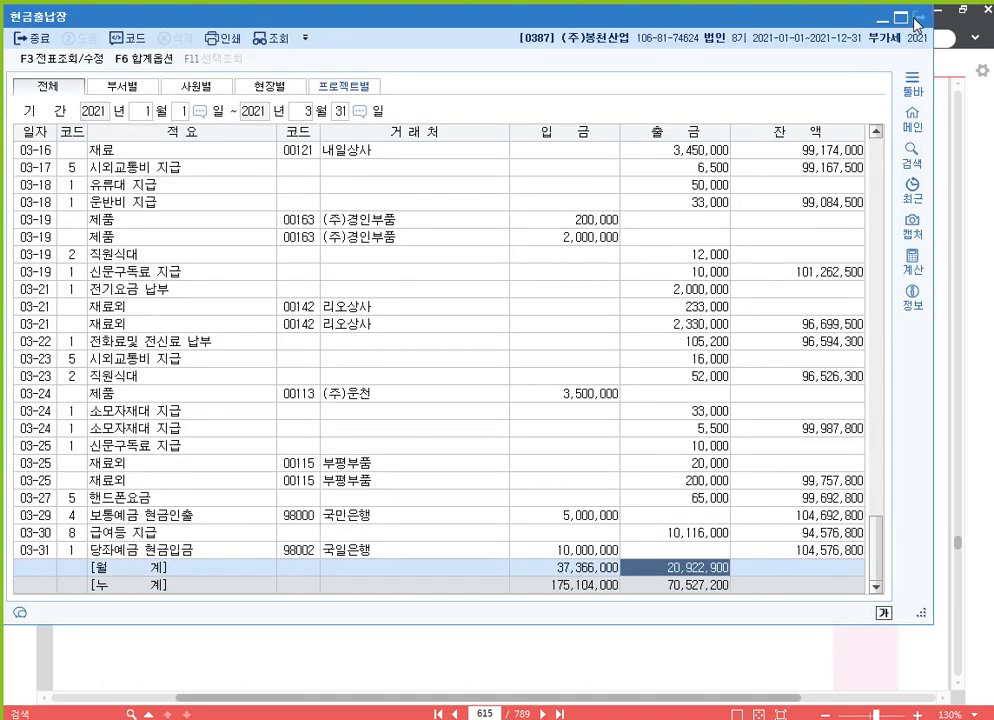
left_click(917, 19)
left_click(530, 718)
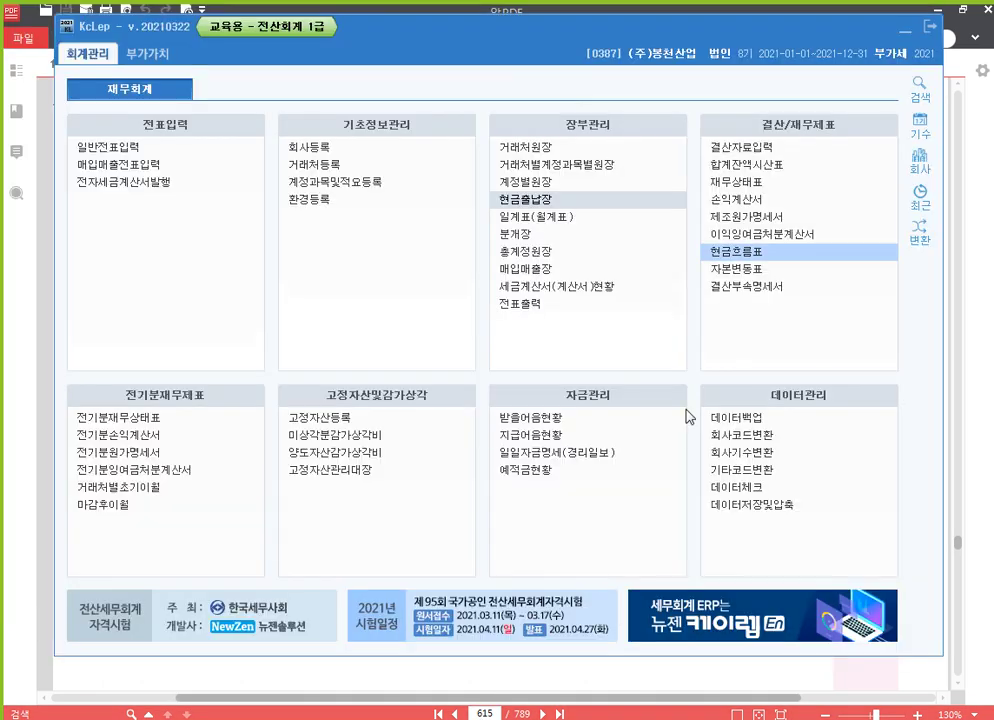
Open the 재무상태표 for June 2021, recheck question [3] in the PDF, and compare the 당좌자산 amounts of both periods.
left_click(783, 184)
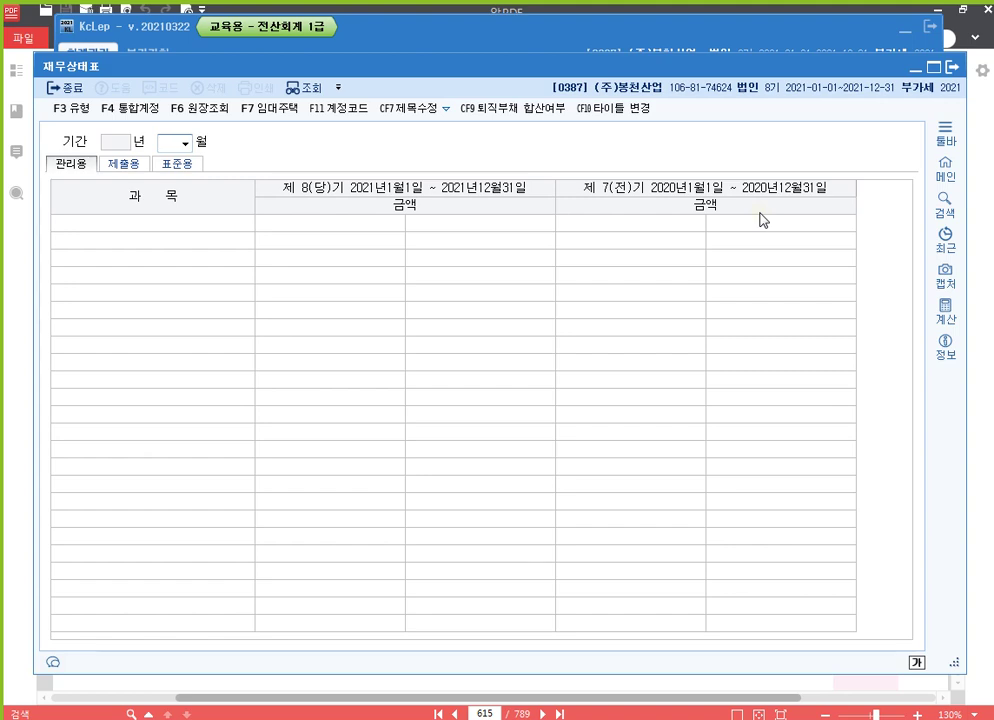
key("Return")
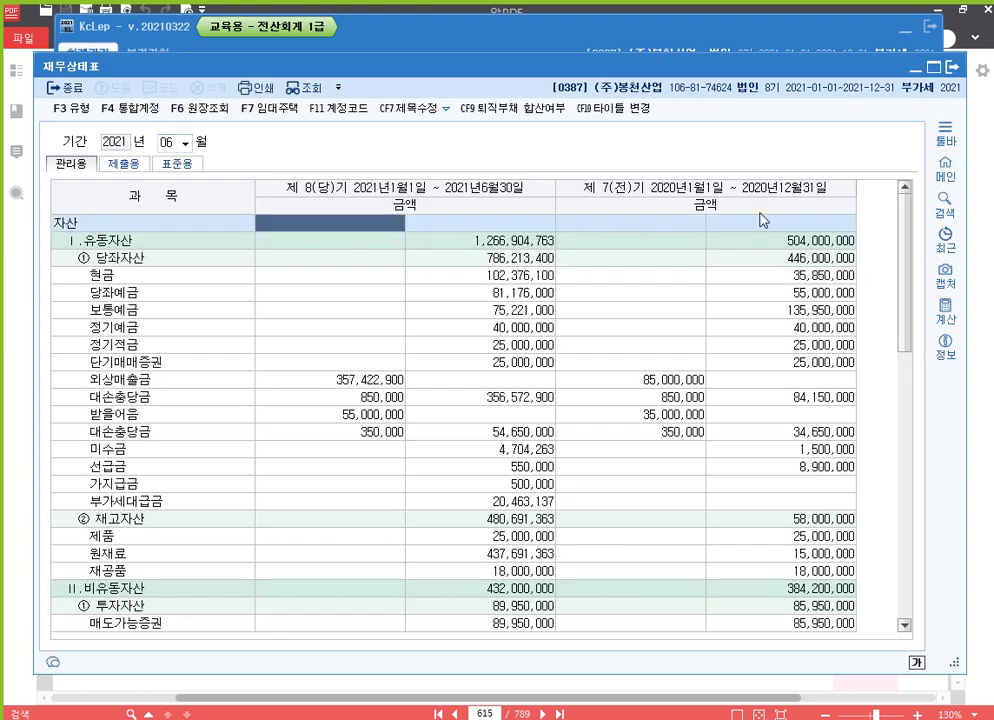
key("alt+Tab")
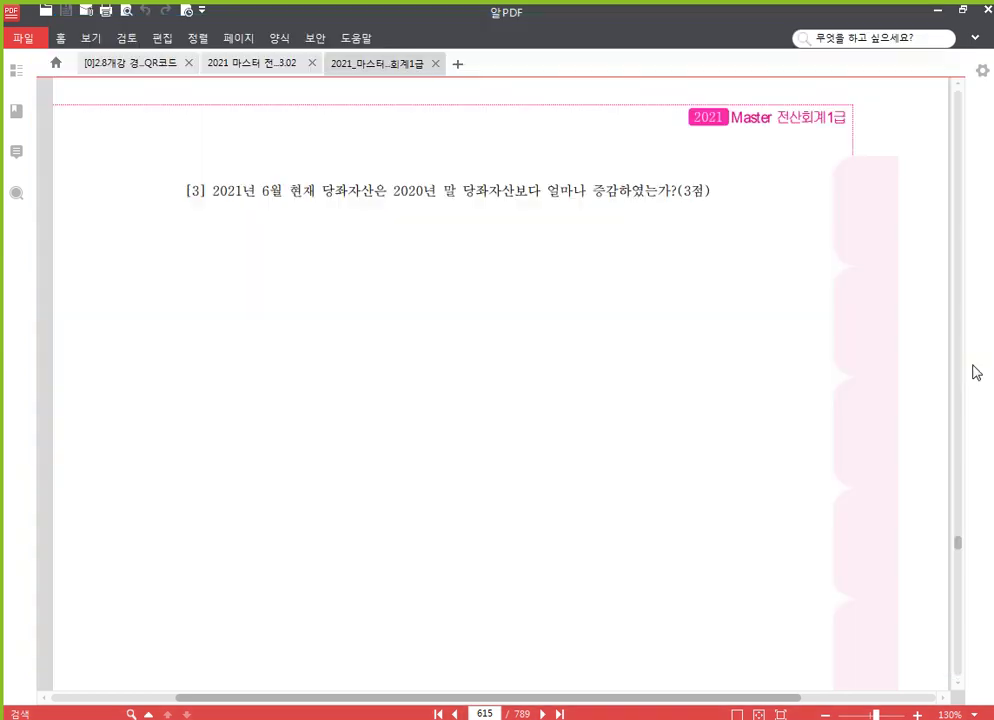
key("alt+Tab")
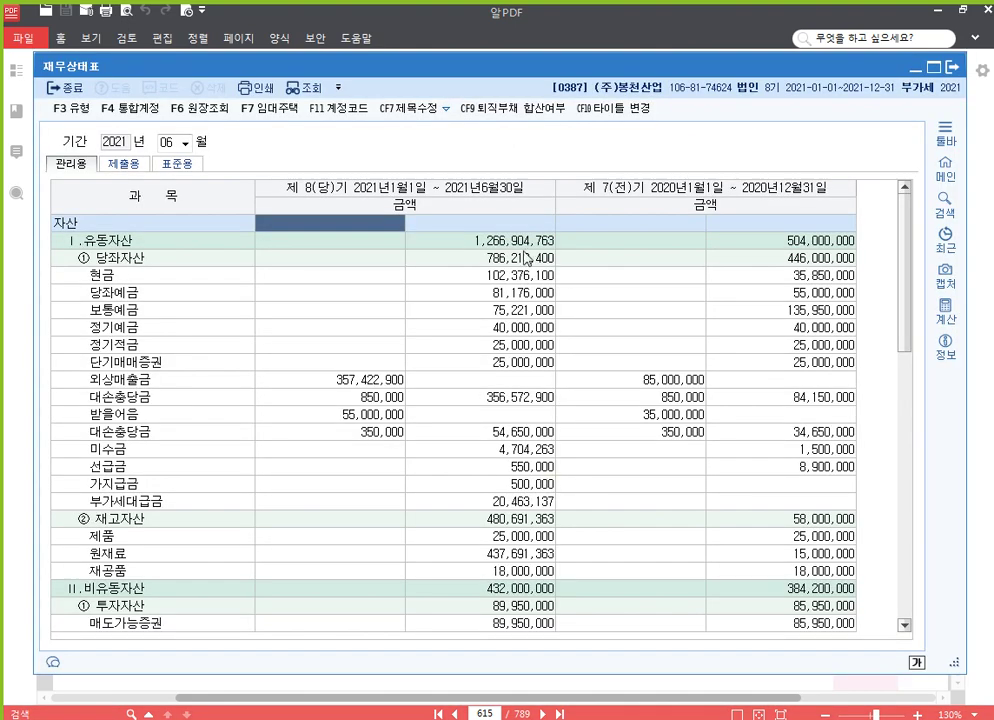
left_click(430, 260)
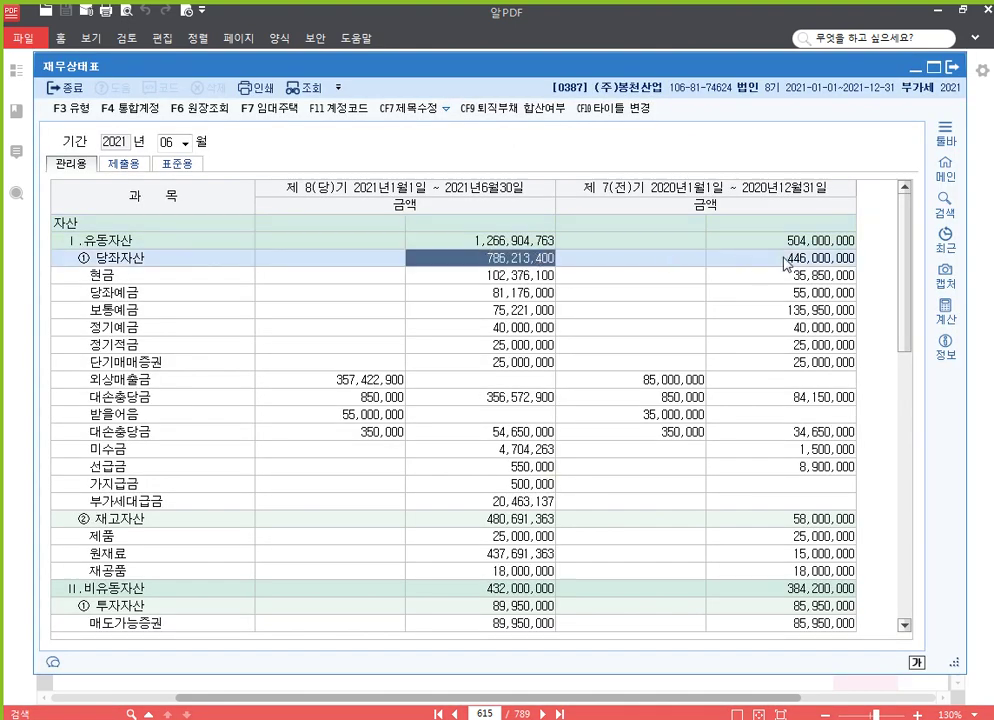
left_click(726, 262)
Open the balance sheet's calculator and copy the current period's (제 8(당)기) 당좌자산 amount into its first row.
left_click(552, 260)
left_click(945, 310)
left_click_drag(518, 165, 338, 137)
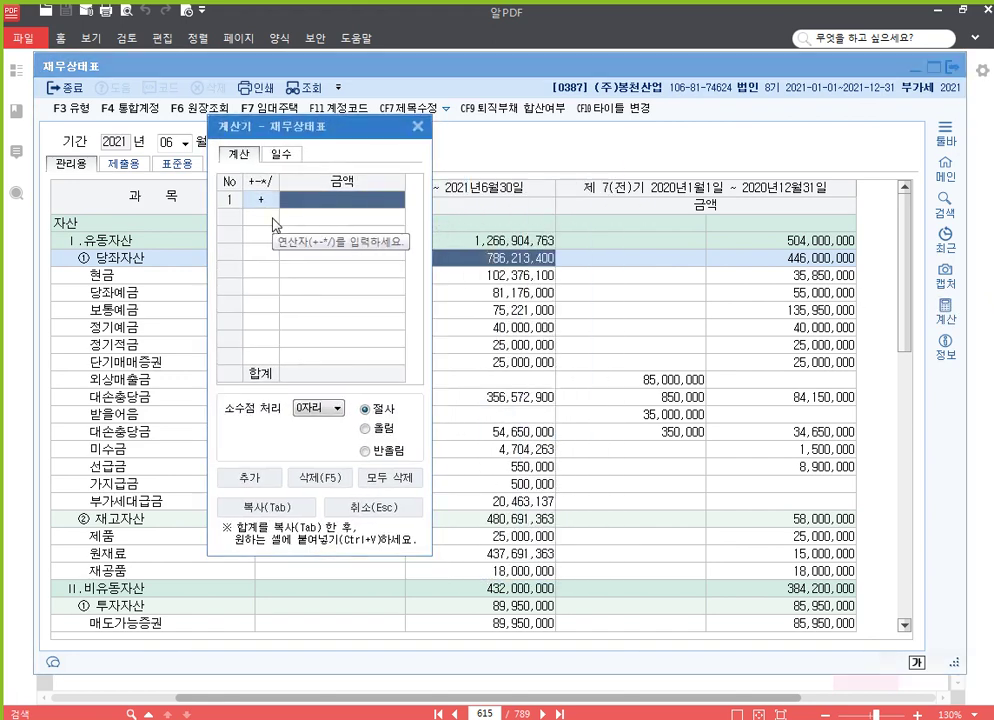
key("ctrl+v")
left_click(497, 255)
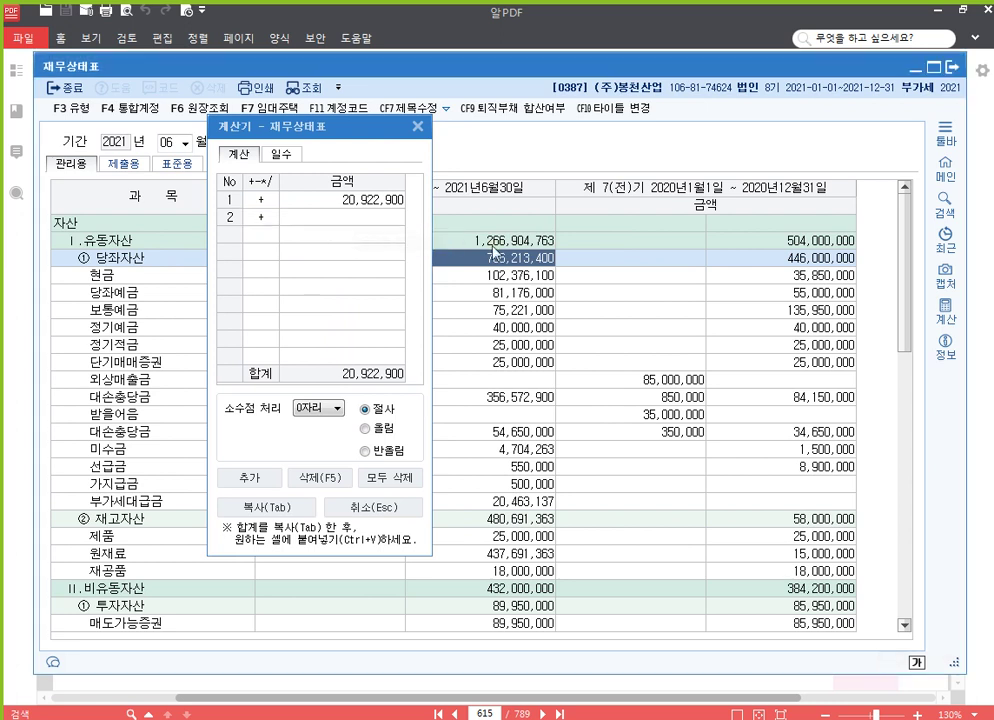
left_click(388, 215)
key("ctrl+v")
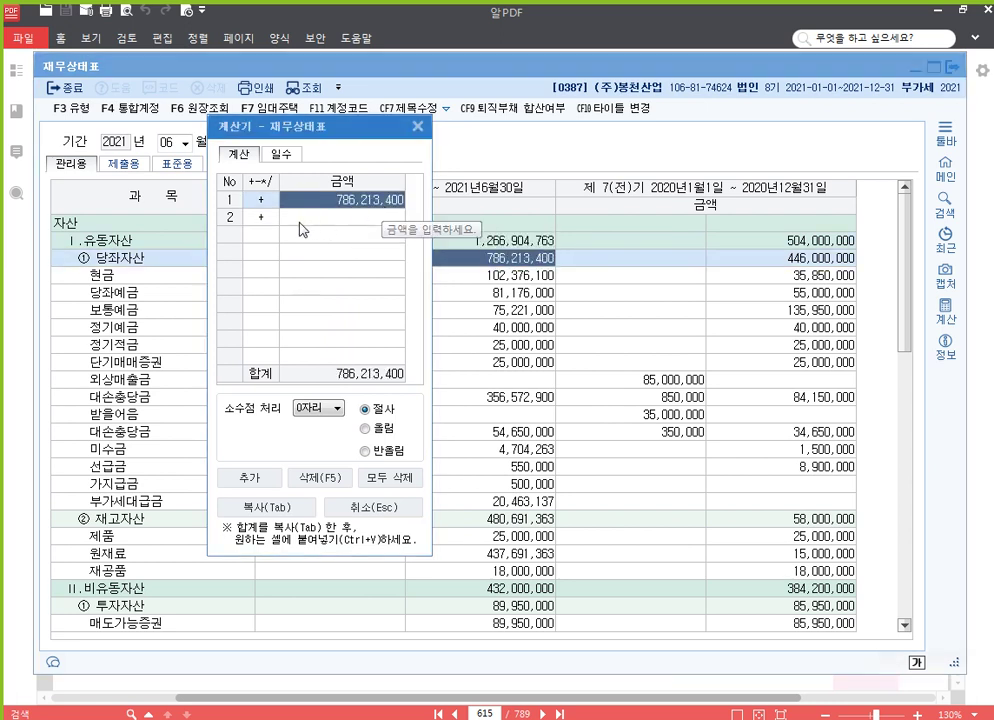
Subtract the prior period's (제 7(전)기) 당좌자산 amount in the calculator's second row, read the difference, and close the calculator.
left_click(262, 222)
type("-")
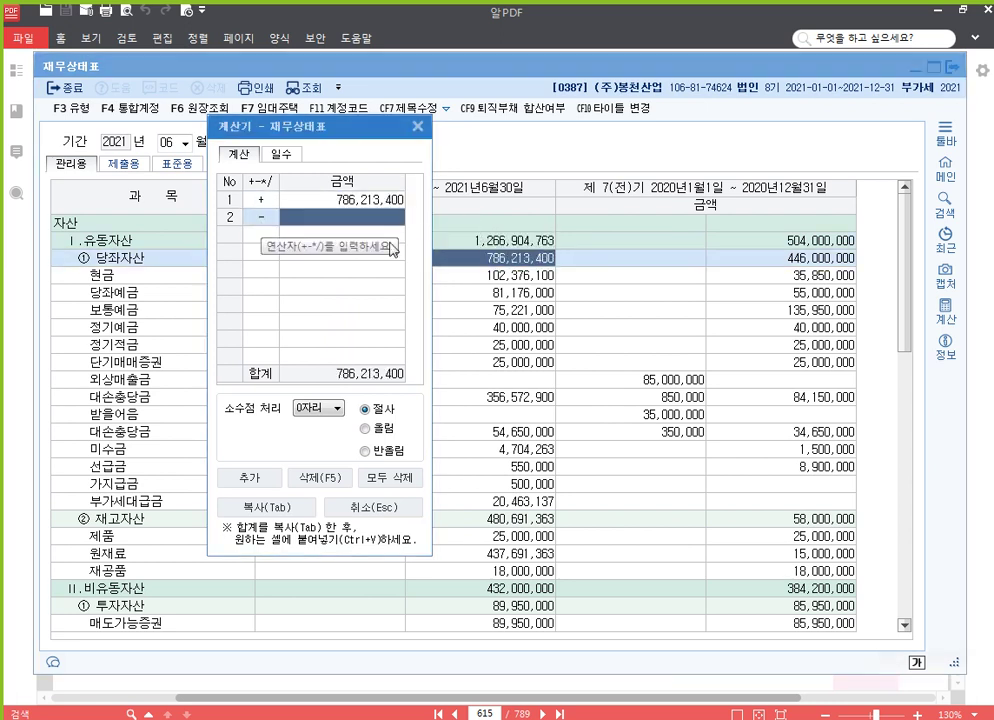
left_click(760, 258)
key("ctrl+c")
left_click(342, 216)
key("ctrl+v")
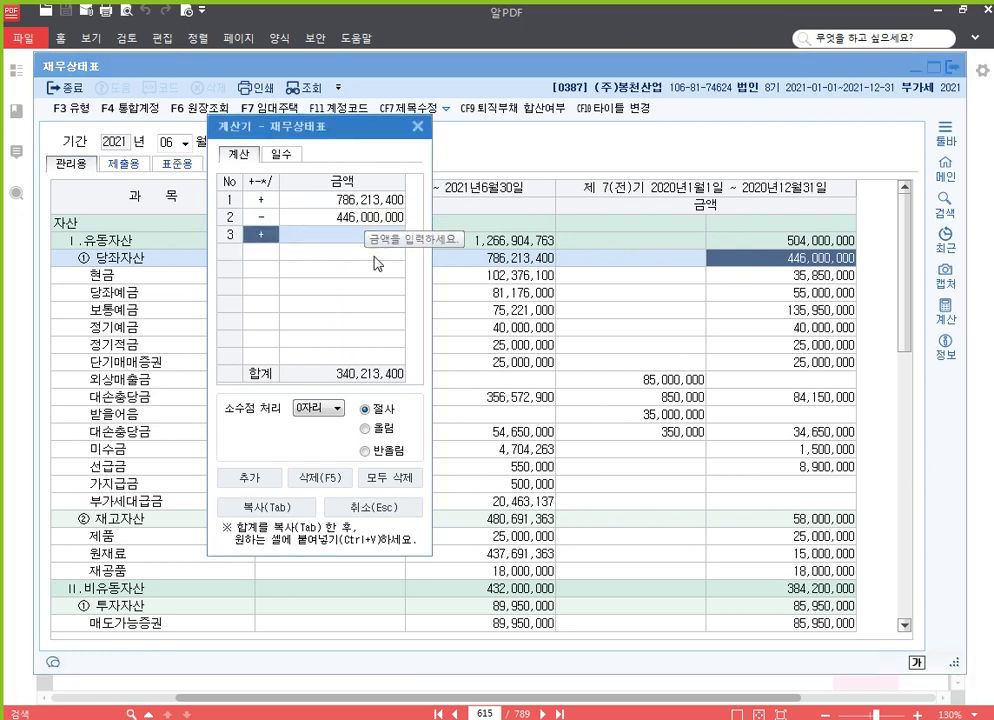
left_click(334, 381)
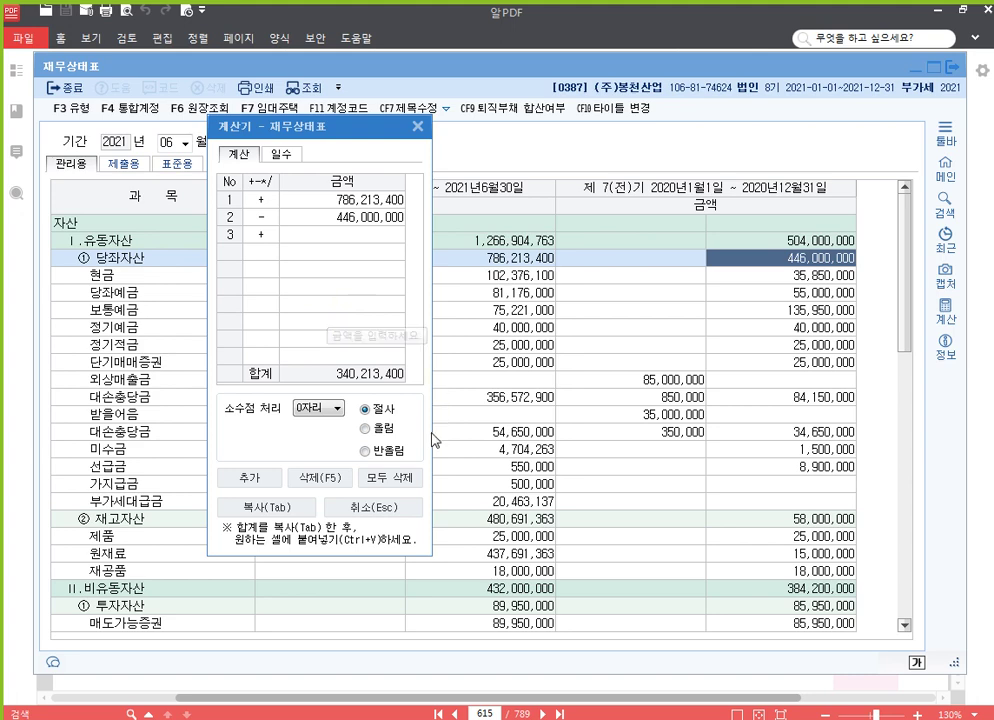
left_click(369, 507)
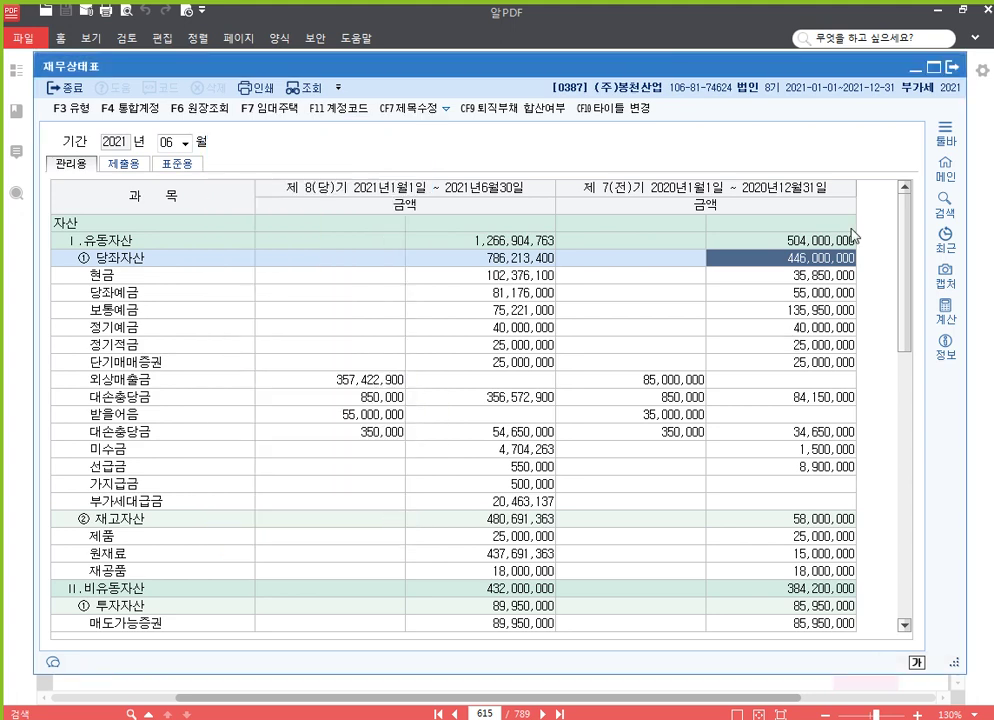
Close the balance sheet and read 문제6 question [1] of the preceding exam on PDF page 605.
left_click(951, 67)
scroll(661, 507, "up", 20)
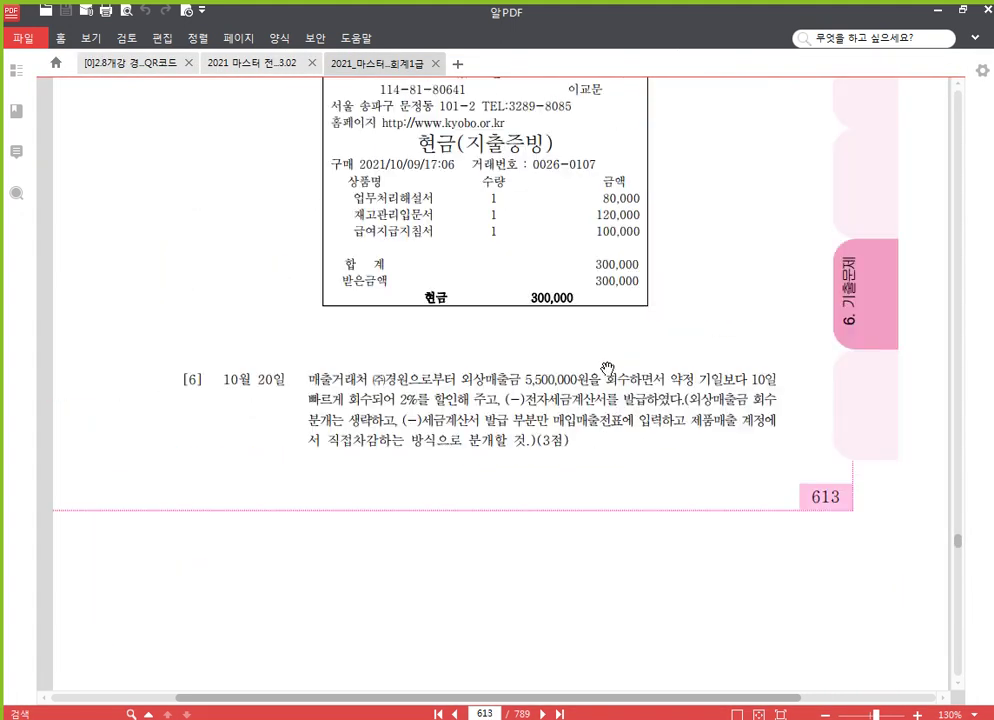
scroll(598, 353, "up", 20)
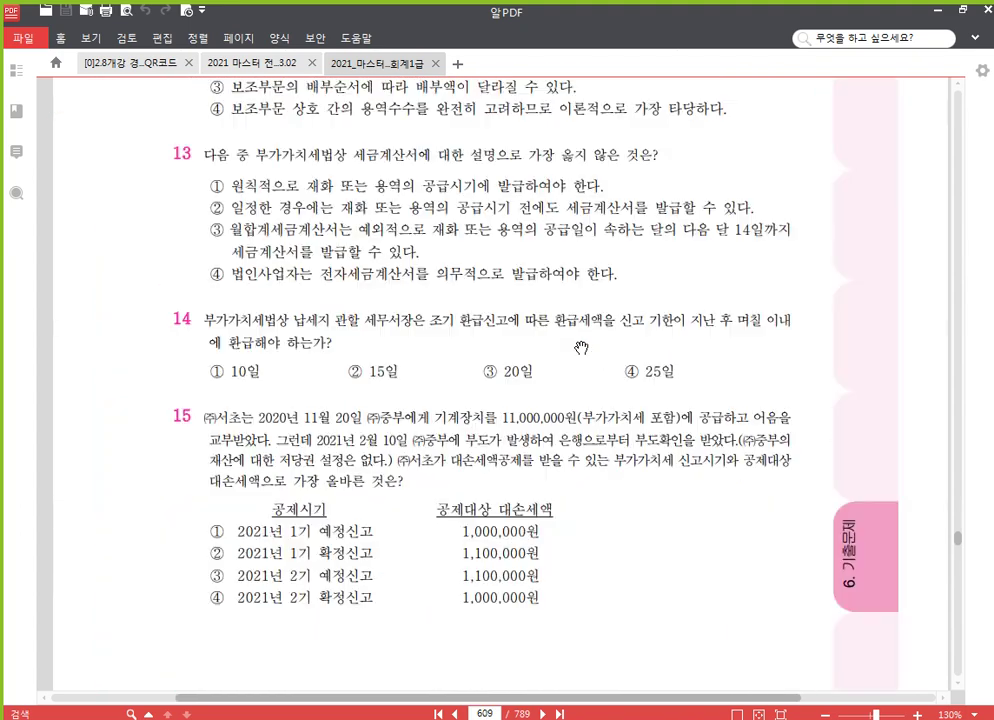
scroll(585, 347, "up", 20)
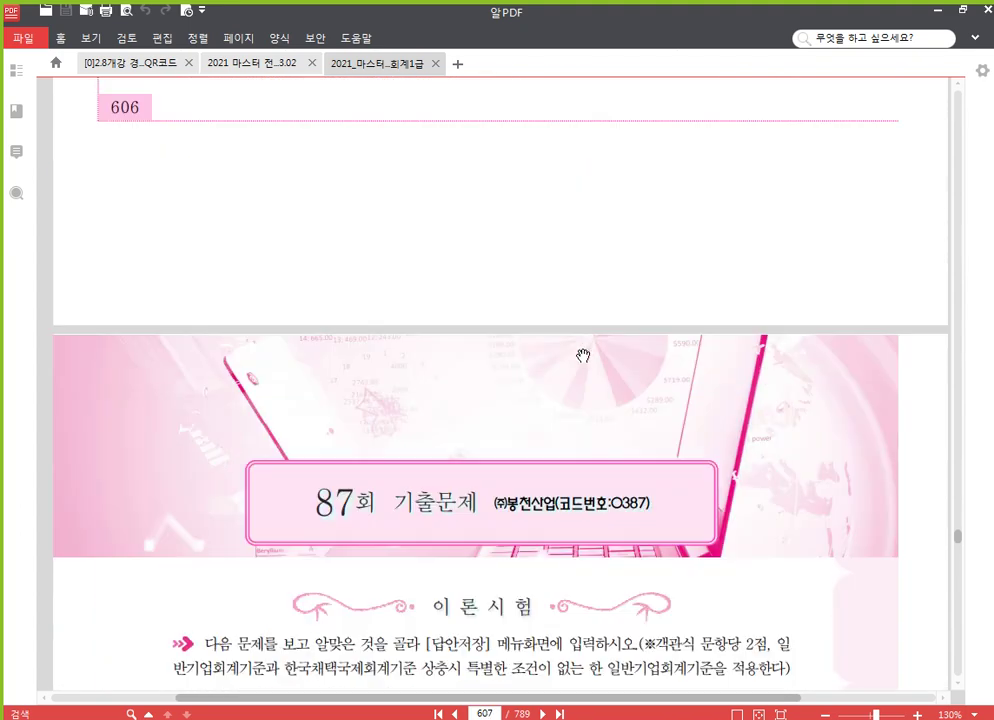
scroll(577, 364, "up", 5)
scroll(577, 364, "down", 1)
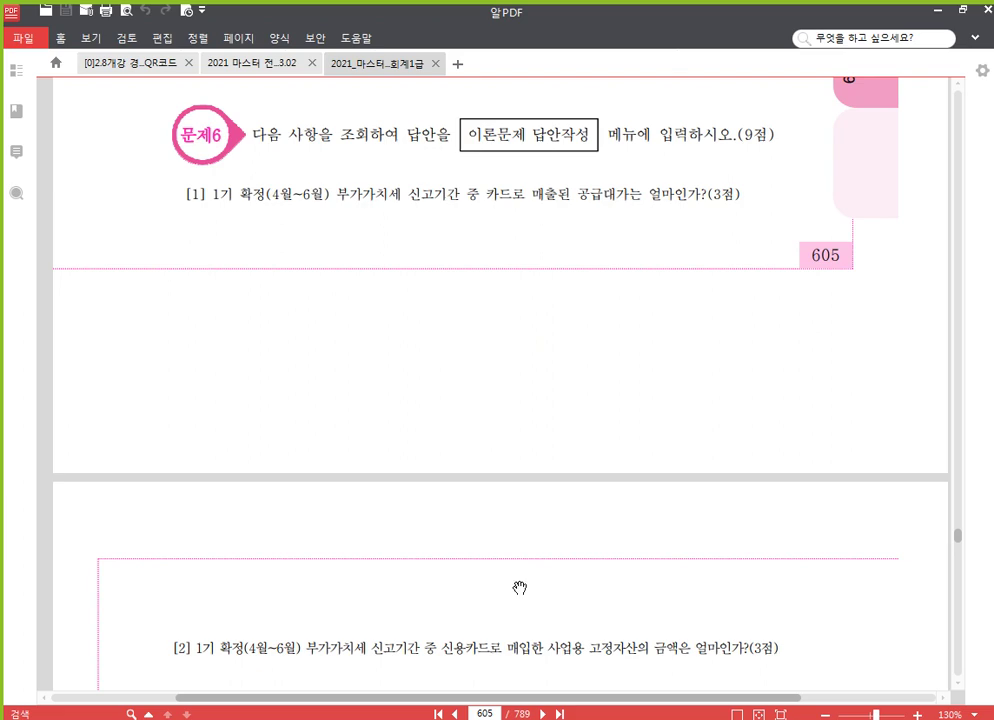
Switch to KcLep and change the company to 0286 (주)현대기업.
key("alt+Tab")
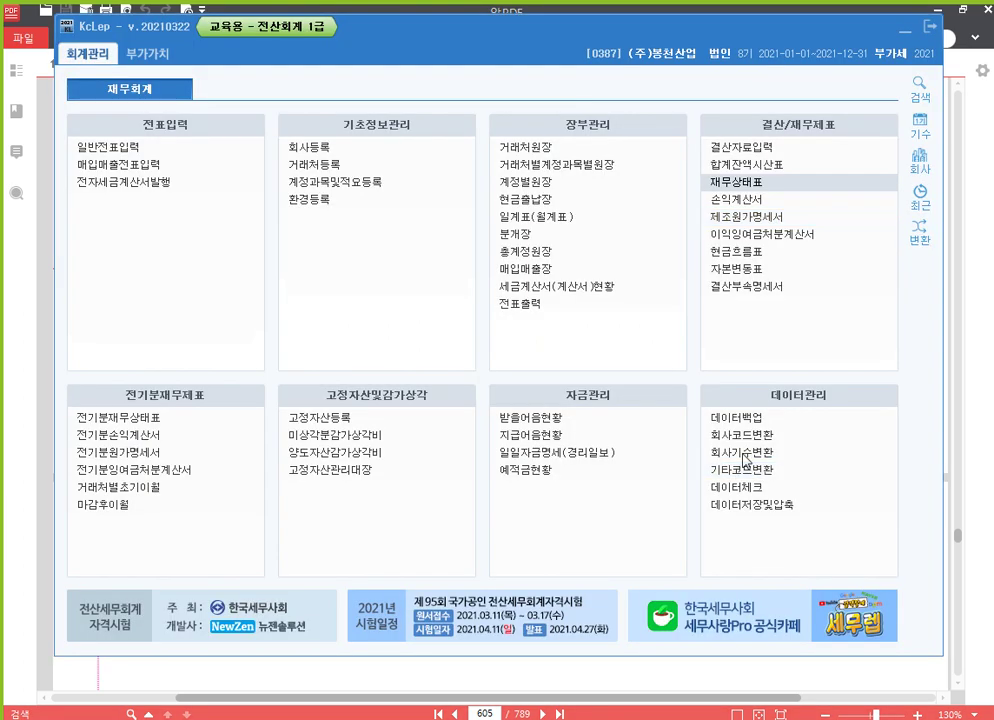
left_click(925, 168)
type("286")
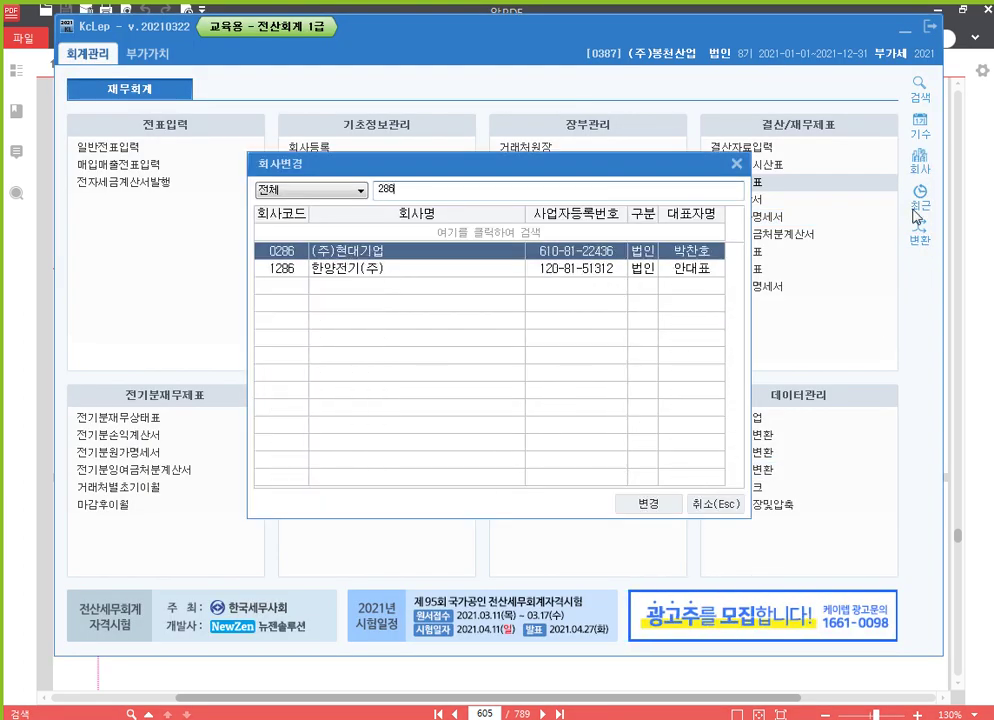
key("Return")
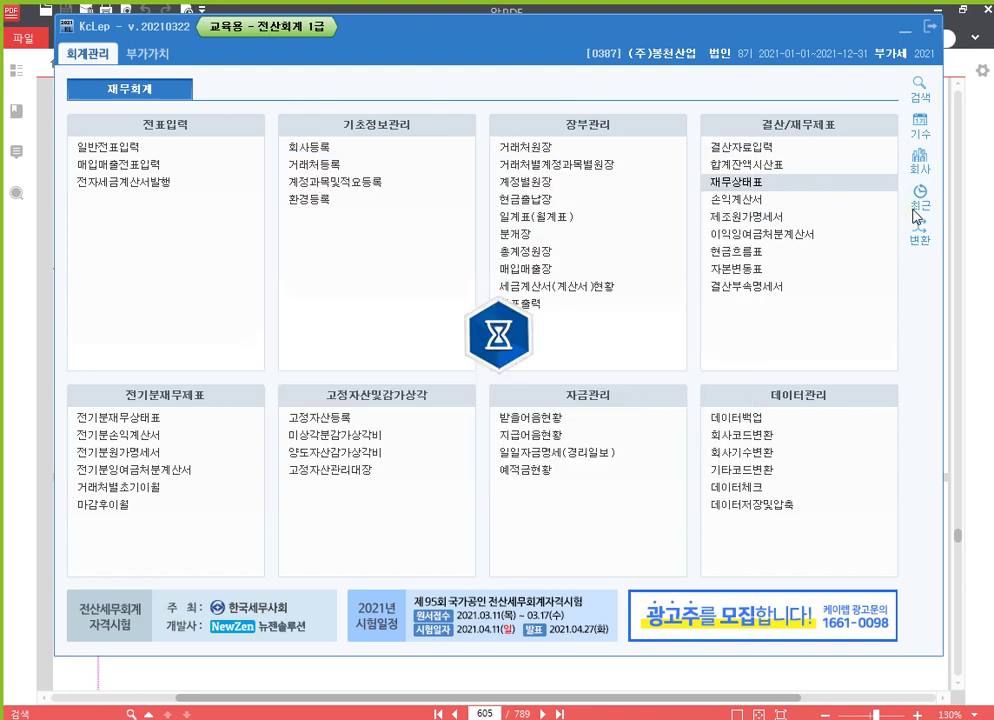
Open the 매입매출장 for (주)현대기업 and recheck the period asked in question [1] on PDF page 605.
key("alt+Tab")
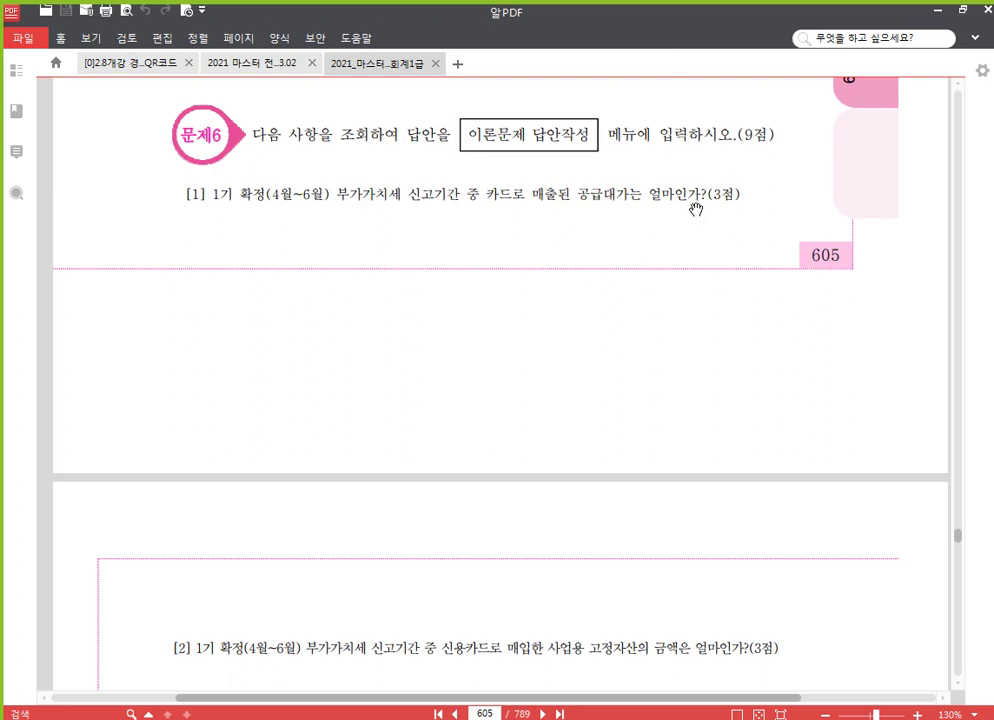
left_click(454, 717)
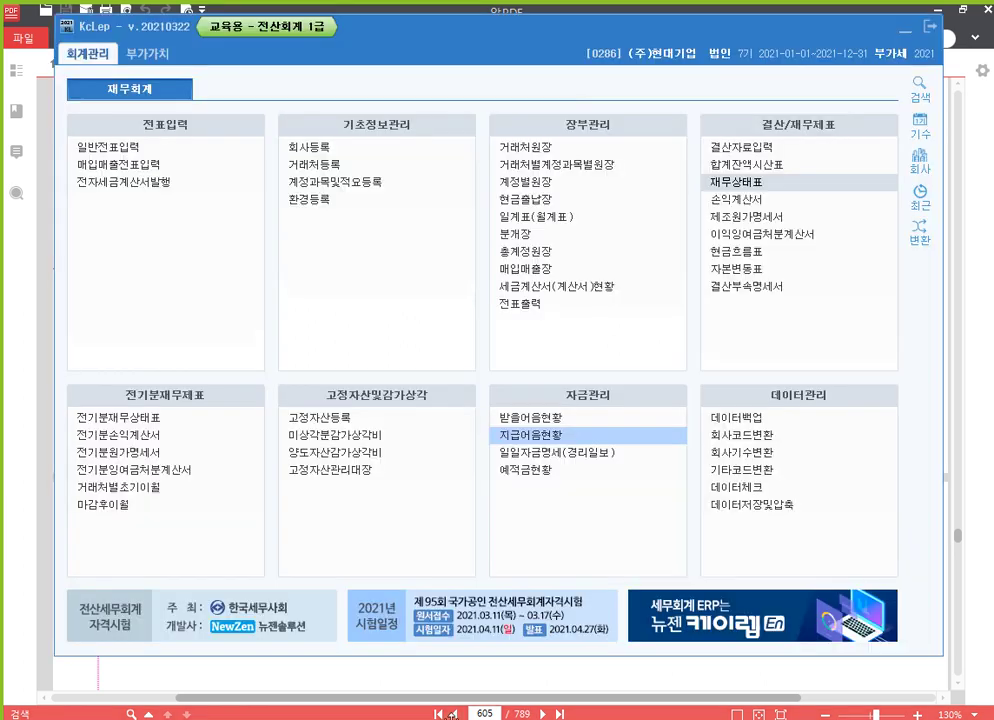
left_click(540, 270)
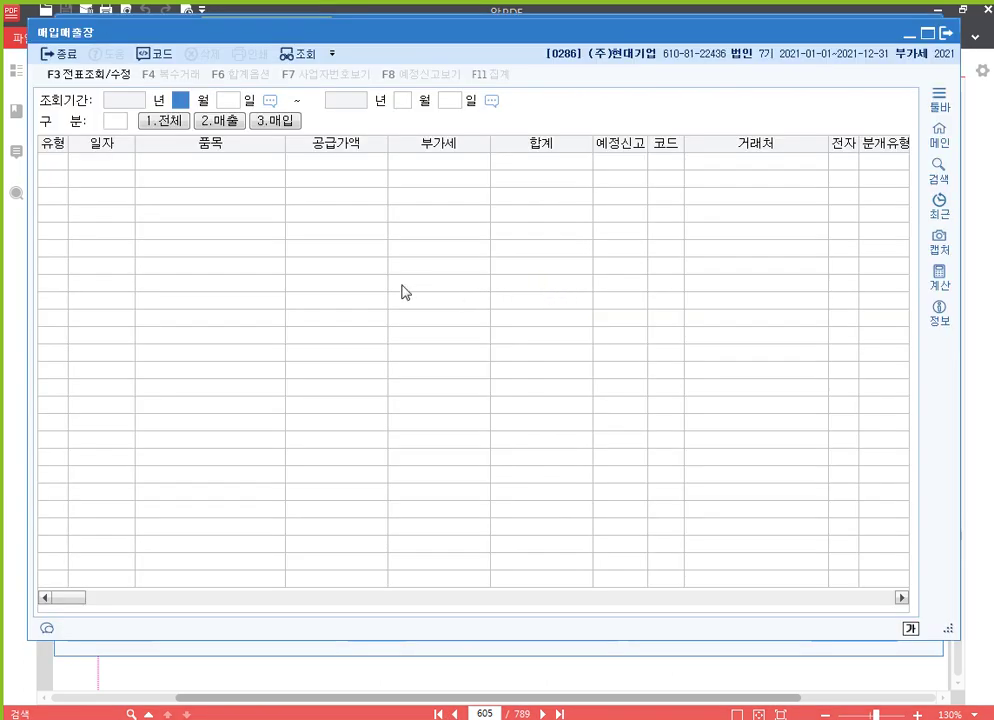
left_click(986, 373)
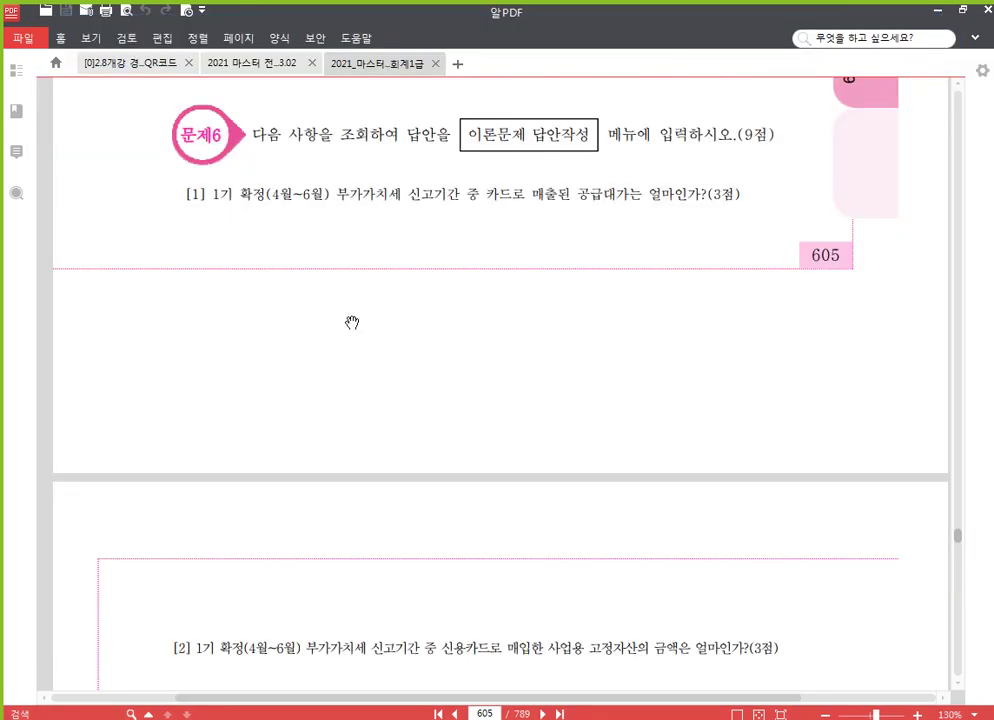
key("alt+Tab")
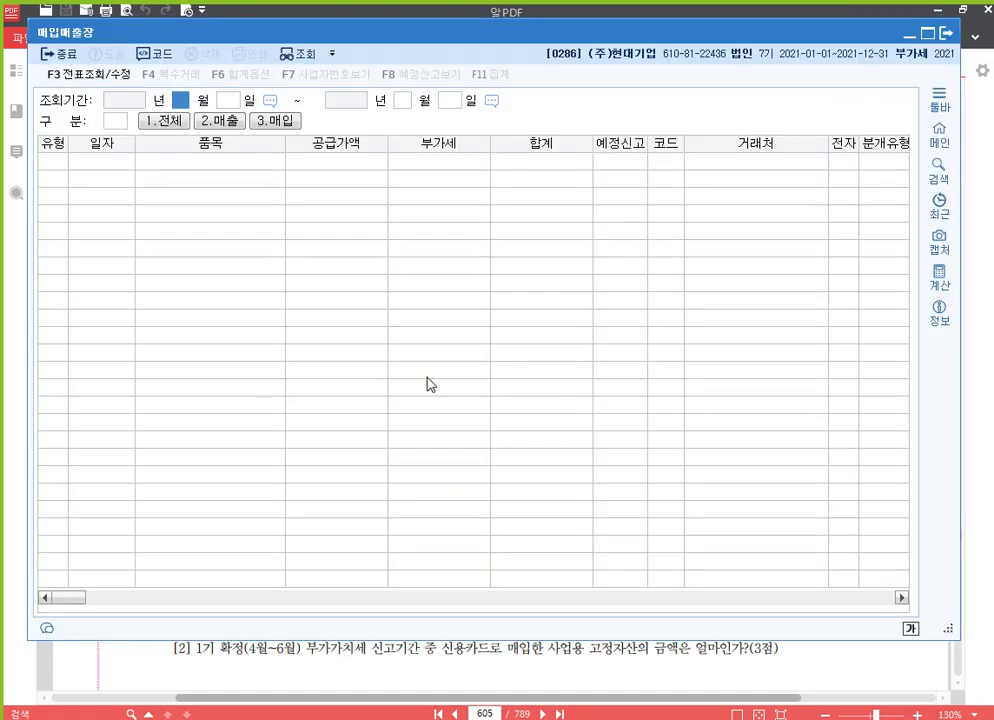
Query the 매입매출장 of (주)현대기업 from 2021-04-01 to 2021-06-30 for 2.매출 with type 17.카과.
type("04010630")
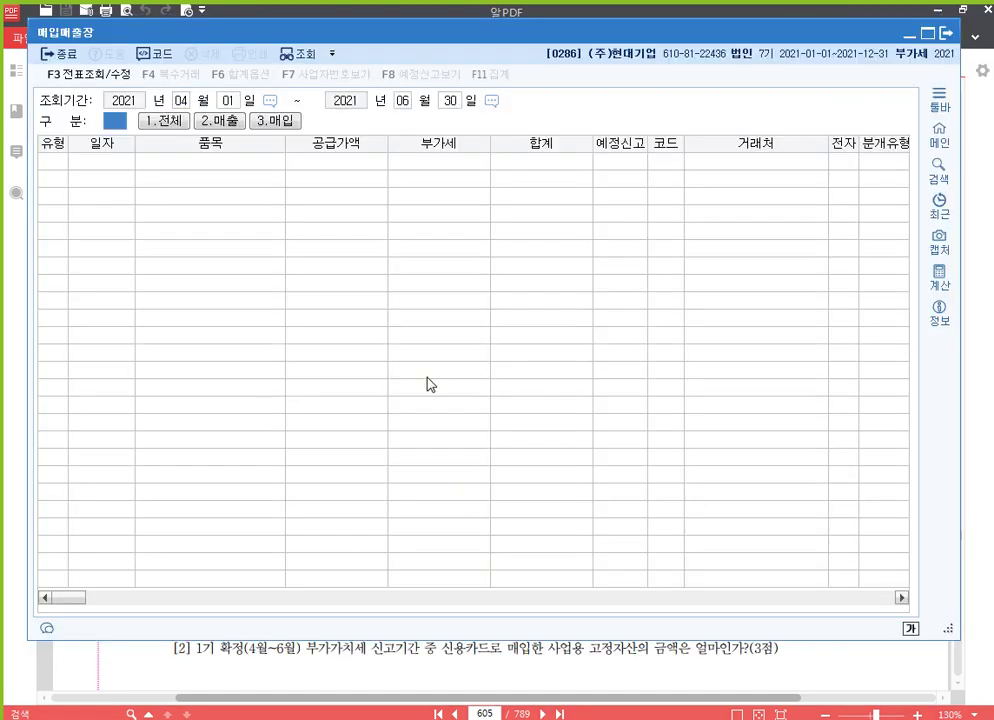
type("2")
key("Return")
type("17.카과")
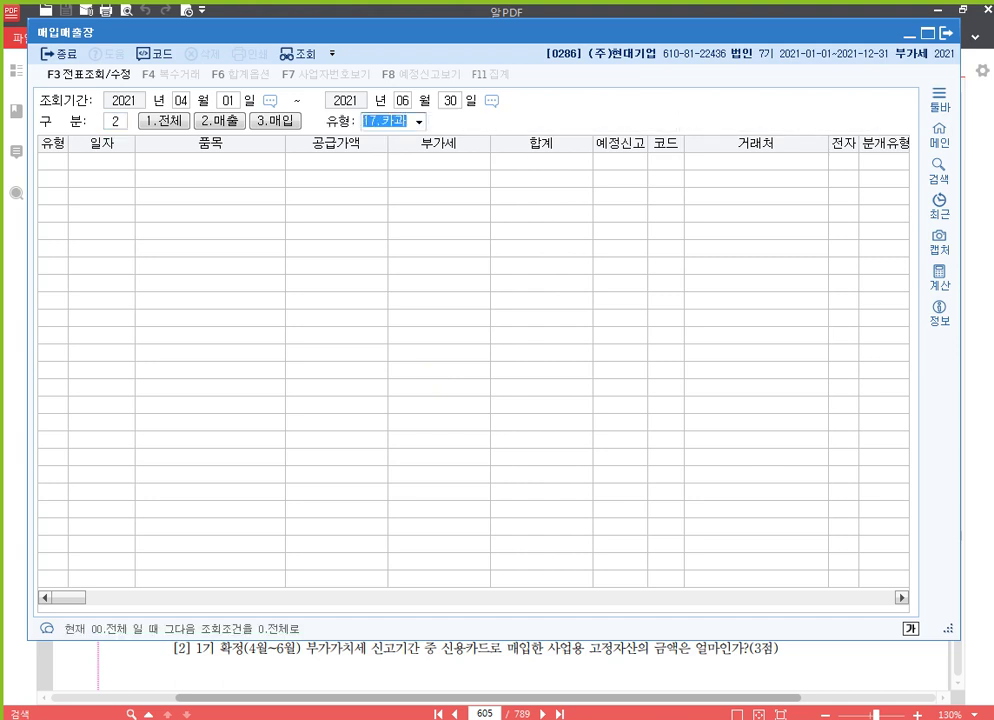
key("Return")
left_click(606, 362)
Look up this exam's company code in the 실기시험 introduction on PDF page 601.
left_click(978, 392)
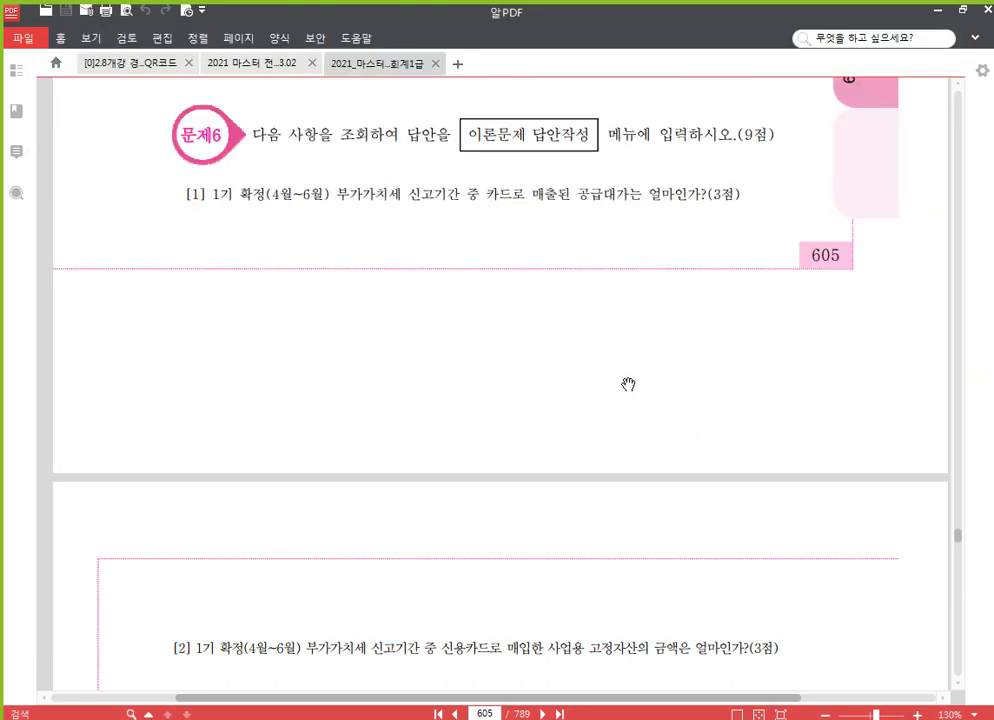
scroll(628, 384, "up", 20)
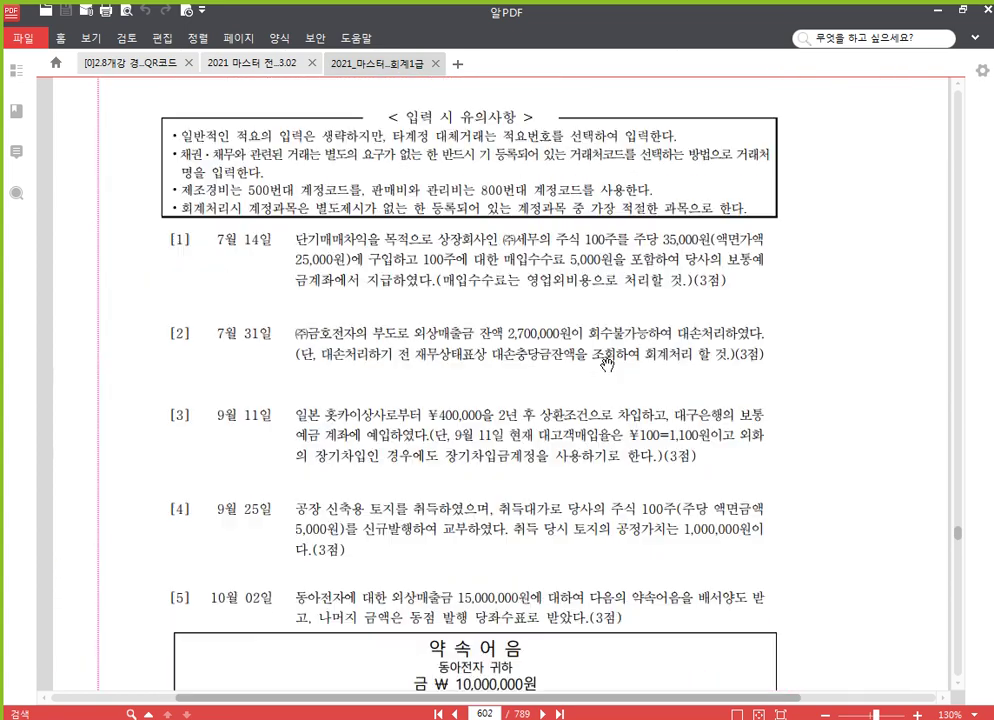
scroll(606, 363, "up", 20)
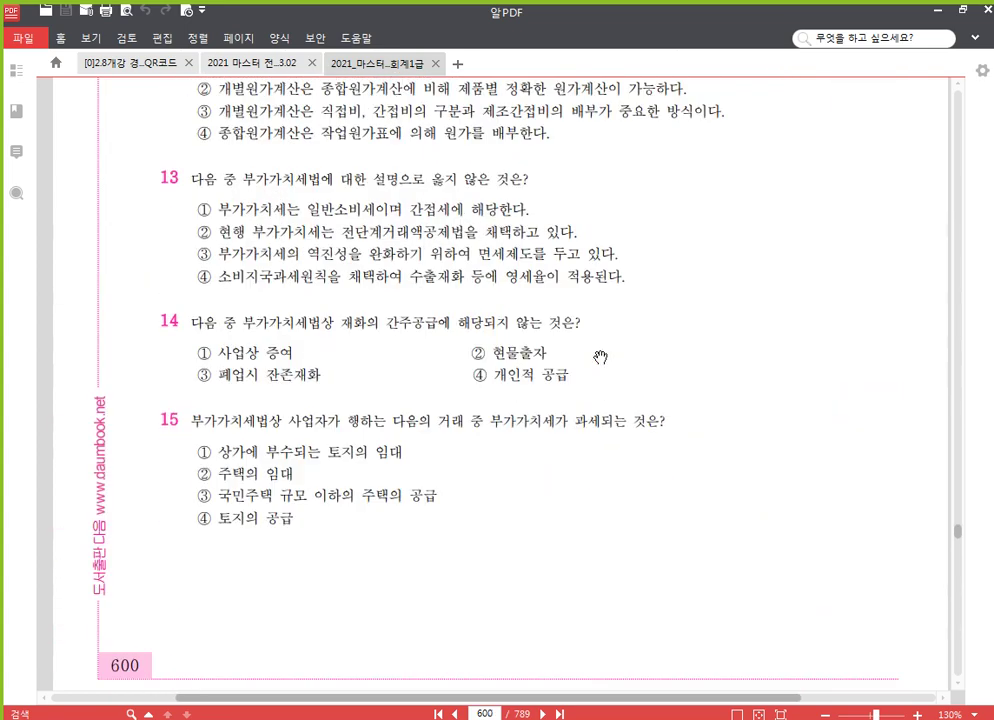
scroll(600, 357, "down", 15)
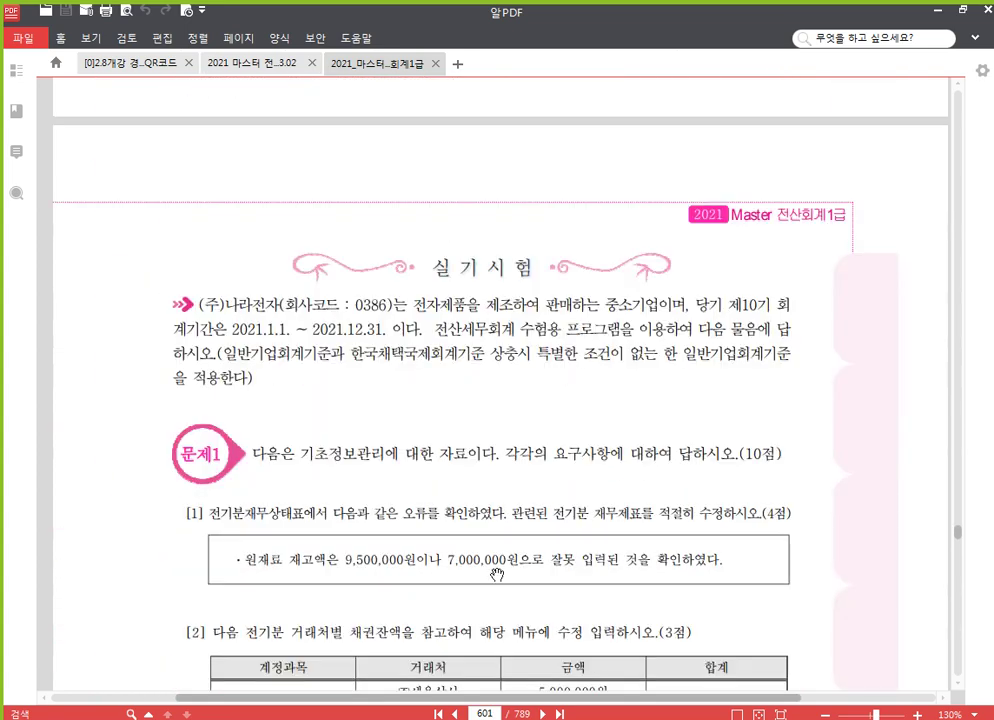
Return to KcLep and change the company to 0386 (주)나라전자, closing the menus that are still open.
key("alt+Tab")
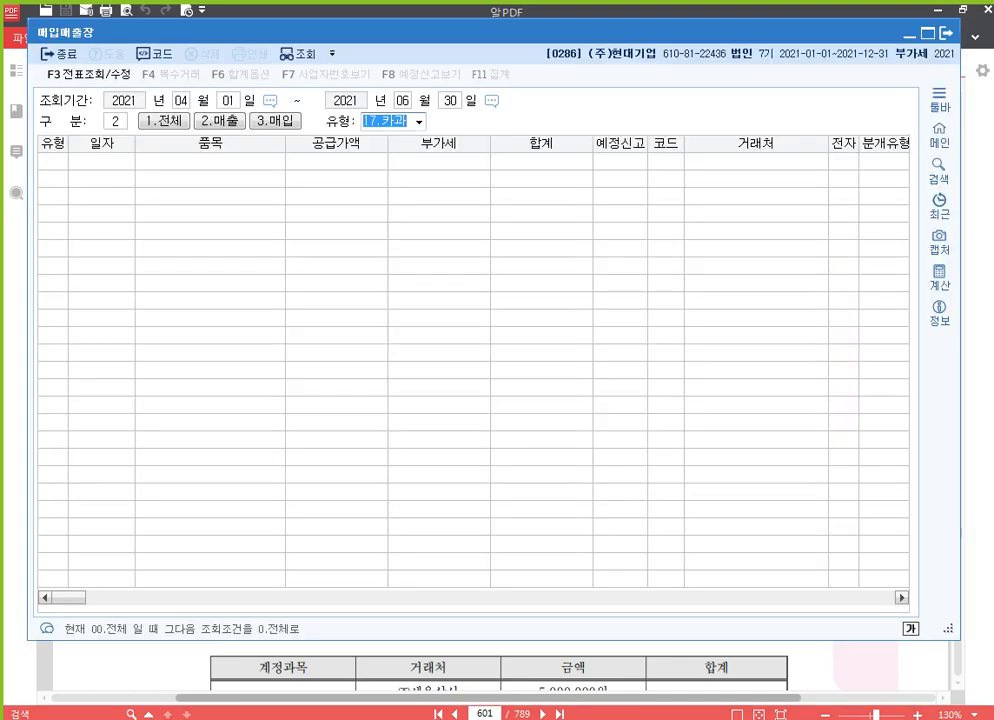
key("alt+Tab")
left_click(921, 166)
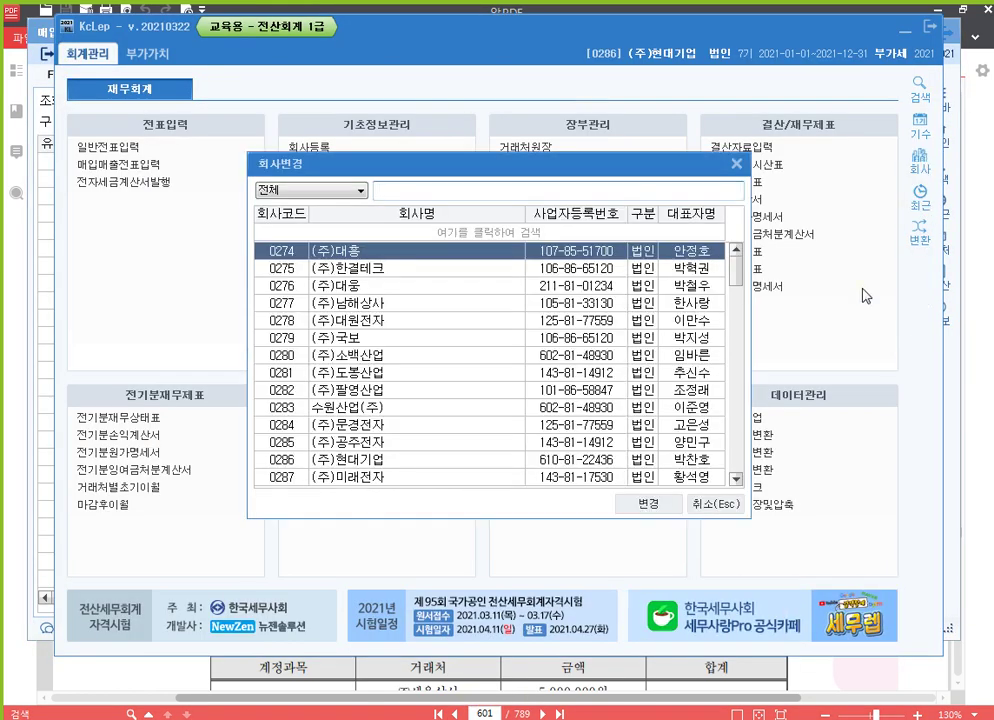
type("300")
key("Return")
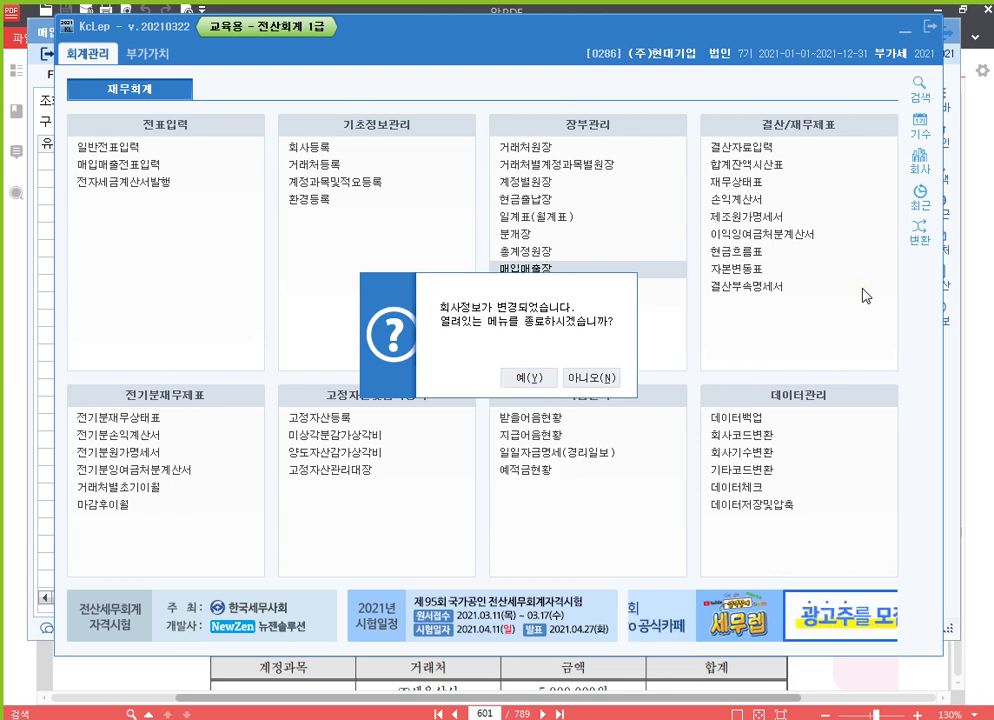
key("Return")
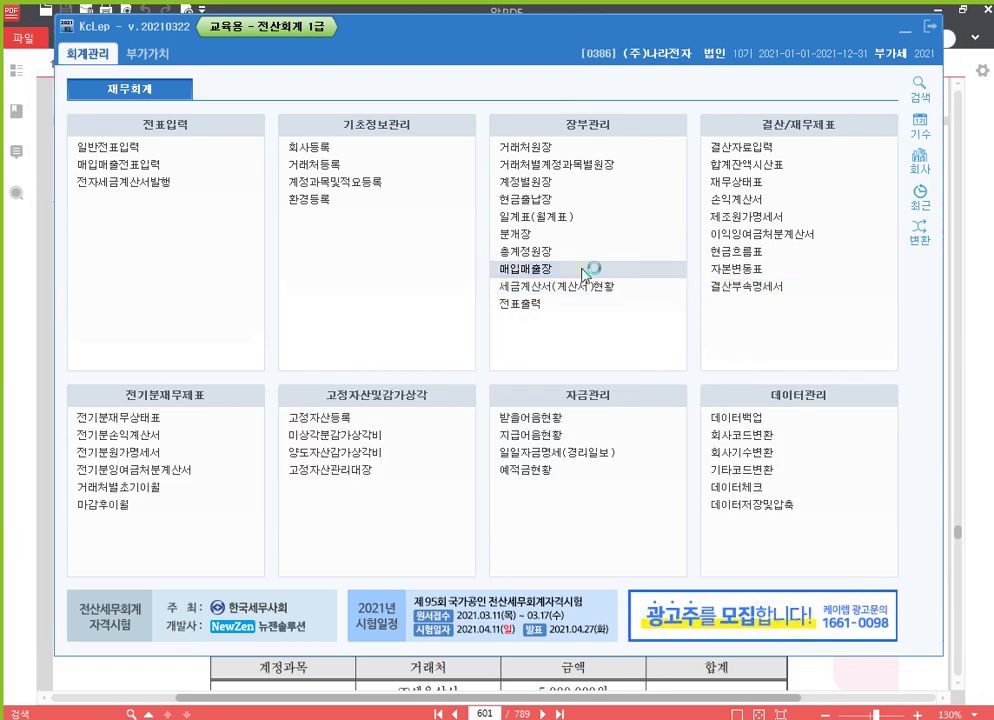
Query the 매입매출장 from 2021-04-01 to 2021-06-30 for 2.매출 with type 17.카과 and check the 분기누계 합계.
left_click(582, 269)
type("4")
key("Return")
key("Return")
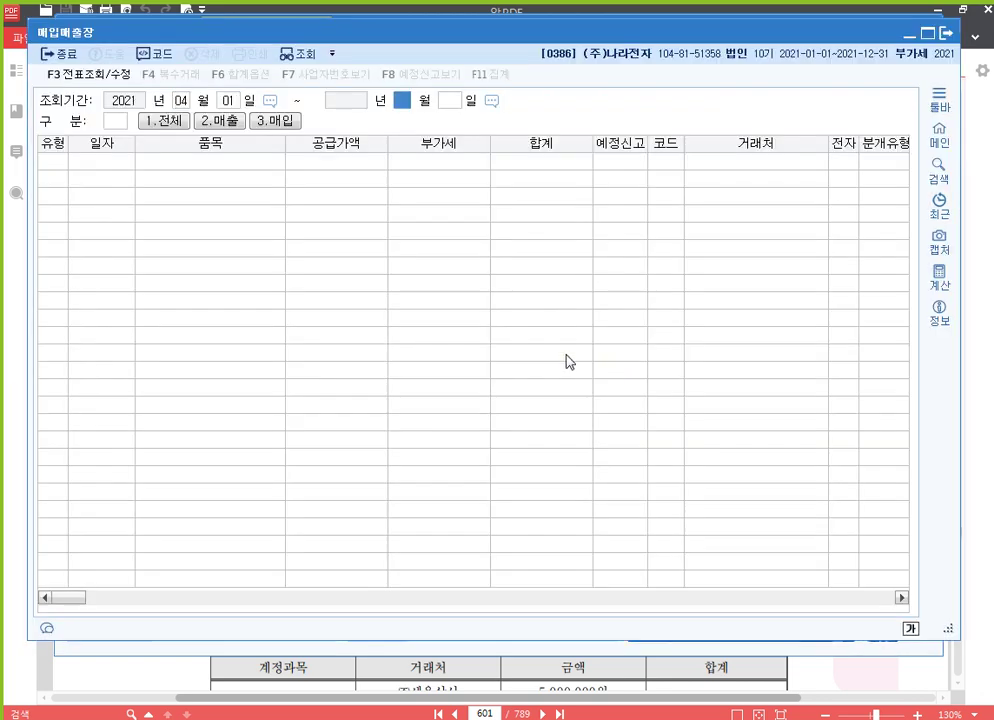
type("6")
key("Return")
key("Return")
type("2")
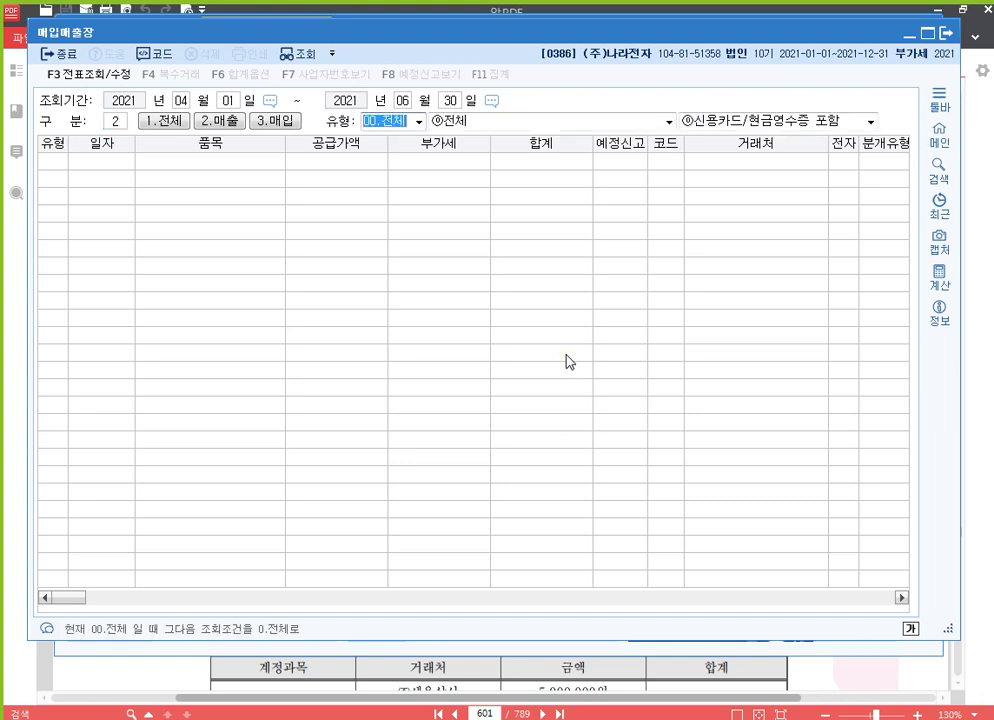
type("17")
key("Return")
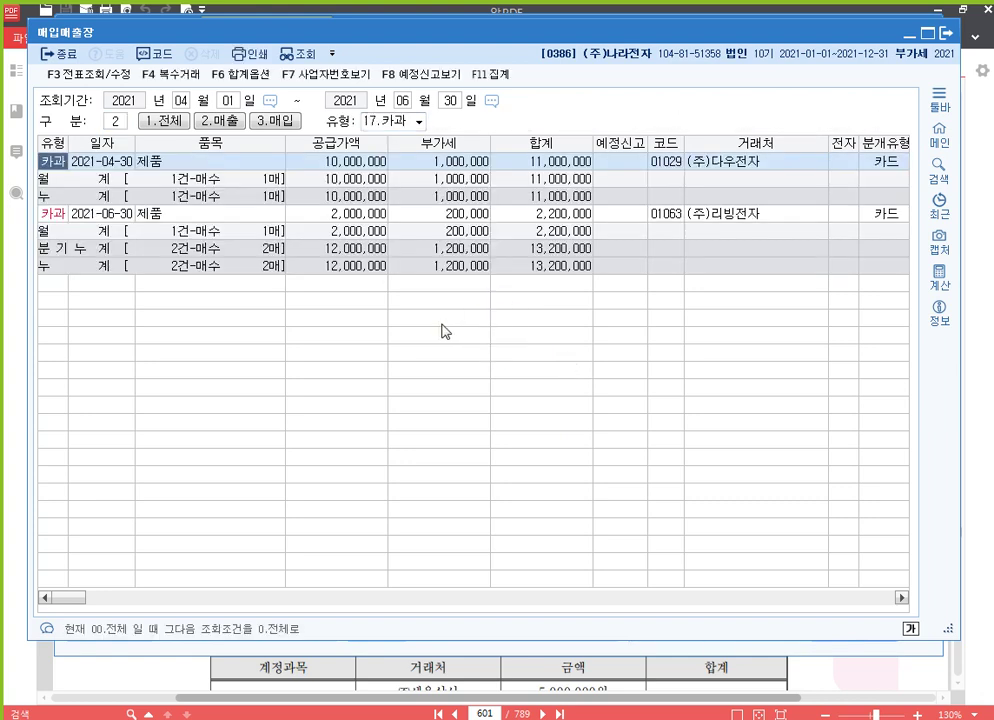
left_click(572, 249)
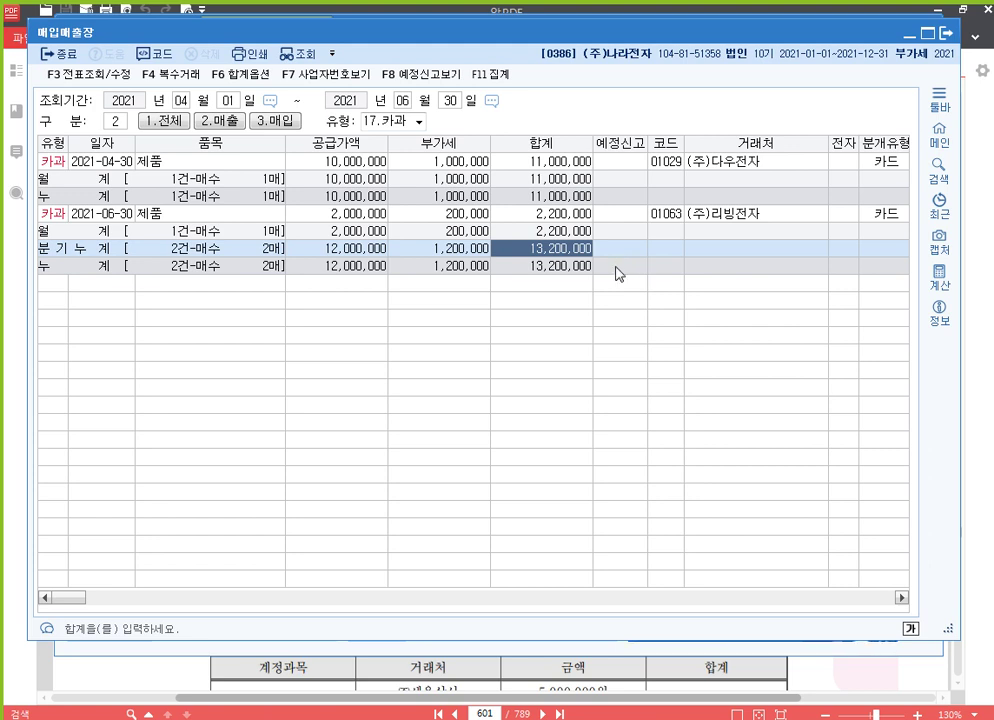
Query the 부가가치세신고서 for the period 2021-04-01 to 2021-06-30.
key("Escape")
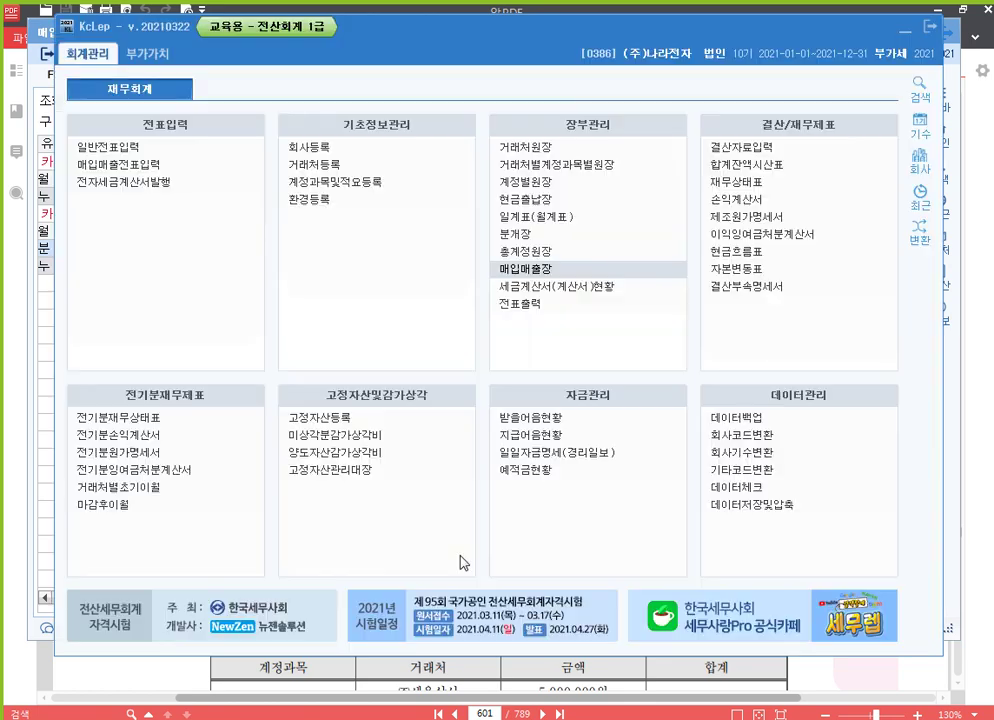
left_click(150, 52)
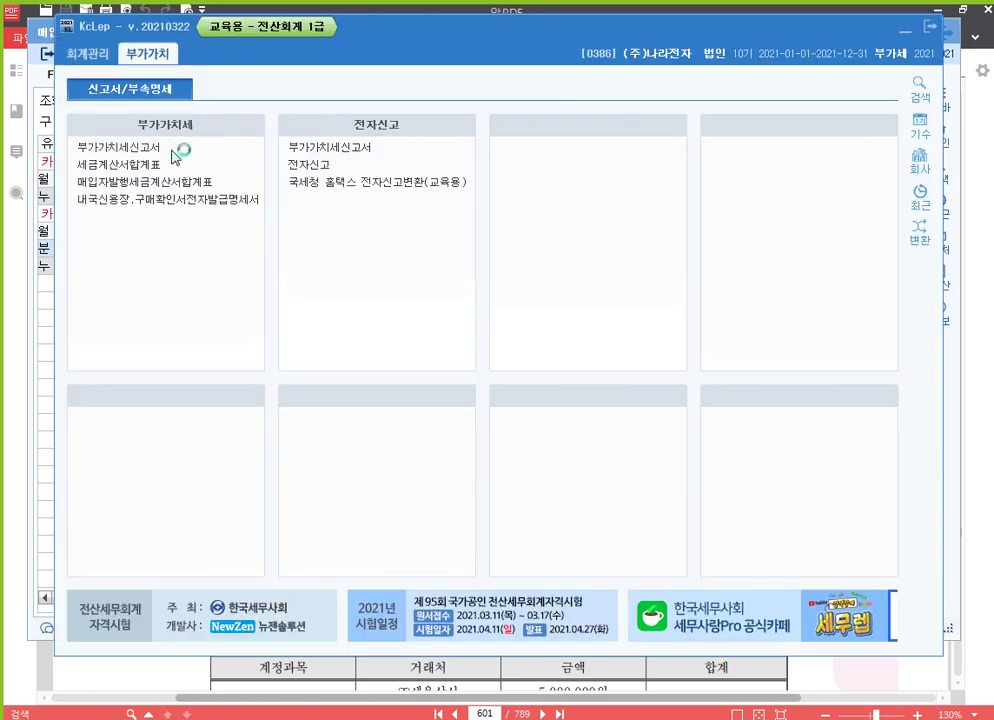
key("Return")
type("4")
key("Return")
key("Return")
type("6")
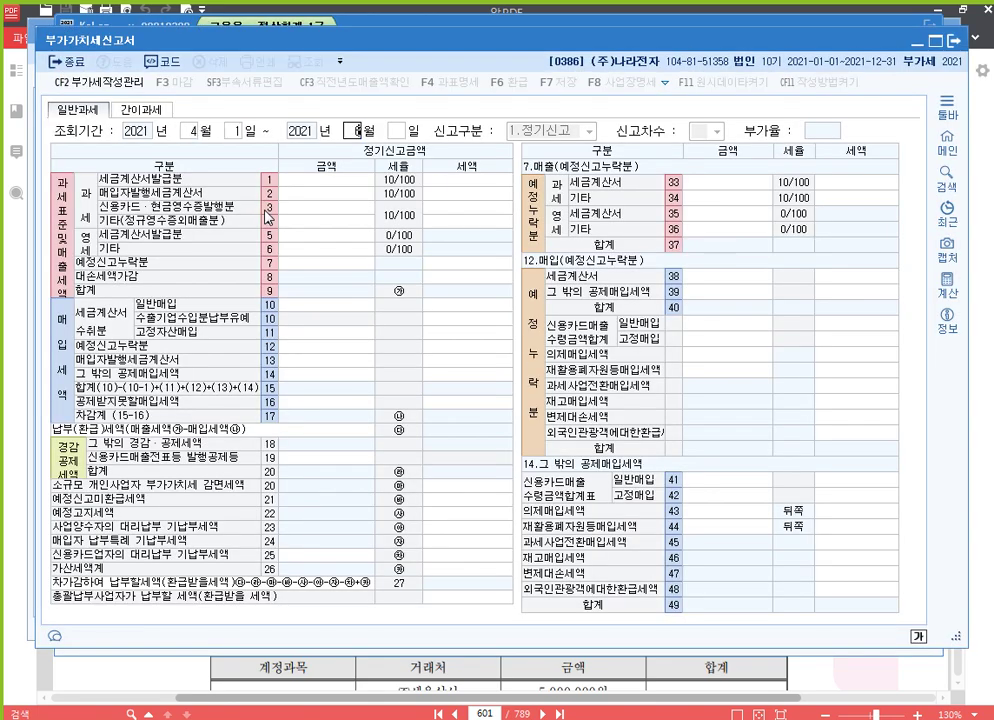
key("Return")
key("Return")
Check the 금액 and 세액 of row 3, 신용카드·현금영수증발행분, in the 부가가치세신고서.
left_click(295, 207)
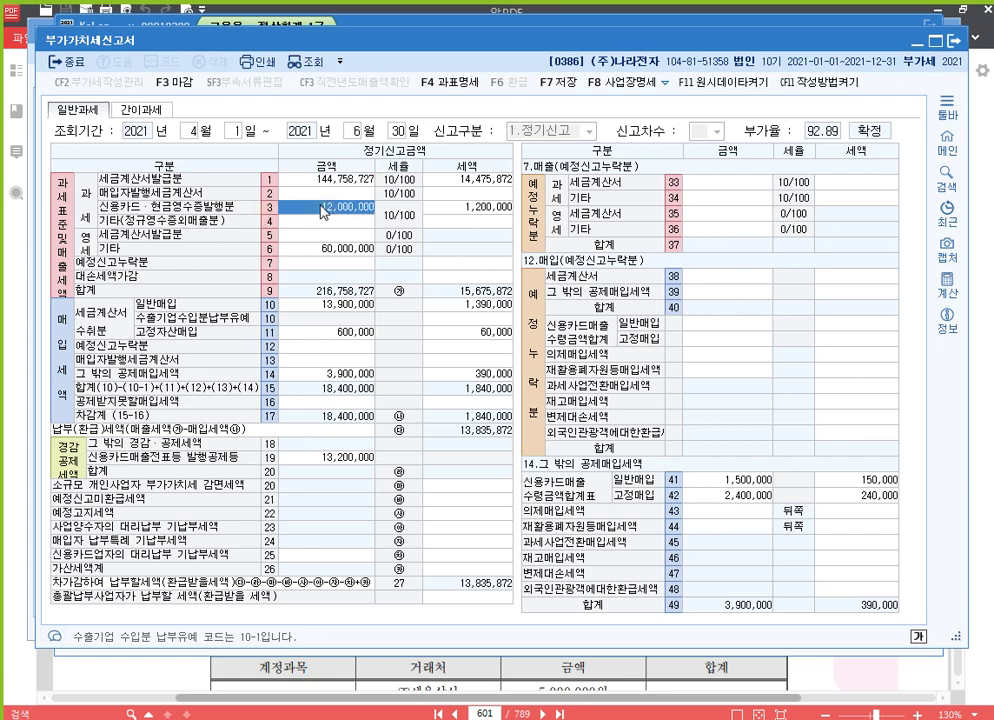
left_click(465, 212)
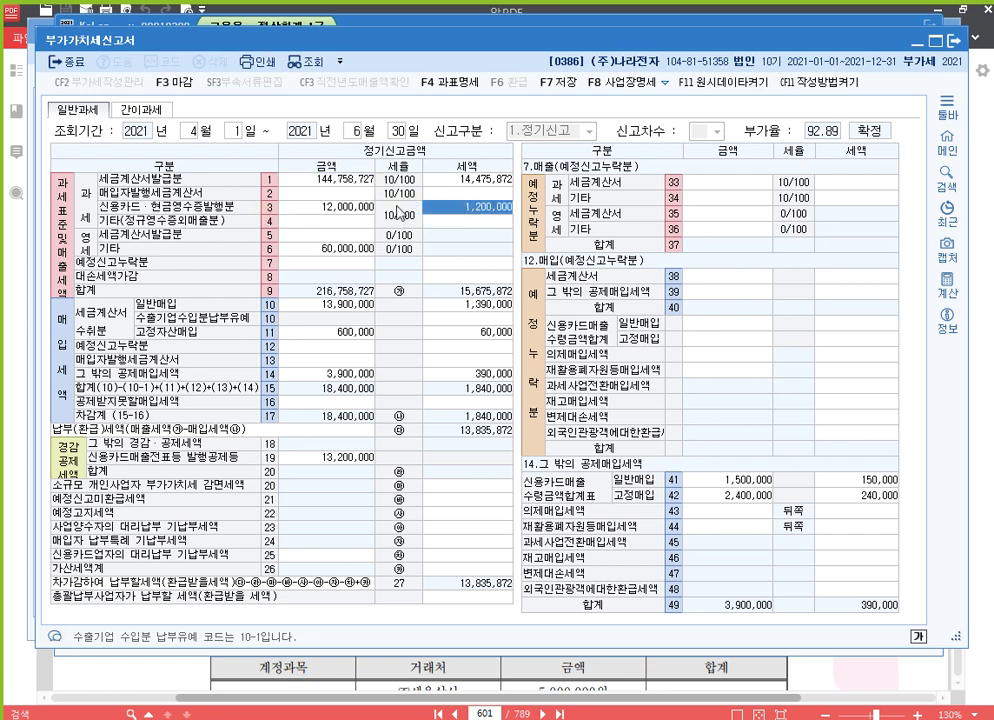
left_click(356, 210)
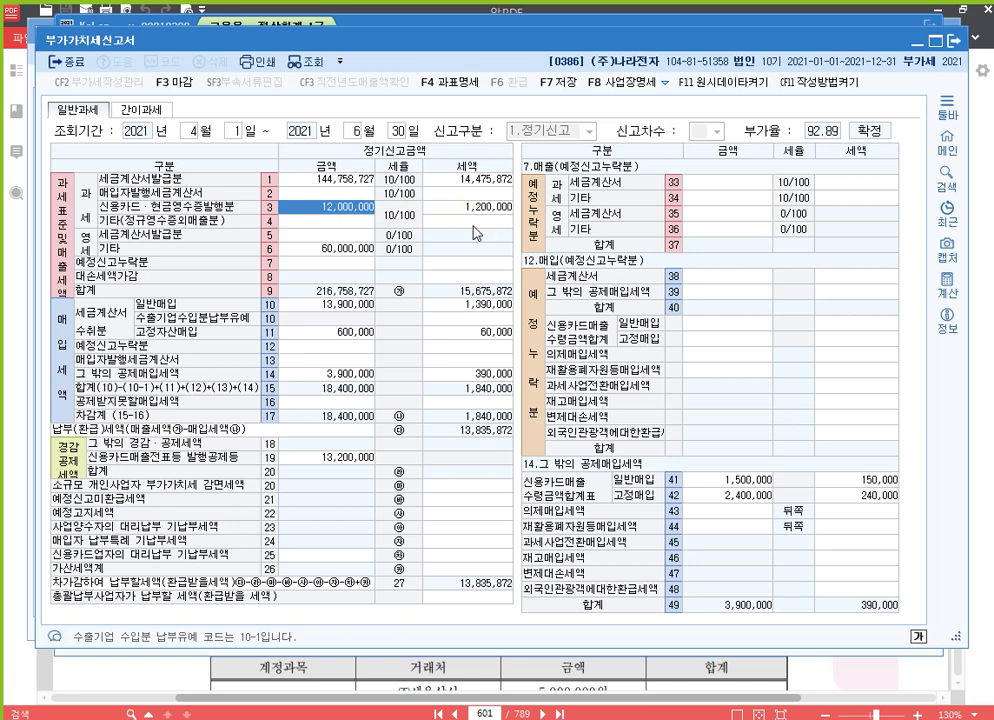
Close the 부가가치세신고서 without saving, close the 매입매출장 and return to the 회계관리 menus.
left_click(955, 42)
left_click(589, 369)
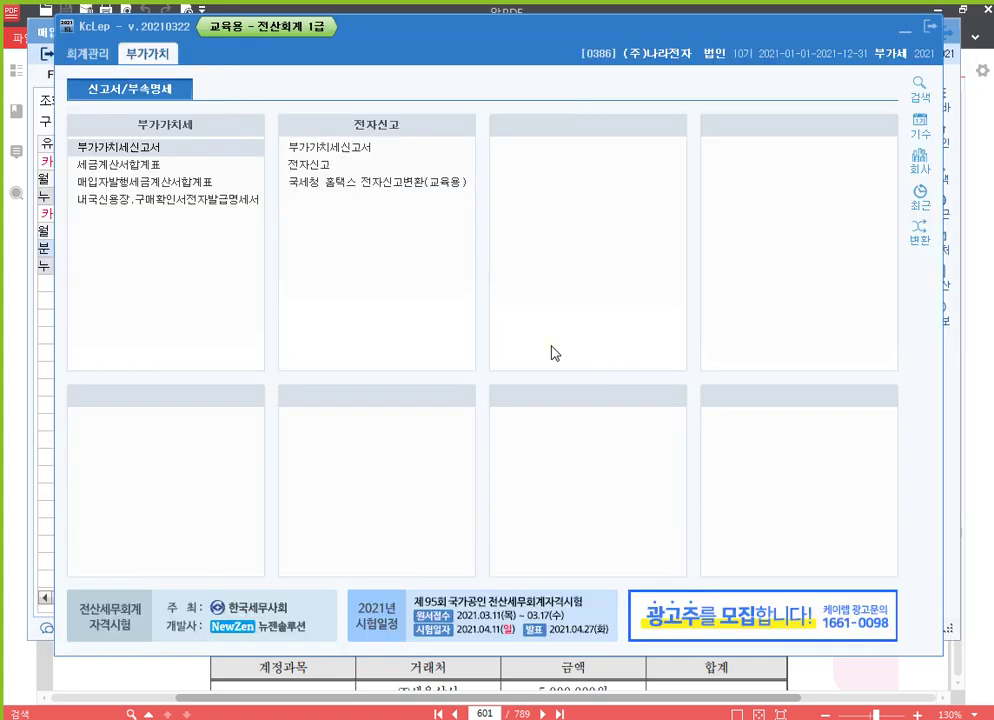
left_click(47, 320)
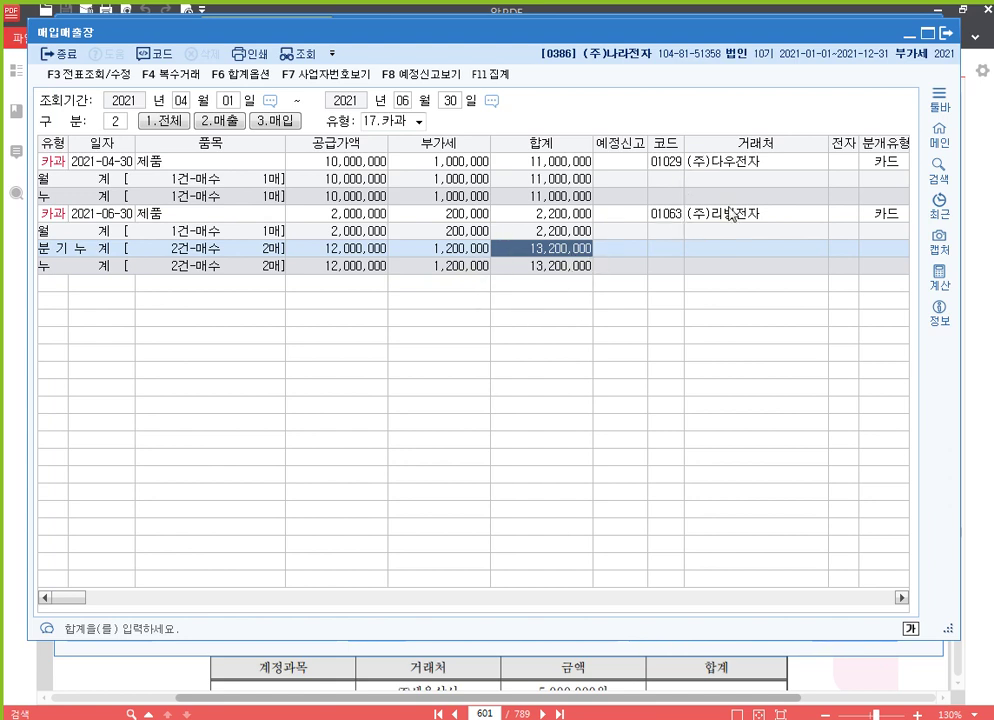
left_click(730, 18)
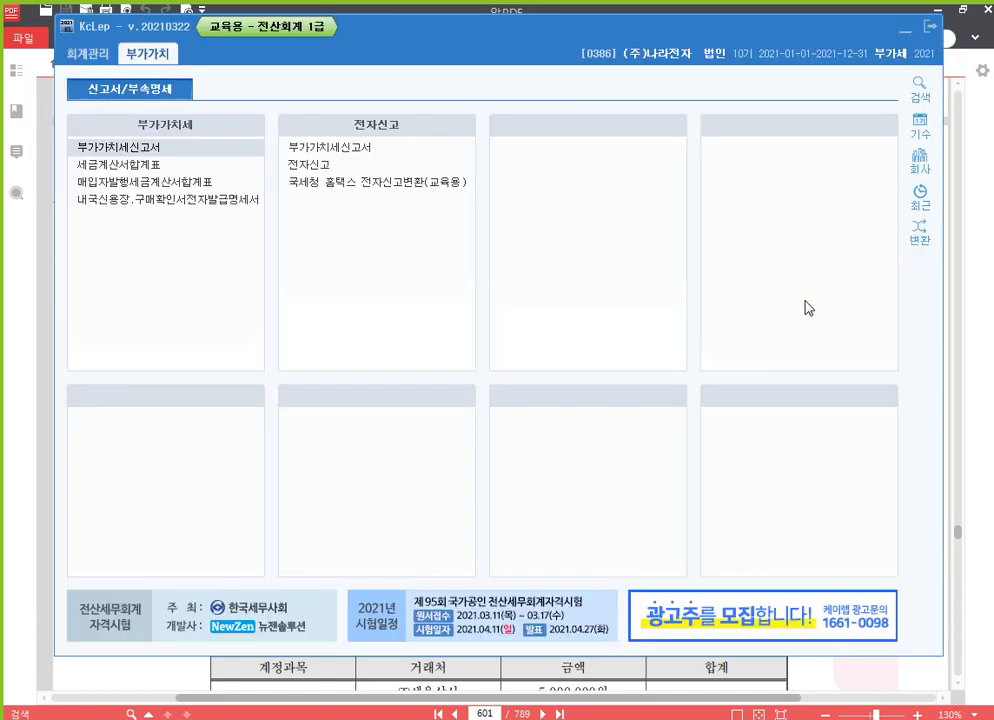
left_click(88, 54)
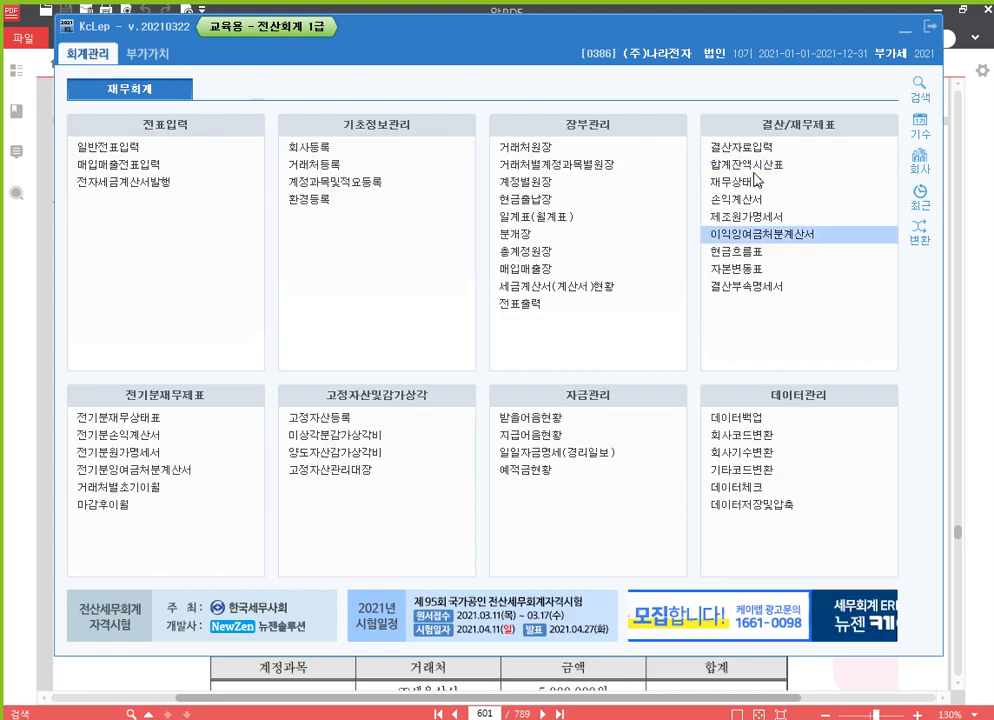
Switch to the PDF and read 문제6 questions [2] and [3] on page 606.
key("alt+Tab")
scroll(530, 330, "down", 20)
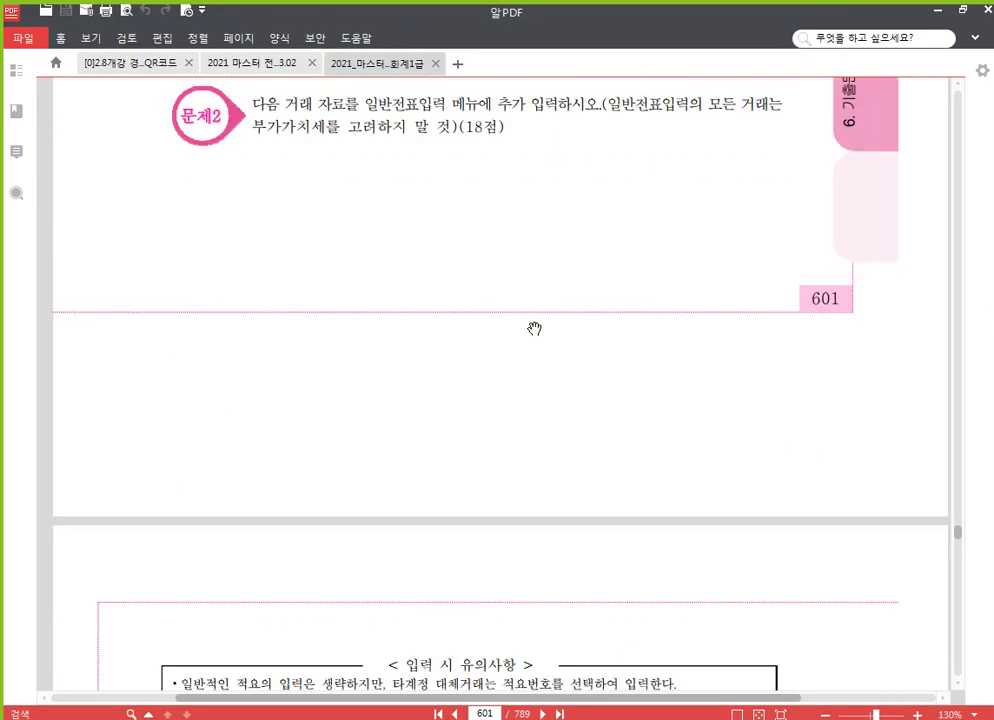
scroll(546, 354, "down", 20)
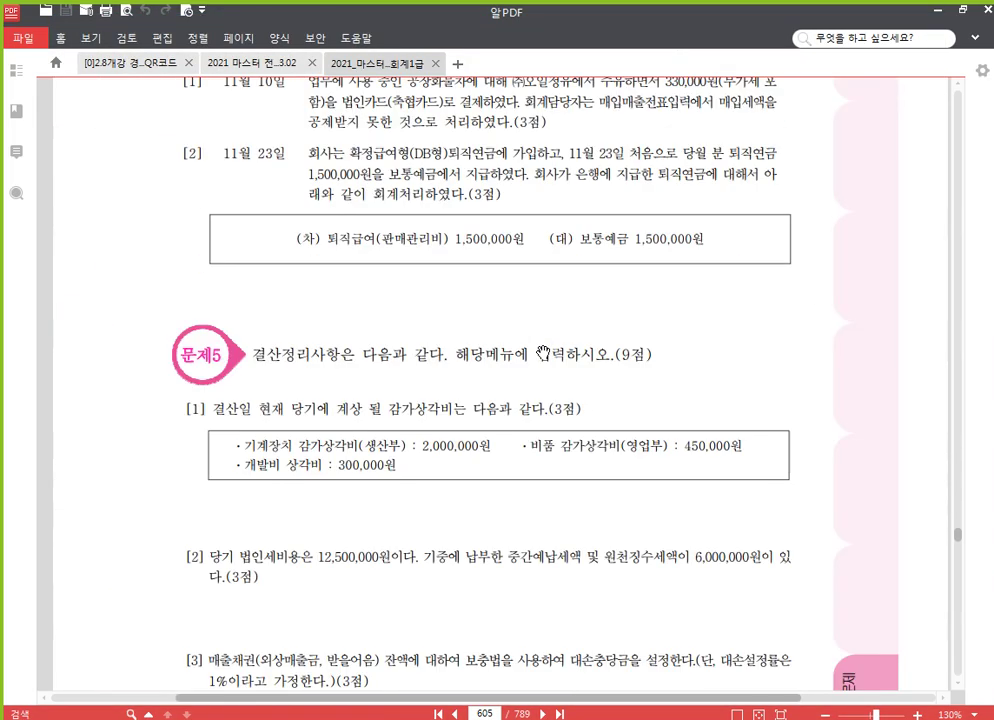
scroll(543, 348, "up", 3)
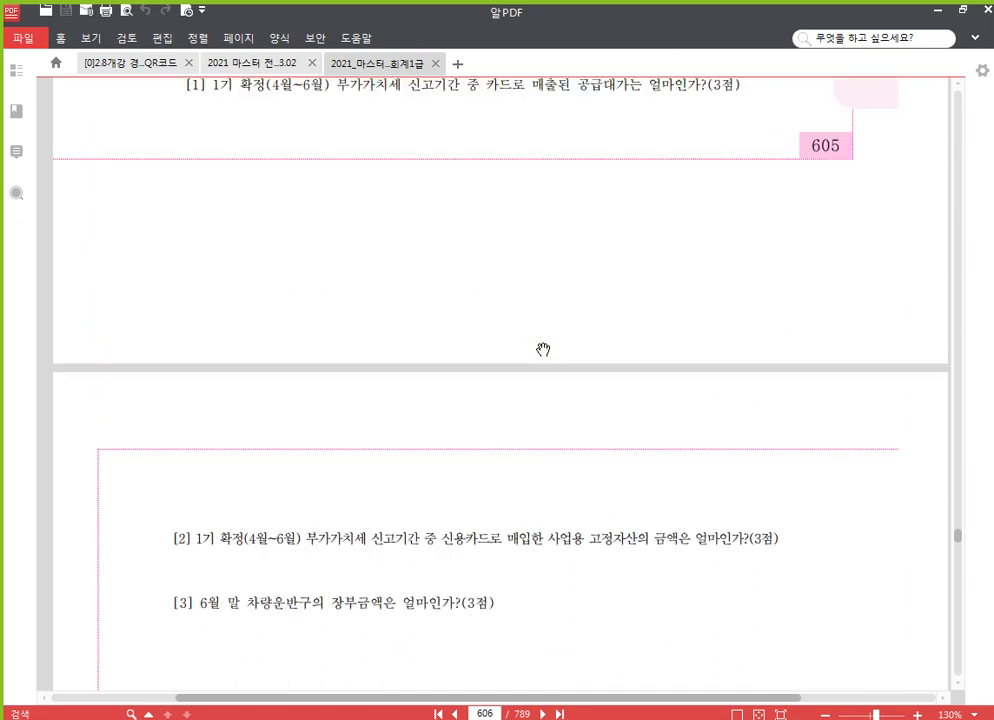
scroll(520, 348, "down", 2)
scroll(455, 348, "down", 2)
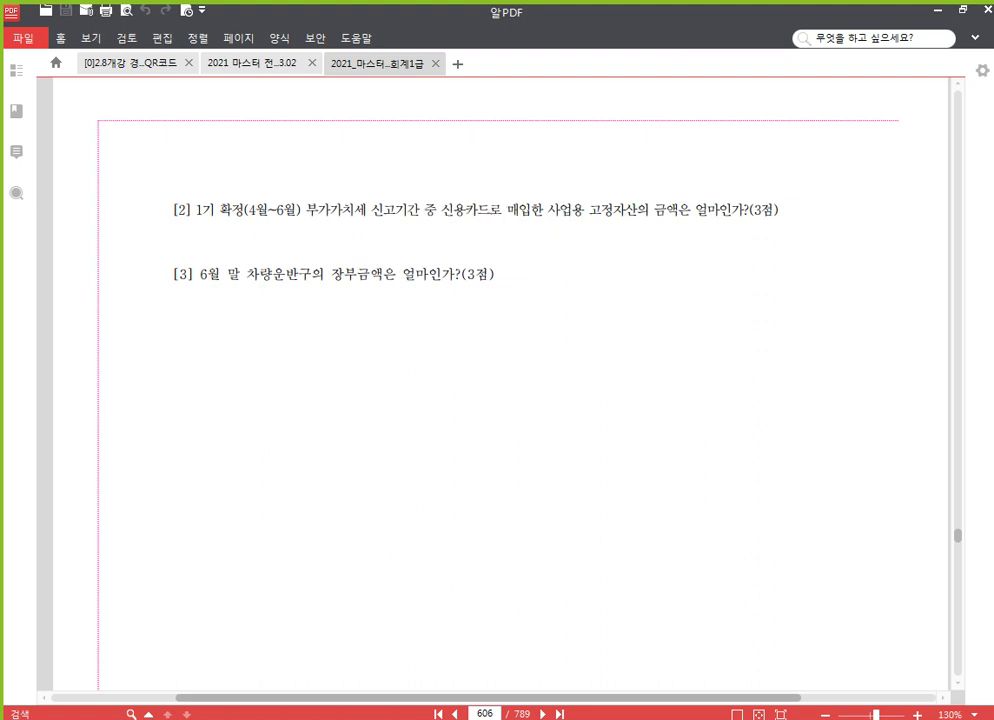
Return to KcLep and query the 부가가치세신고서 again for 2021-04-01 to 2021-06-30.
left_click(453, 718)
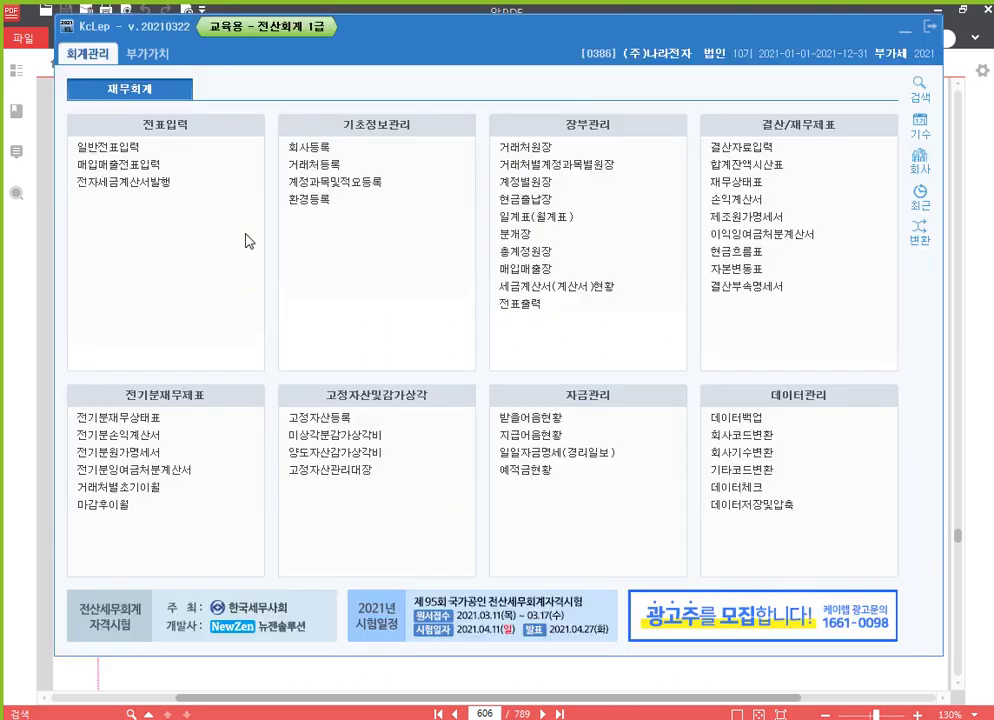
left_click(147, 53)
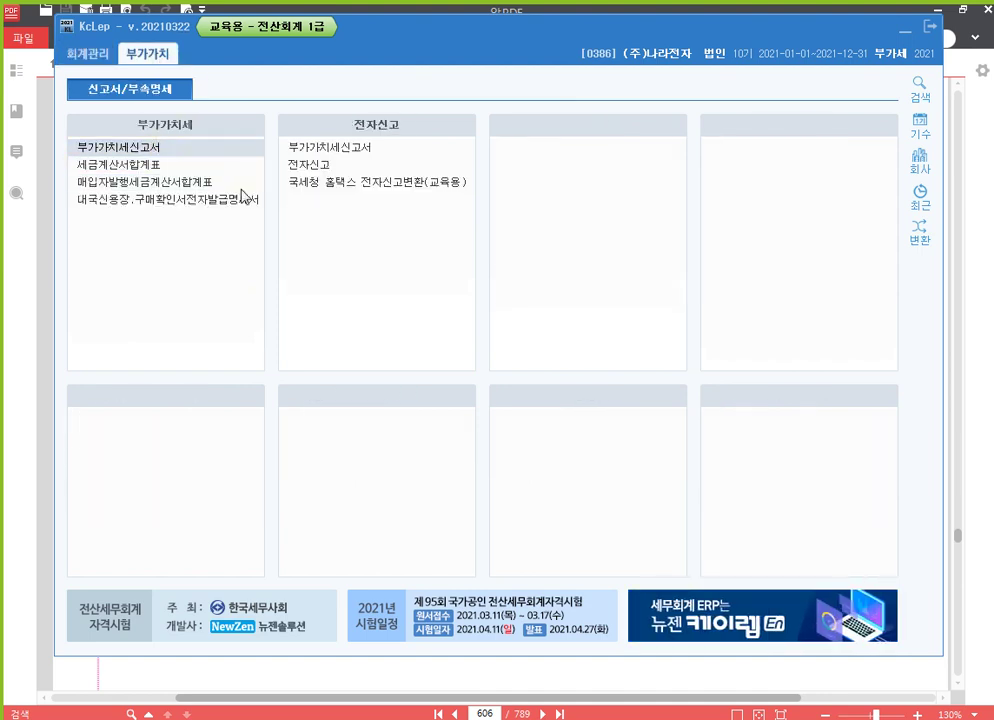
left_click(190, 148)
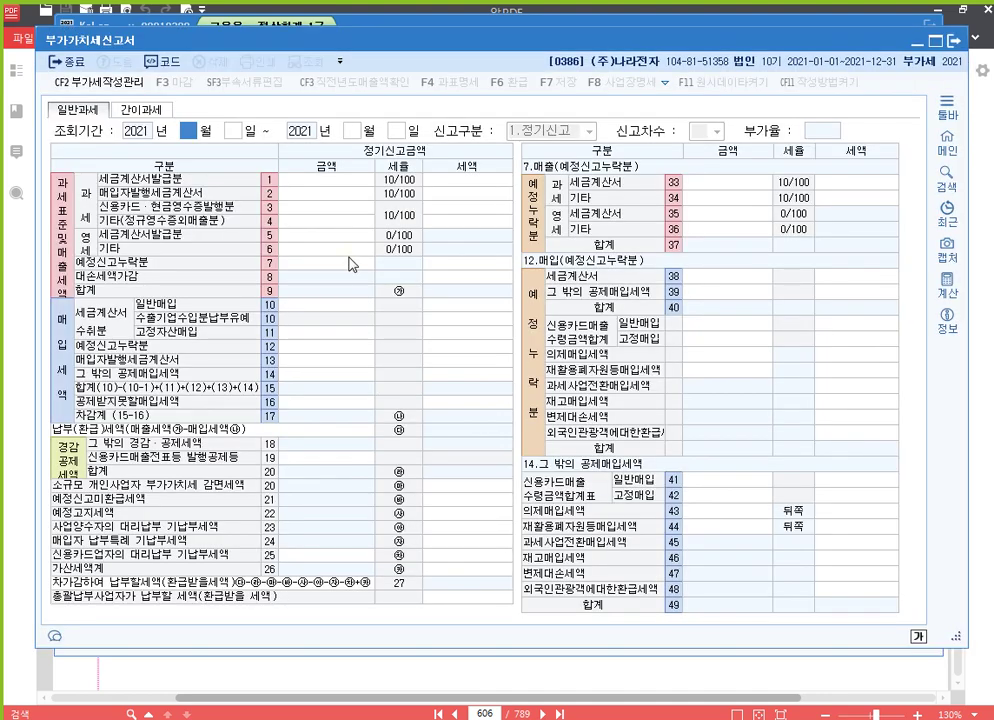
type("4")
key("Return")
key("Return")
type("6")
key("Return")
key("Return")
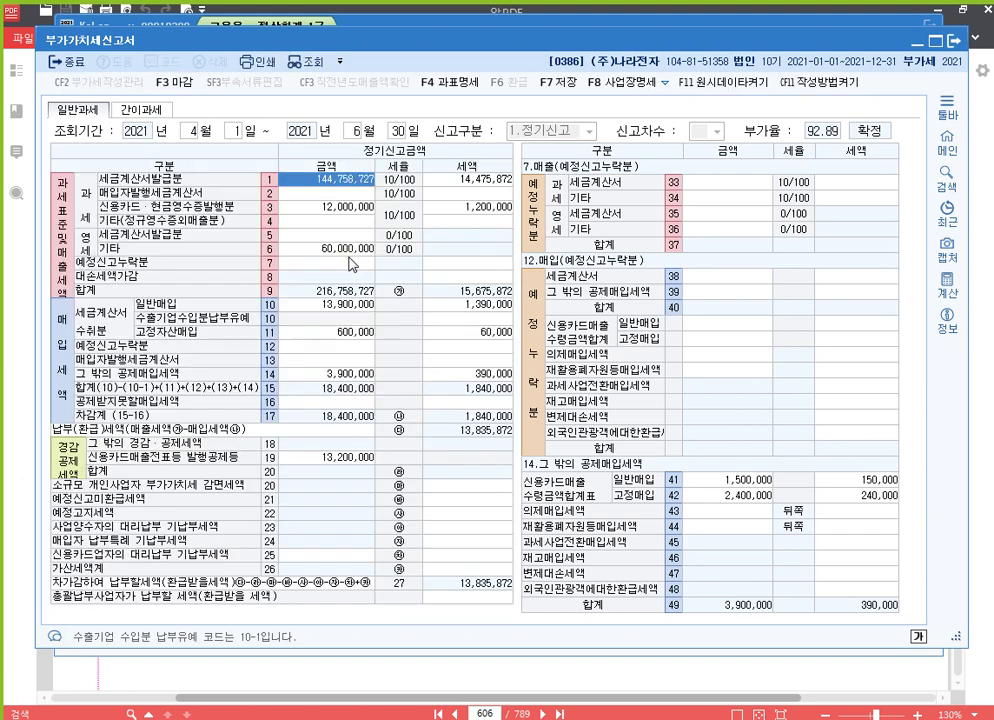
Check the credit-card 고정매입 amounts in row 42 and compare them with the tax-invoice 고정자산매입 in row 11.
left_click(752, 499)
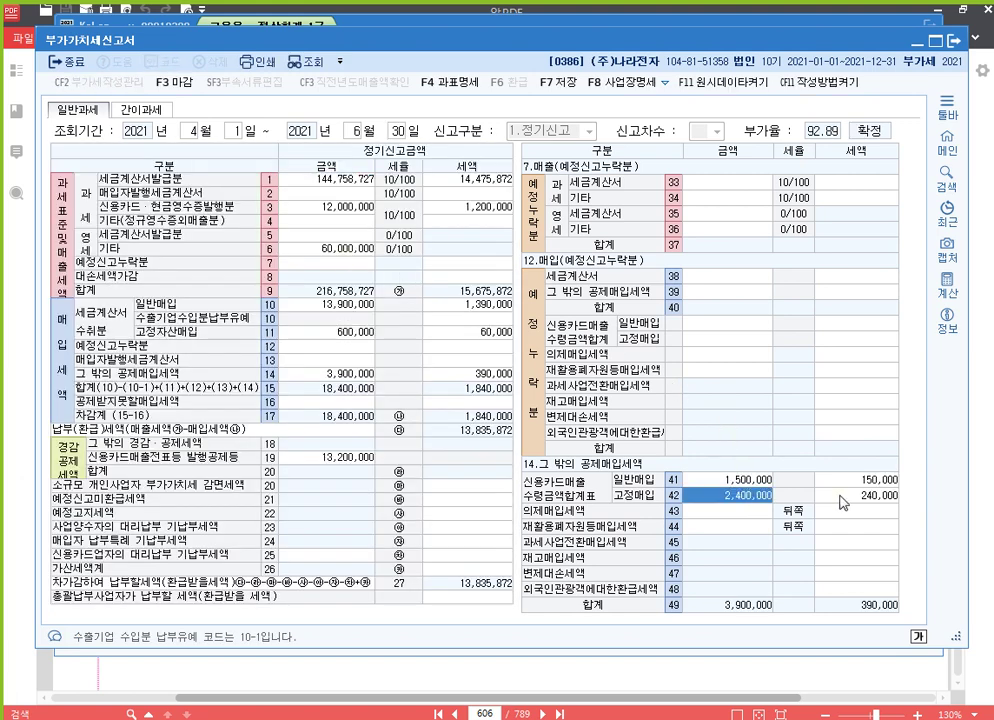
left_click(862, 496)
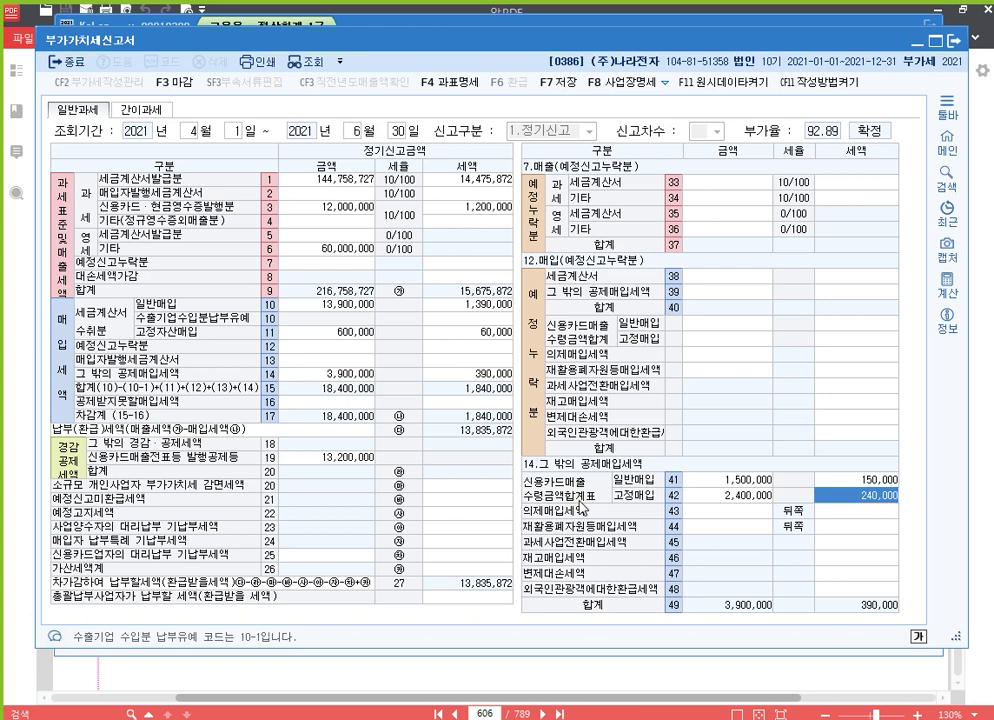
left_click(340, 334)
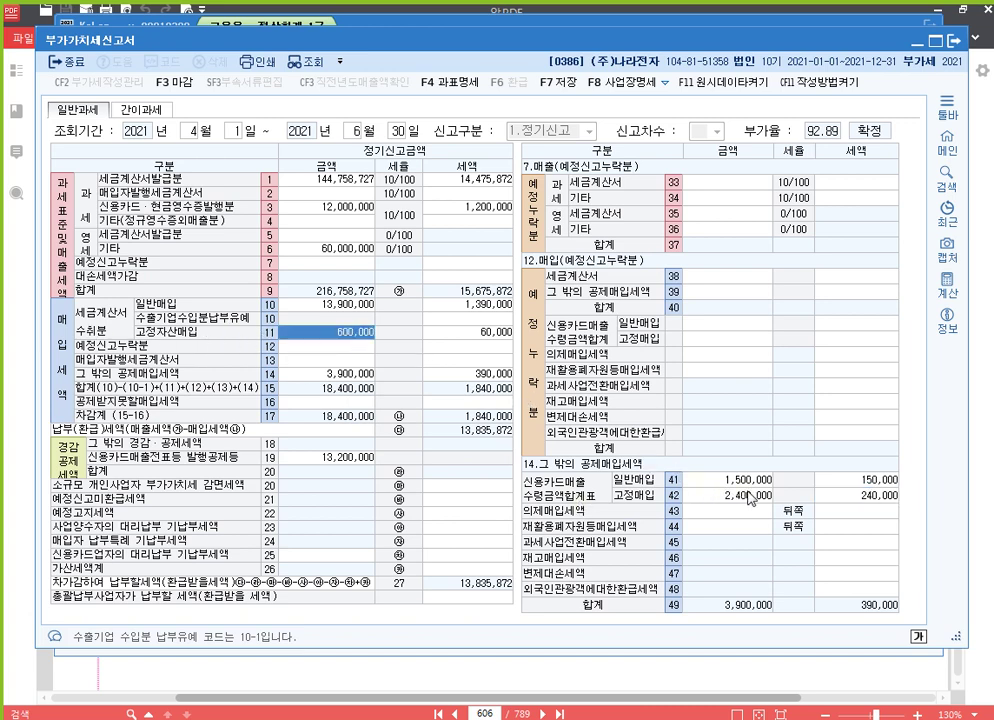
left_click(750, 496)
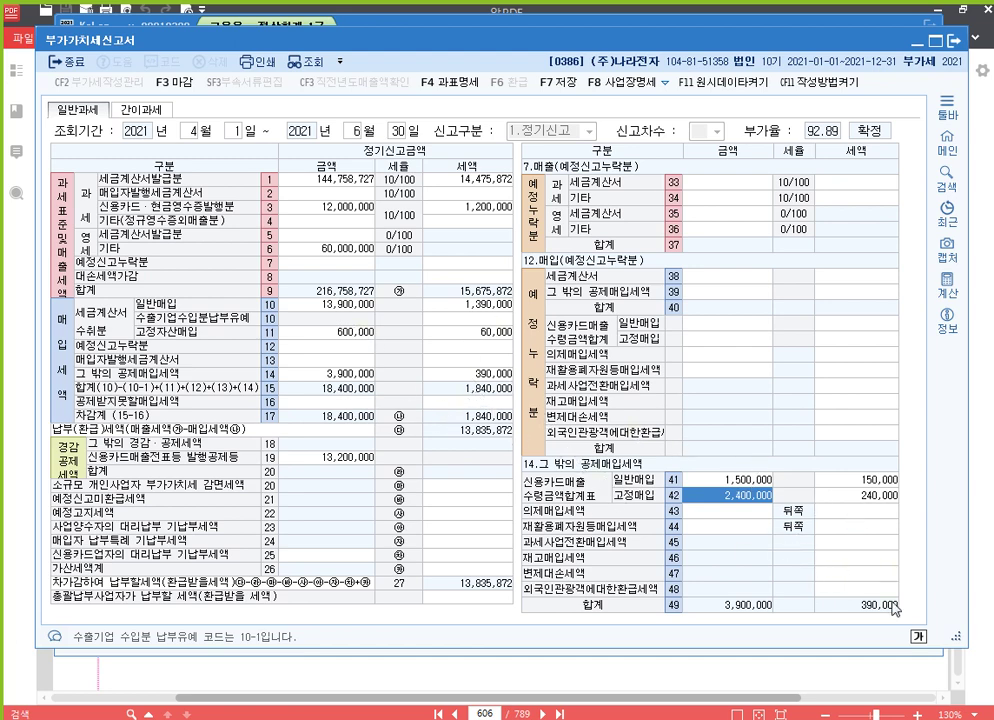
left_click(491, 336)
left_click(382, 343)
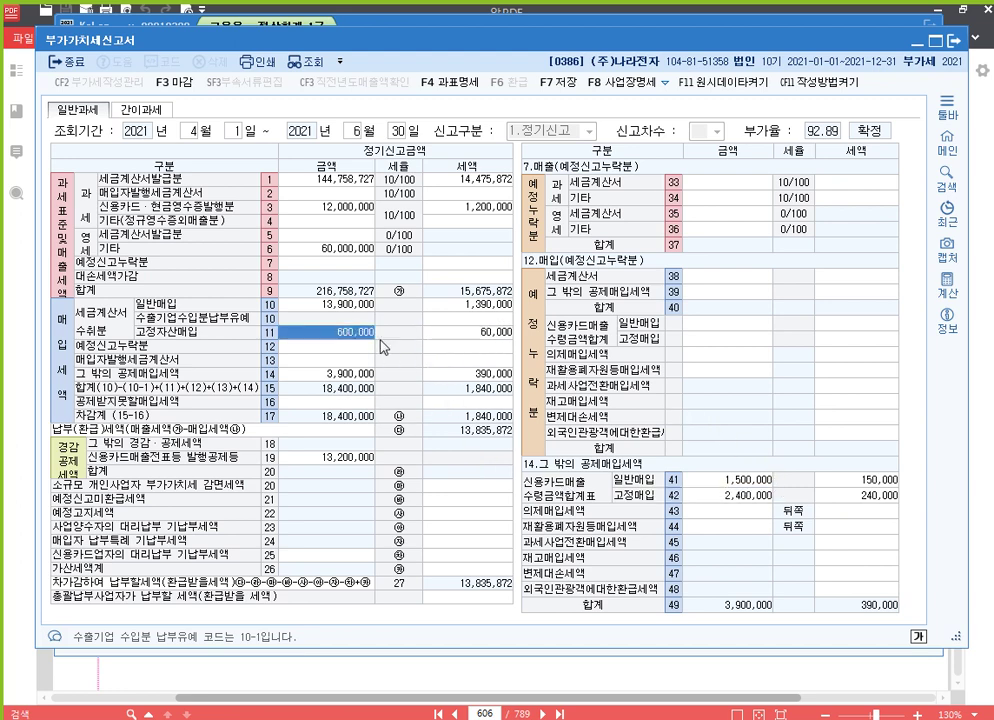
left_click(806, 497)
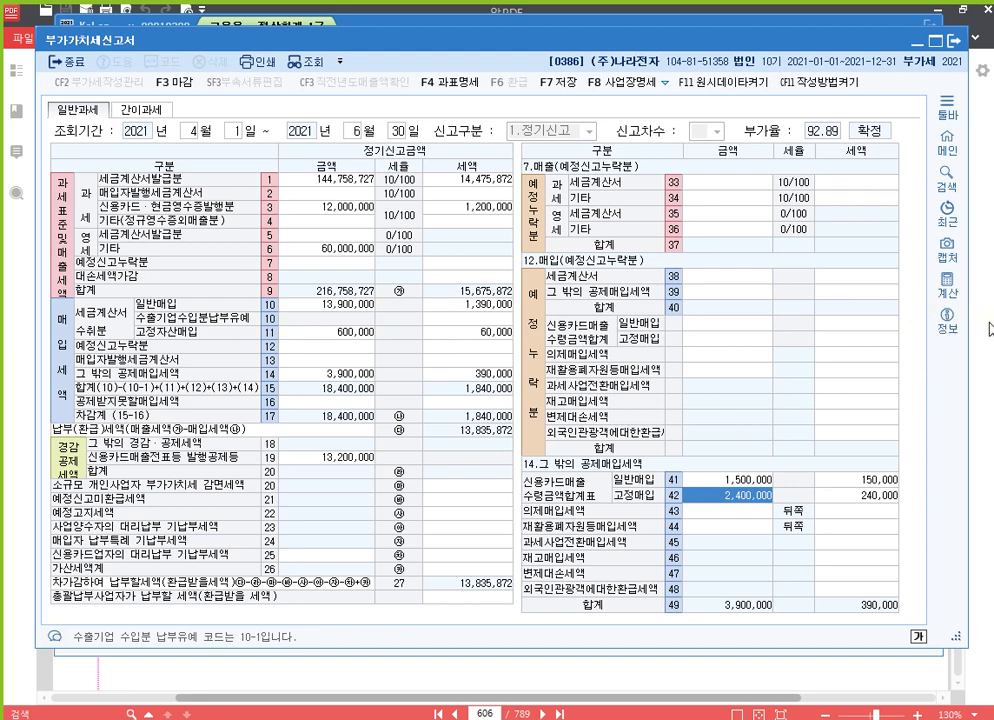
Recheck question [3] about the 차량운반구 장부금액 on PDF page 606, and return to the 부가가치세신고서.
key("alt+Tab")
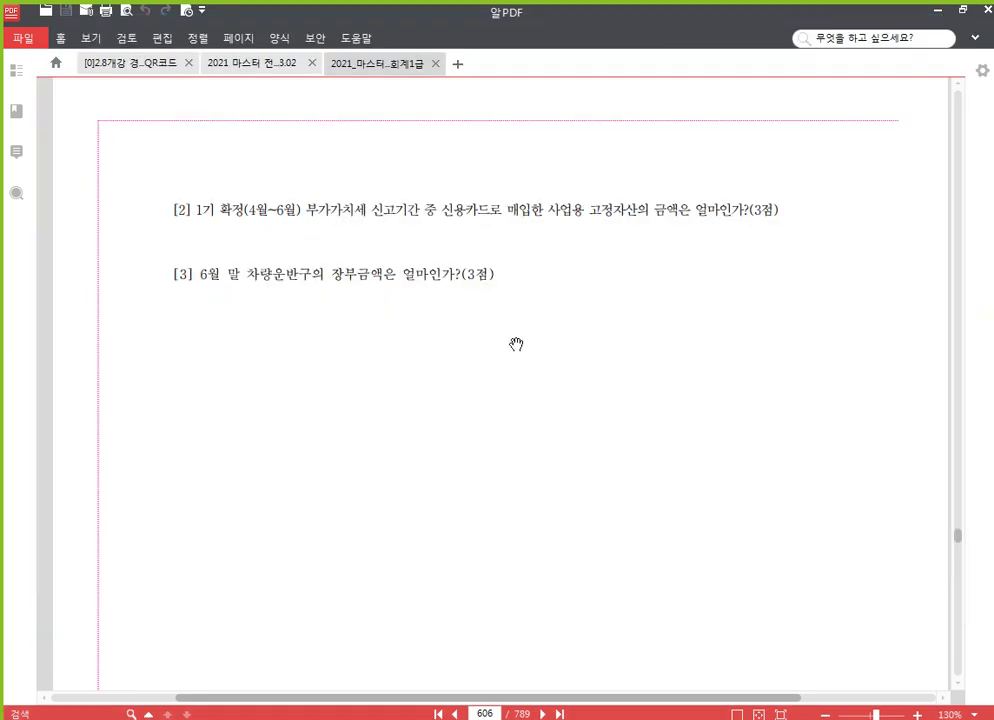
scroll(419, 340, "down", 2)
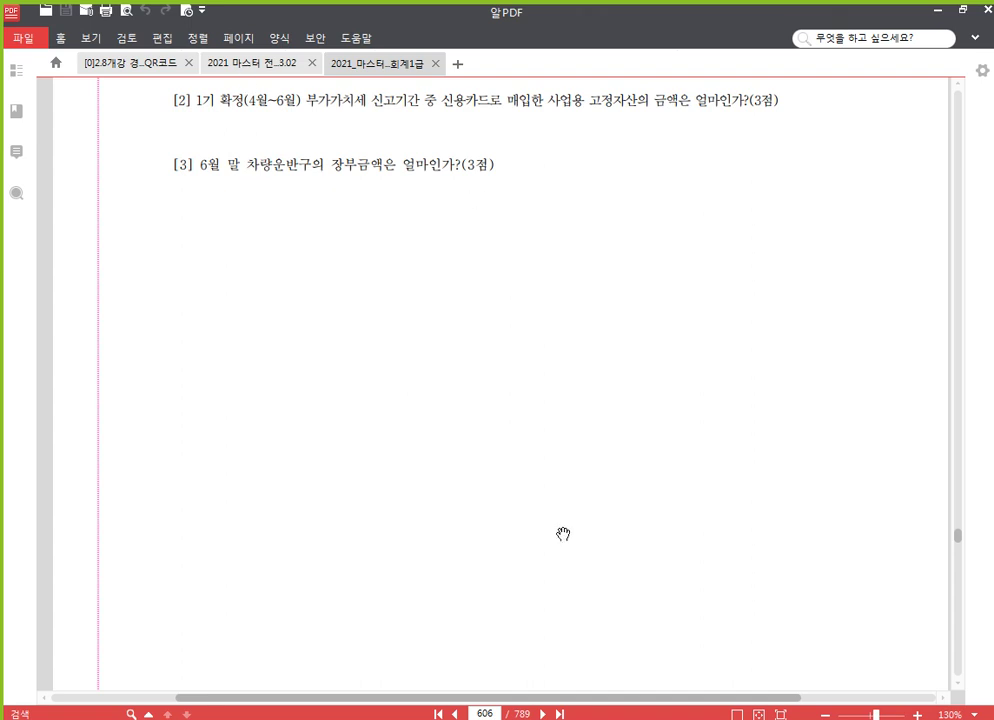
key("alt+Tab")
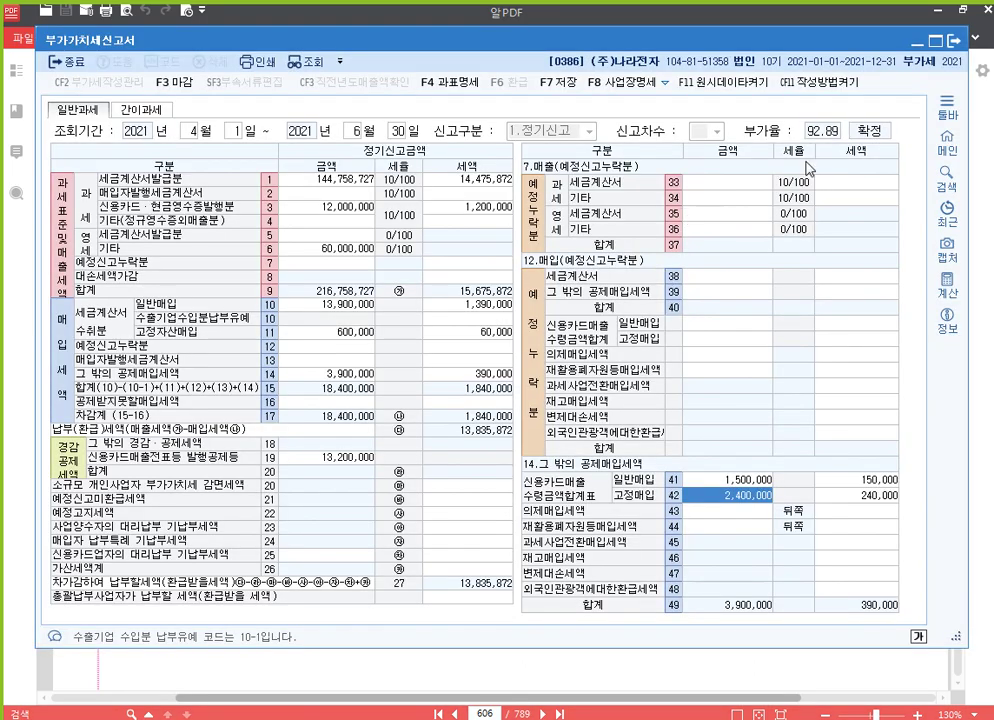
Close the 부가가치세신고서, saving its data, and open the 재무상태표 from the 회계관리 menus.
left_click(955, 44)
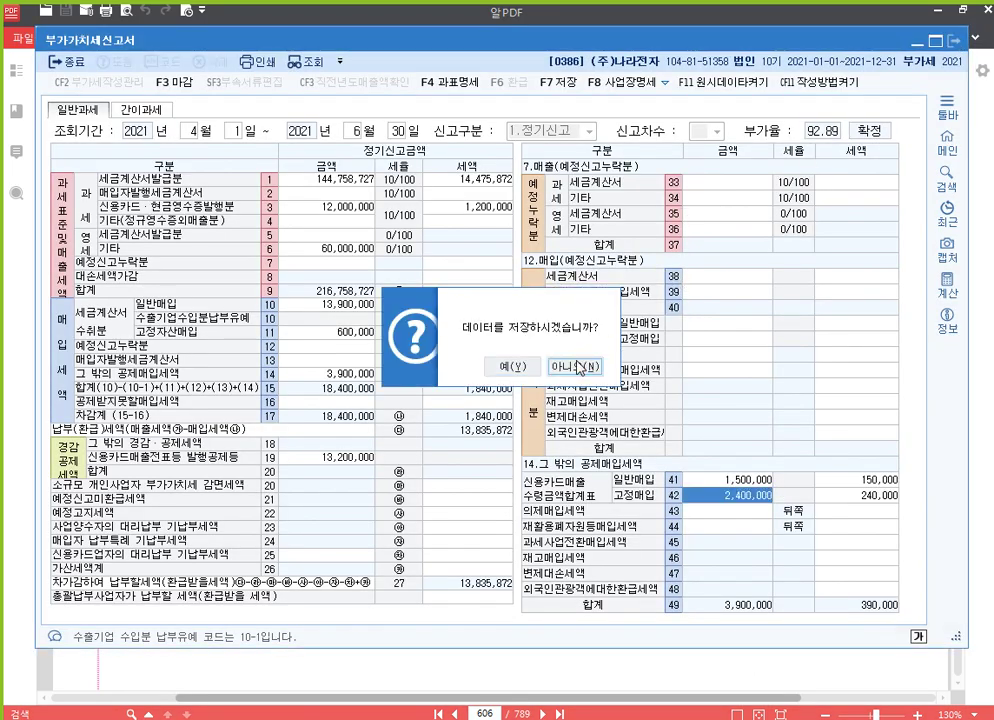
left_click(517, 367)
key("alt+Tab")
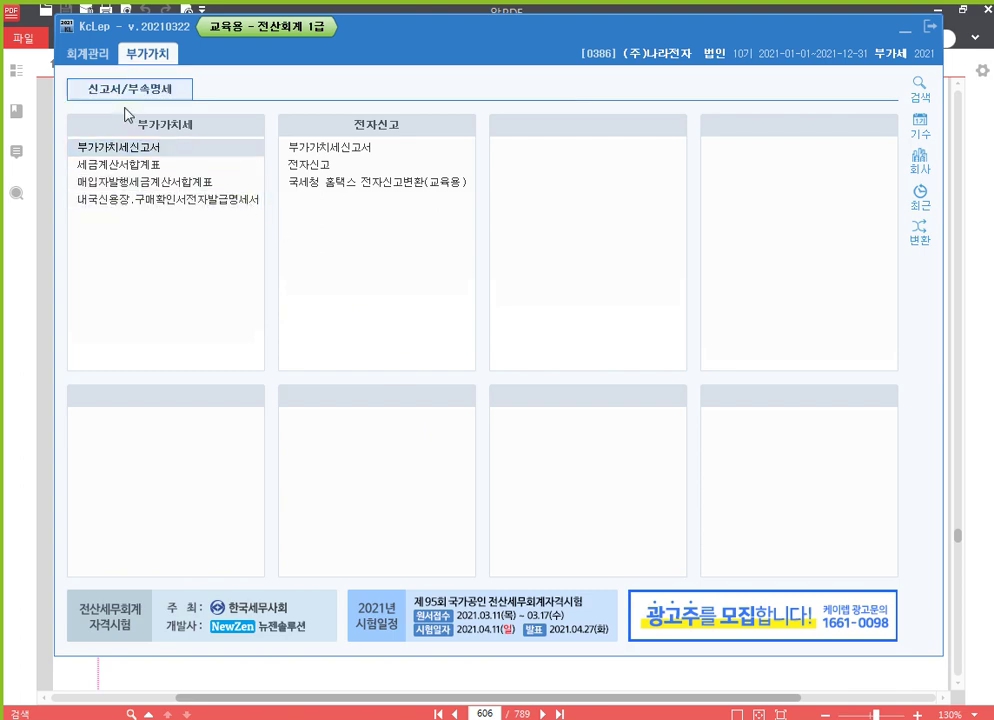
left_click(103, 52)
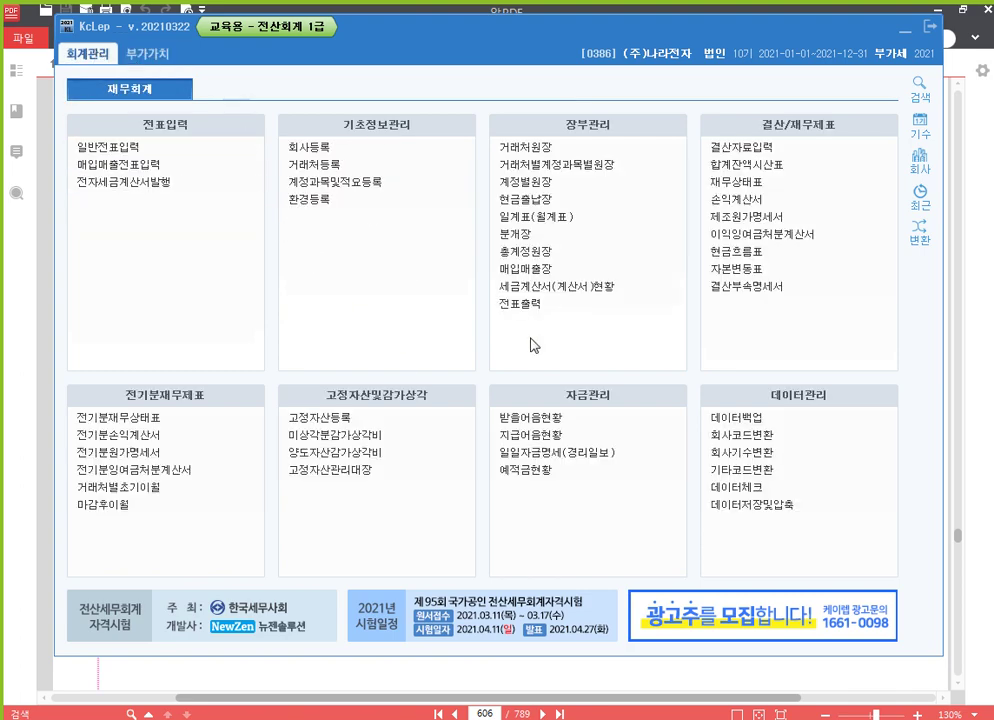
left_click(745, 183)
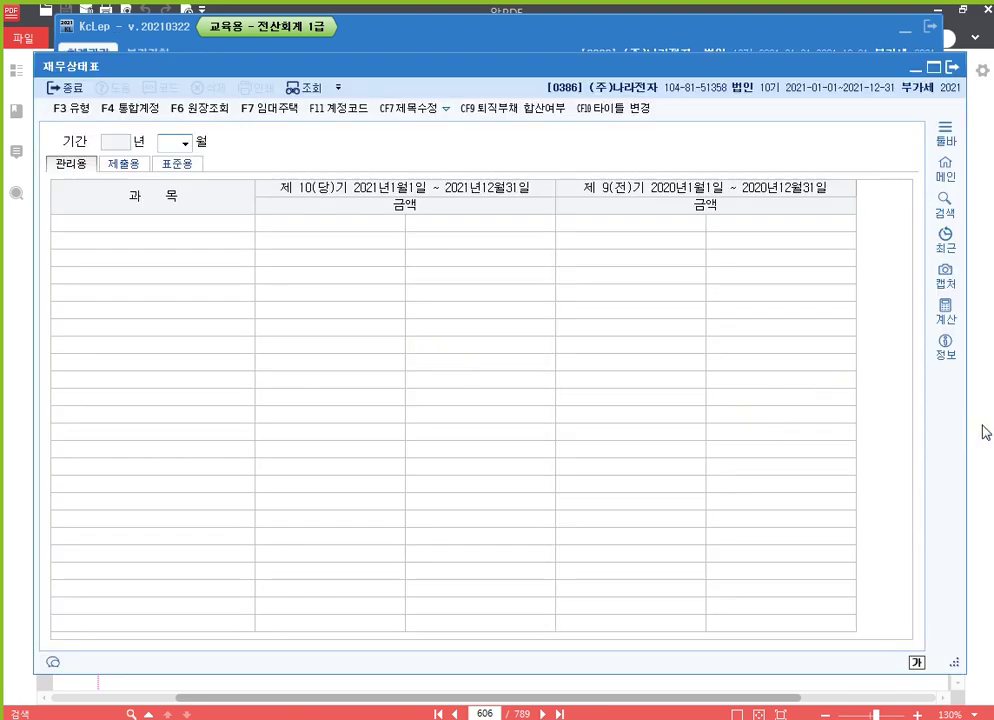
Query the 재무상태표 for June (06월) of 2021.
key("alt+Tab")
key("alt+Tab")
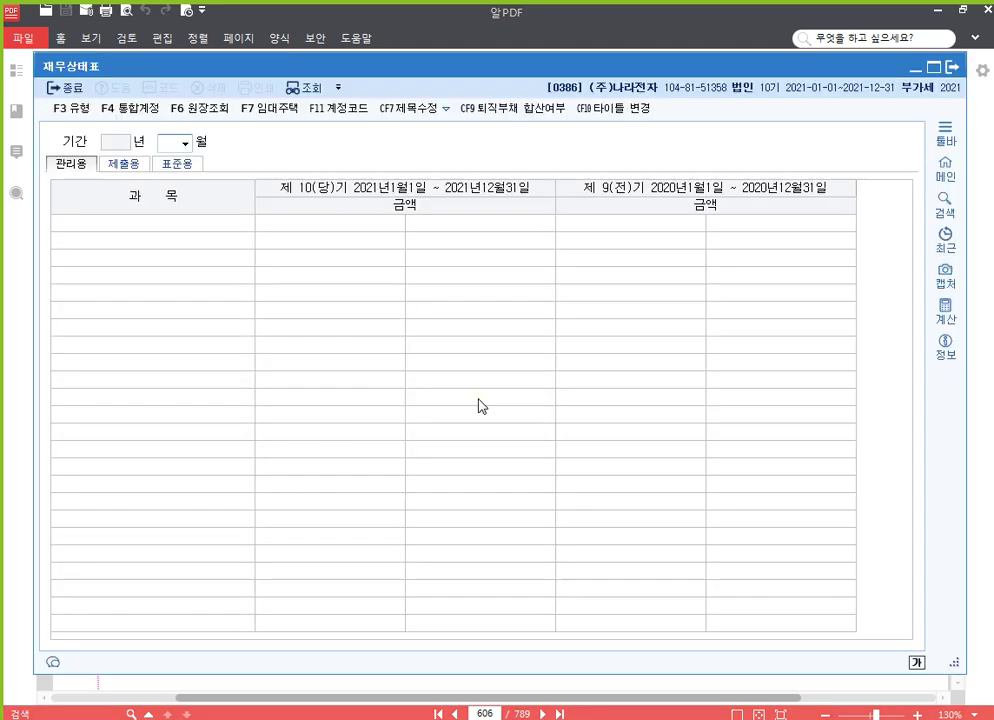
type("06")
key("Return")
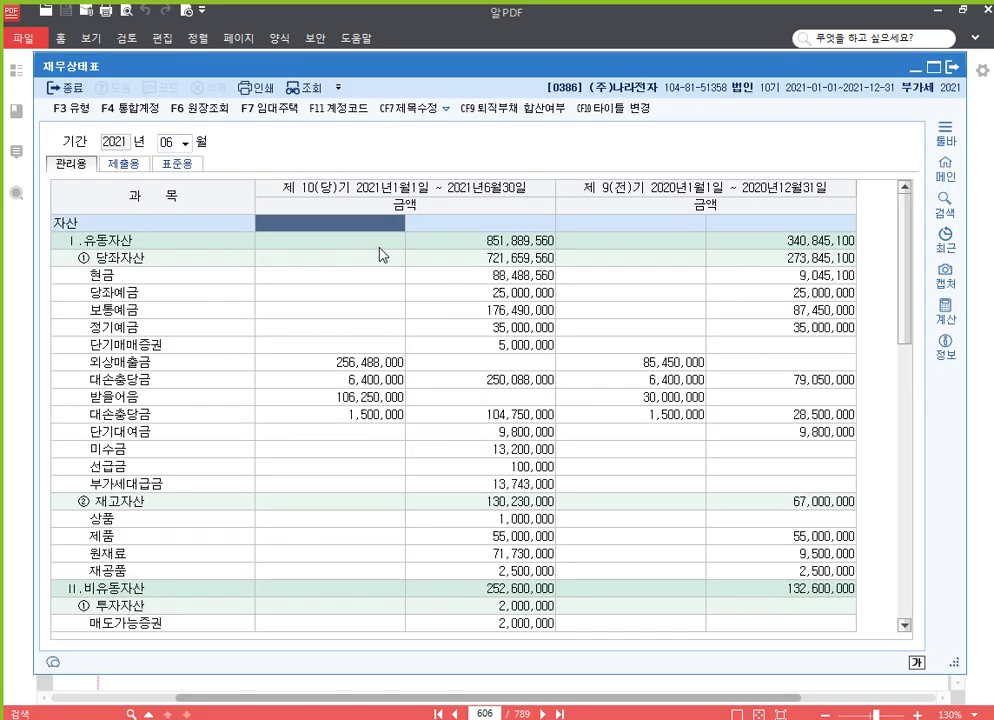
Check the 차량운반구 cost, its 감가상각누계액 and the resulting 장부금액 in the current-period columns under 유형자산.
scroll(378, 456, "down", 4)
scroll(380, 456, "down", 6)
scroll(388, 457, "up", 3)
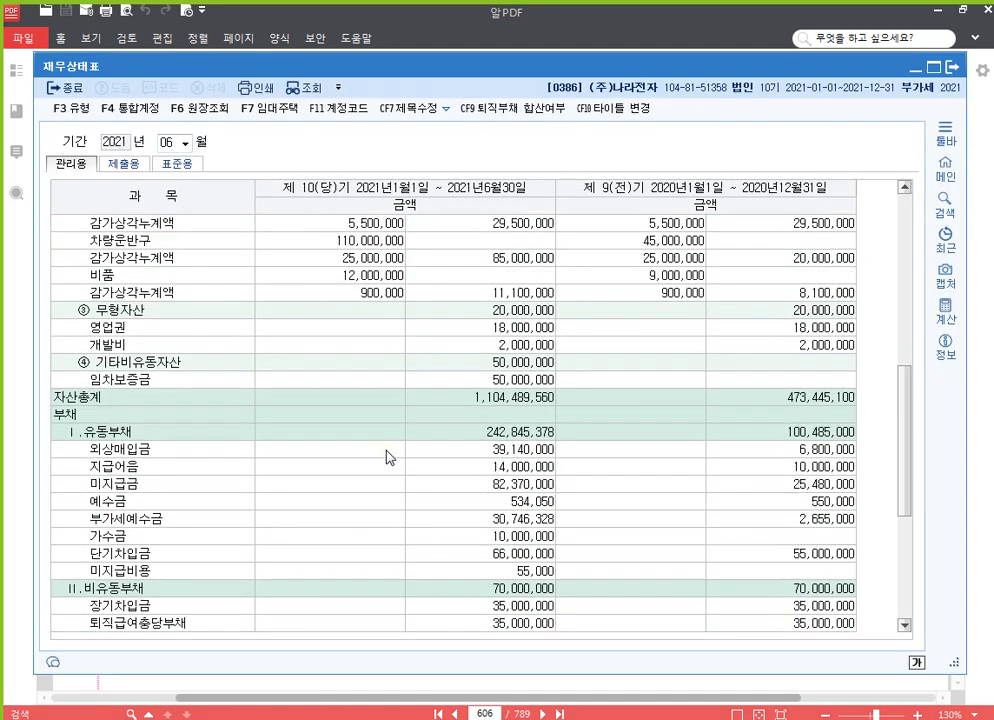
scroll(388, 457, "up", 1)
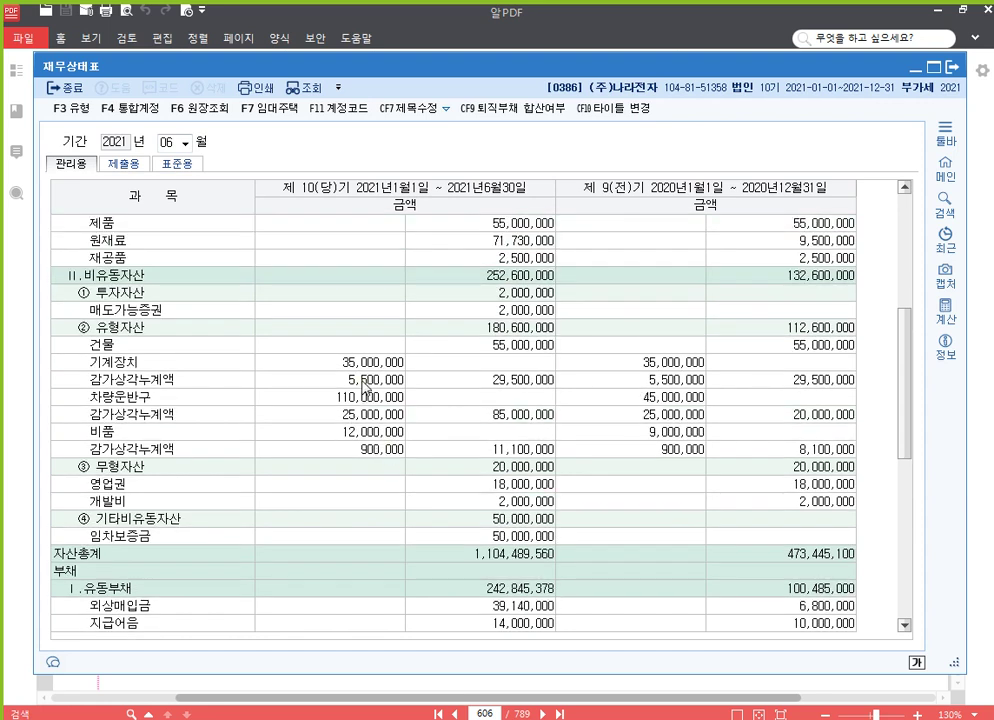
left_click(372, 399)
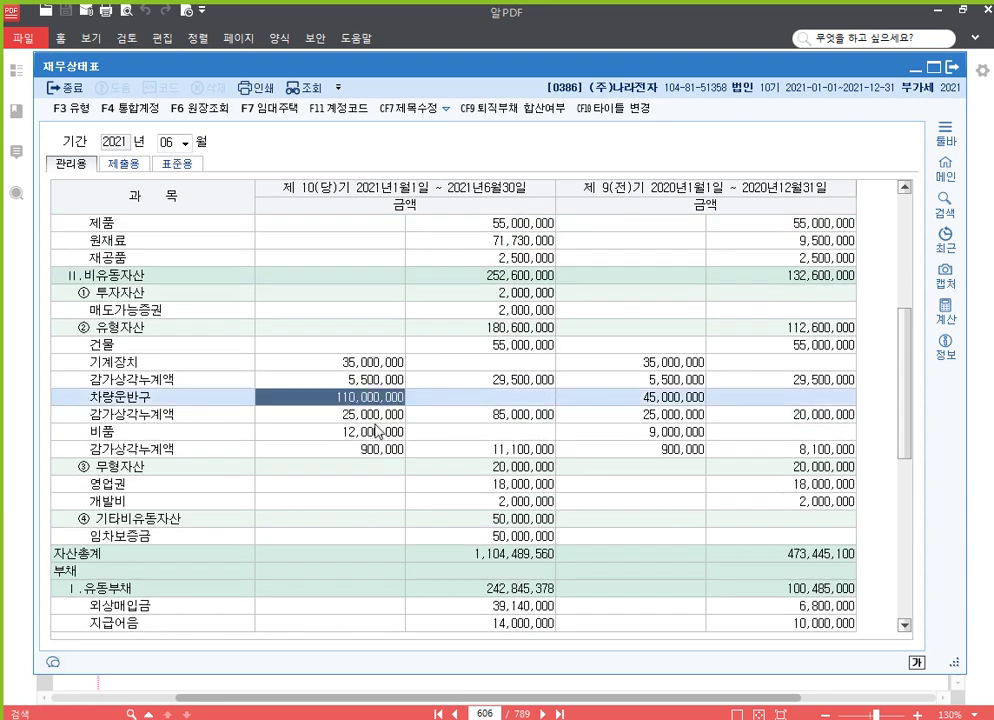
left_click(380, 419)
left_click(518, 417)
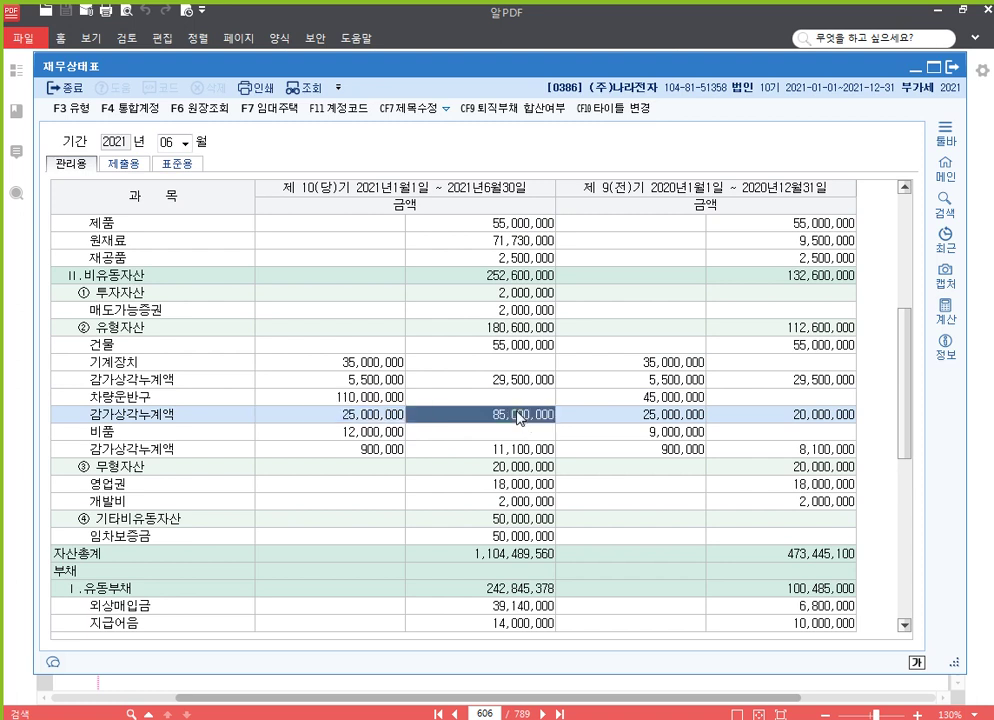
scroll(601, 515, "down", 1)
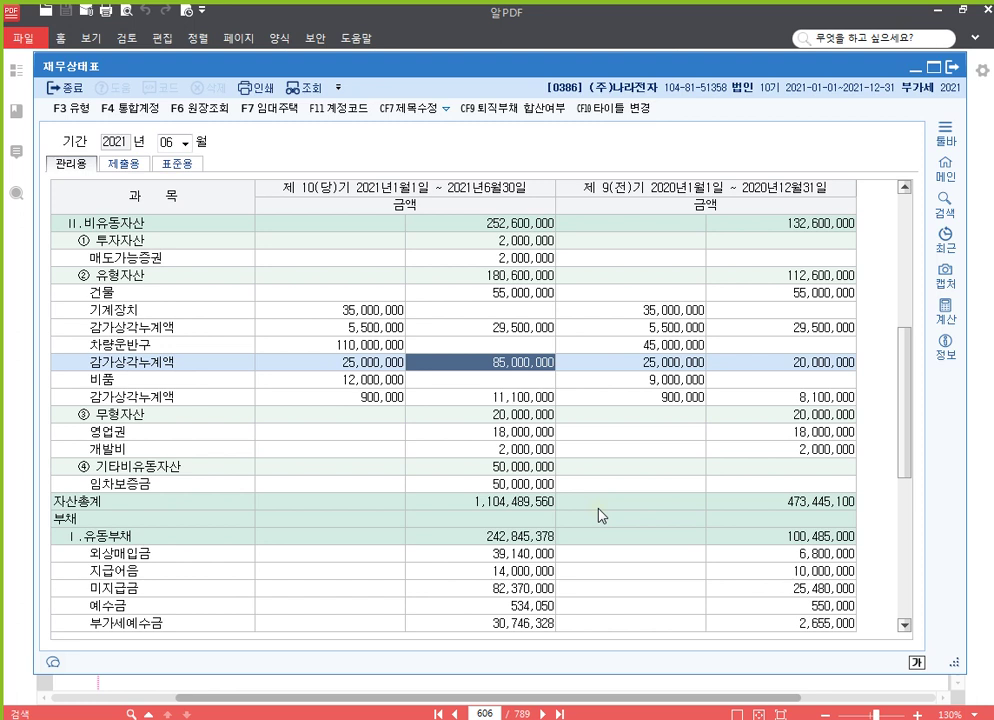
Close the 재무상태표 and go back to the 문제6 questions on page 597 of the textbook PDF.
left_click(950, 67)
left_click_drag(563, 504, 574, 501)
left_click_drag(561, 443, 547, 446)
scroll(547, 446, "up", 15)
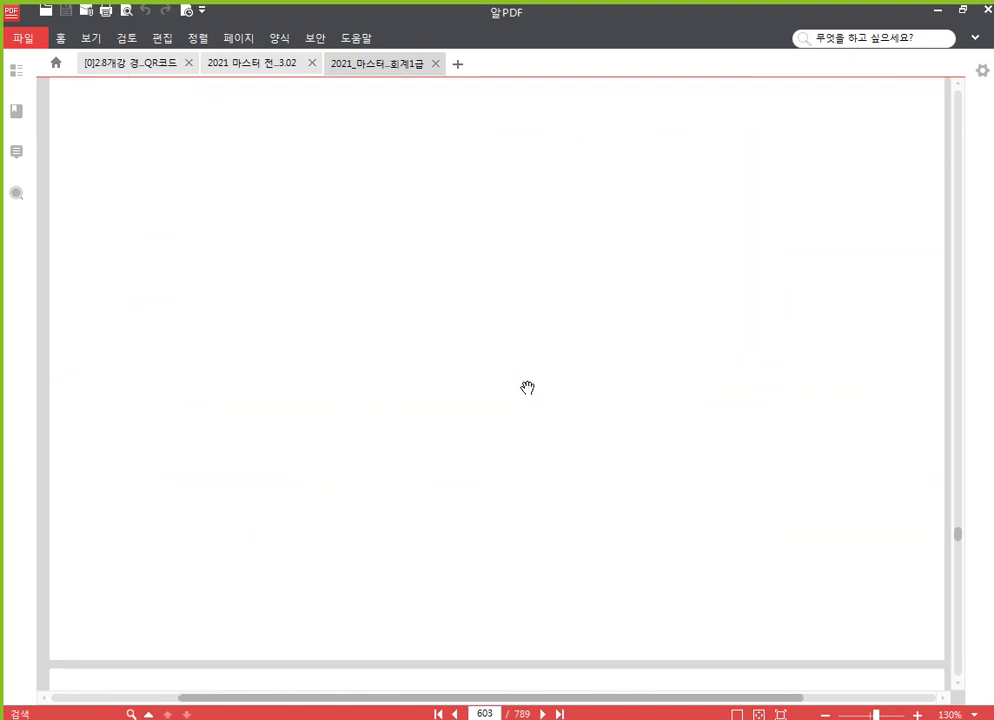
scroll(535, 362, "up", 15)
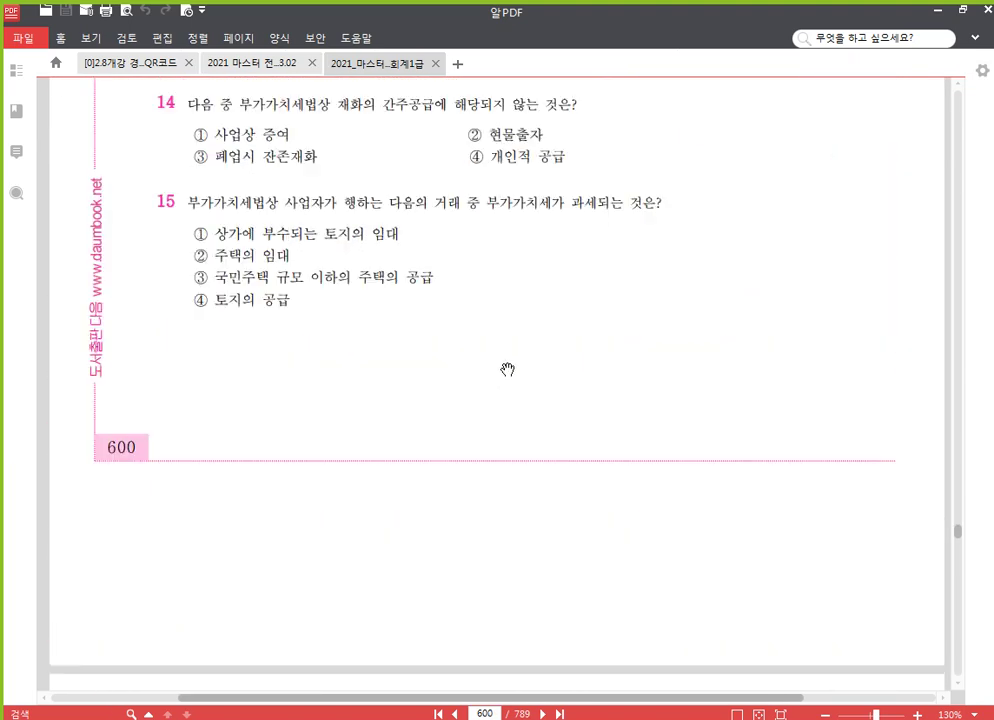
scroll(512, 375, "up", 15)
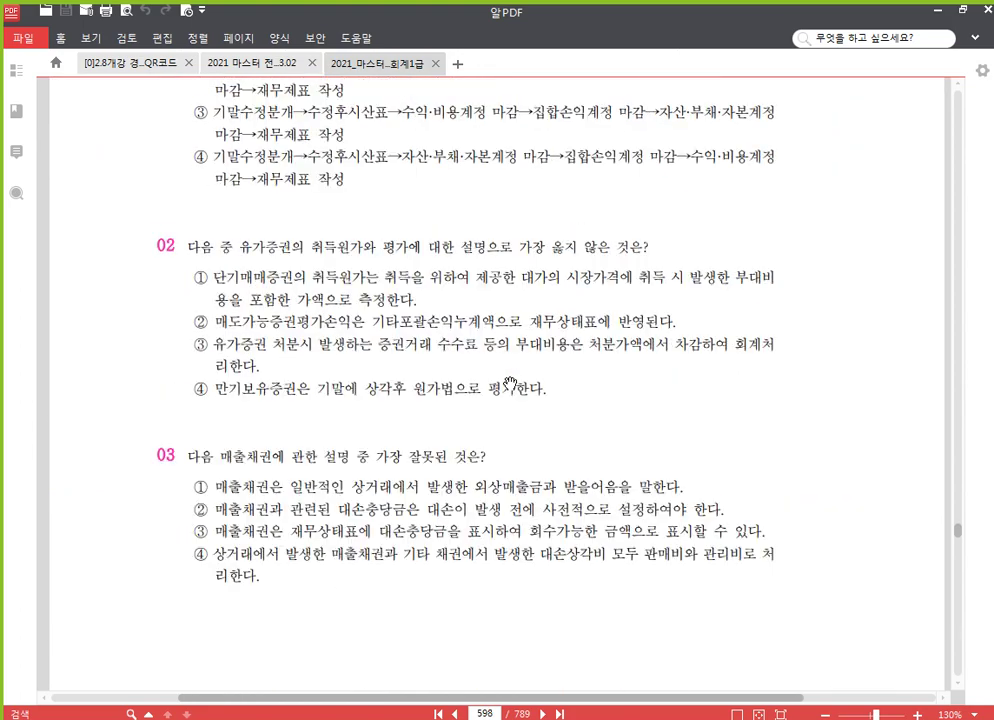
scroll(512, 388, "up", 5)
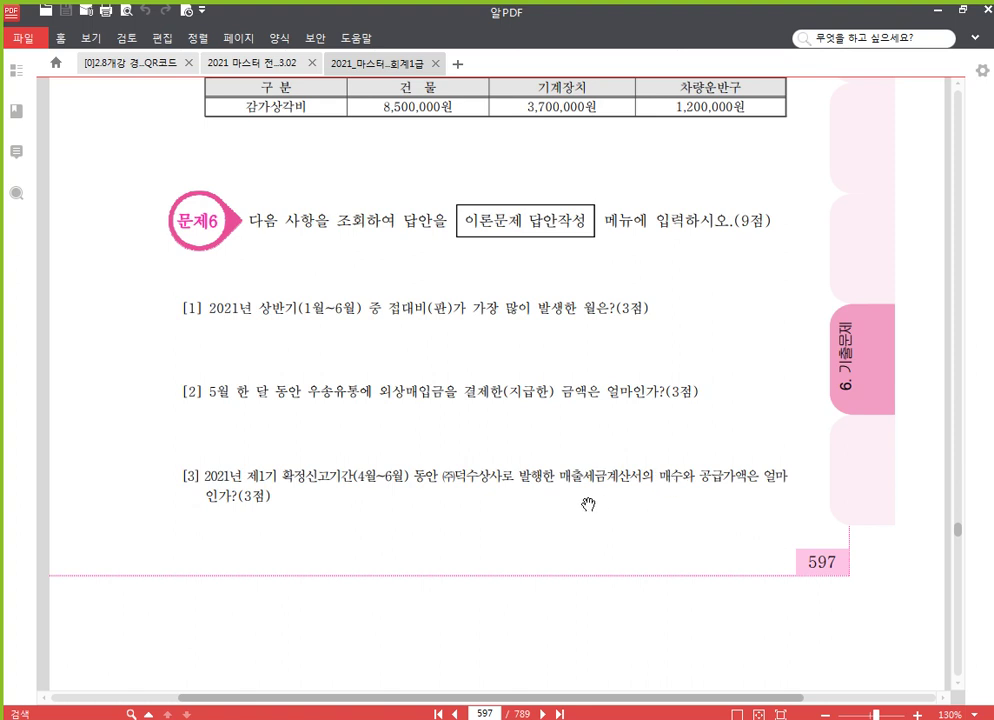
left_click_drag(470, 543, 468, 497)
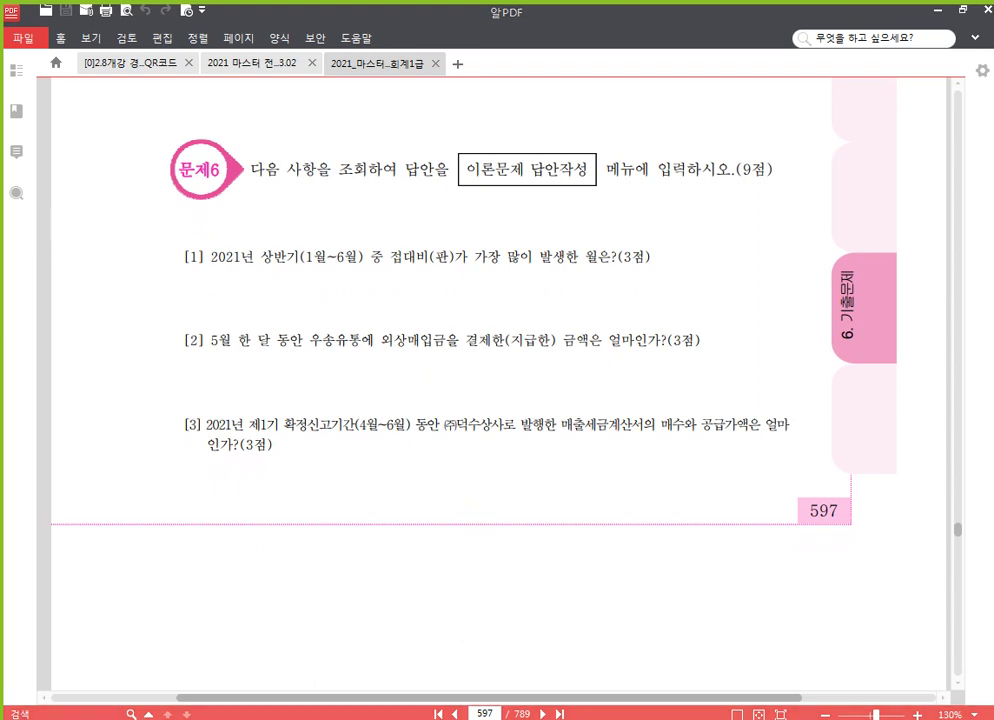
Change the KcLep company to 0385 (주)청주물산 and return to the 문제6 questions in the PDF.
left_click(520, 719)
left_click(923, 163)
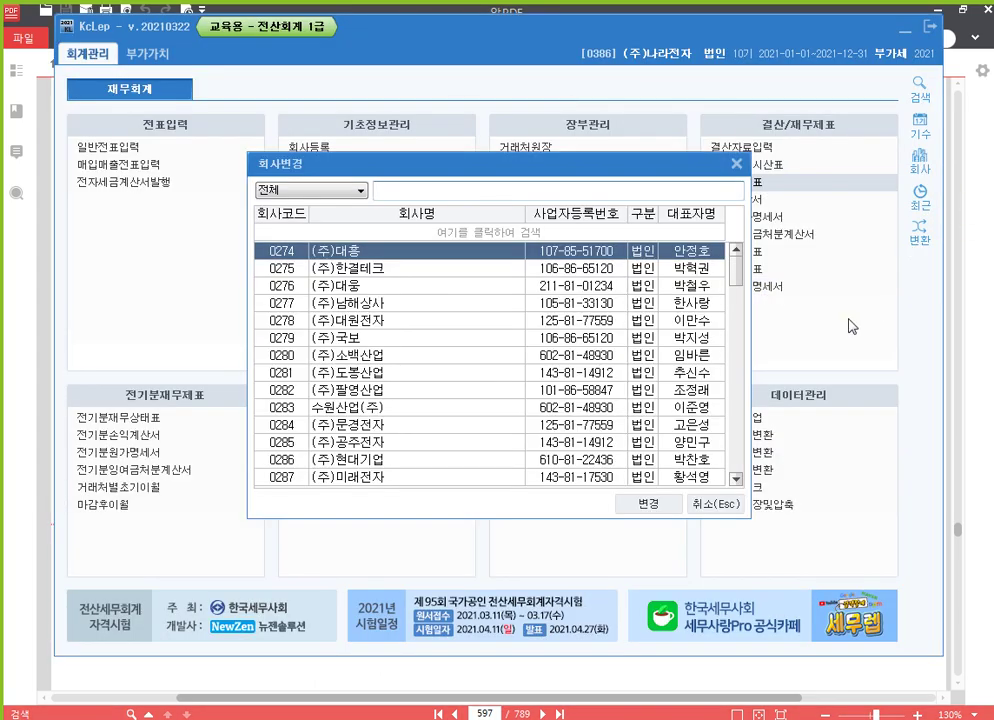
type("385")
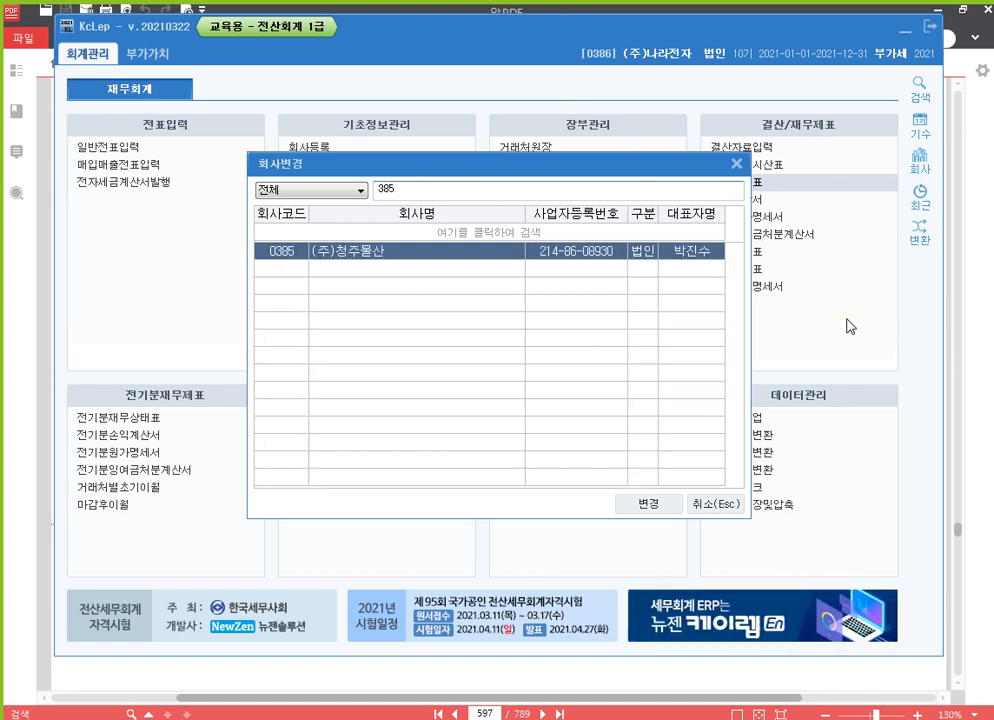
key("Return")
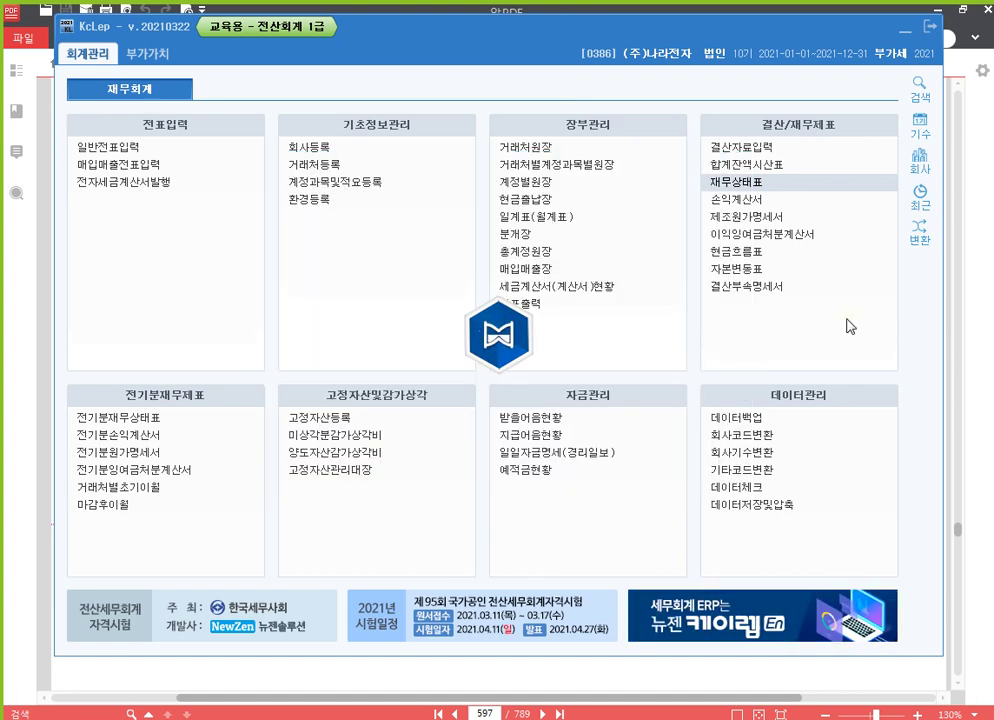
left_click(988, 370)
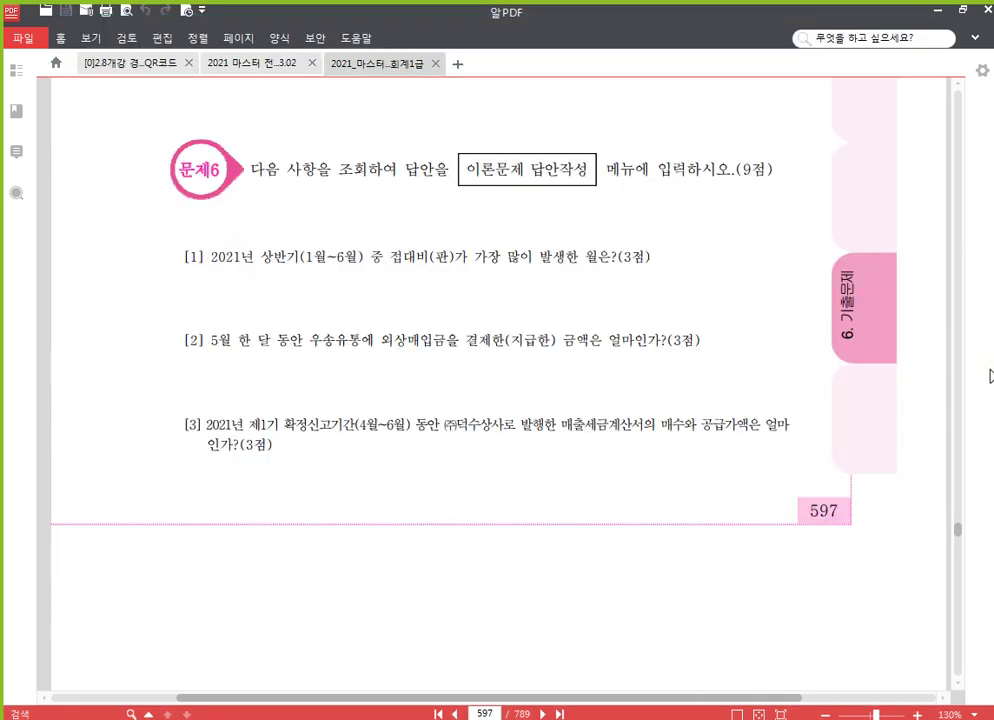
left_click_drag(426, 513, 413, 434)
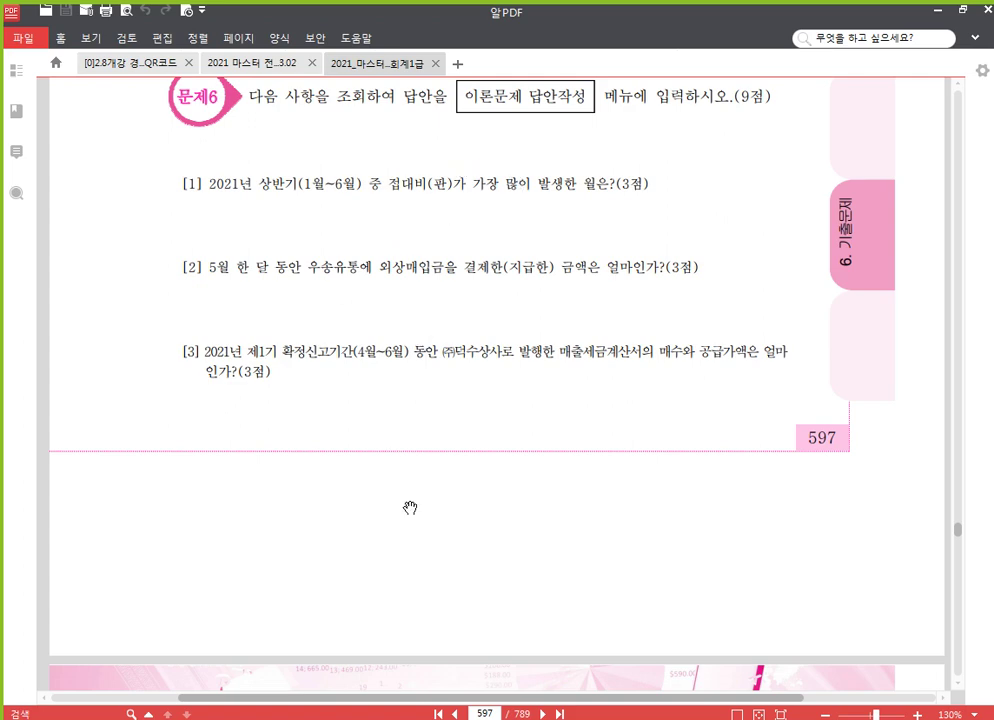
Open the 총계정원장 in KcLep and set its period to 2021-01-01 through 2021-06-30.
left_click(450, 712)
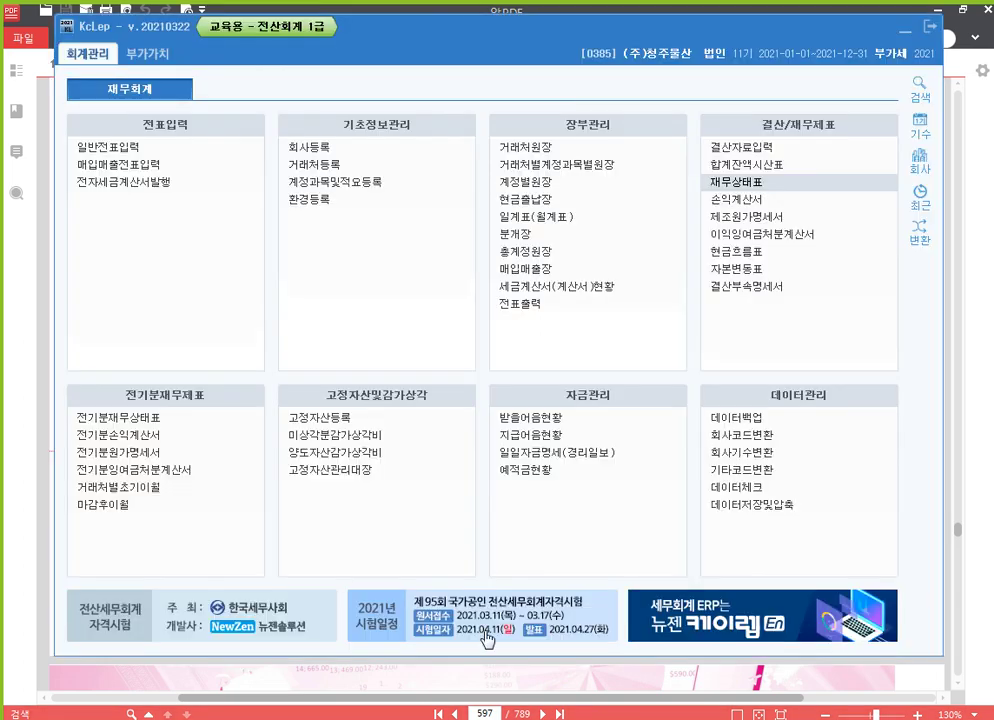
left_click(517, 255)
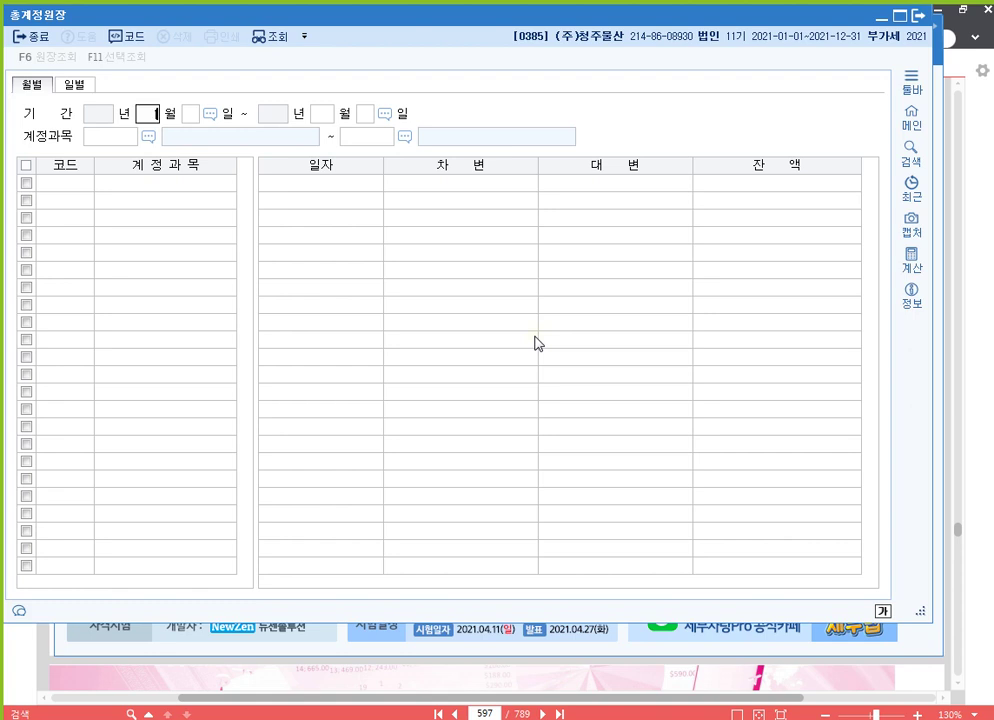
type("1")
key("Return")
type("6")
key("Return")
key("Return")
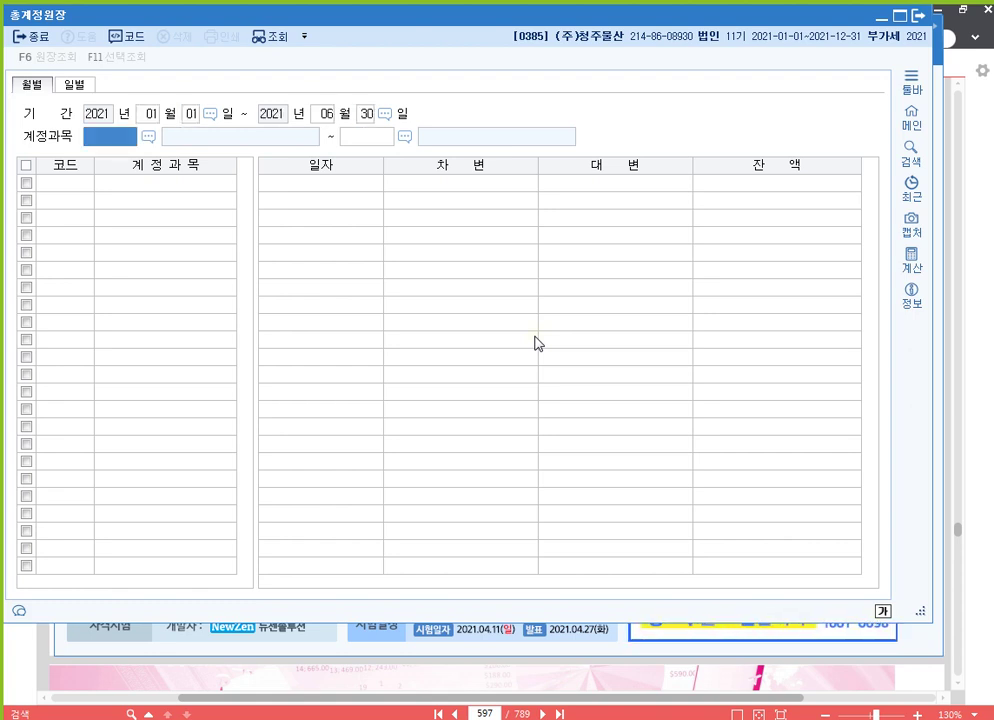
Recheck question [1] in the PDF, and query account 0813 접대비 in the 총계정원장.
left_click(978, 455)
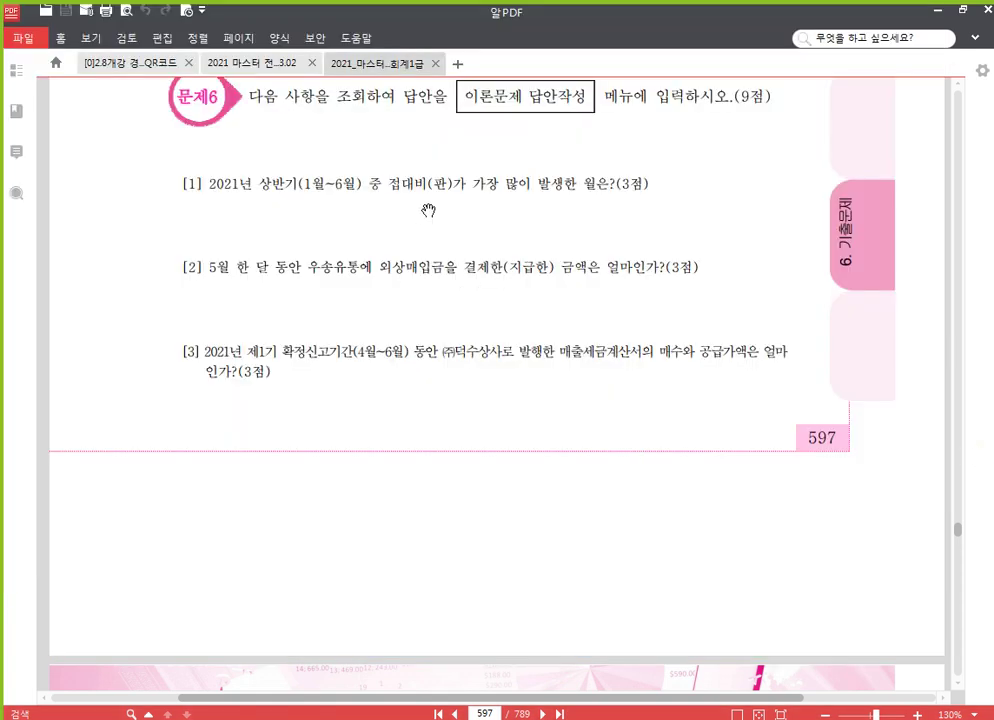
left_click(508, 718)
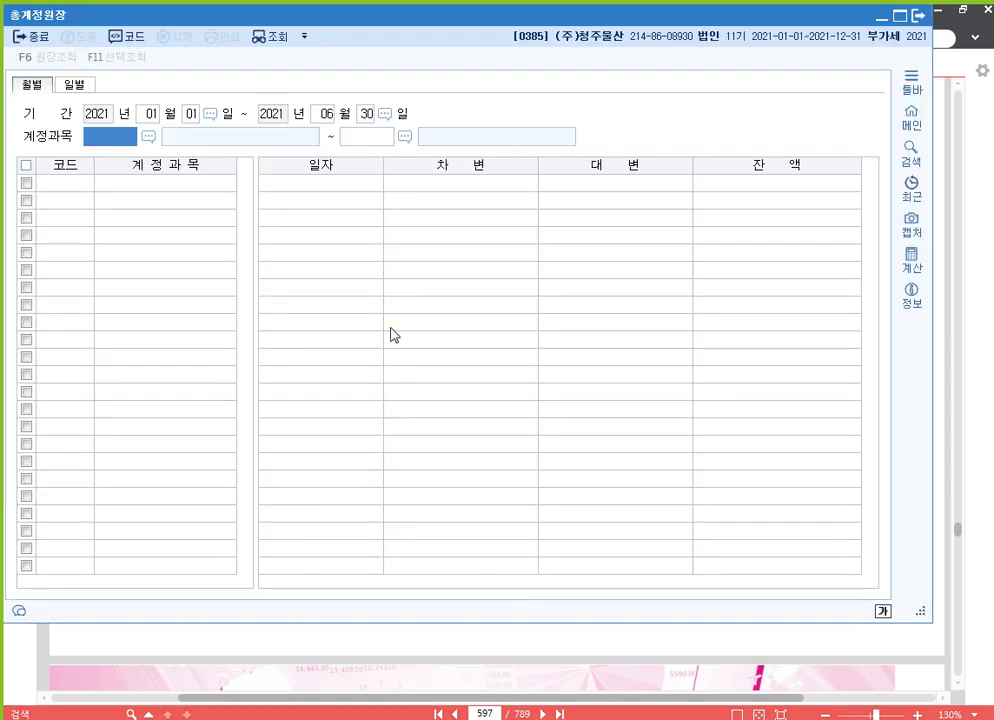
type("0813")
key("Return")
key("Return")
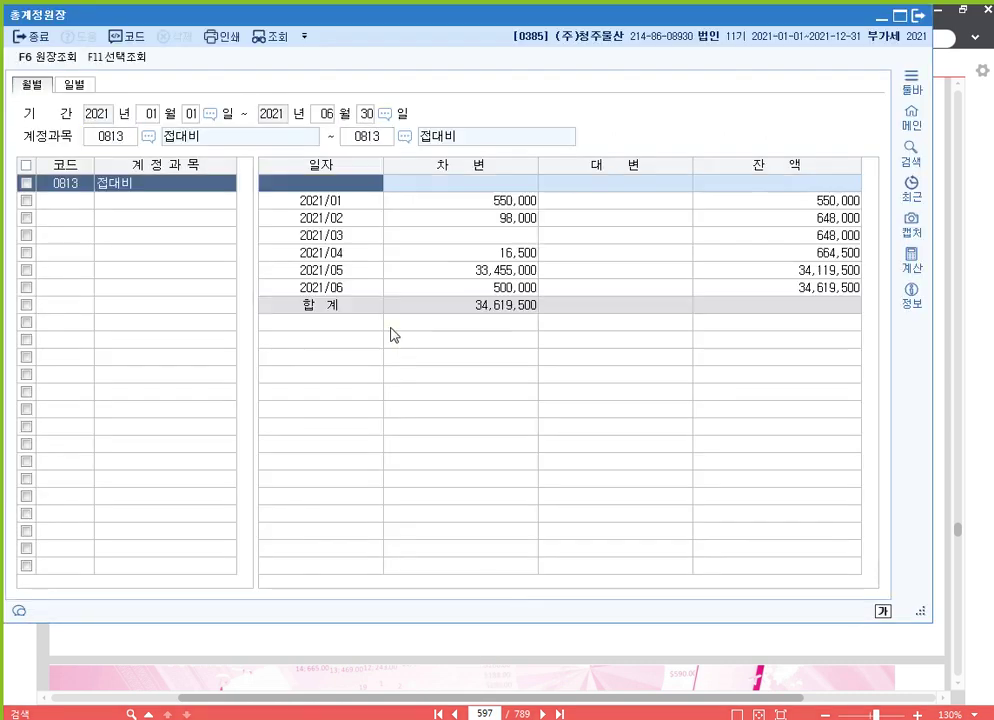
Compare the monthly 접대비 debits against question [1], select the month with the largest amount, and close the 총계정원장.
left_click(960, 397)
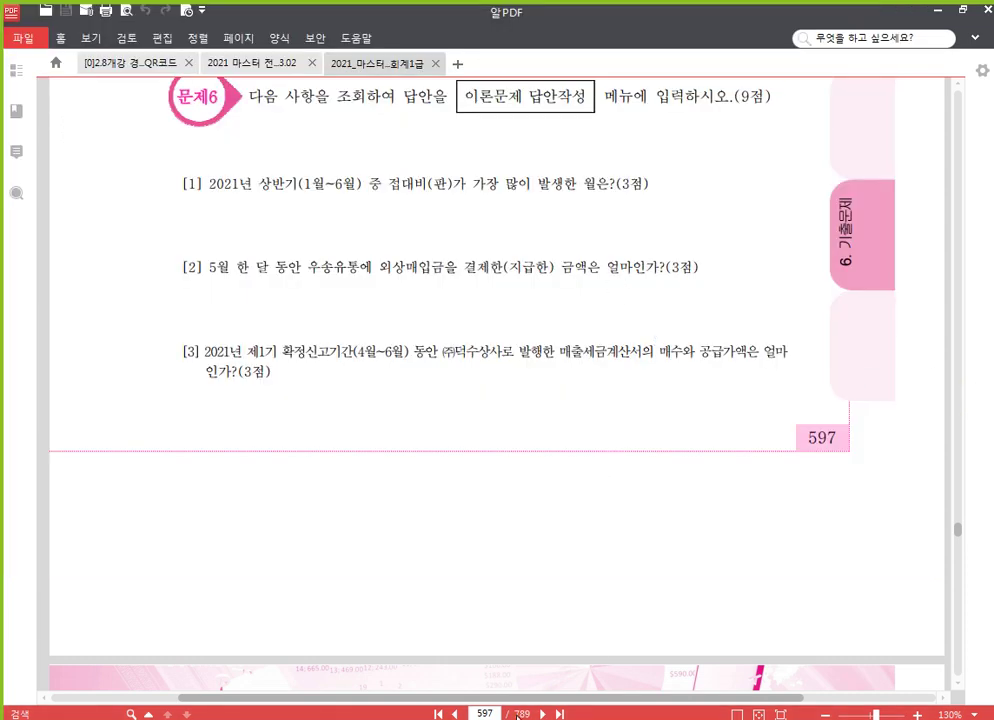
key("alt+Tab")
left_click(482, 268)
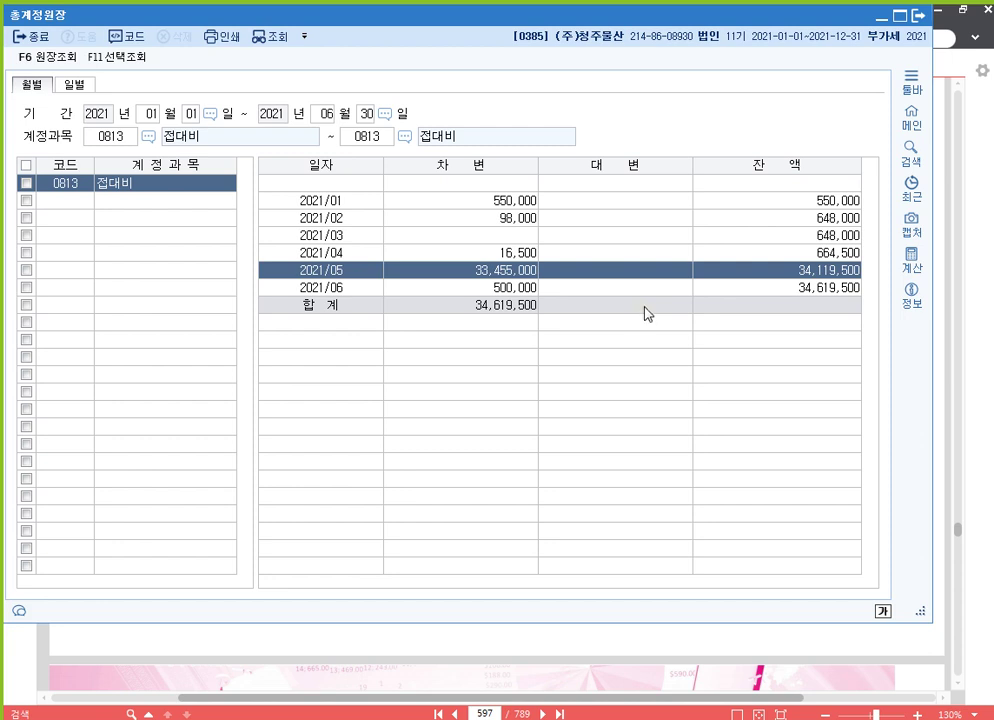
left_click(920, 16)
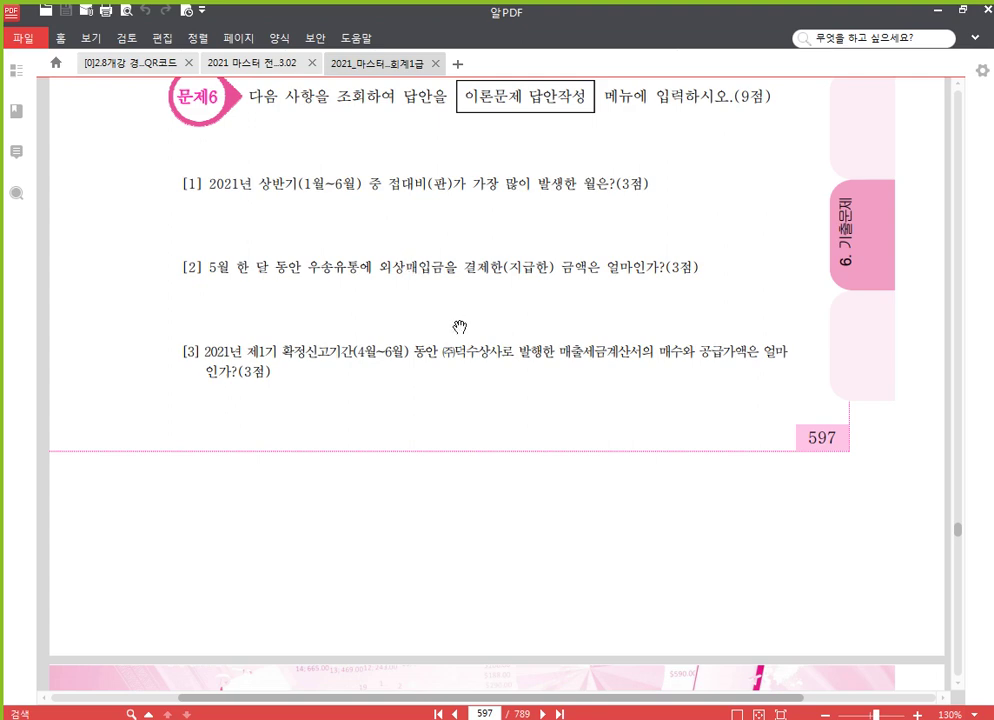
Open the 거래처원장 in KcLep and set its period to 2021-05-01 through 2021-05-31.
mouse_move(443, 719)
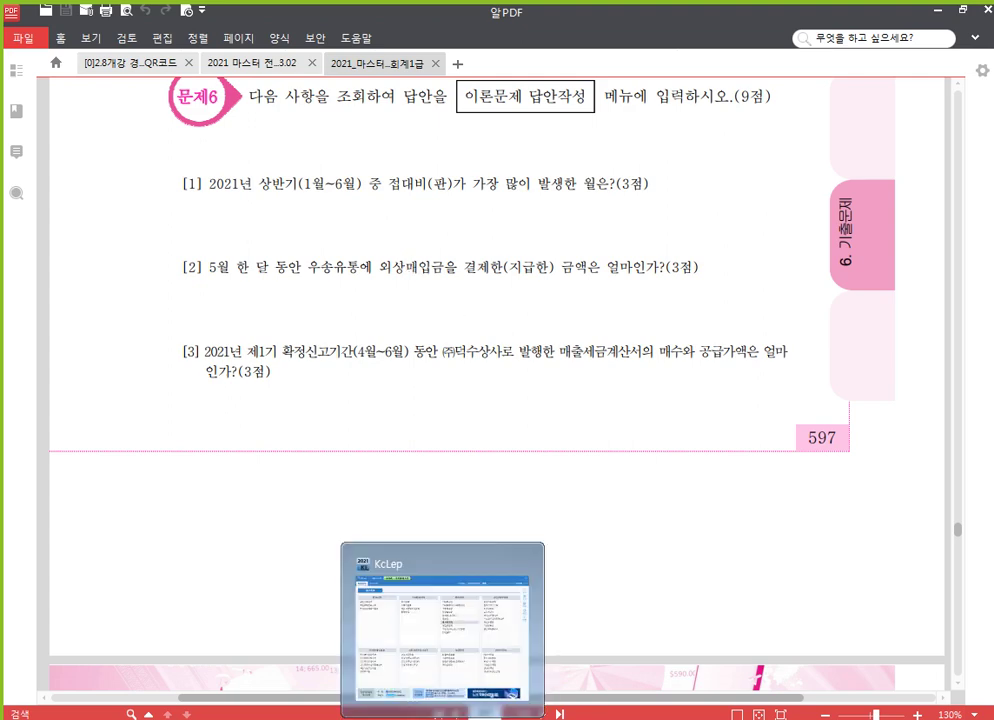
left_click(443, 615)
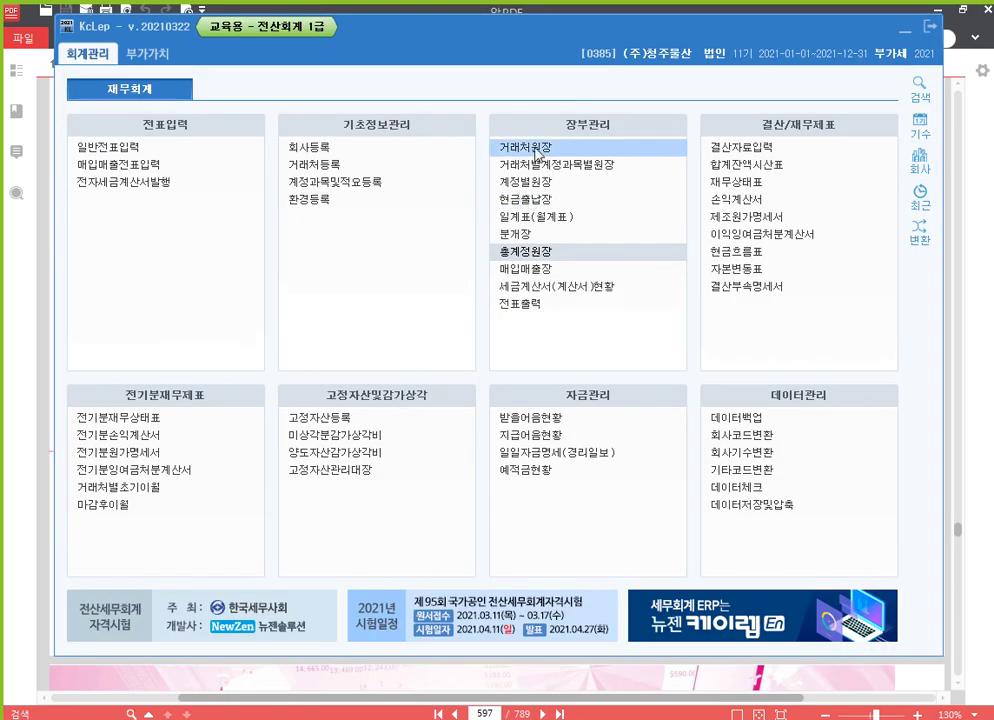
type("5")
key("Return")
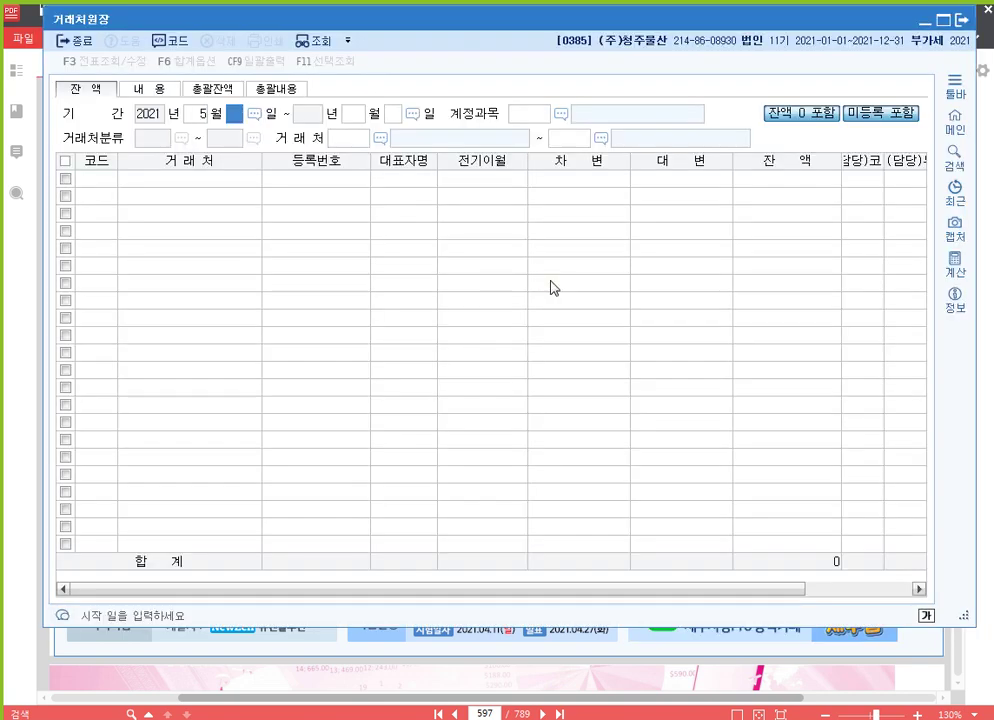
type("1")
key("Return")
type("5")
key("Return")
type("31")
key("Return")
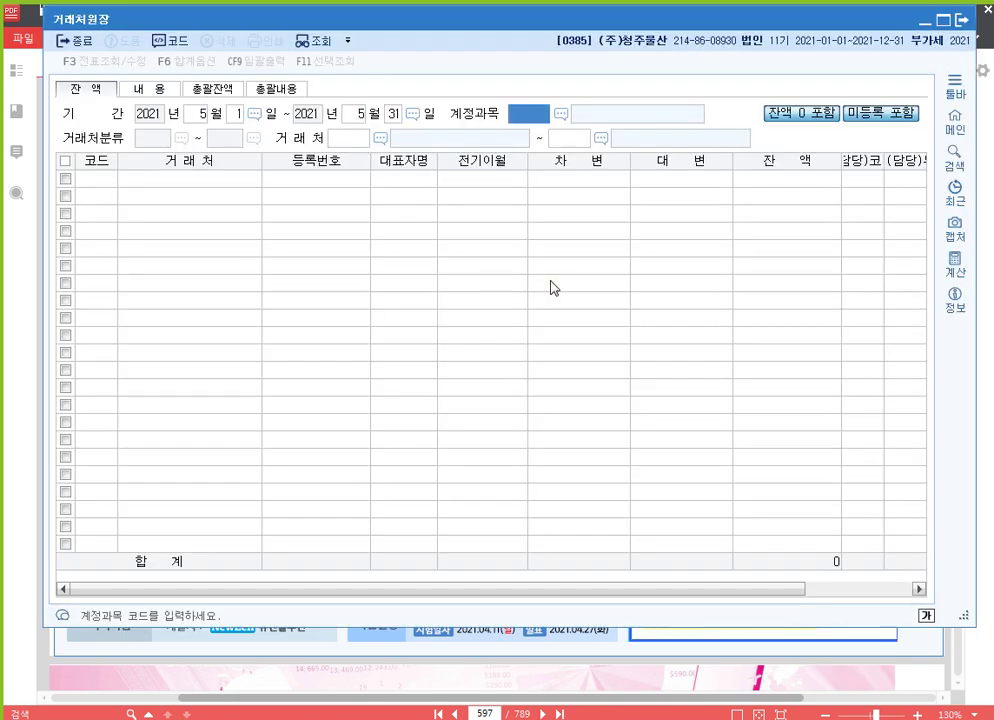
Query account 0251 외상매입금 for 거래처 02021 우송유통 only, and return to question [2] in the PDF.
type("251")
key("Return")
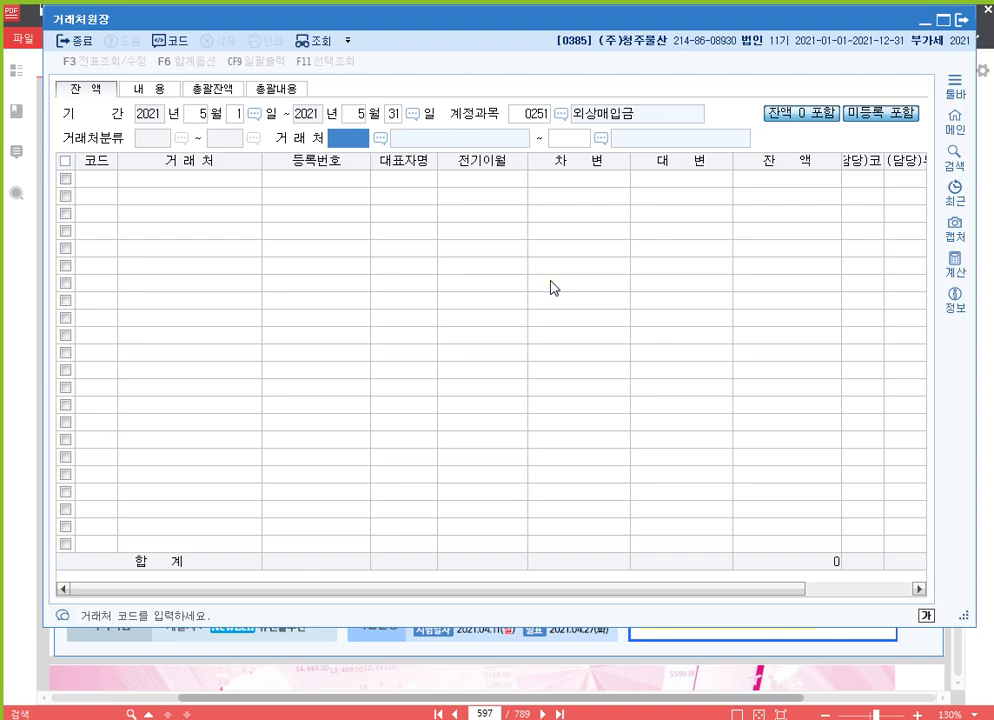
key("F2")
type("우송")
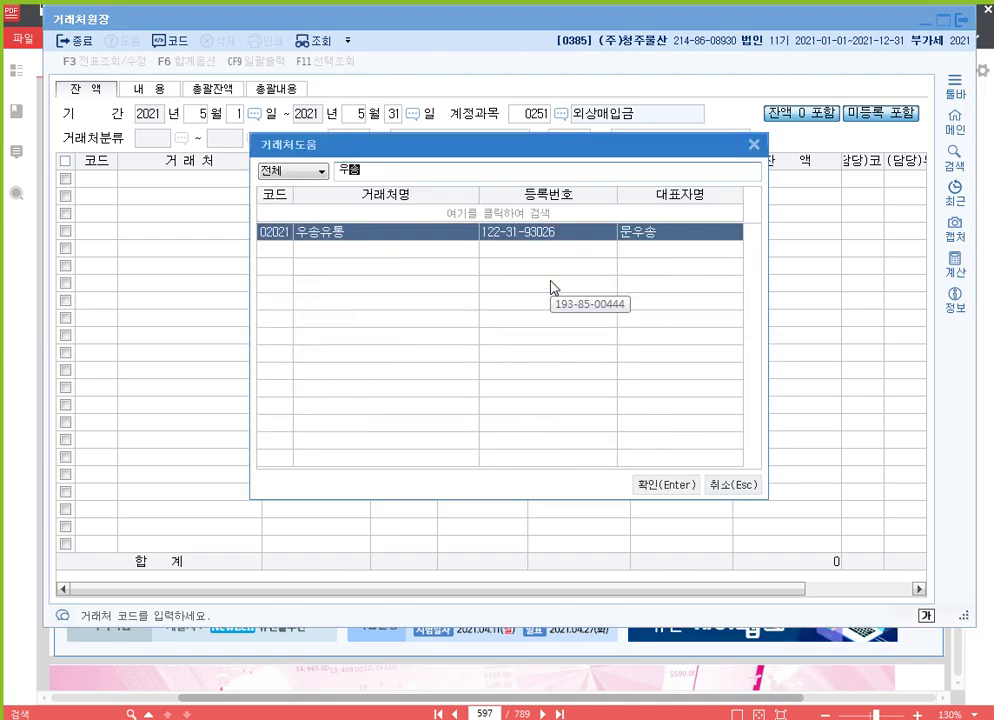
key("Return")
type("202")
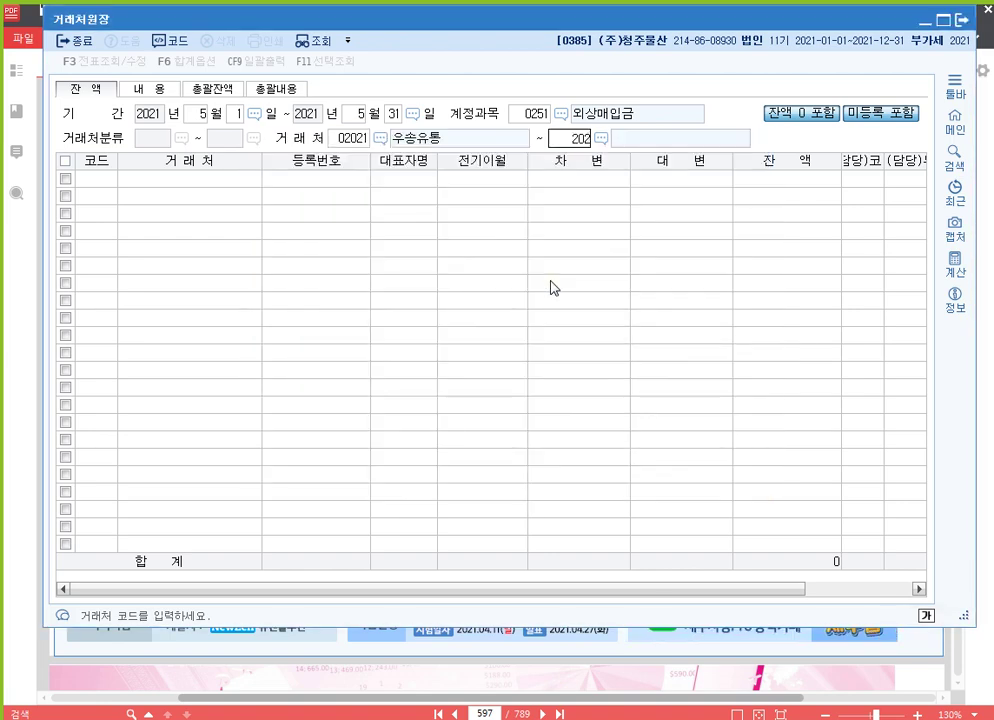
type("1")
key("Return")
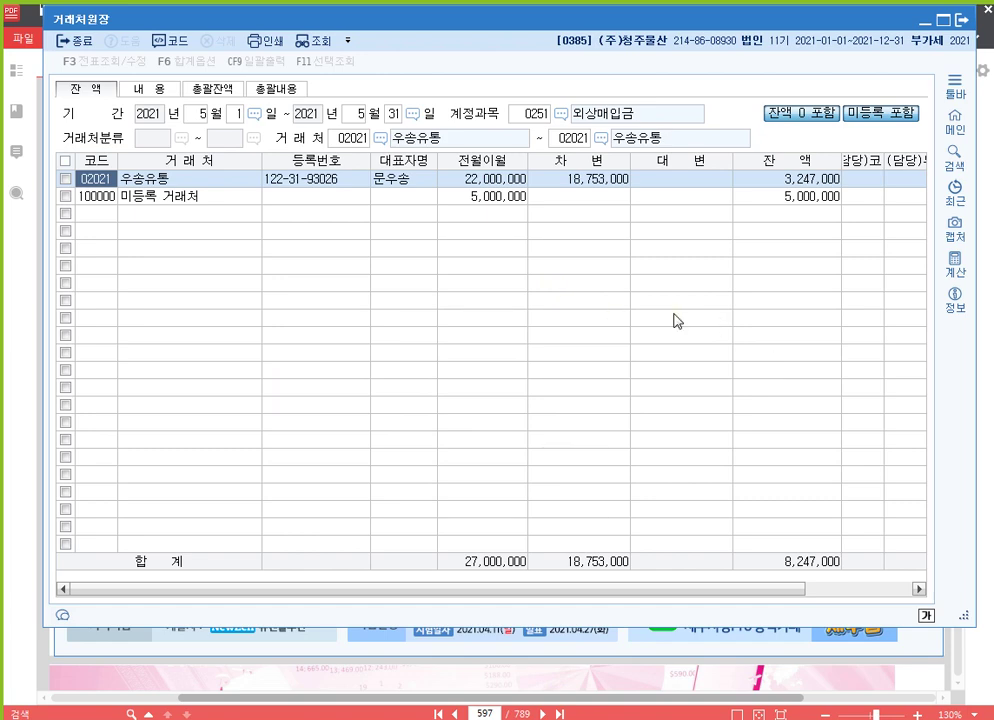
left_click(989, 313)
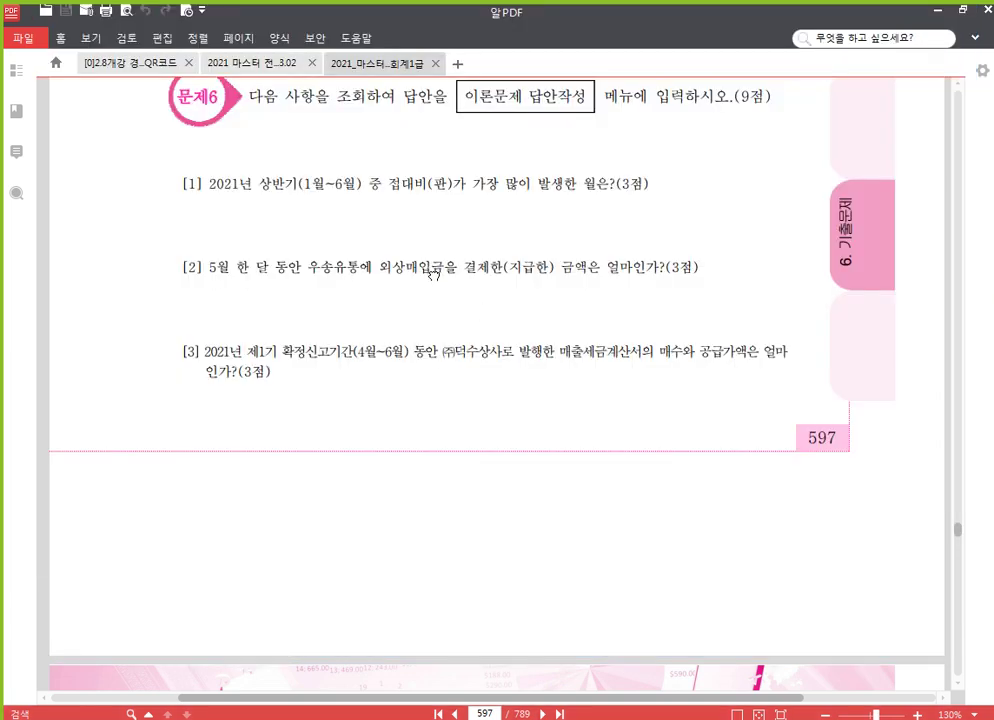
Select 우송유통's May 차변 amount in the 거래처원장, close the ledger, and read question [3] in the PDF.
key("alt+Tab")
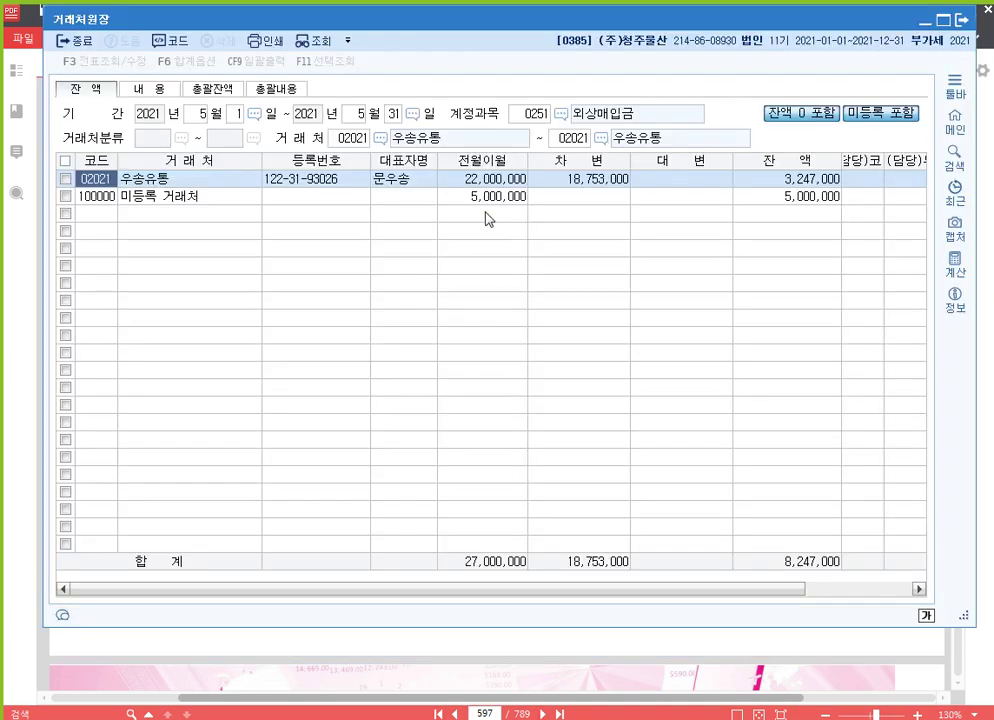
left_click(560, 180)
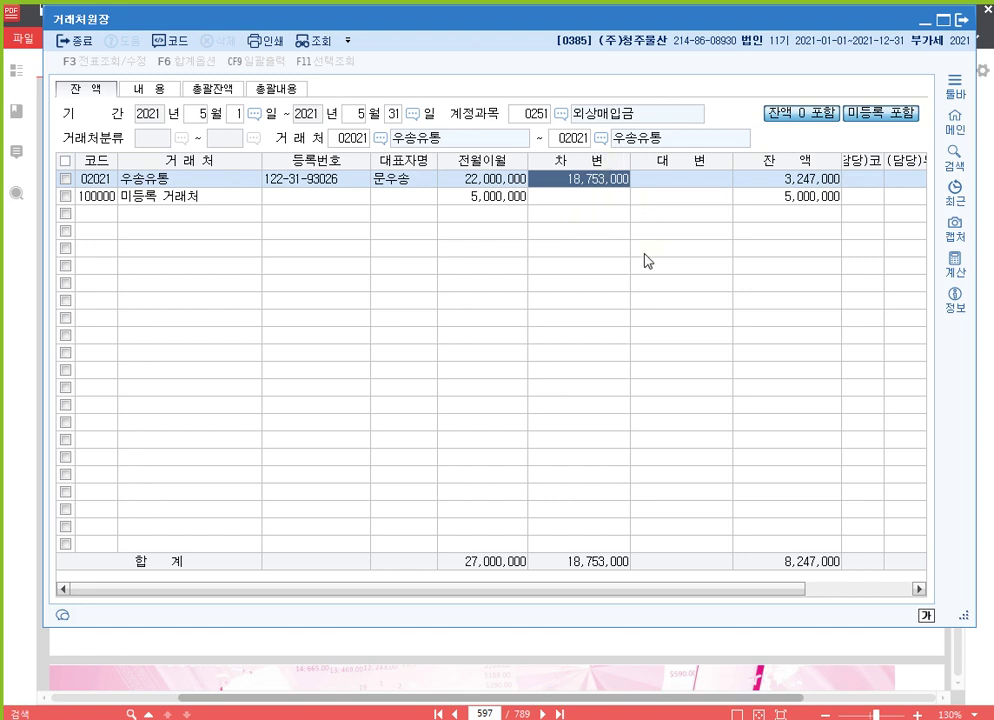
left_click(963, 20)
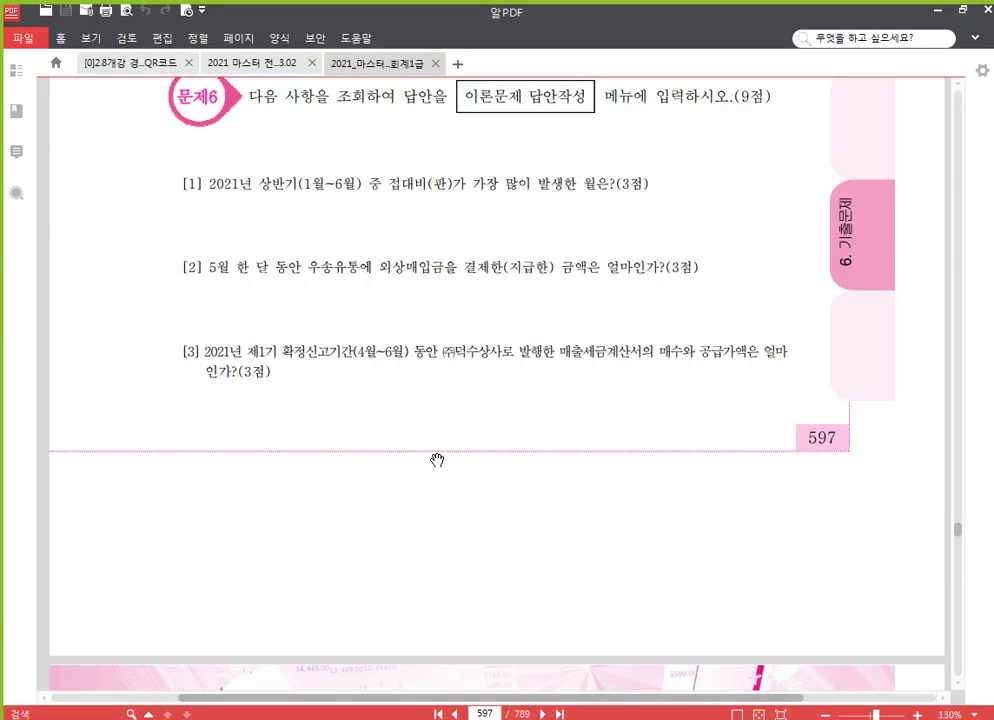
left_click_drag(437, 461, 437, 333)
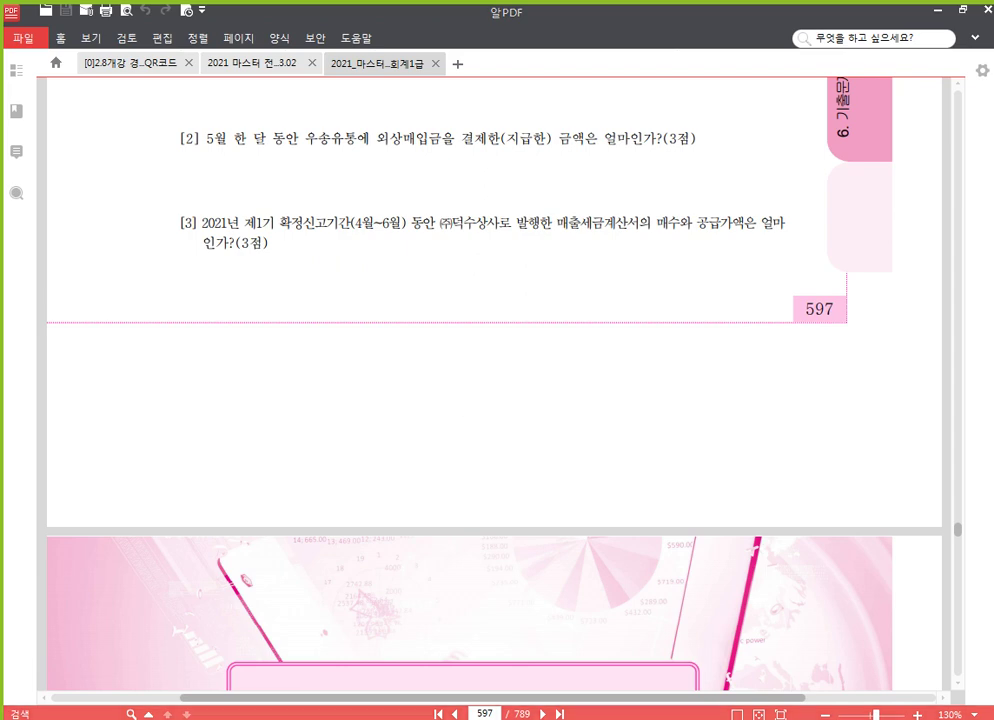
Open the 세금계산서합계표 in KcLep and query the 매출 invoices for 2021-04 through 2021-06.
key("alt+Tab")
left_click(153, 58)
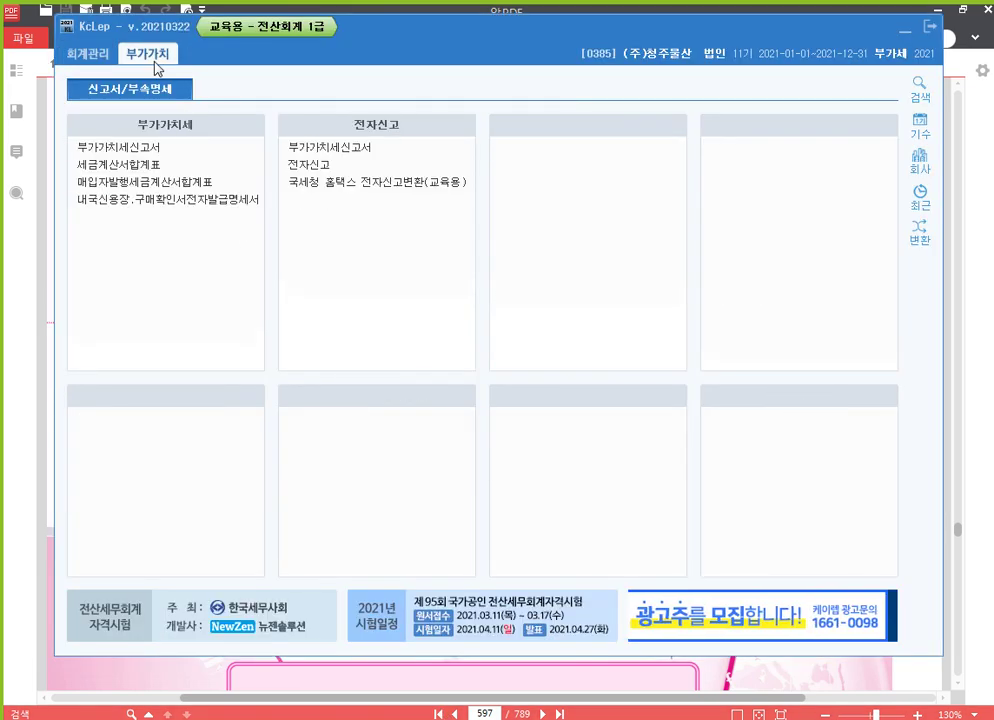
left_click(150, 165)
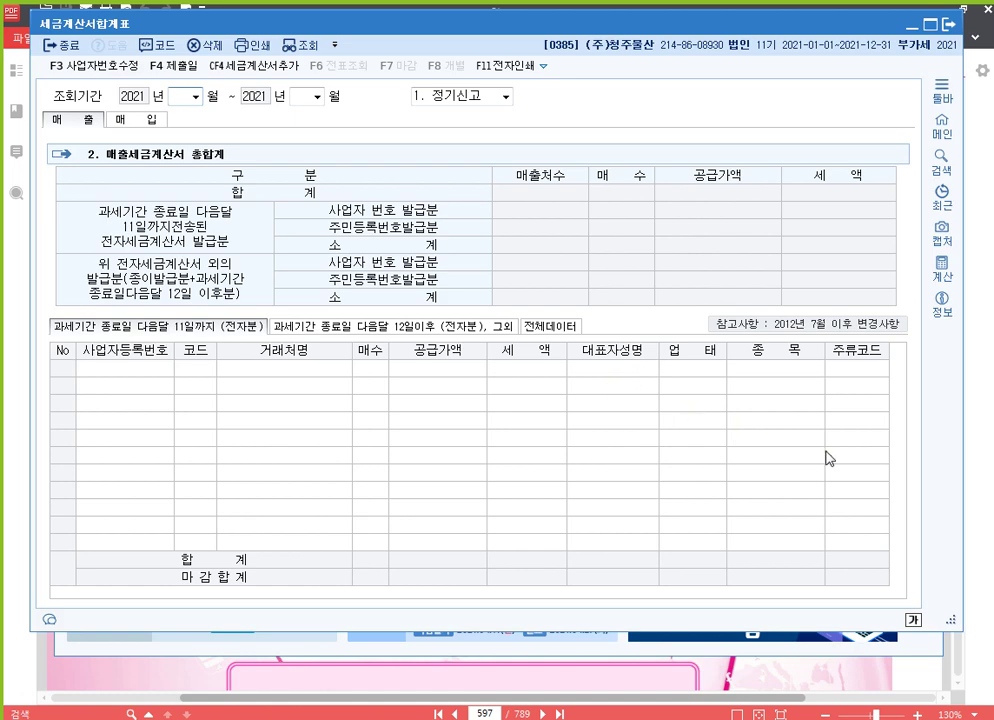
key("alt+Tab")
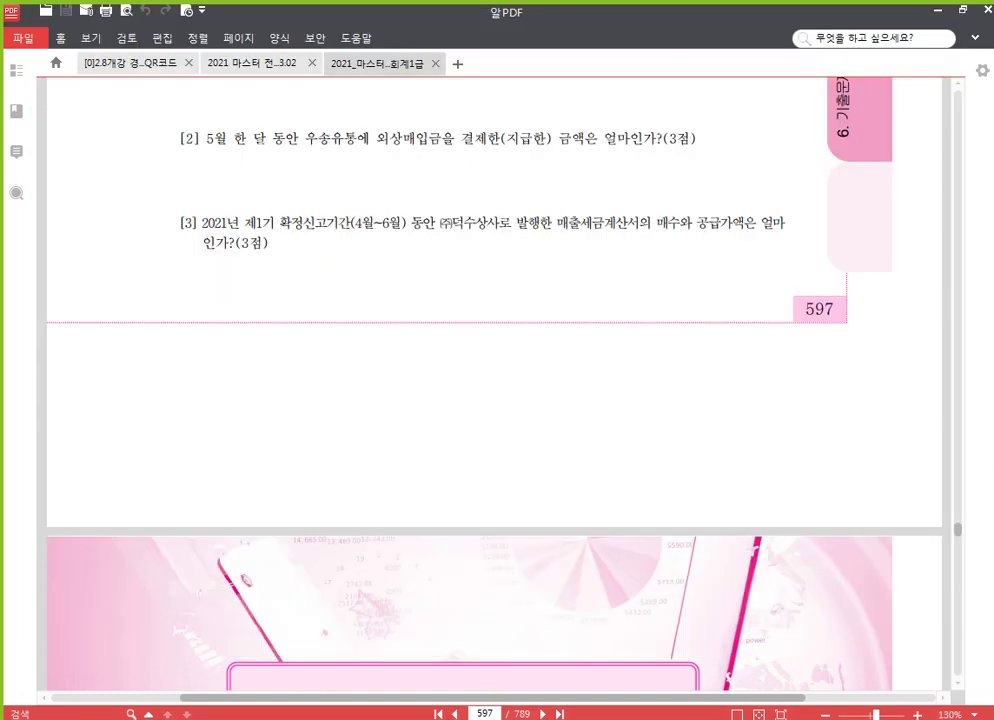
key("alt+Tab")
key("Return")
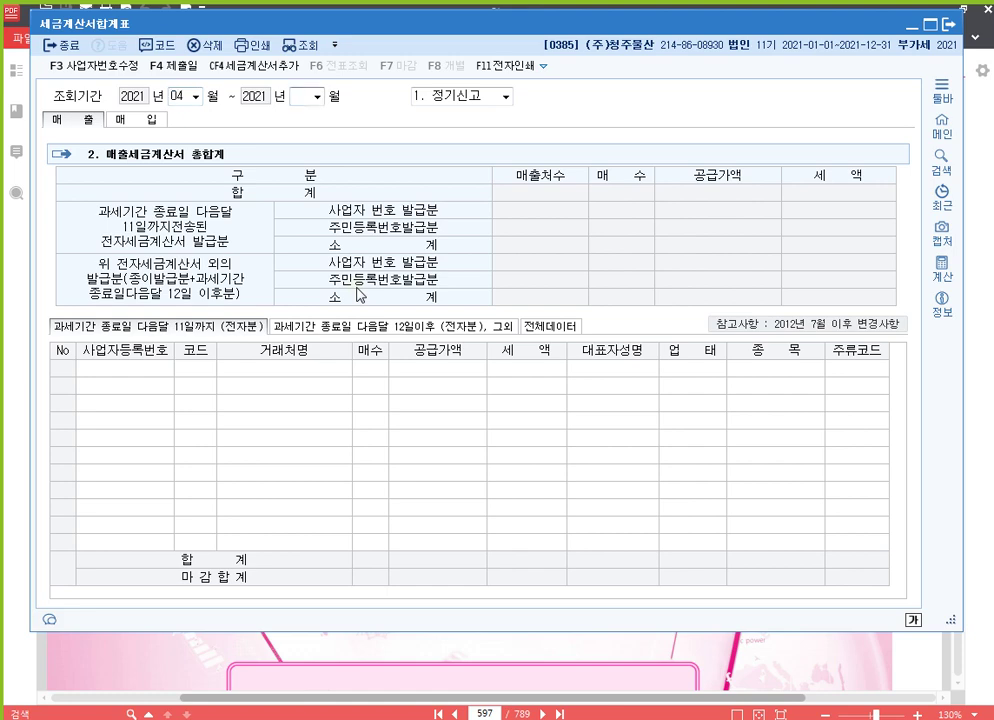
type("6")
key("Return")
key("Return")
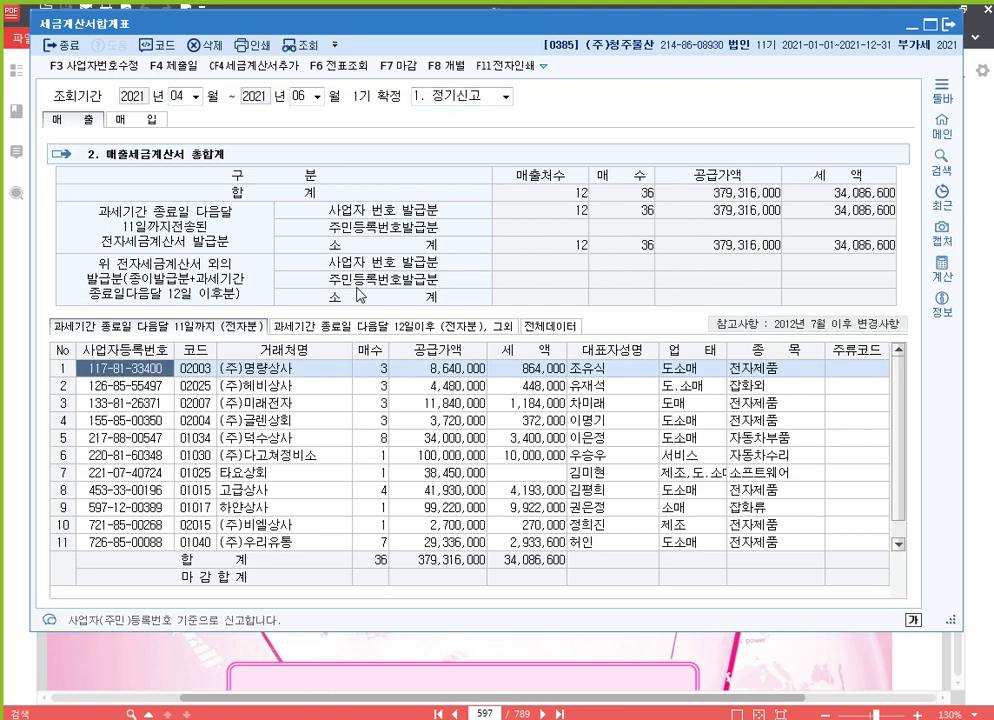
Check (주)덕수상사's 매수 and 공급가액 in the 매출 list, and close the 세금계산서합계표.
left_click(336, 442)
left_click(368, 438)
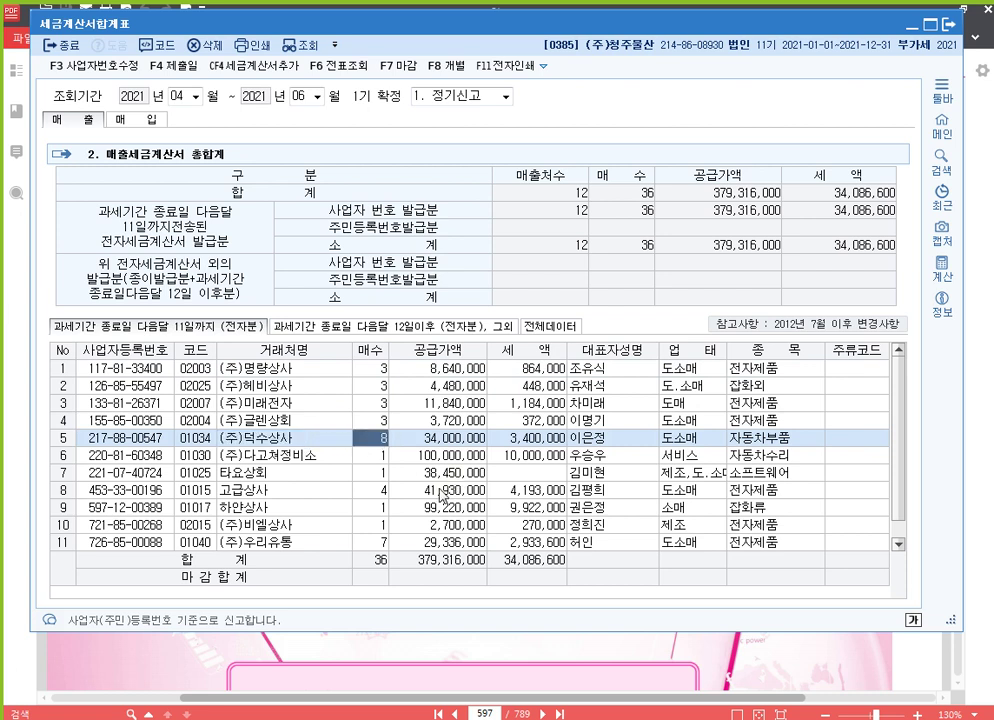
left_click(478, 444)
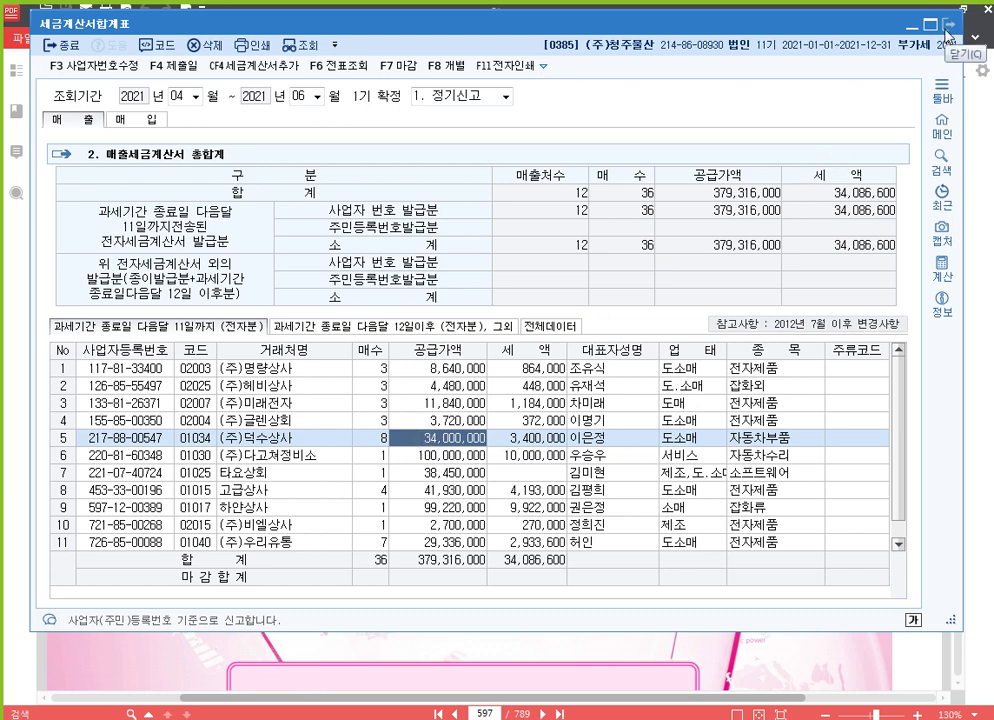
left_click(949, 27)
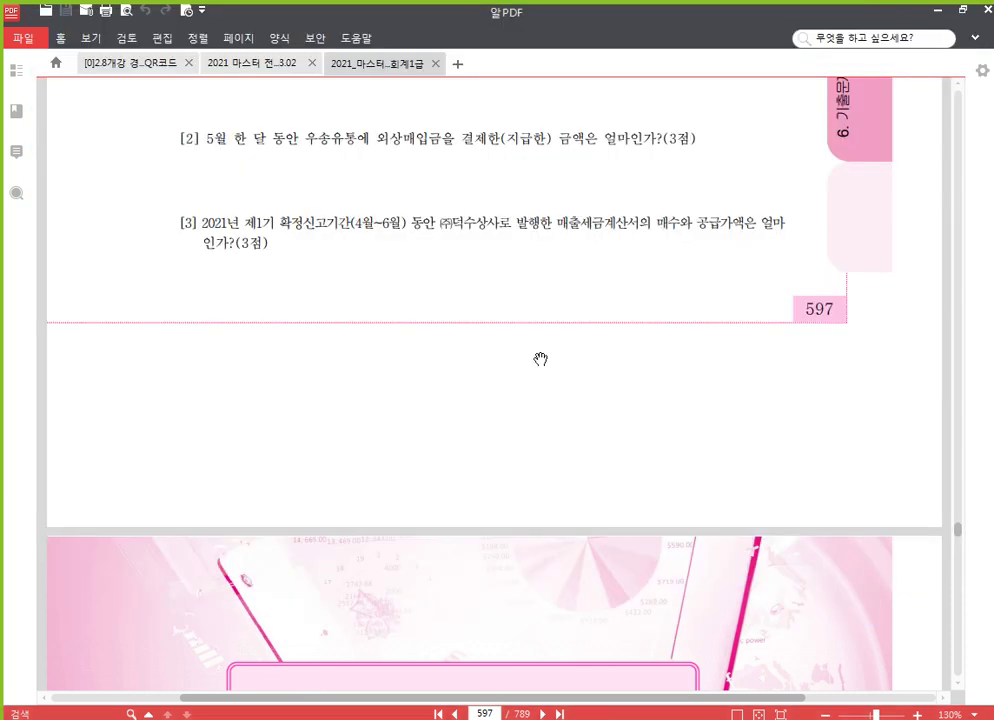
Go back through the exam in the PDF to page 594 and read the input notes and transaction questions [1] to [4].
scroll(540, 359, "up", 3)
scroll(384, 437, "down", 1)
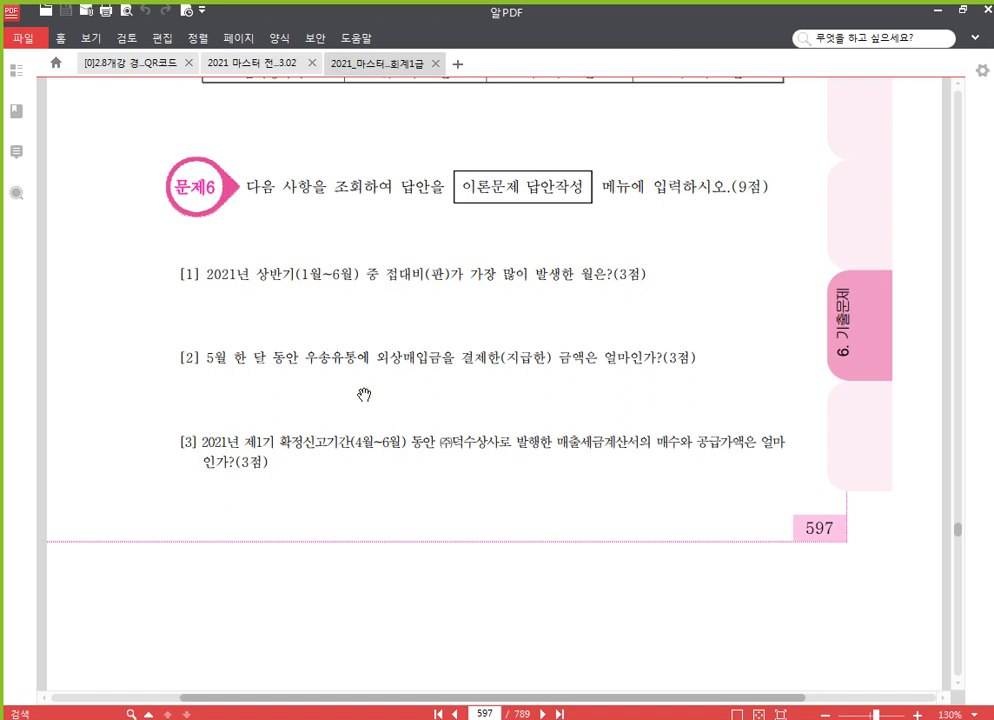
scroll(379, 410, "up", 5)
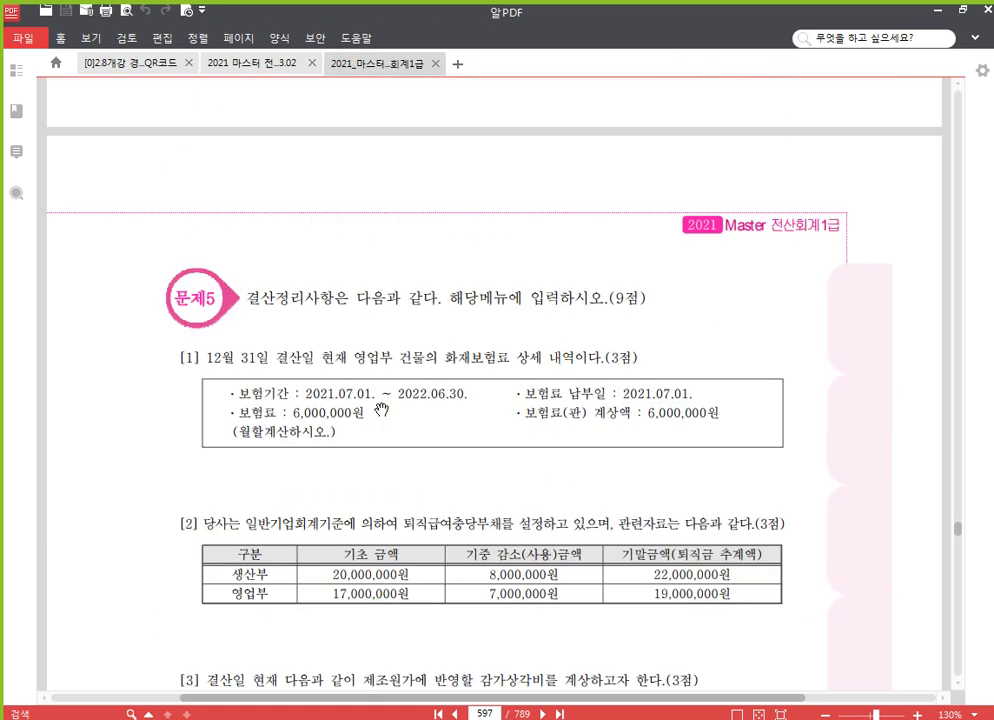
scroll(379, 410, "down", 5)
scroll(350, 368, "up", 10)
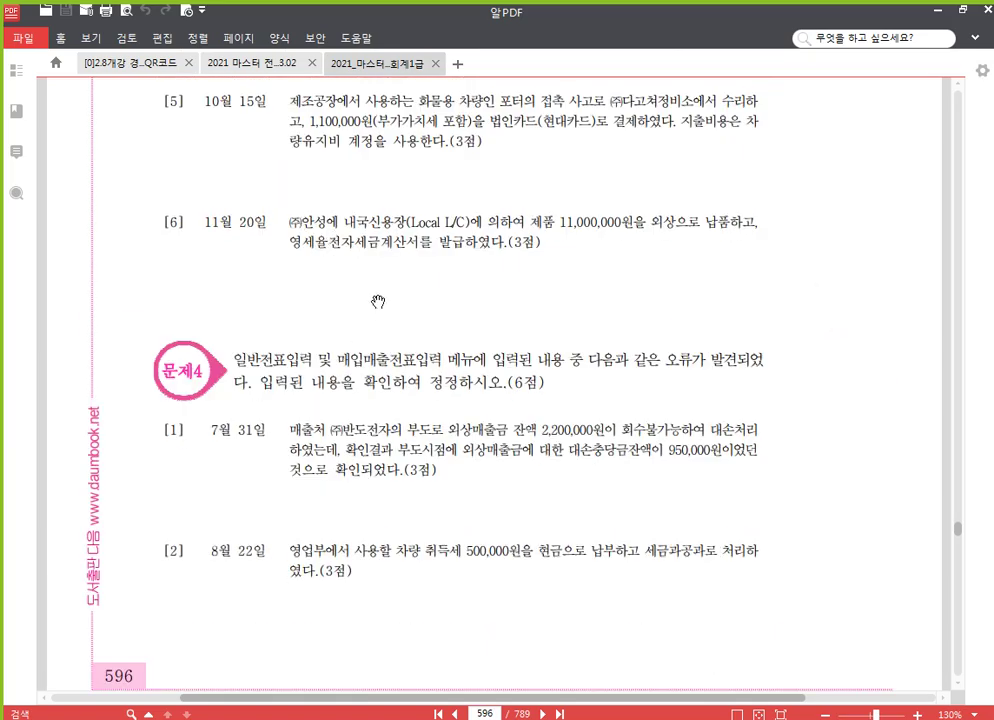
scroll(322, 295, "up", 10)
scroll(340, 425, "up", 10)
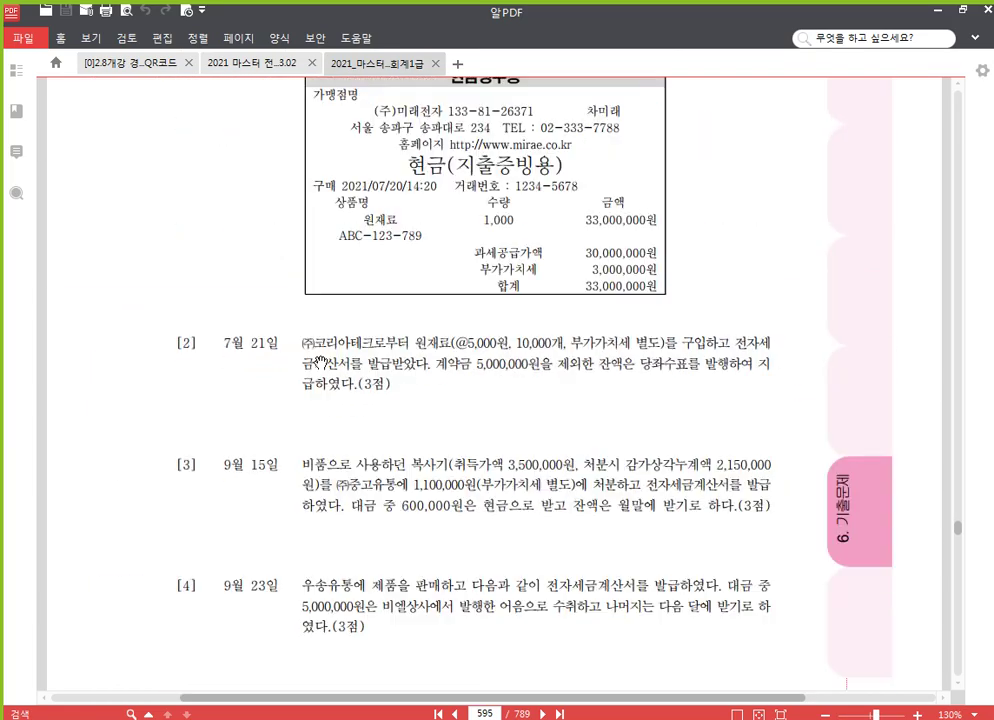
scroll(330, 360, "up", 4)
scroll(340, 400, "up", 10)
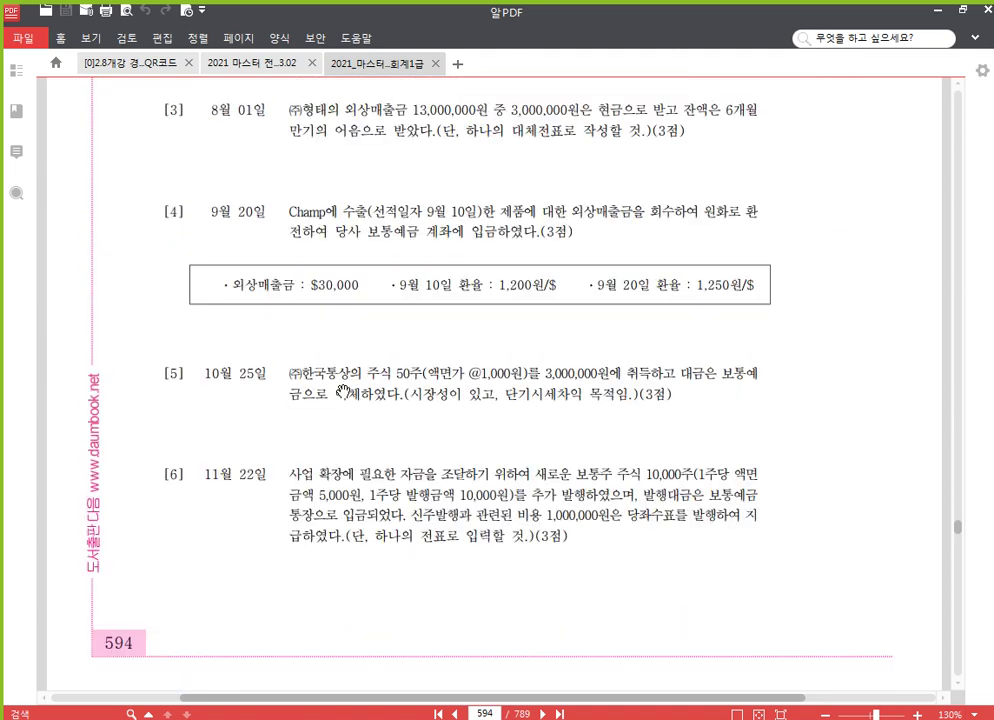
scroll(299, 380, "up", 3)
scroll(299, 380, "down", 2)
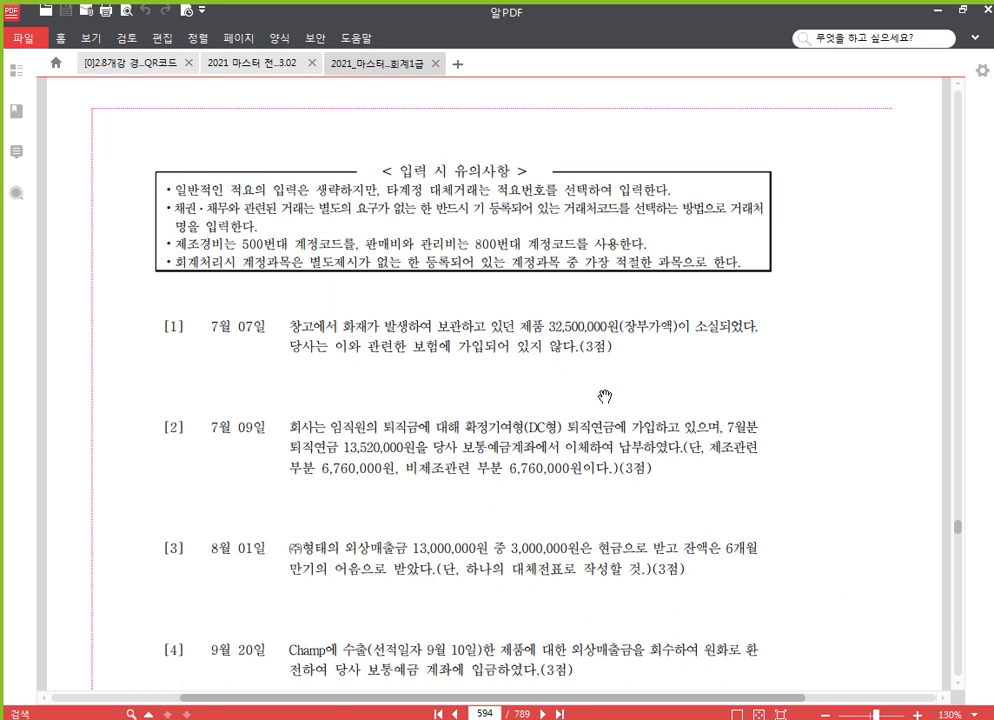
scroll(604, 396, "down", 2)
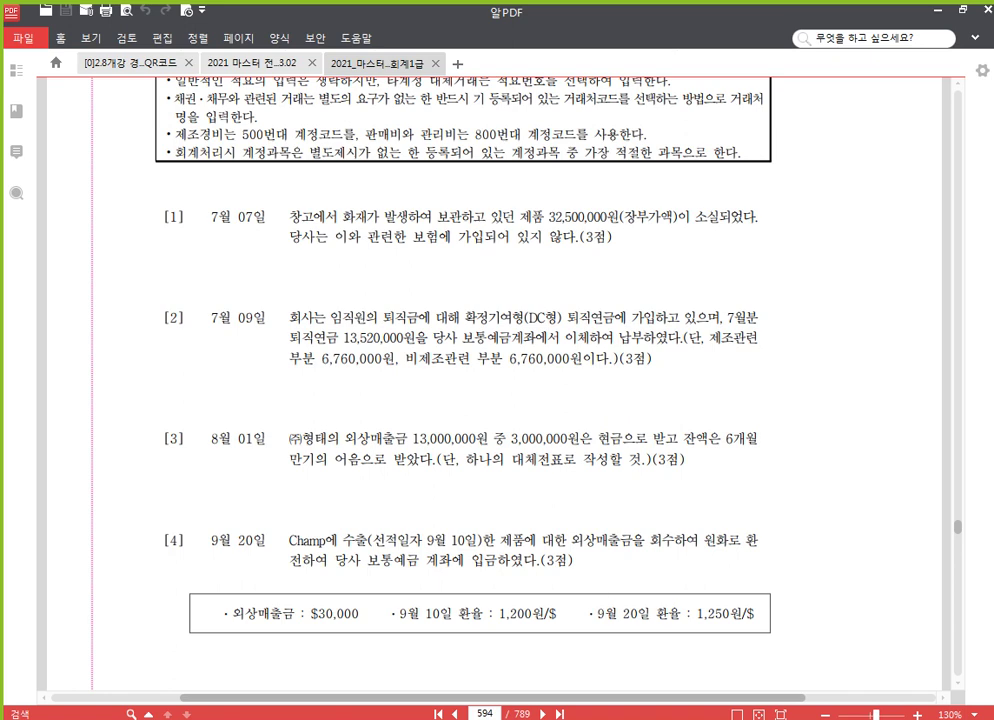
Switch to KcLep and display the 회계관리 menus.
key("alt+Tab")
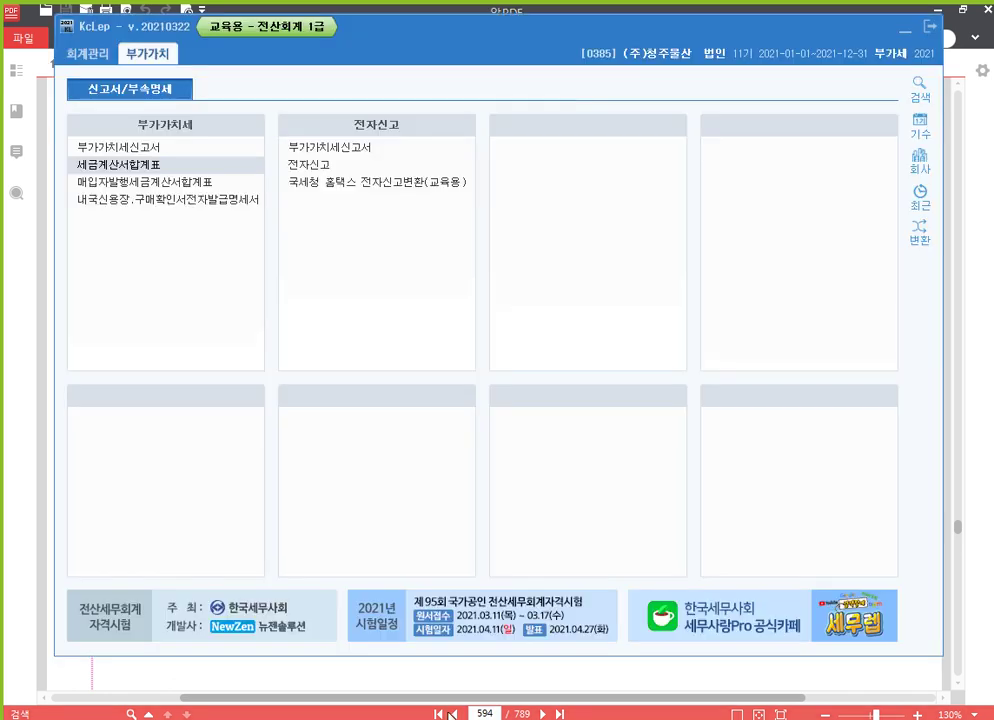
left_click(68, 52)
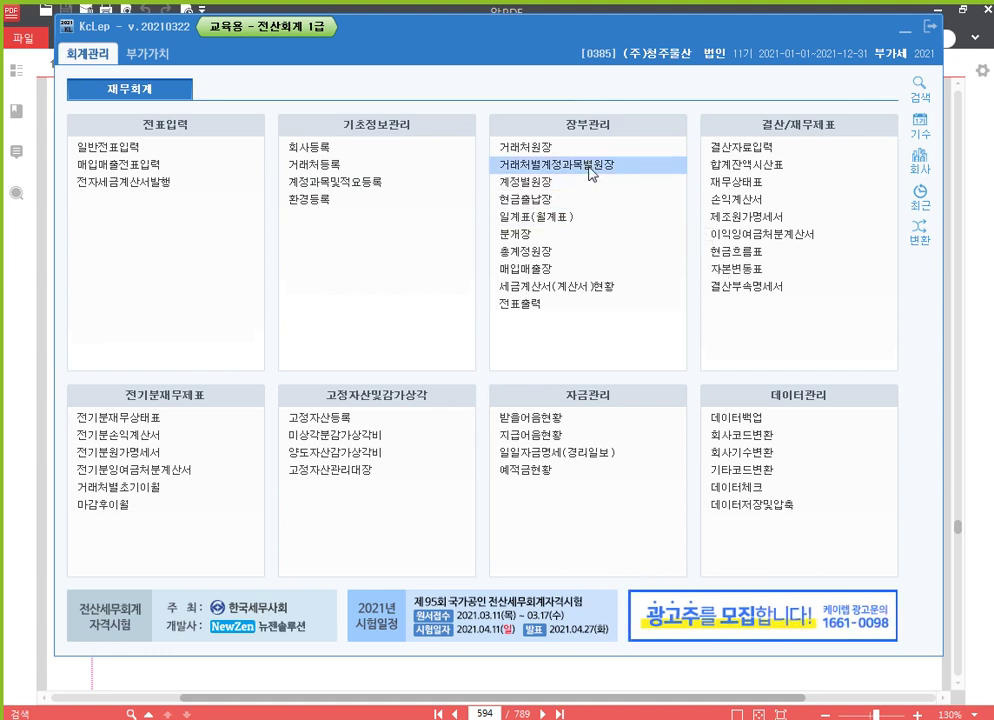